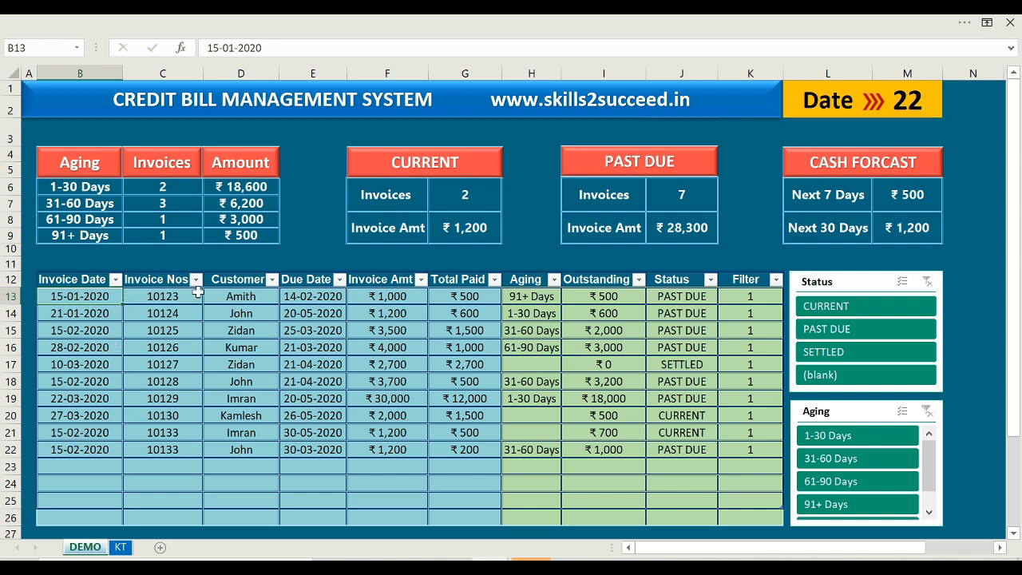
Step: Filter the invoice table to PAST DUE status and 61-90 Days aging using the slicers
{"action": "left_click", "coordinate": [370, 283]}
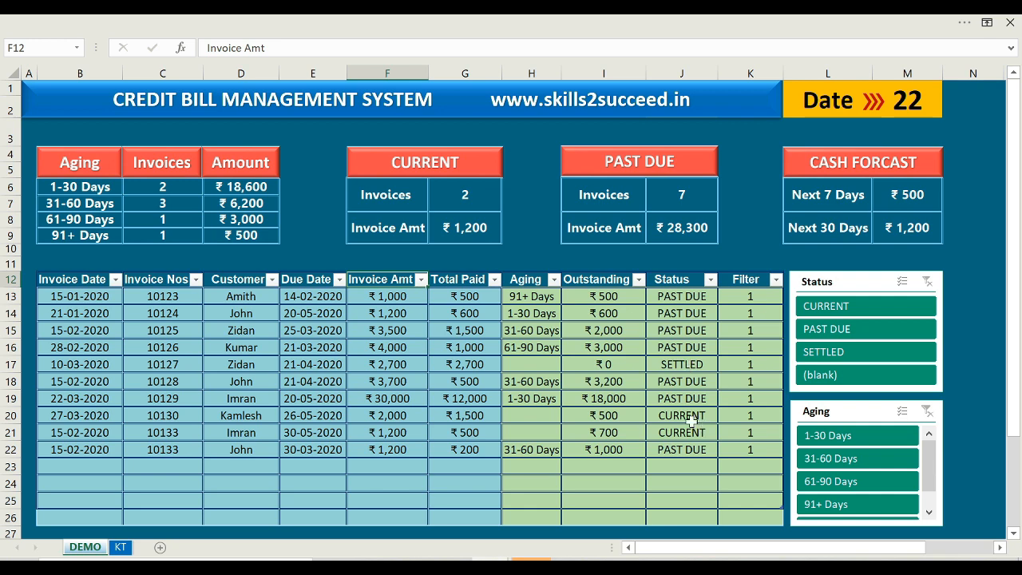
{"action": "left_click", "coordinate": [748, 281]}
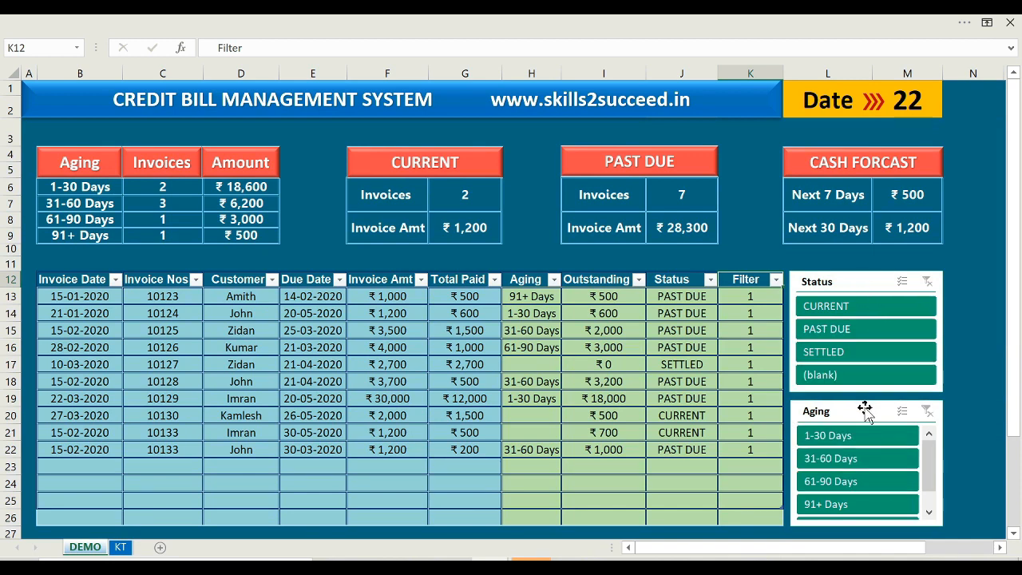
{"action": "left_click", "coordinate": [849, 279]}
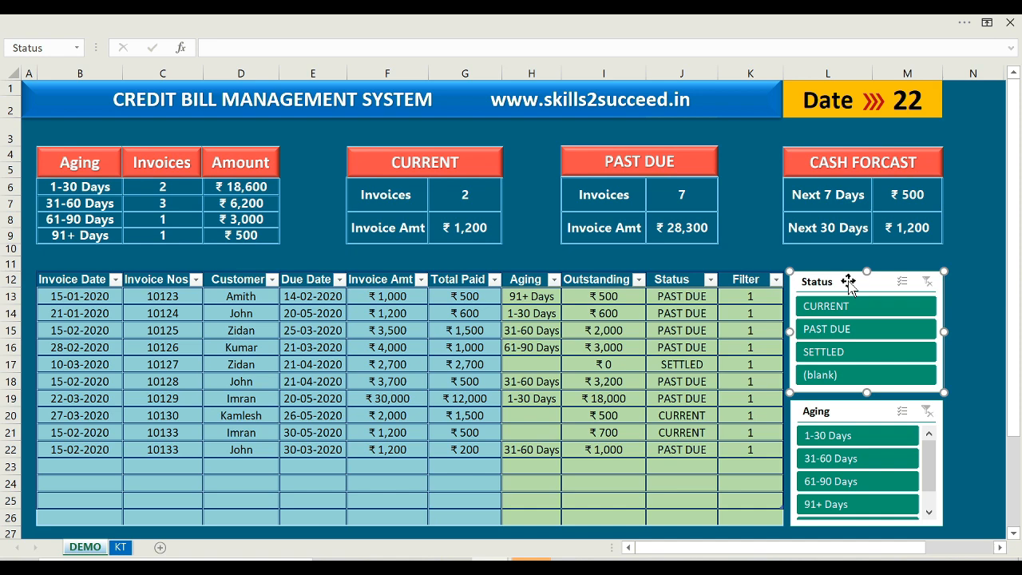
{"action": "left_click", "coordinate": [852, 332]}
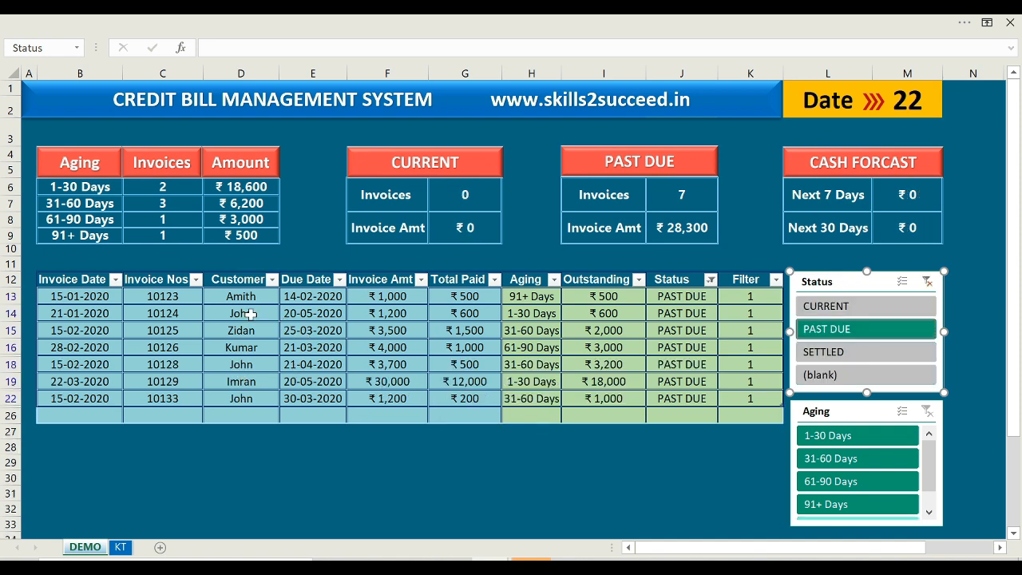
{"action": "left_click", "coordinate": [858, 485]}
Step: Inspect the Filter column's formula in the filtered row and clear the Status and Aging slicer filters
{"action": "left_click", "coordinate": [749, 296]}
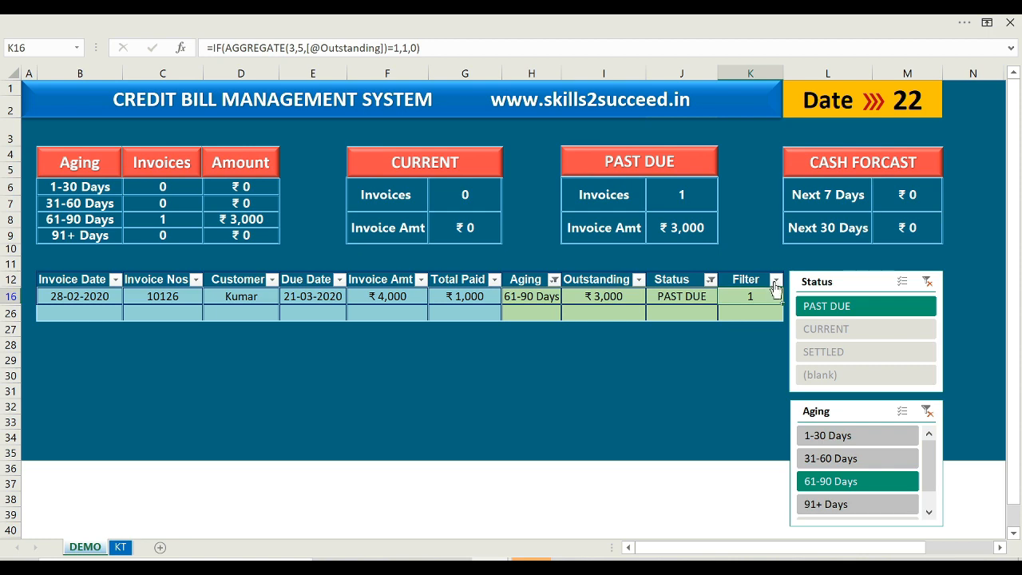
{"action": "left_click", "coordinate": [775, 279]}
{"action": "left_click", "coordinate": [775, 281]}
{"action": "left_click", "coordinate": [926, 281]}
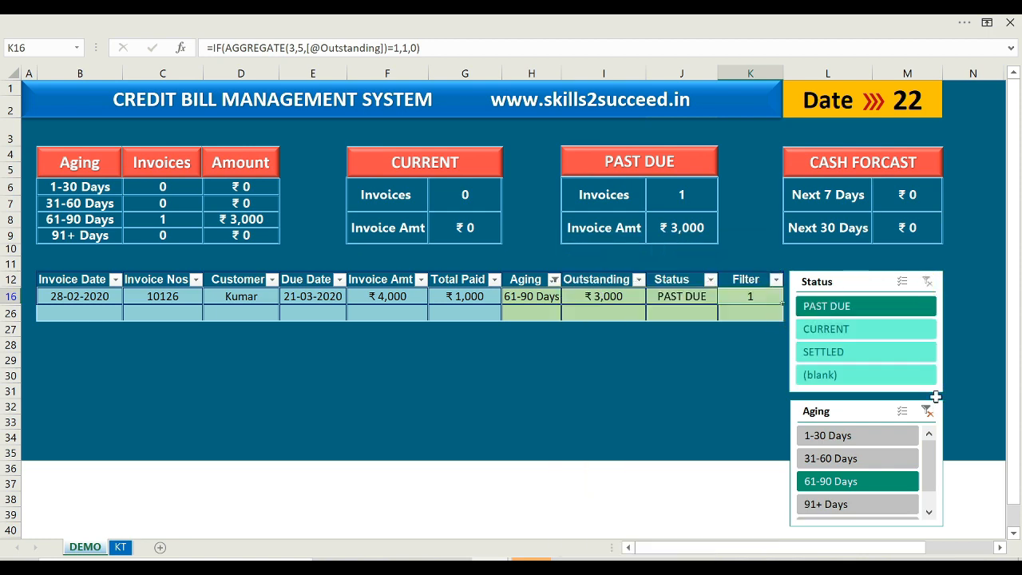
{"action": "left_click", "coordinate": [926, 411]}
{"action": "left_click", "coordinate": [975, 327]}
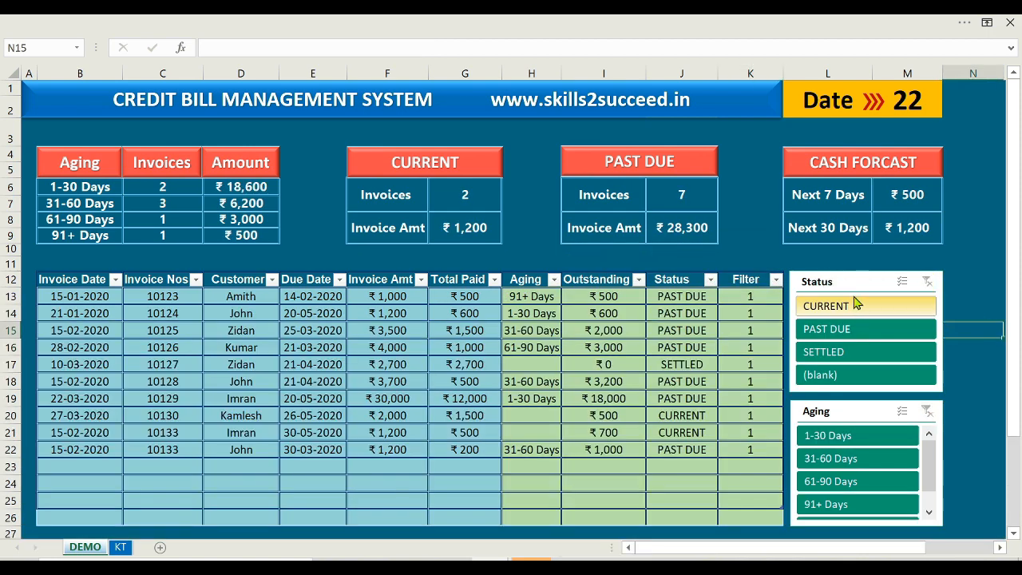
Step: Filter the invoices by SETTLED, PAST DUE and CURRENT status one after another, ending with the Status filter cleared
{"action": "left_click", "coordinate": [858, 358]}
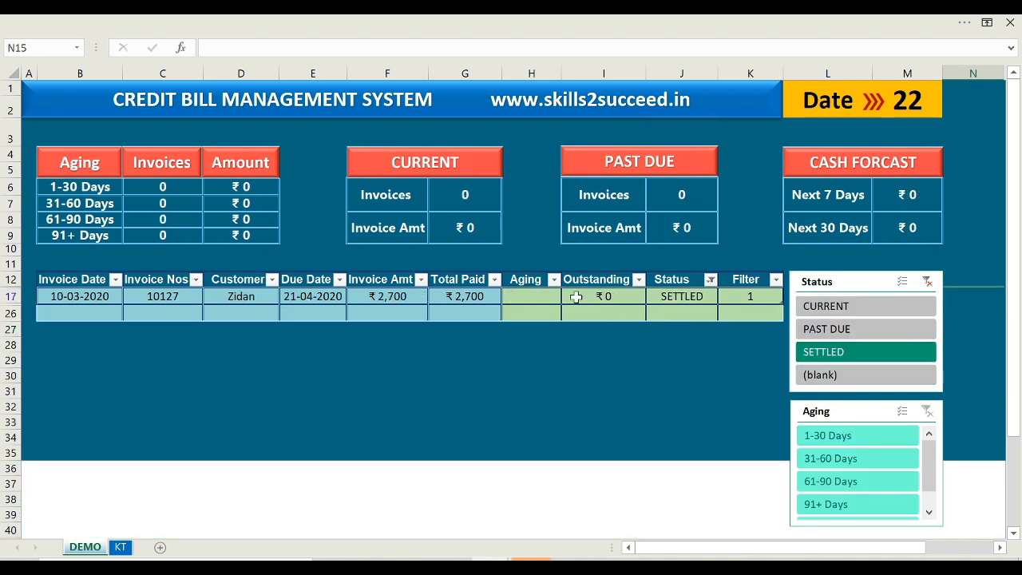
{"action": "left_click", "coordinate": [850, 331]}
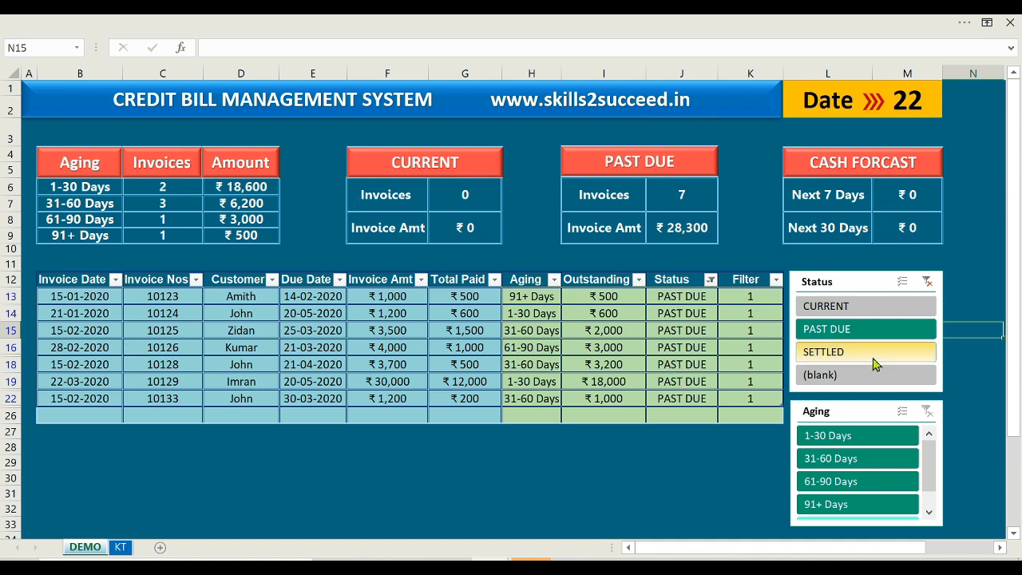
{"action": "left_click", "coordinate": [854, 305]}
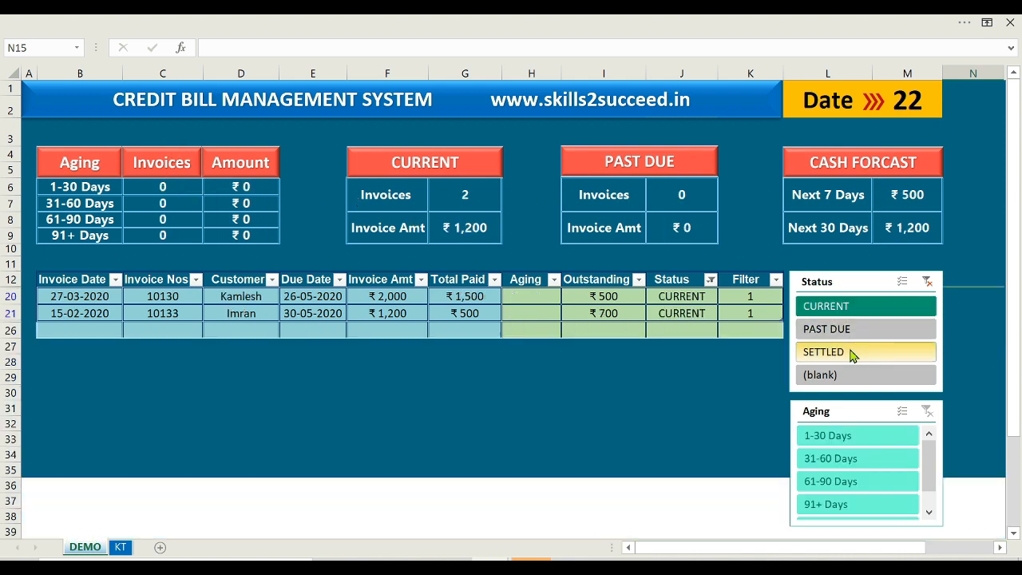
{"action": "left_click", "coordinate": [928, 283]}
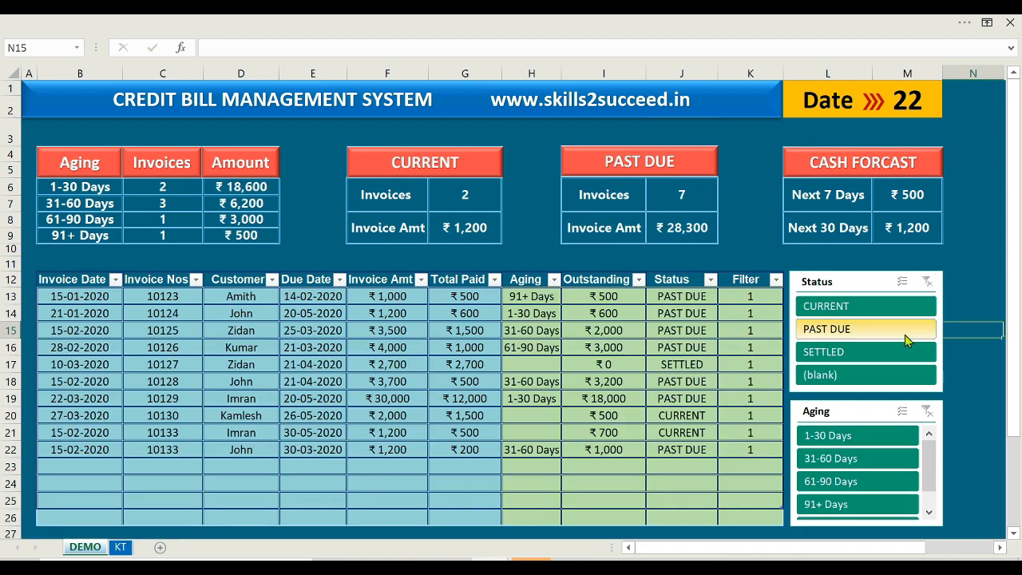
Step: Filter the invoices by 1-30 Days and 31-60 Days aging one after another, ending with the Aging filter cleared
{"action": "left_click", "coordinate": [858, 441]}
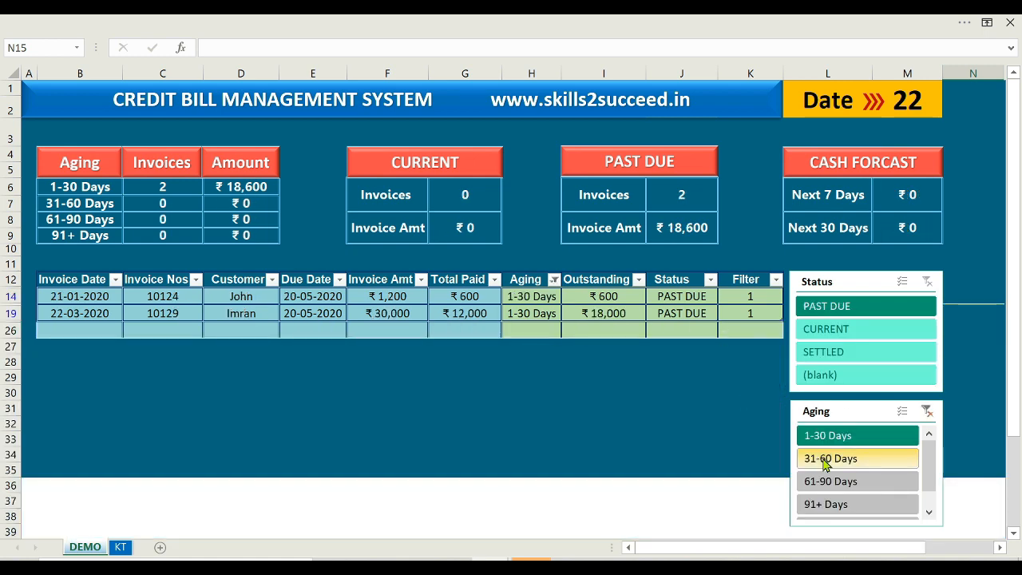
{"action": "left_click", "coordinate": [828, 463]}
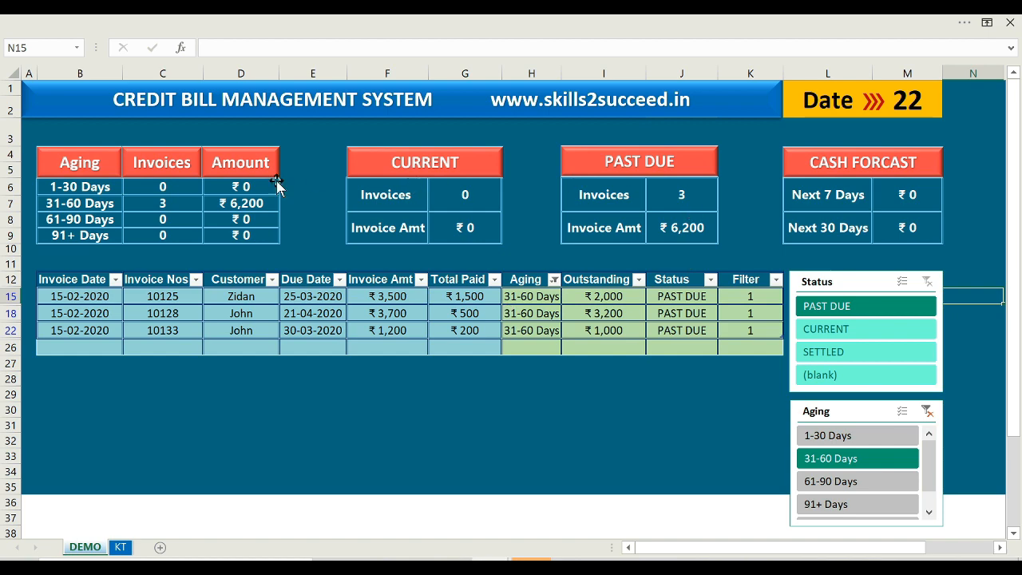
{"action": "left_click", "coordinate": [927, 411]}
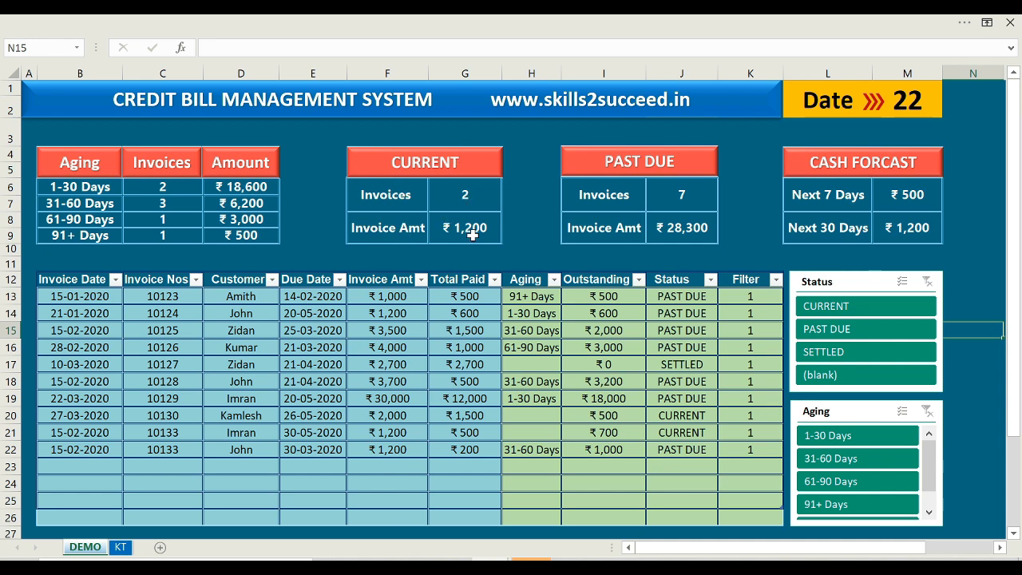
Step: Examine the formulas behind the PAST DUE and CURRENT summary figures and look at the cash forecast block
{"action": "left_click", "coordinate": [681, 198]}
{"action": "left_click", "coordinate": [685, 233]}
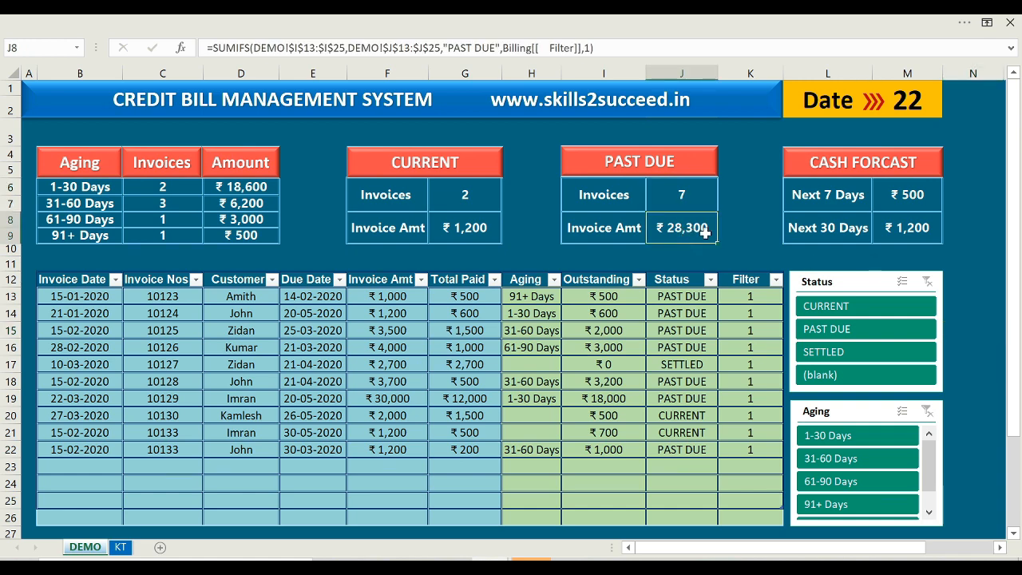
{"action": "left_click", "coordinate": [688, 199]}
{"action": "left_click", "coordinate": [479, 200]}
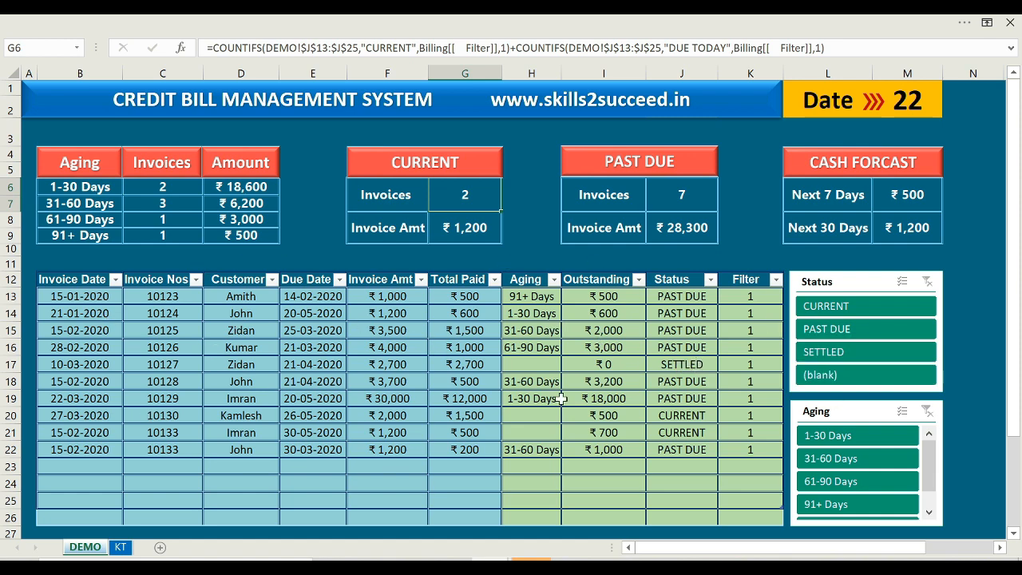
{"action": "left_click", "coordinate": [828, 198]}
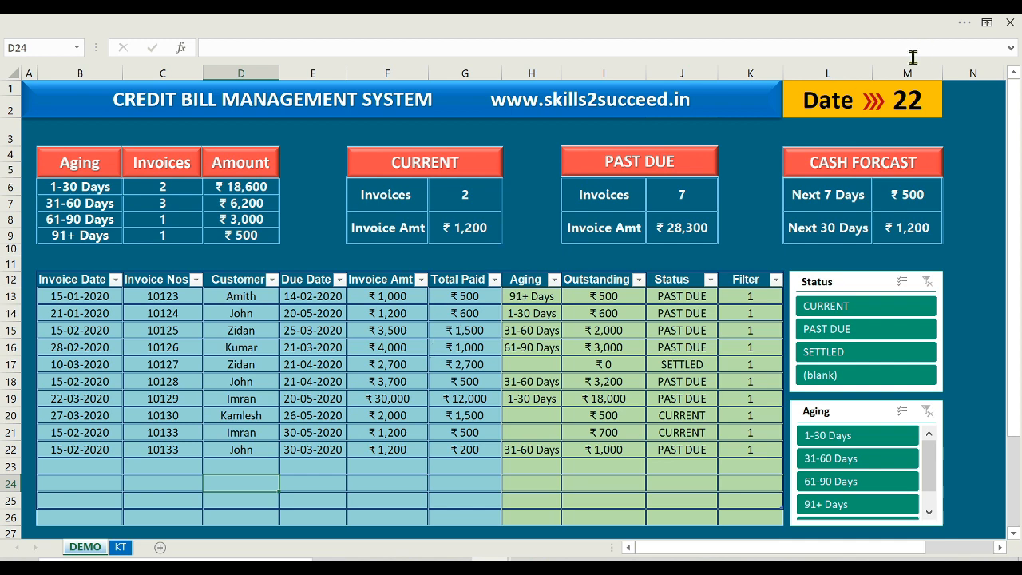
Step: Start a new invoice in row 23 with date 22-05-2020, invoice number 1111 and the customer's name
{"action": "left_click", "coordinate": [81, 467]}
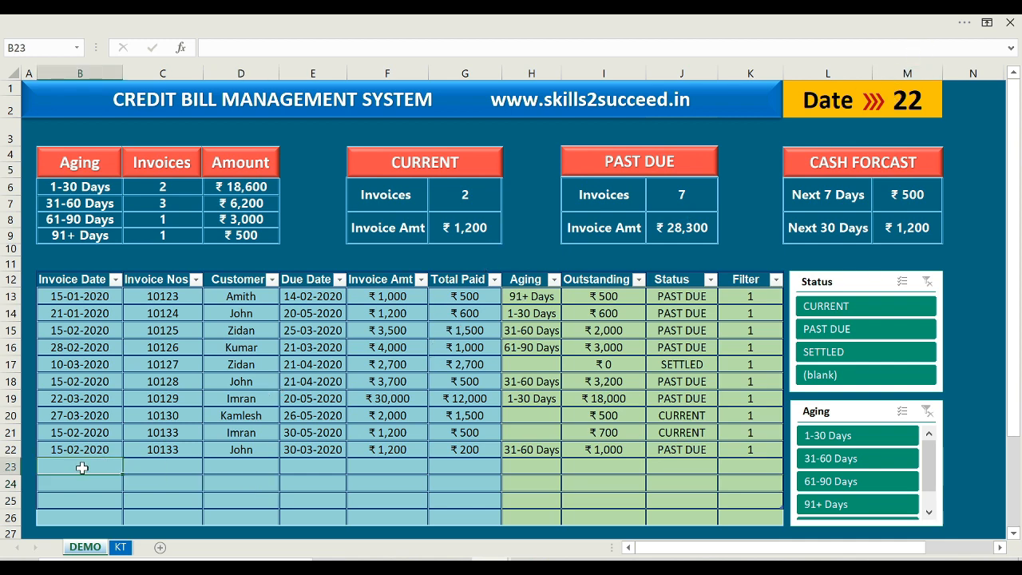
{"action": "key", "text": "ctrl+semicolon"}
{"action": "key", "text": "Tab"}
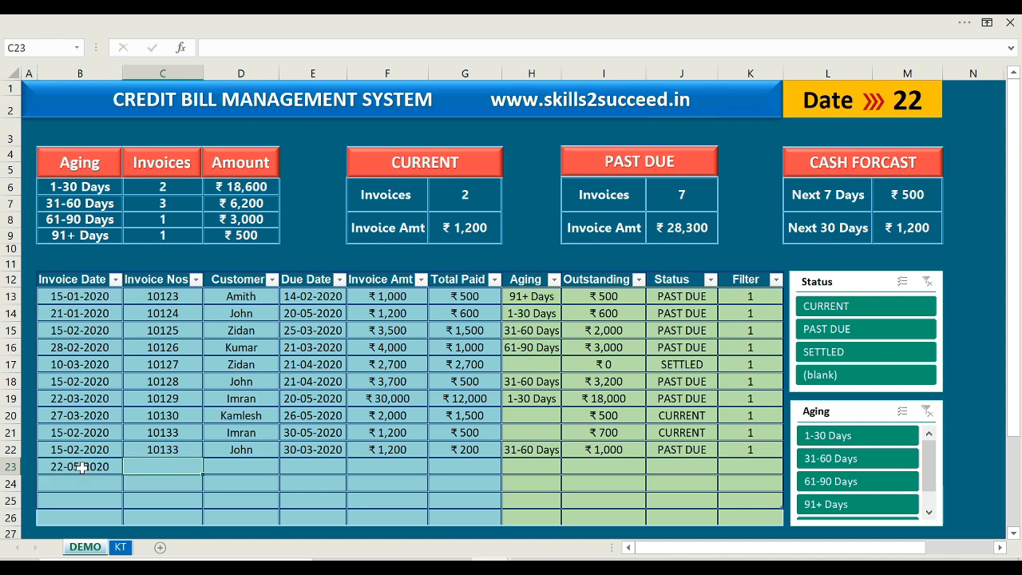
{"action": "type", "text": "1111"}
{"action": "key", "text": "Tab"}
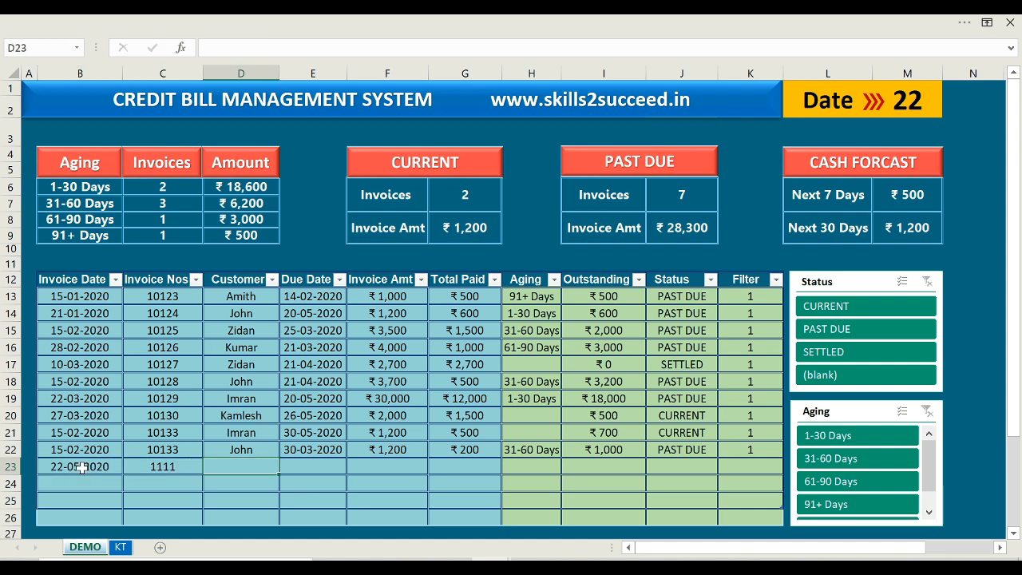
{"action": "type", "text": "Amithab"}
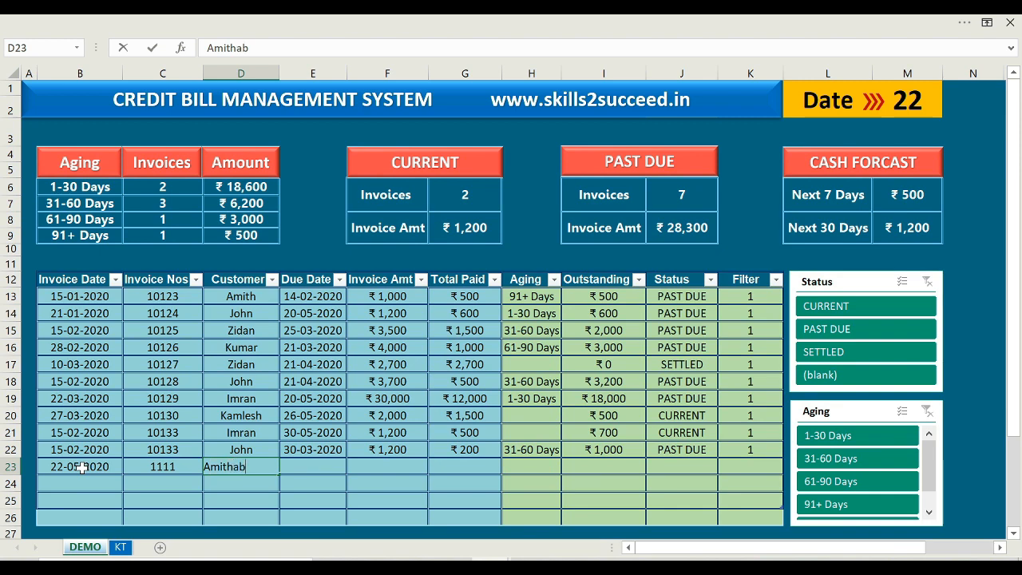
{"action": "key", "text": "Tab"}
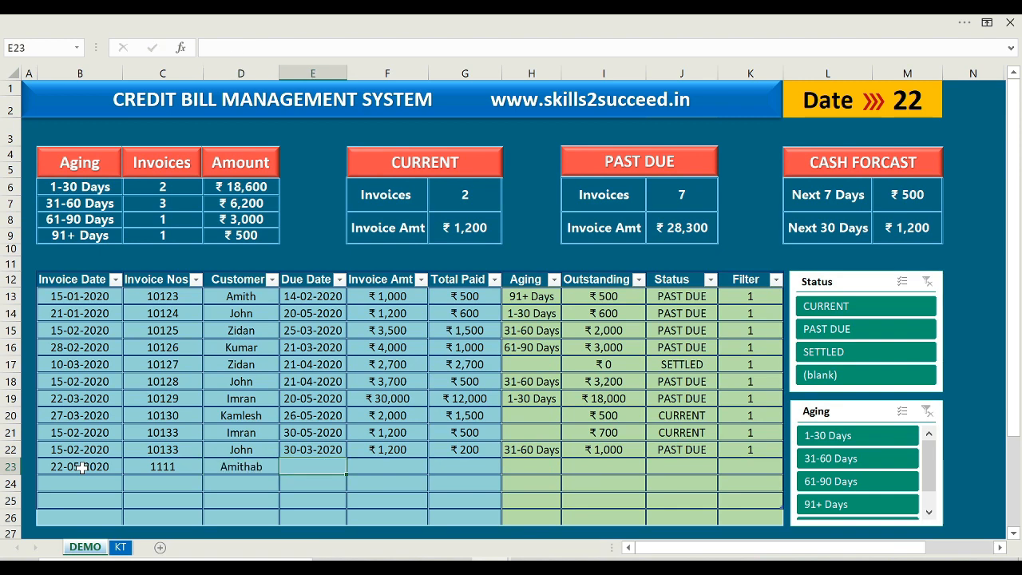
Step: Complete the row 23 invoice with due date 28-05-2020, invoice amount 2000 and total paid 1000
{"action": "type", "text": "28-05-2020"}
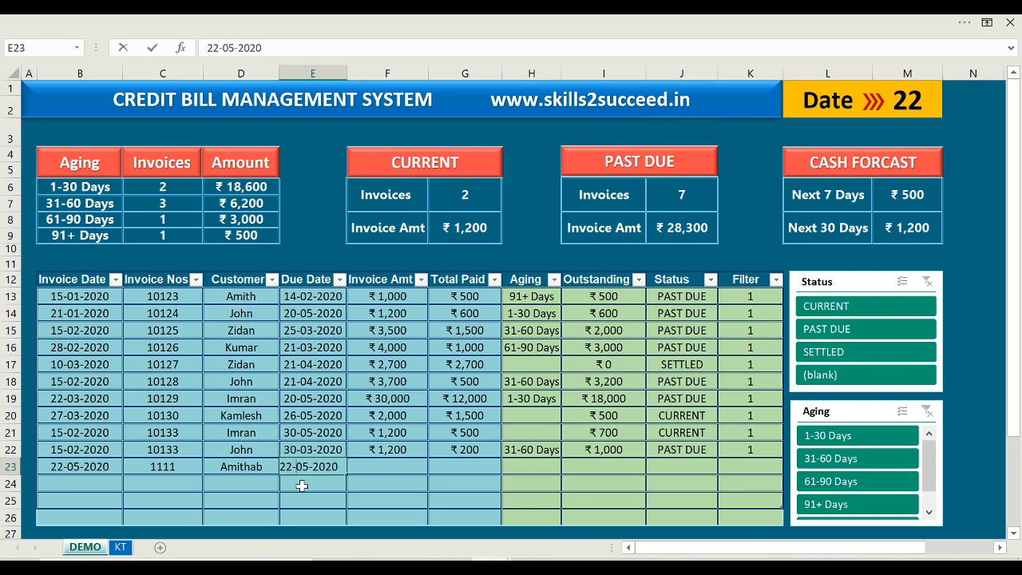
{"action": "key", "text": "Tab"}
{"action": "type", "text": "200"}
{"action": "key", "text": "Tab"}
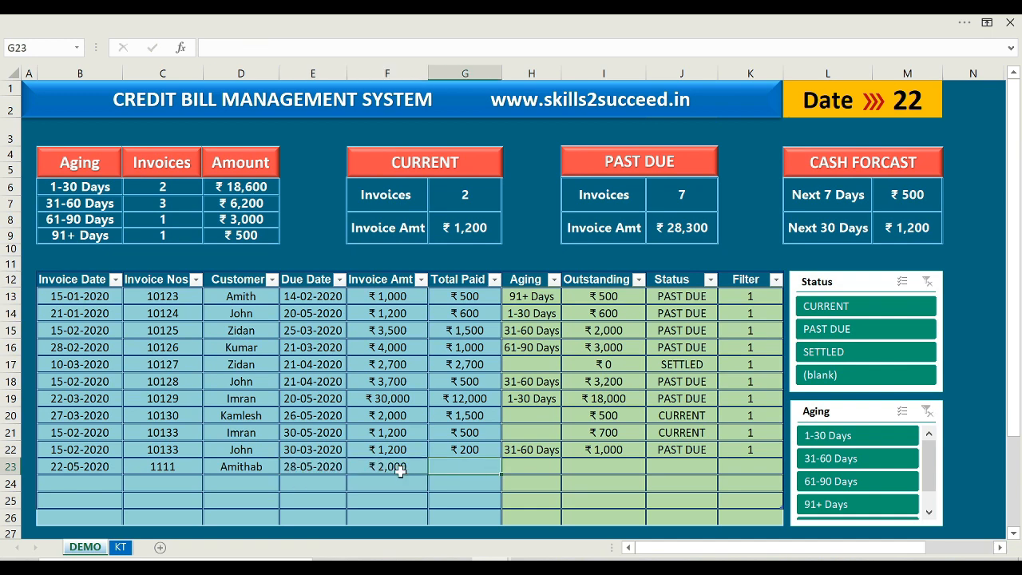
{"action": "type", "text": "1,00"}
{"action": "type", "text": "000"}
{"action": "key", "text": "Tab"}
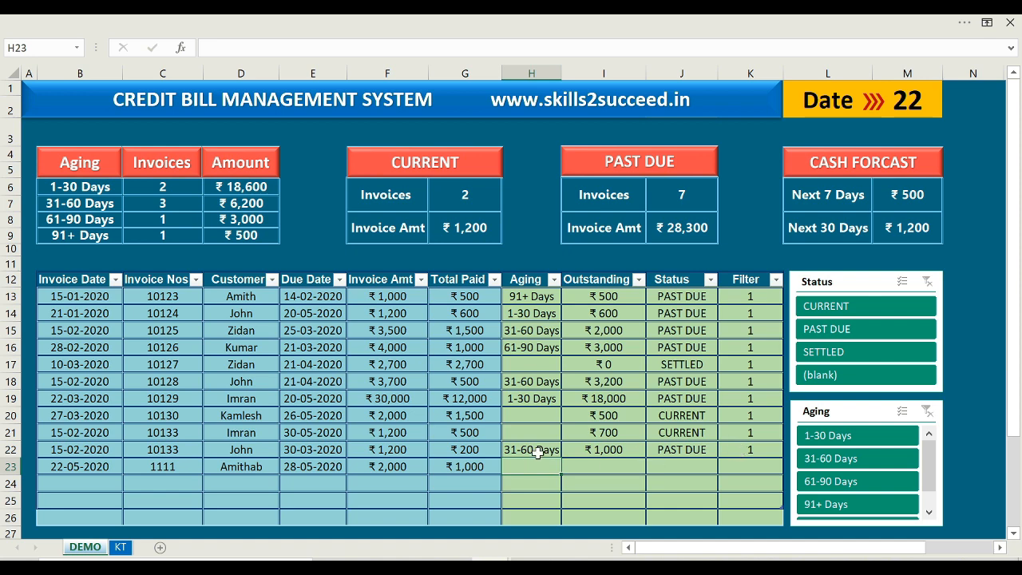
Step: Fill the Aging, Outstanding, Status and Filter formulas from row 22 down into row 23
{"action": "left_click_drag", "start_coordinate": [538, 451], "coordinate": [754, 451]}
{"action": "left_click", "coordinate": [569, 471]}
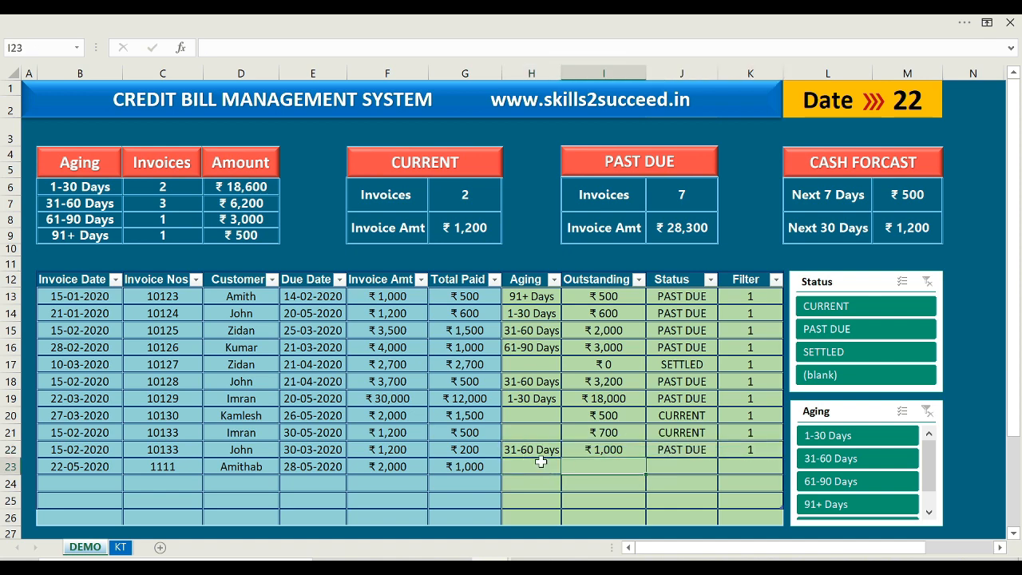
{"action": "left_click_drag", "start_coordinate": [526, 451], "coordinate": [785, 472]}
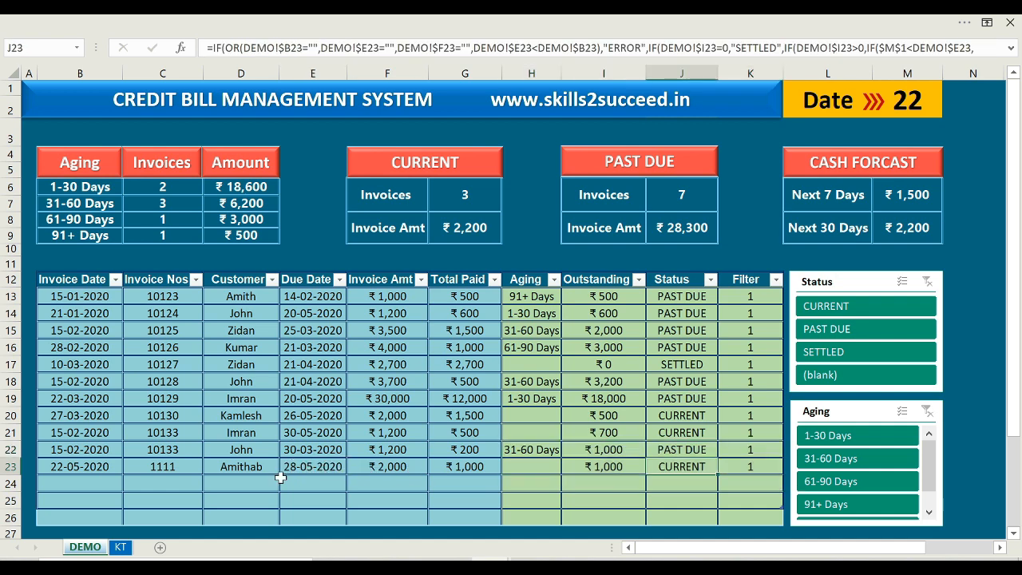
Step: Set the Total Paid of the row 23 invoice to 5000
{"action": "left_click", "coordinate": [401, 465]}
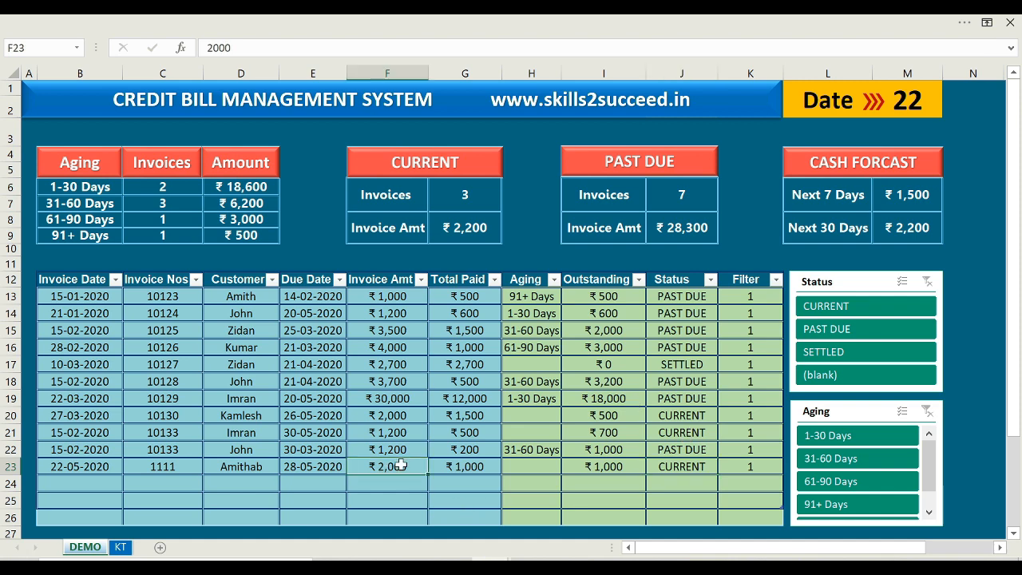
{"action": "left_click", "coordinate": [469, 467]}
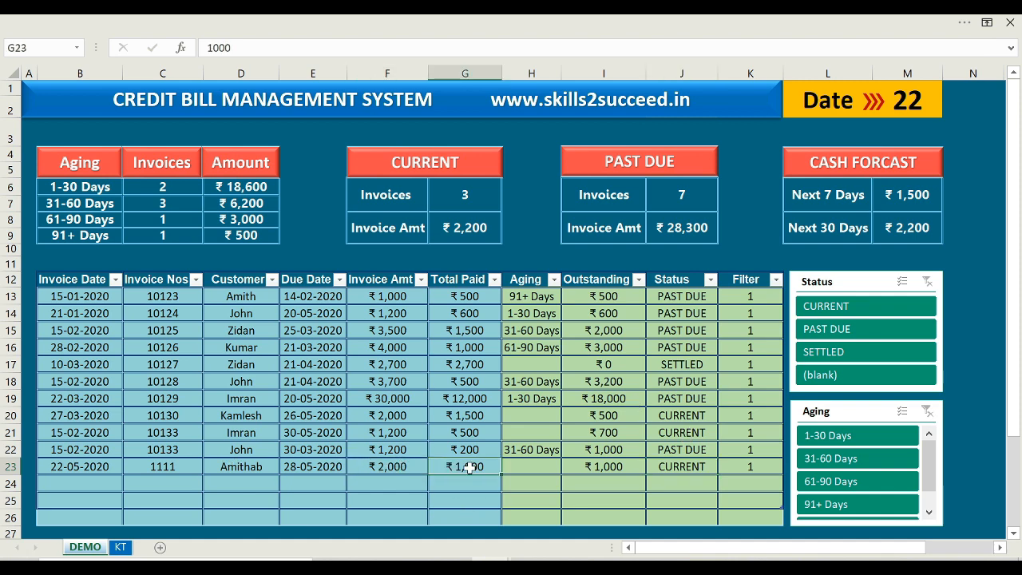
{"action": "type", "text": "5000"}
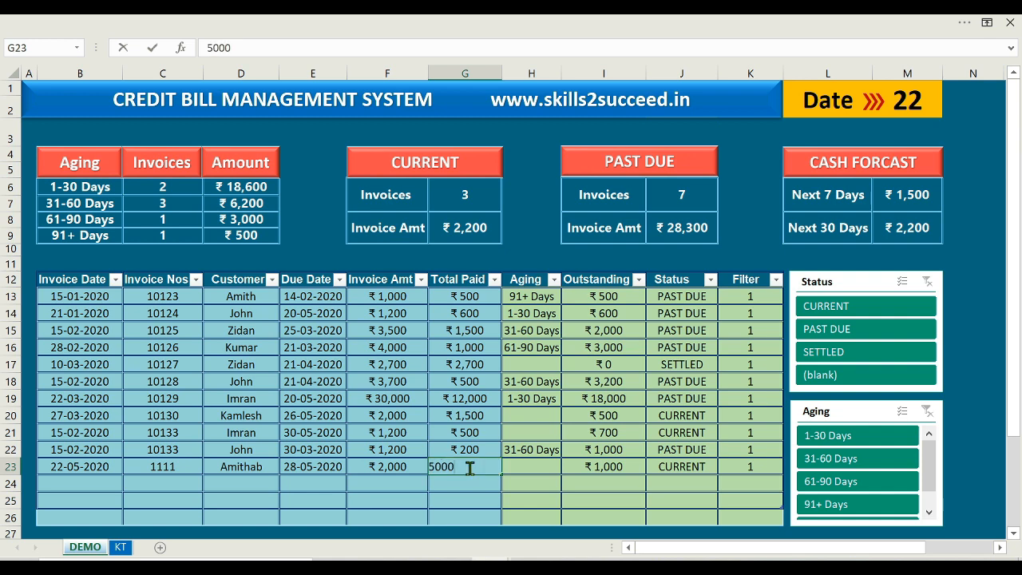
{"action": "key", "text": "Return"}
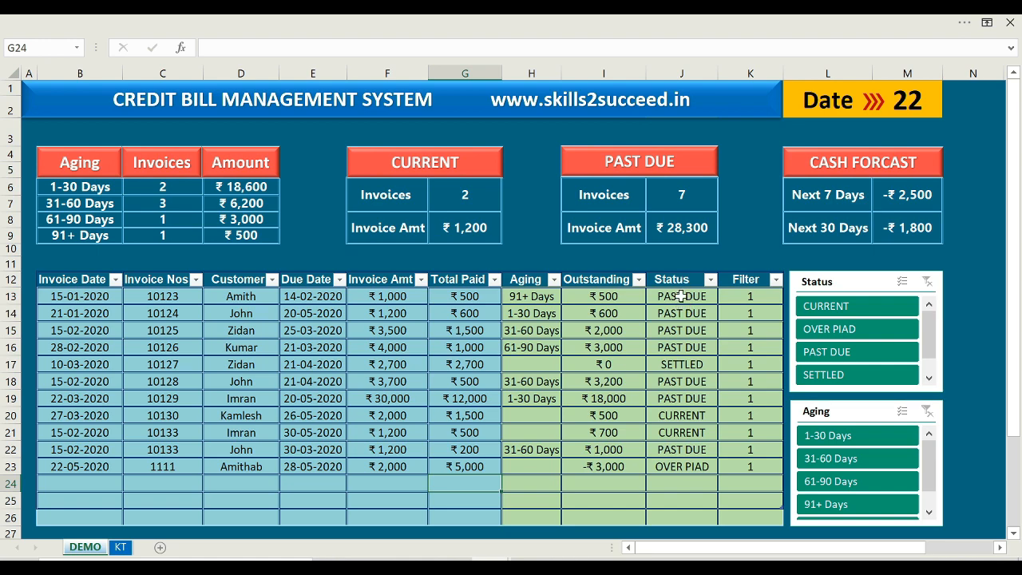
Step: Examine the full Status formula in J13 with the formula display expanded, and check the Outstanding cell beside it
{"action": "left_click", "coordinate": [681, 296]}
{"action": "left_click", "coordinate": [1009, 48]}
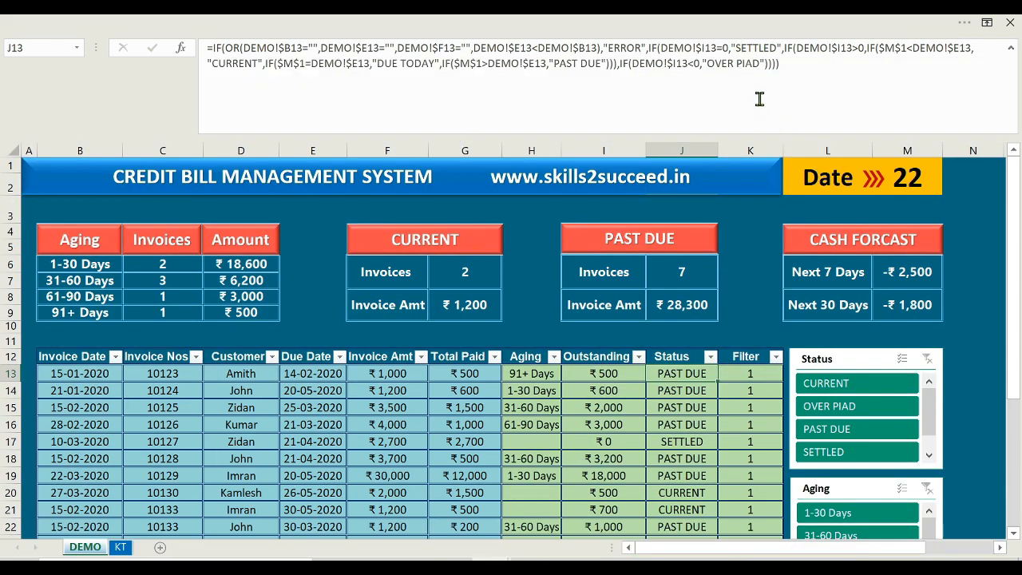
{"action": "left_click", "coordinate": [610, 372]}
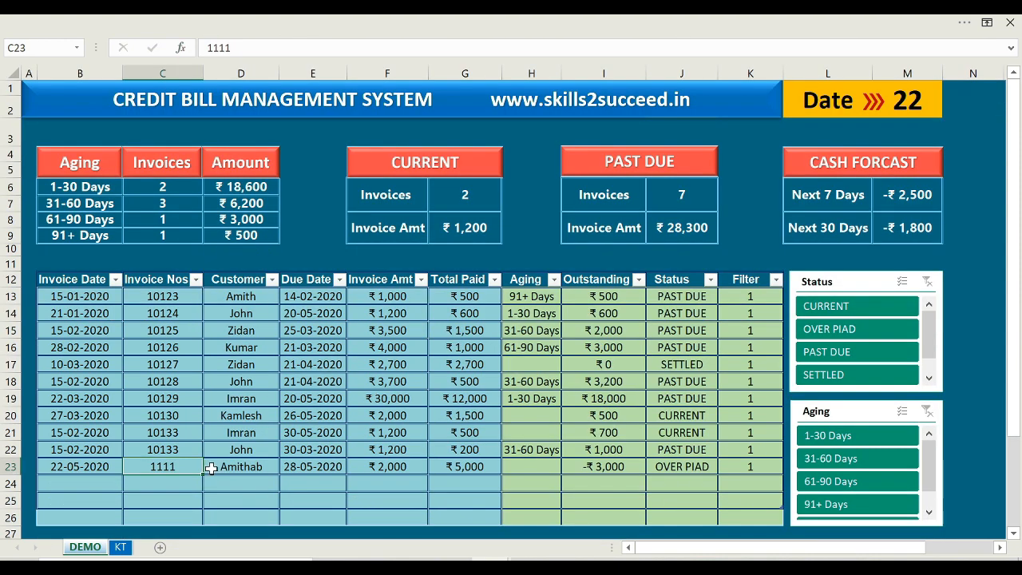
Step: Delete the due date of the row 23 invoice
{"action": "left_click", "coordinate": [305, 471]}
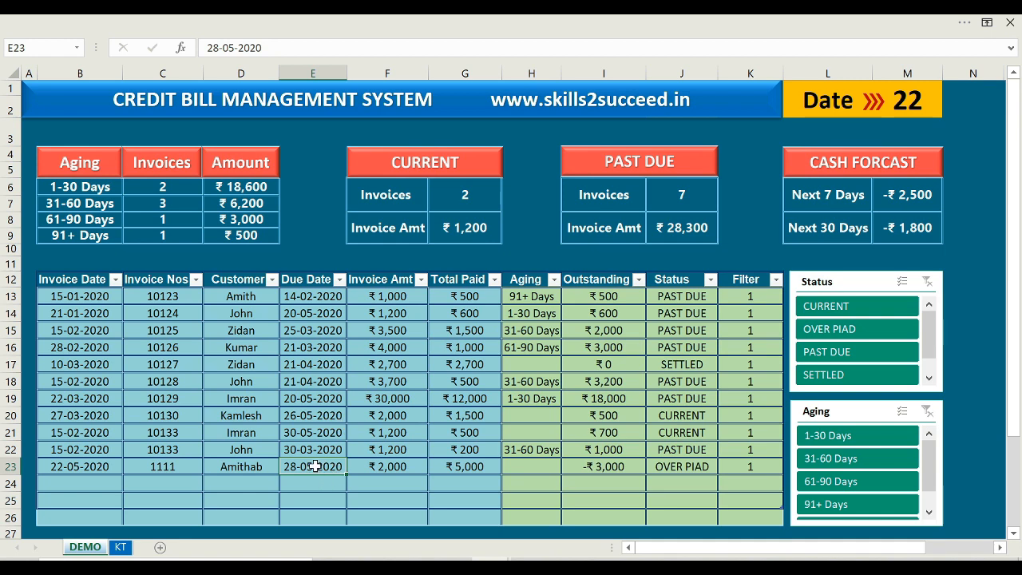
{"action": "key", "text": "Delete"}
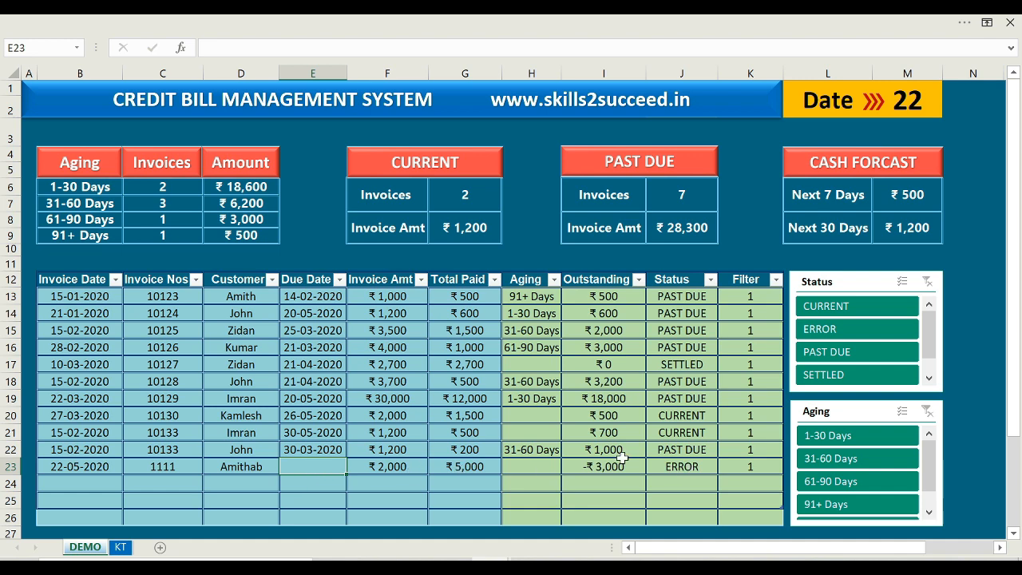
Step: Undo the deletion of the row 23 invoice's due date
{"action": "key", "text": "ctrl+z"}
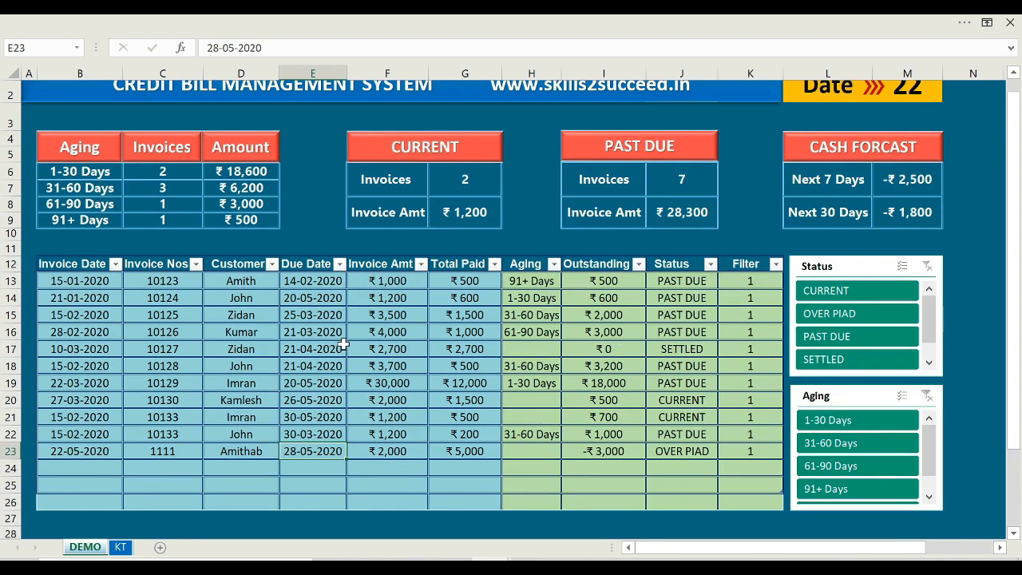
Step: Filter the invoice table's Customer column to show only the customer listed in row 14
{"action": "left_click", "coordinate": [272, 264]}
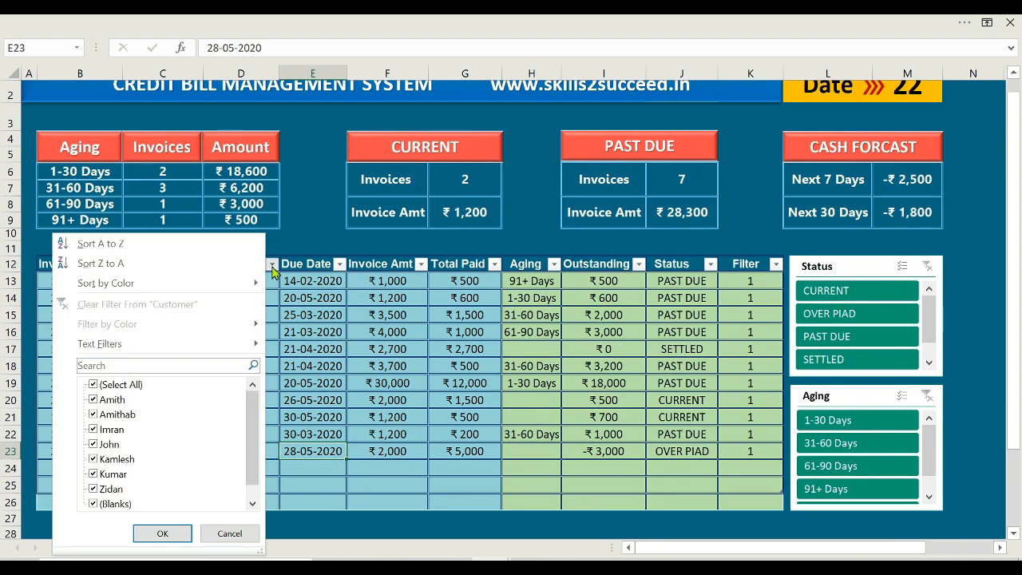
{"action": "left_click", "coordinate": [173, 364]}
{"action": "type", "text": "joh"}
{"action": "type", "text": "n"}
{"action": "key", "text": "Return"}
{"action": "scroll", "coordinate": [545, 360], "scroll_direction": "up", "scroll_amount": 1}
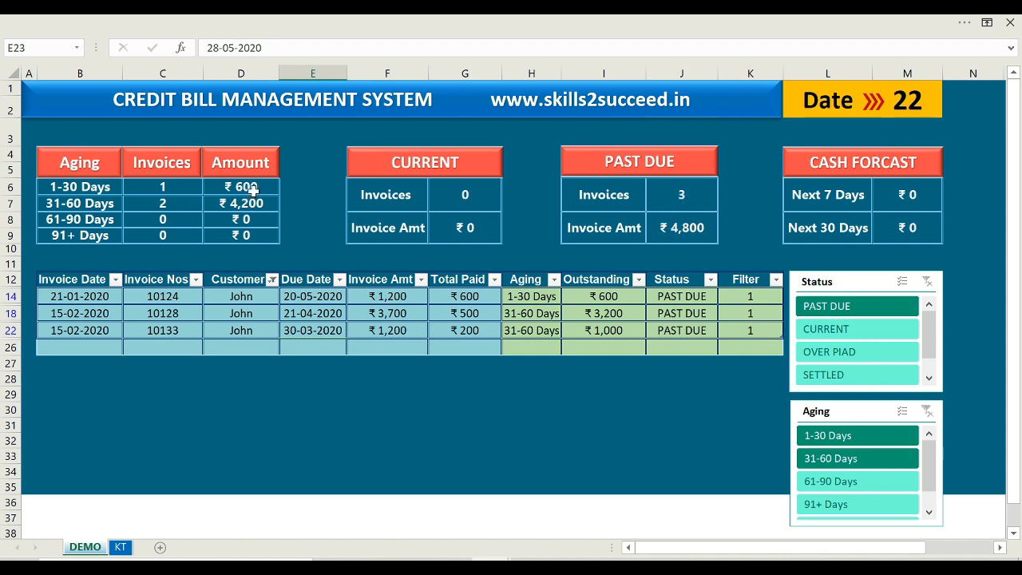
Step: Switch the Customer filter to show only the customer of the invoices in rows 19 and 21
{"action": "left_click", "coordinate": [271, 280]}
{"action": "type", "text": "imra"}
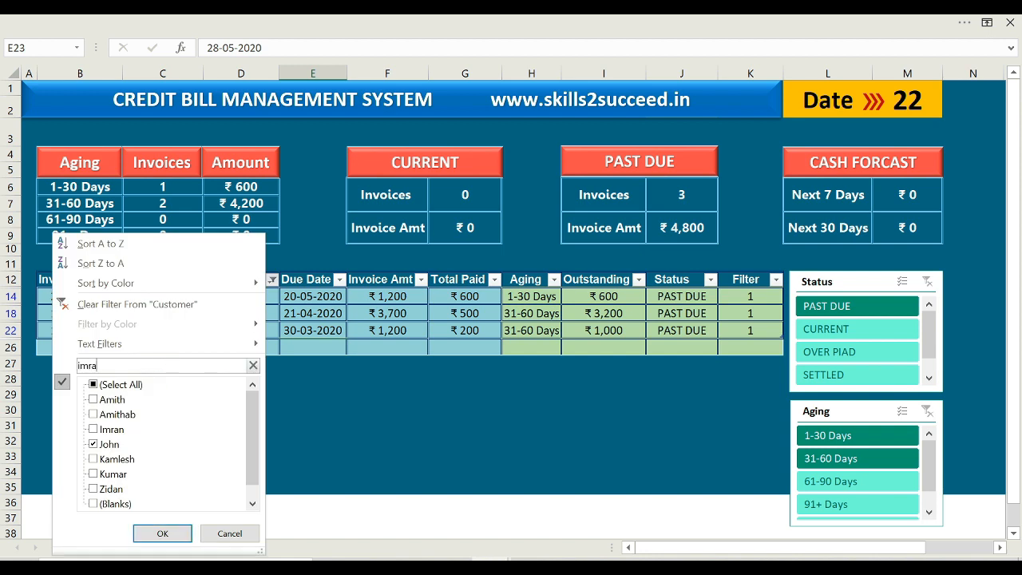
{"action": "left_click", "coordinate": [151, 526]}
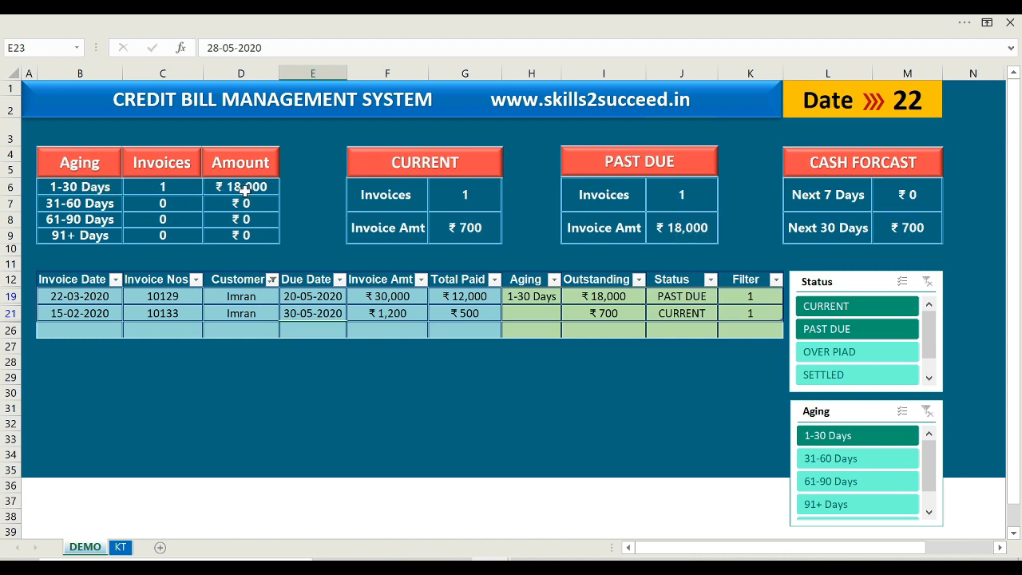
Step: Reset the Customer filter so that all customers are included again
{"action": "left_click", "coordinate": [272, 279]}
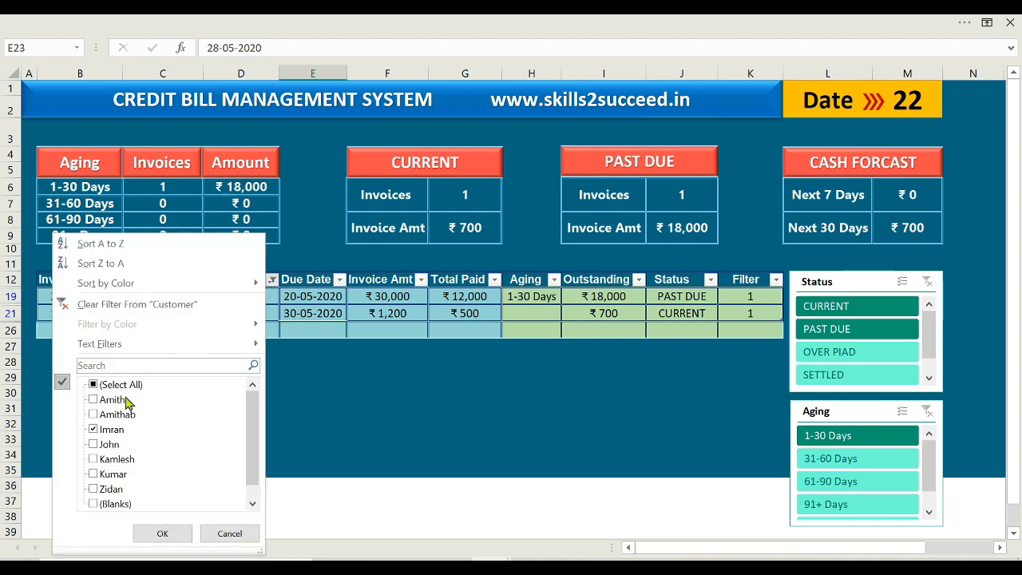
{"action": "left_click", "coordinate": [106, 385]}
{"action": "left_click", "coordinate": [163, 533]}
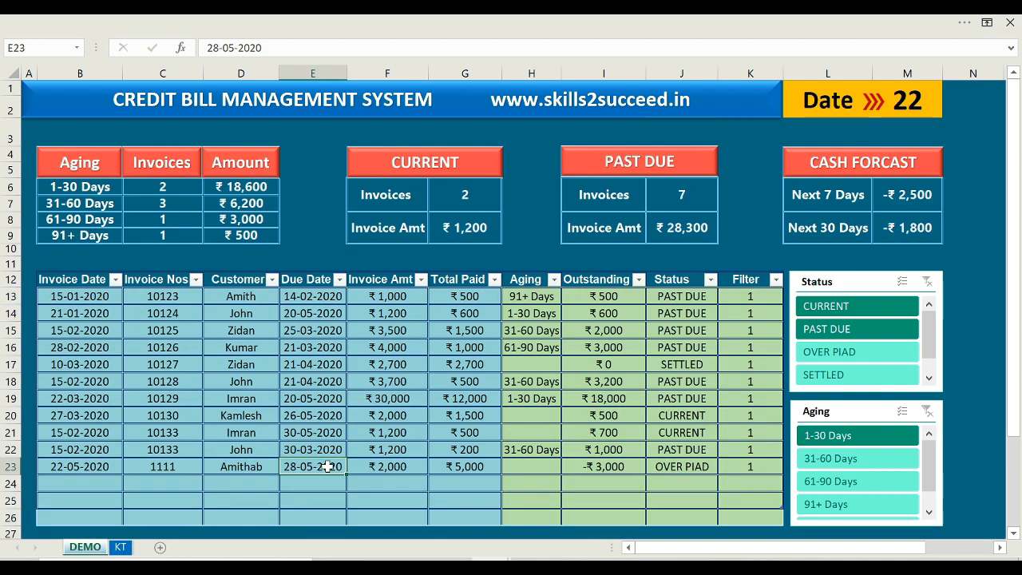
Step: Apply the General number format to the Invoice Amt and Total Paid columns from row 12 to row 23
{"action": "left_click", "coordinate": [462, 350]}
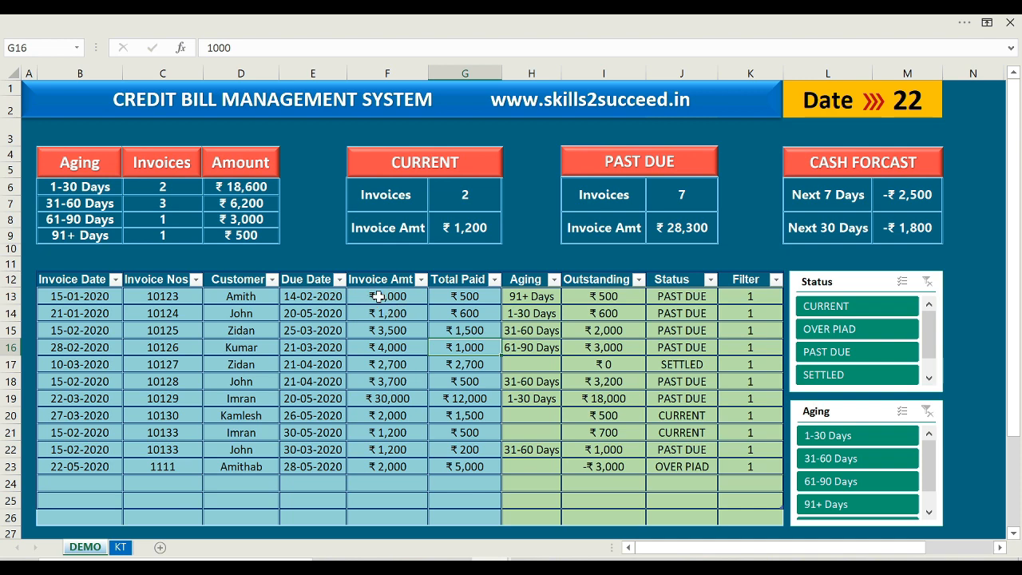
{"action": "left_click_drag", "start_coordinate": [382, 280], "coordinate": [493, 473]}
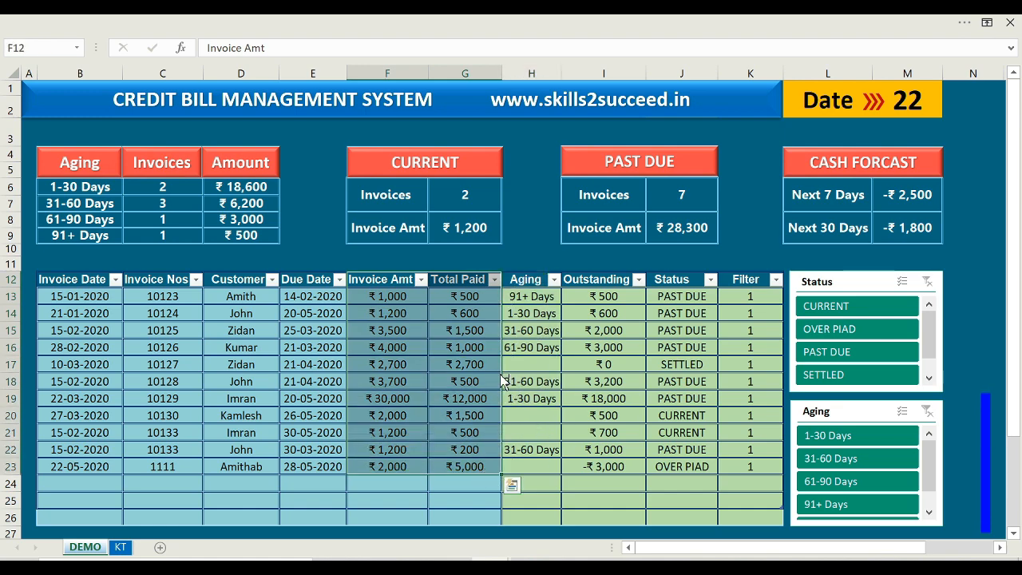
{"action": "key", "text": "ctrl+1"}
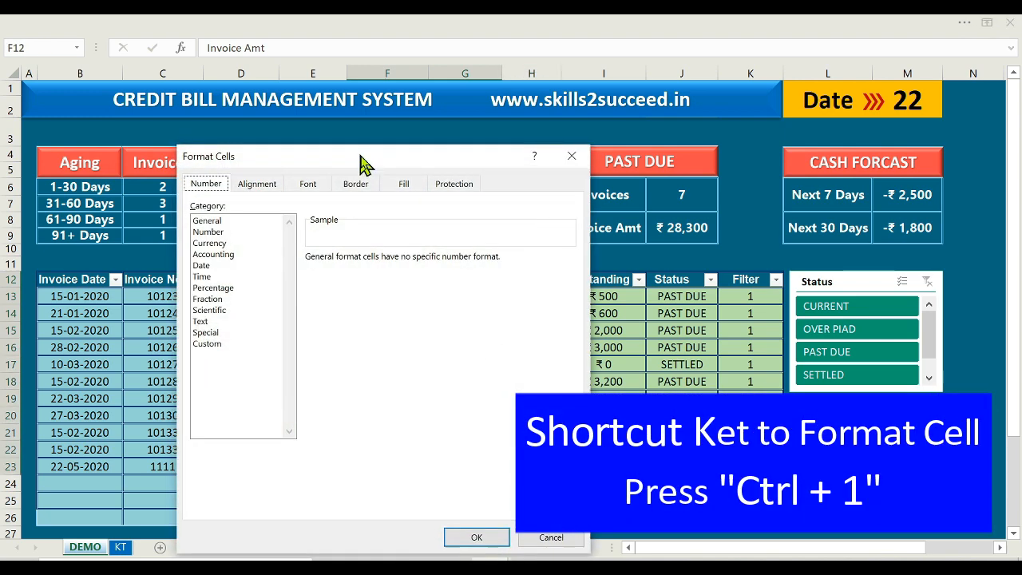
{"action": "left_click_drag", "start_coordinate": [363, 160], "coordinate": [714, 158]}
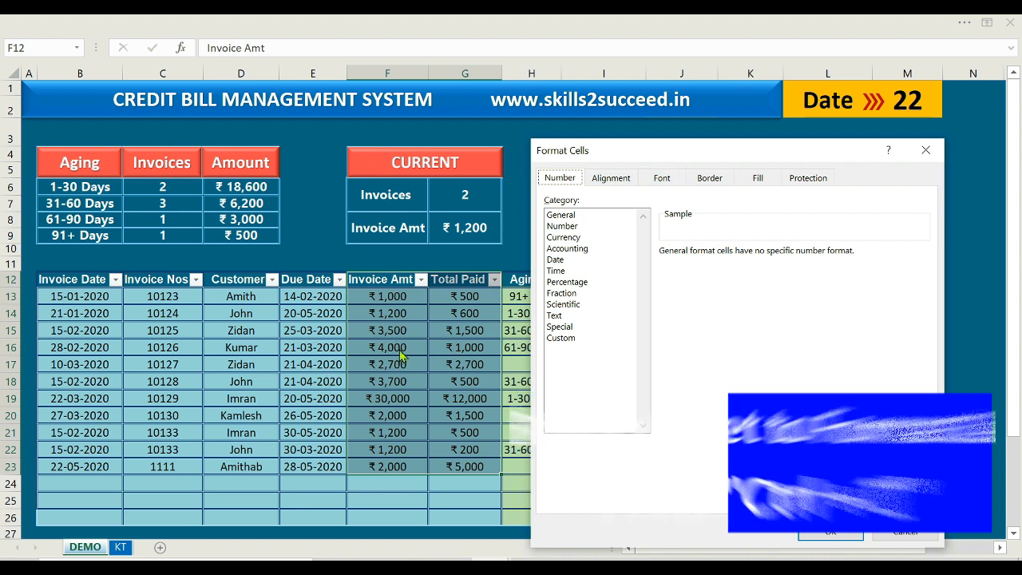
{"action": "left_click", "coordinate": [567, 216]}
{"action": "left_click", "coordinate": [833, 531]}
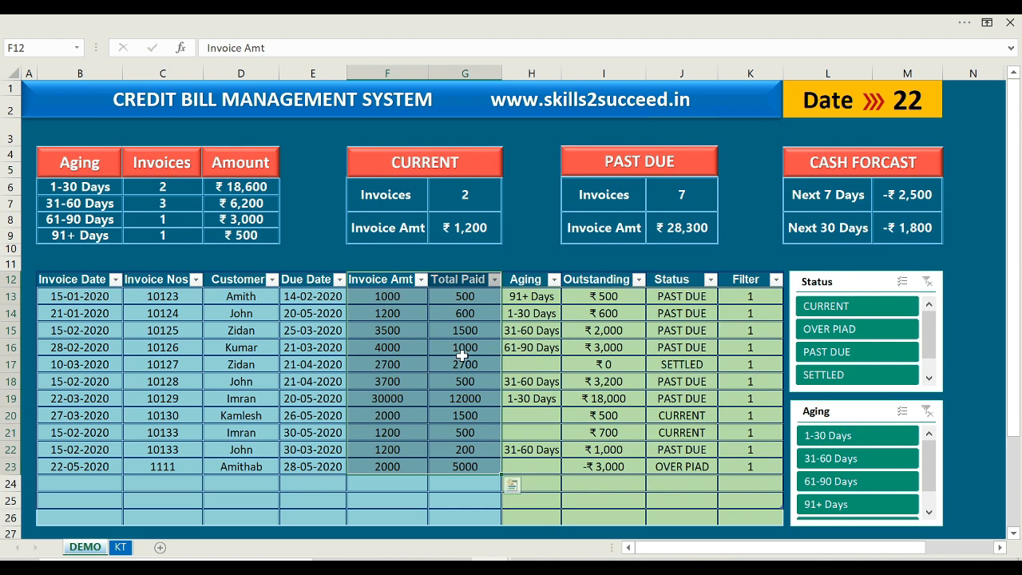
Step: Format the selected Invoice Amt and Total Paid cells as Currency with the ₹ symbol and 0 decimal places
{"action": "key", "text": "ctrl+1"}
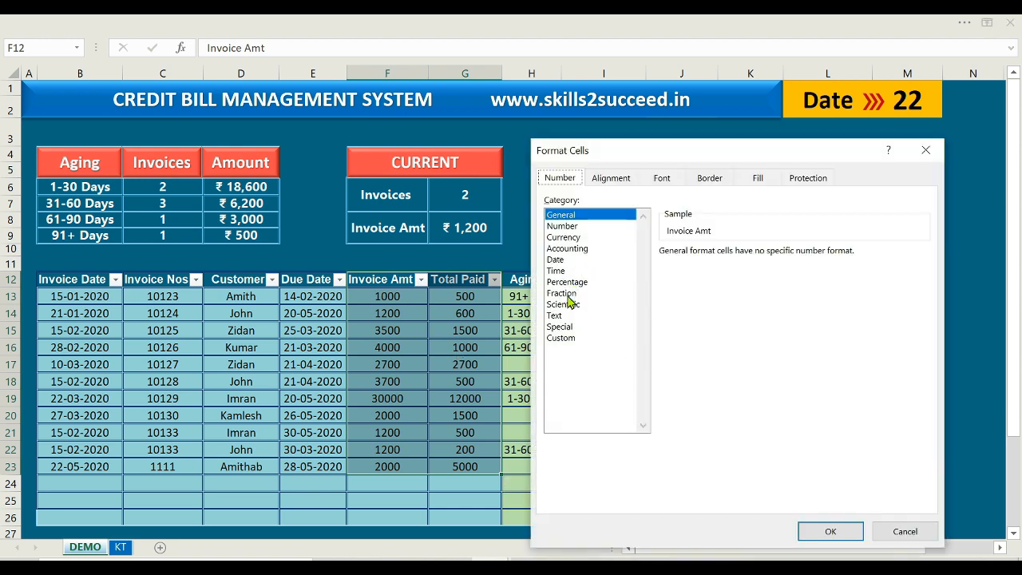
{"action": "left_click", "coordinate": [569, 238]}
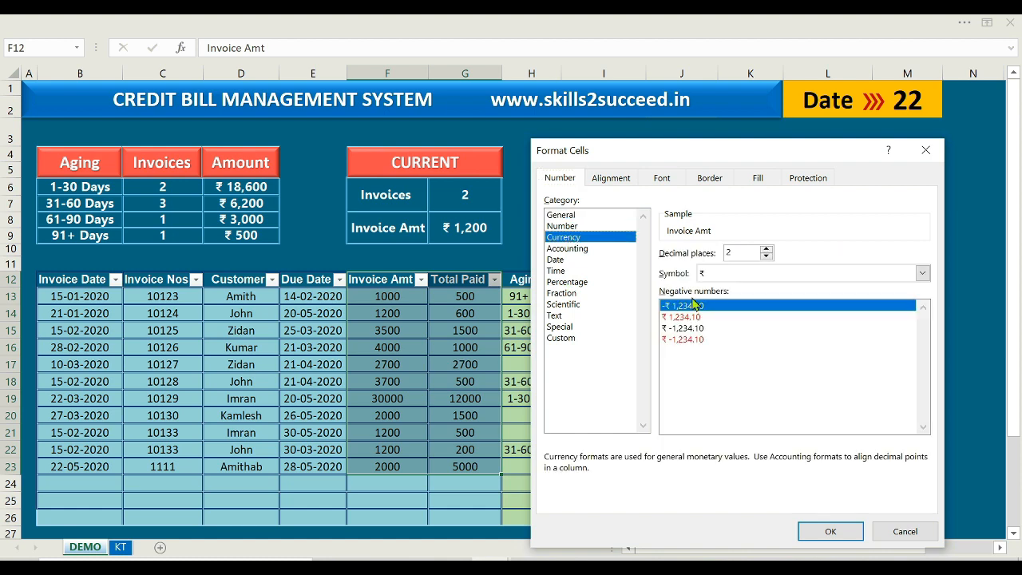
{"action": "left_click", "coordinate": [922, 274]}
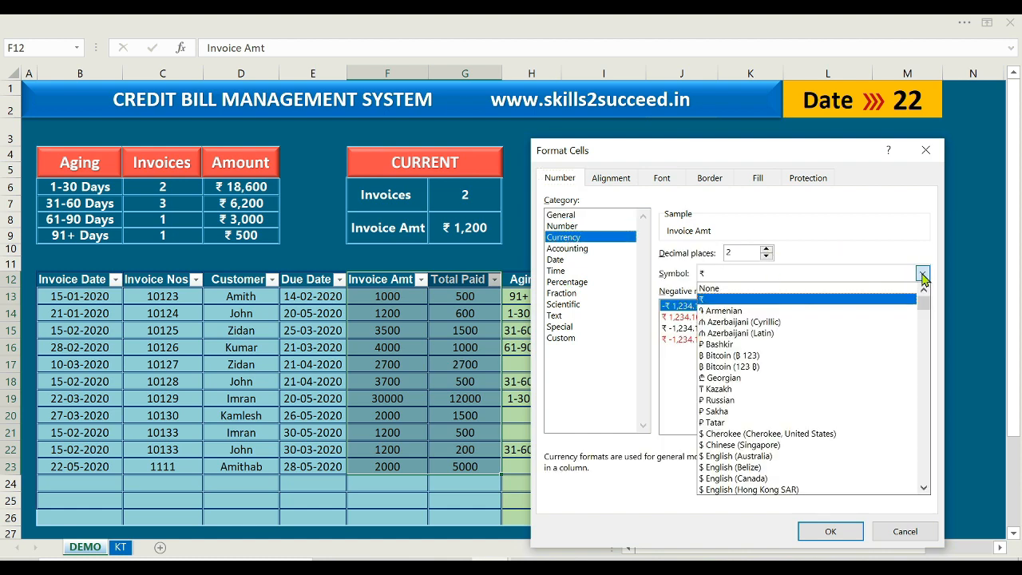
{"action": "left_click", "coordinate": [922, 275]}
{"action": "left_click", "coordinate": [766, 256]}
{"action": "left_click", "coordinate": [766, 256]}
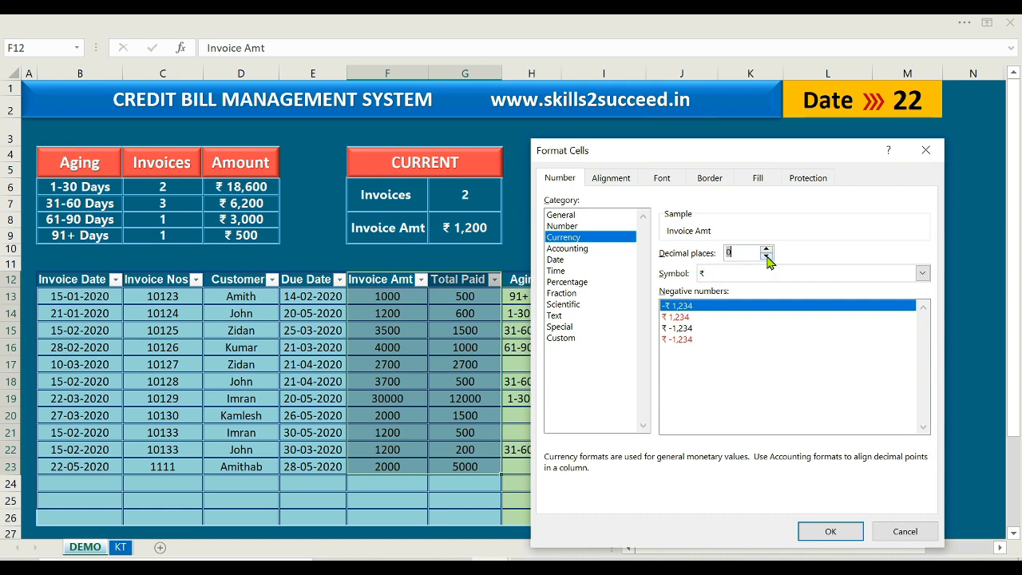
{"action": "left_click", "coordinate": [832, 531]}
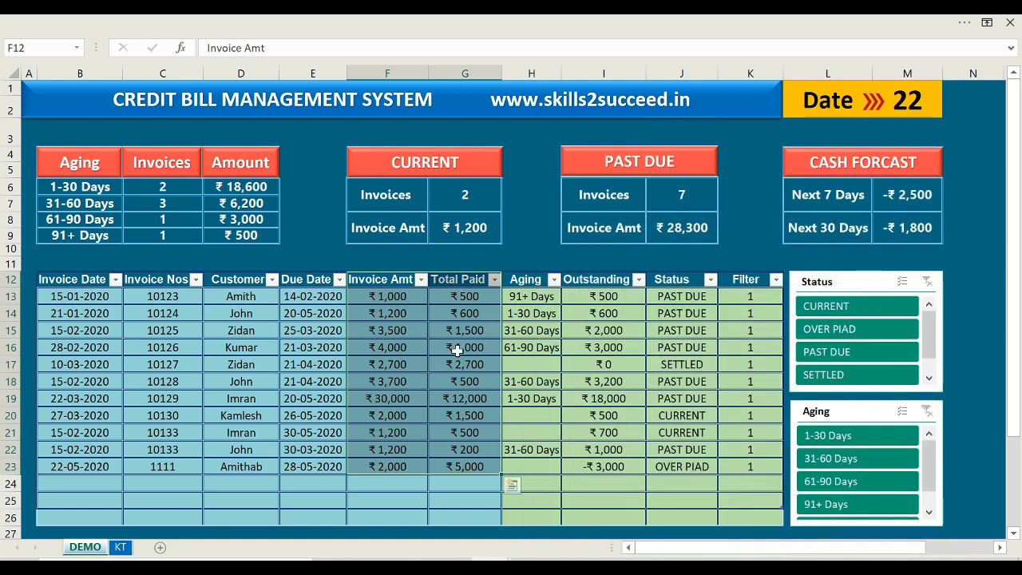
Step: Set the Total Paid of the row 23 invoice to 1000
{"action": "left_click", "coordinate": [464, 467]}
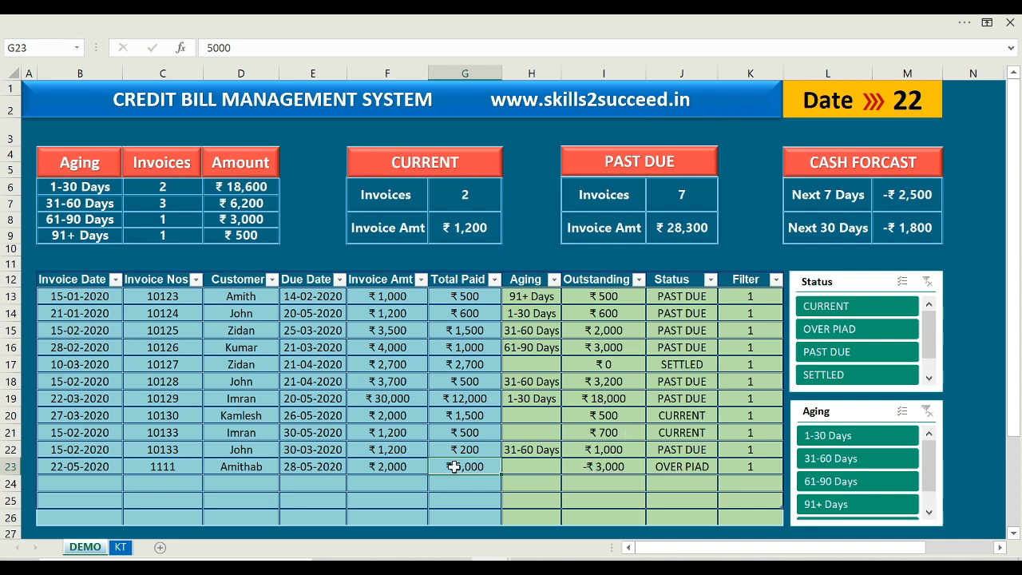
{"action": "type", "text": "1000"}
{"action": "key", "text": "Return"}
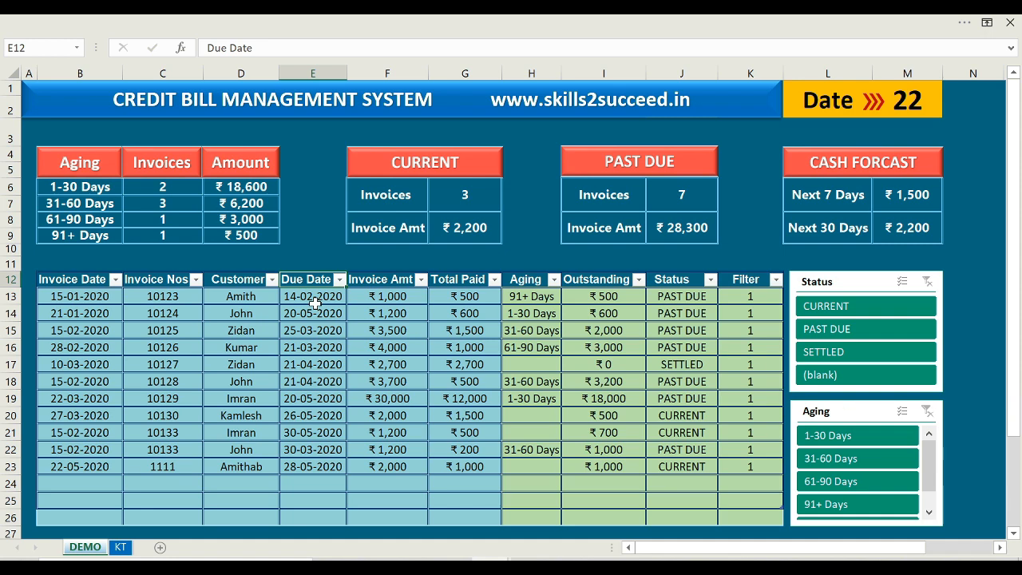
Step: Enter the due date formula =[@[Invoice Date]]+30 in E13 and fill it down the Due Date column to row 23
{"action": "left_click", "coordinate": [313, 300]}
{"action": "left_click", "coordinate": [304, 331]}
{"action": "left_click", "coordinate": [310, 296]}
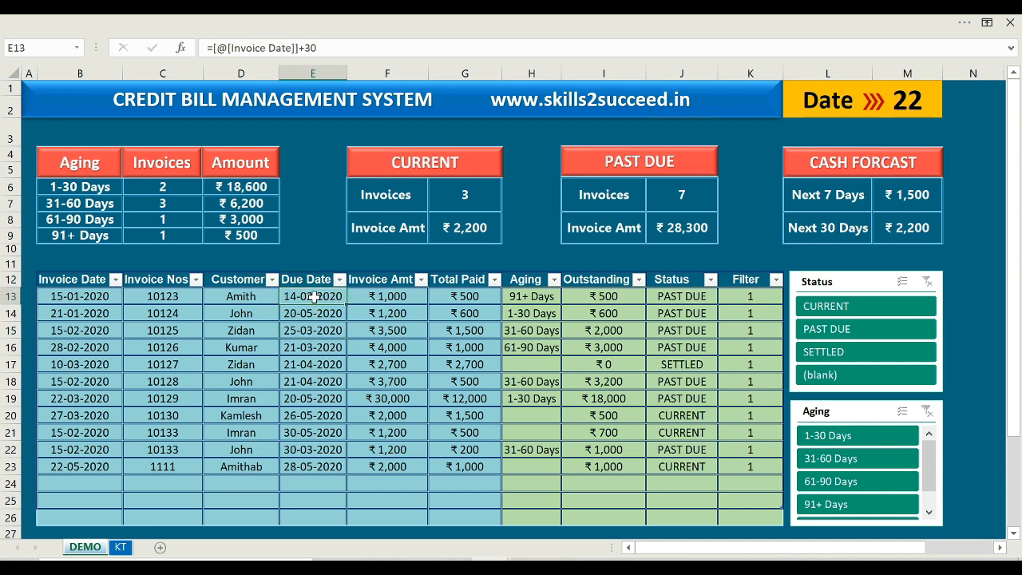
{"action": "type", "text": "="}
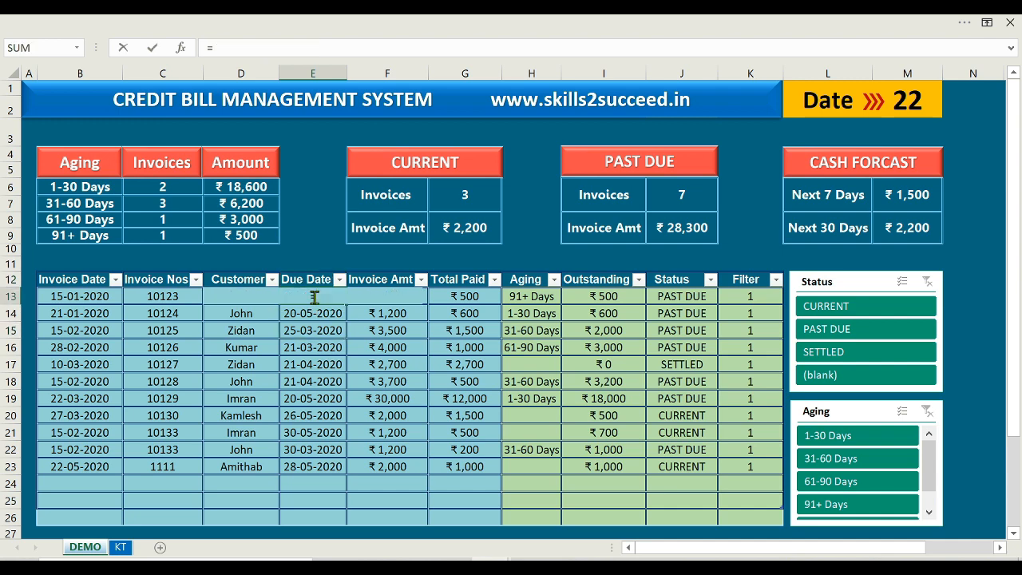
{"action": "left_click", "coordinate": [68, 296]}
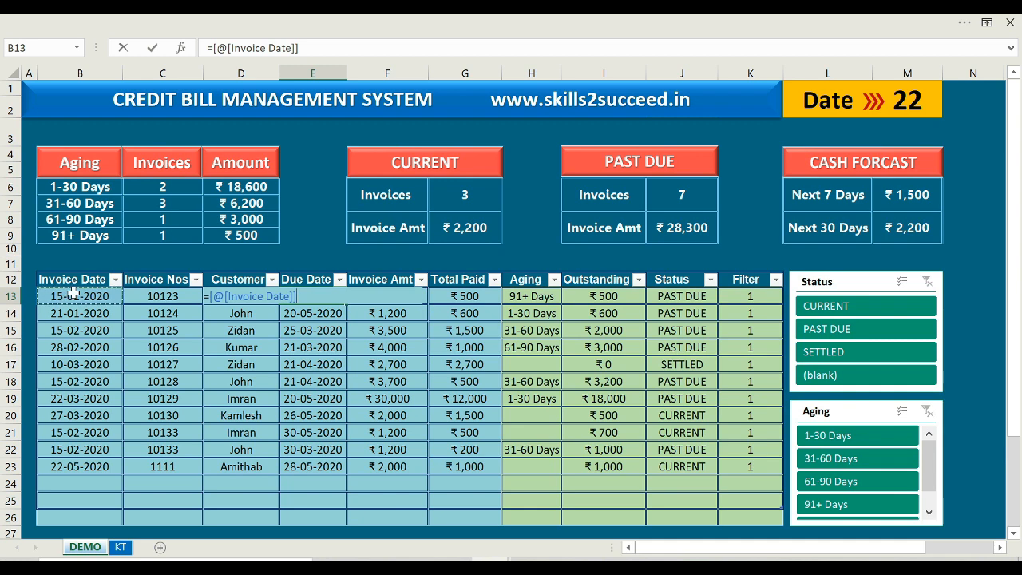
{"action": "type", "text": "+30"}
{"action": "key", "text": "Return"}
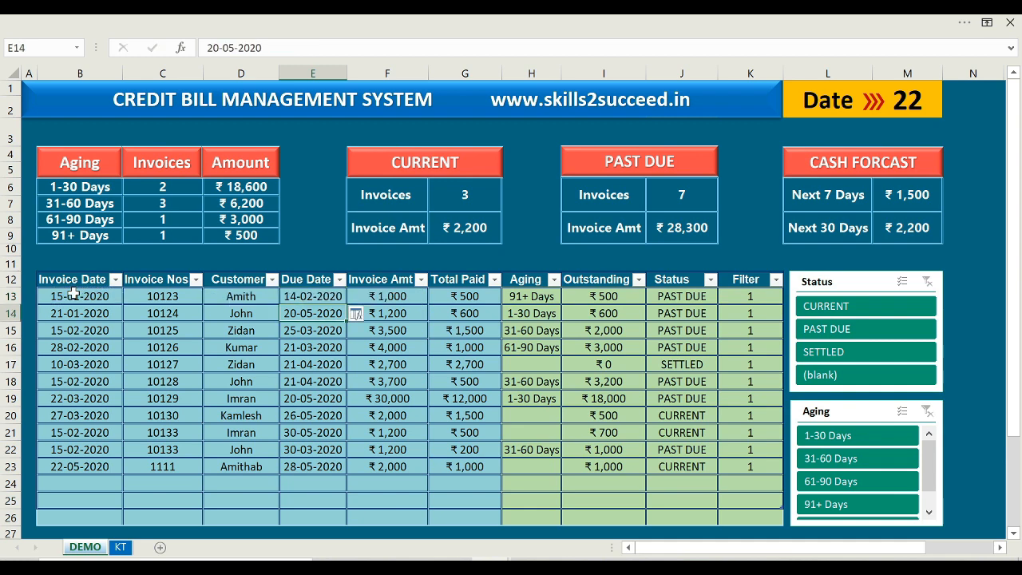
{"action": "left_click", "coordinate": [334, 296]}
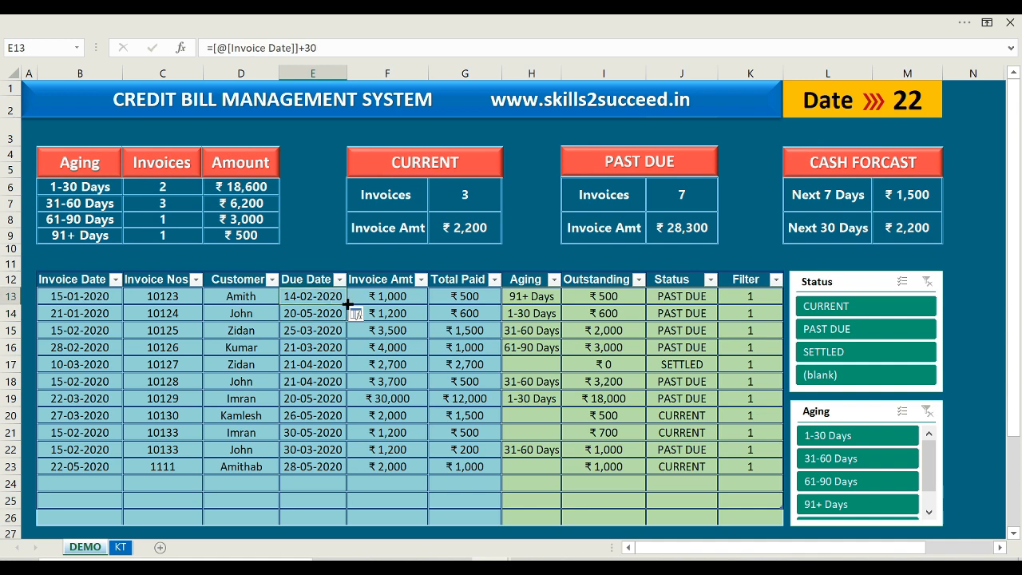
{"action": "double_click", "coordinate": [347, 303]}
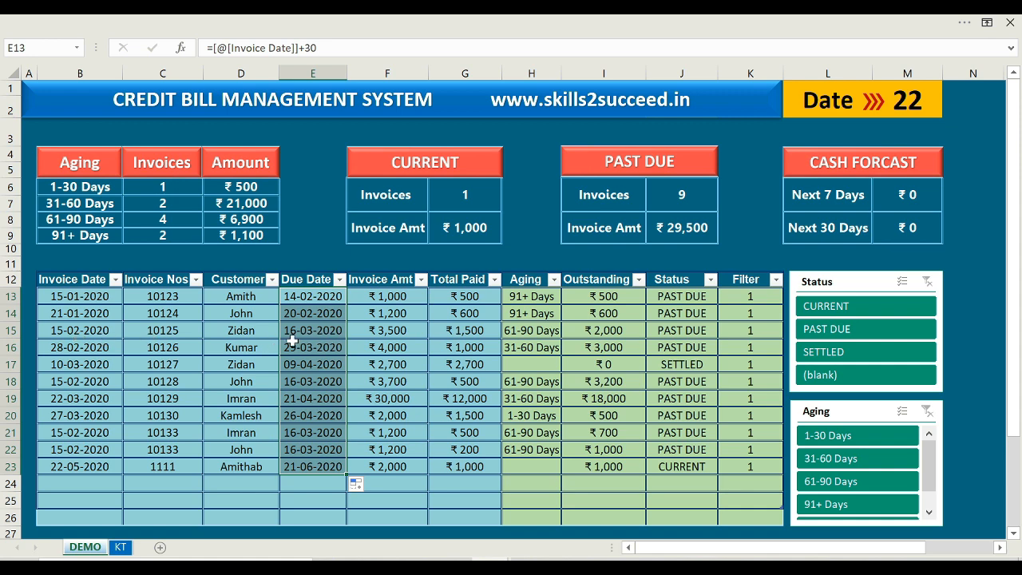
Step: Change the Due Date formula in rows 13 to 23 to =[@[Invoice Date]]+45
{"action": "left_click", "coordinate": [315, 300]}
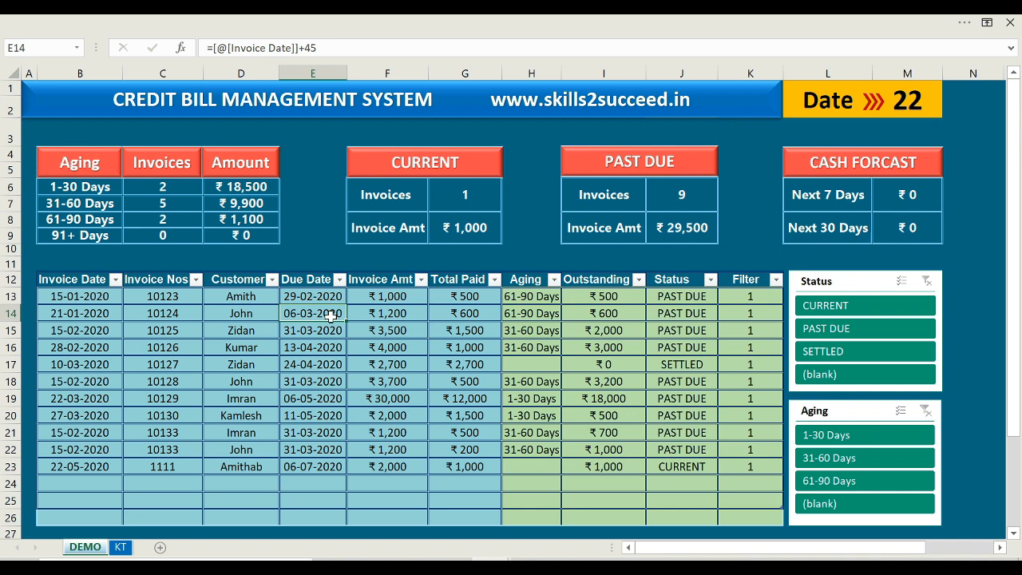
{"action": "left_click", "coordinate": [761, 70]}
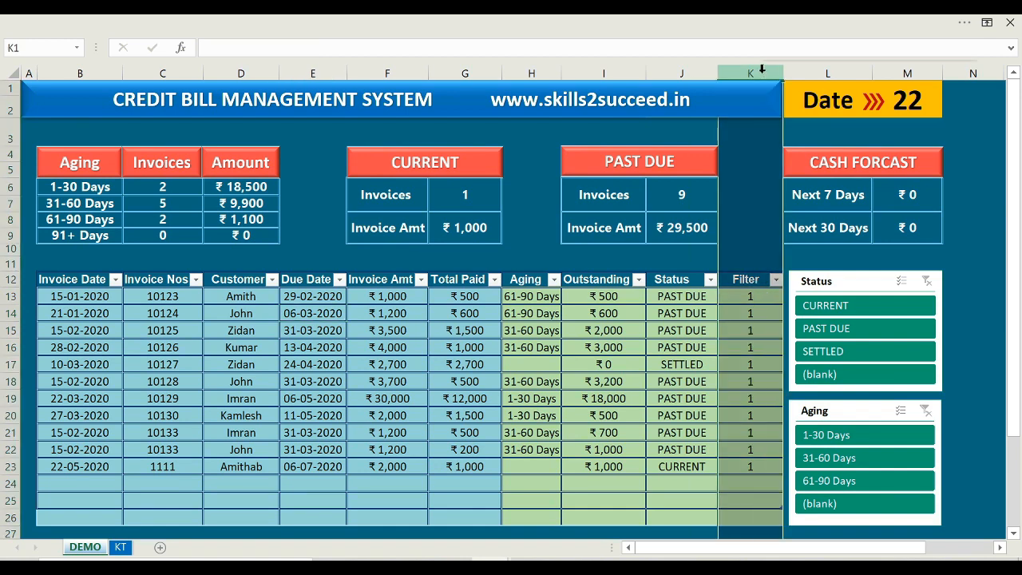
{"action": "right_click", "coordinate": [761, 70]}
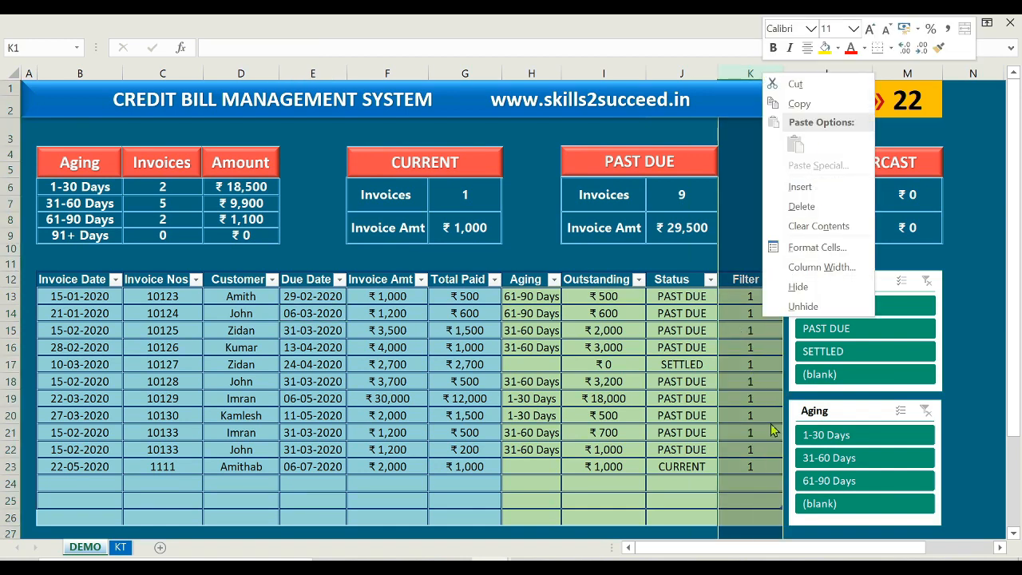
{"action": "left_click", "coordinate": [754, 397]}
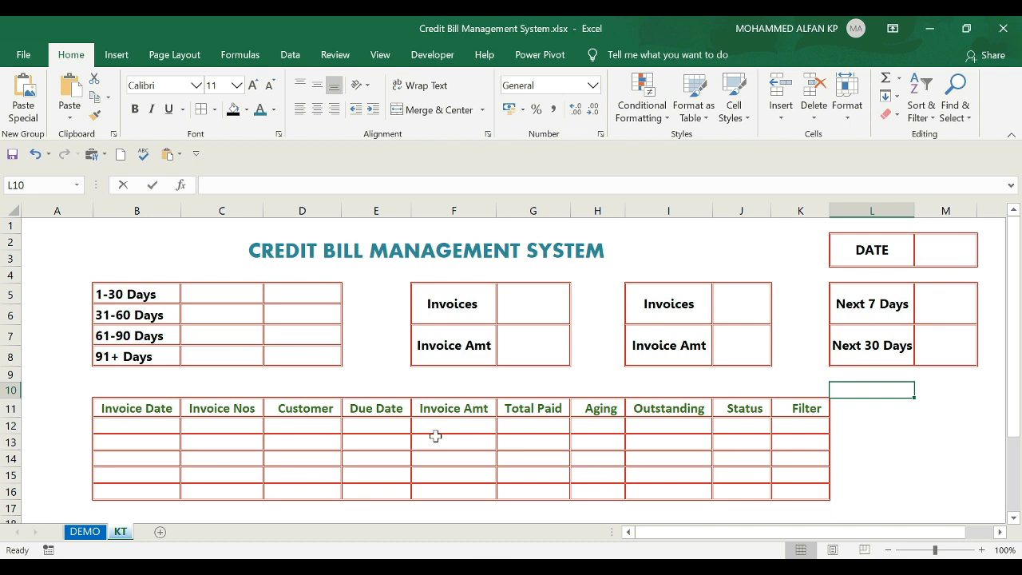
Step: Enter the formula =TODAY() in the DATE value cell M2 on the KT sheet
{"action": "left_click", "coordinate": [378, 424]}
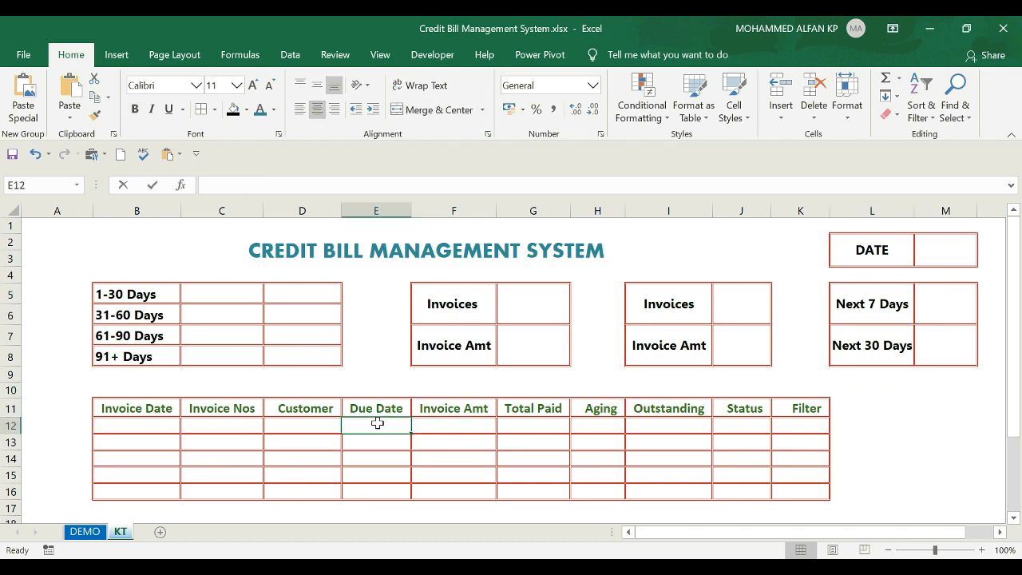
{"action": "left_click", "coordinate": [948, 246]}
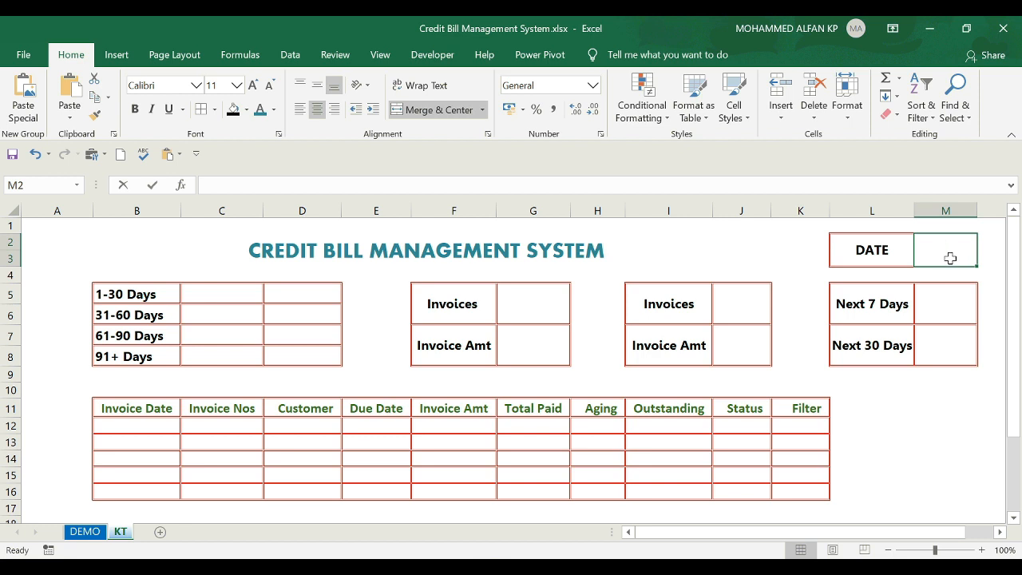
{"action": "type", "text": "="}
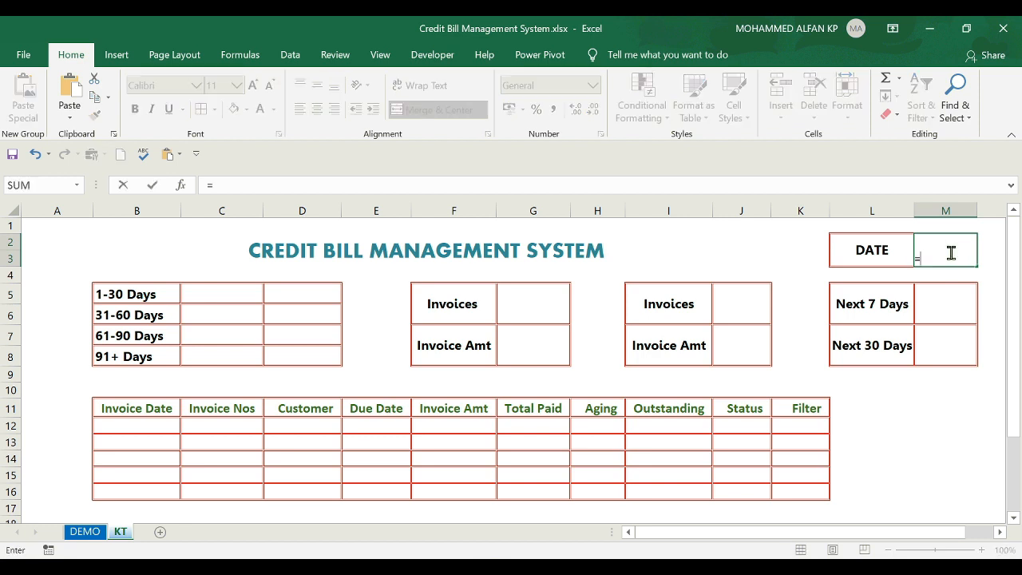
{"action": "type", "text": "today"}
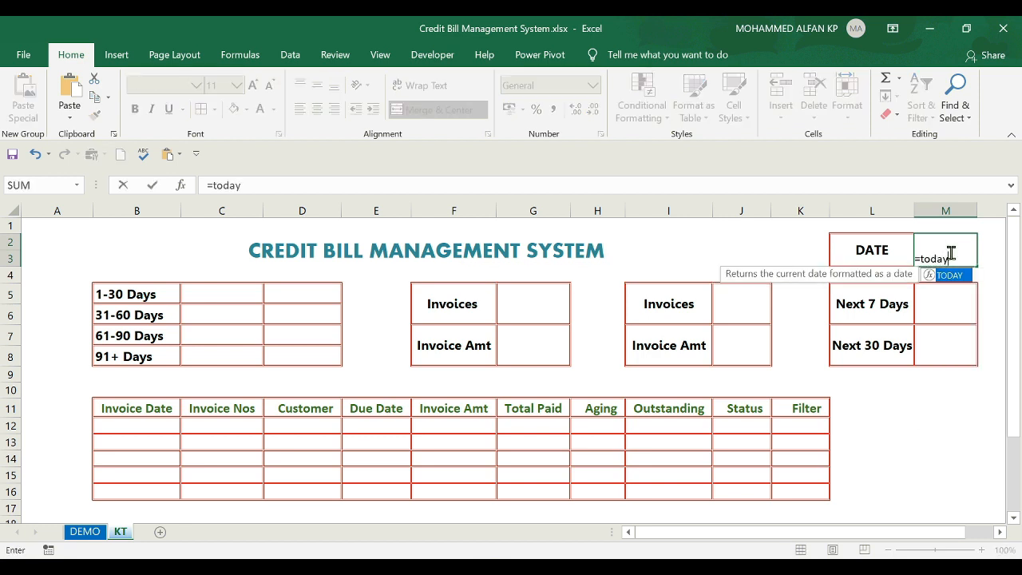
{"action": "type", "text": "()"}
{"action": "key", "text": "Return"}
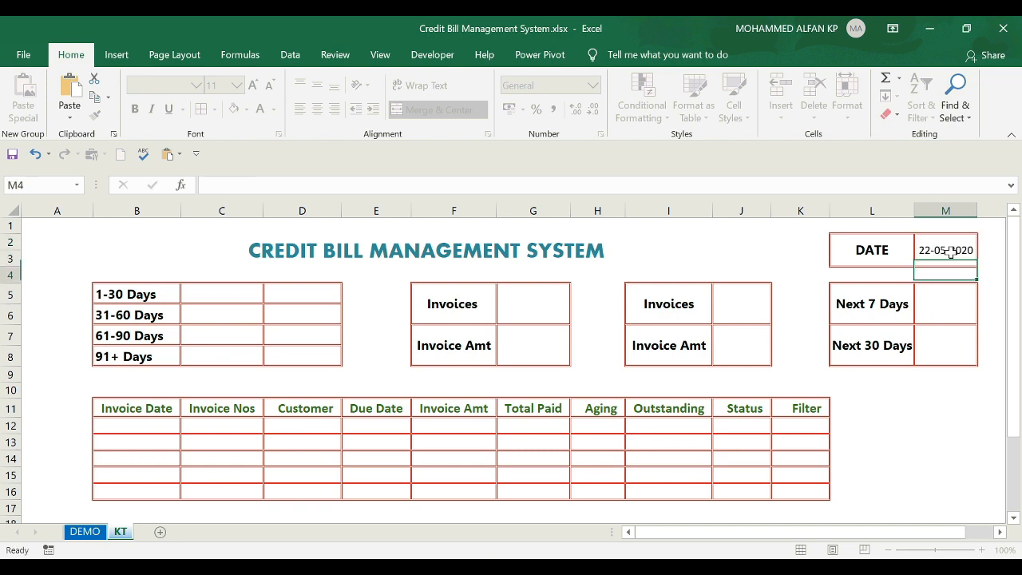
{"action": "left_click", "coordinate": [942, 254]}
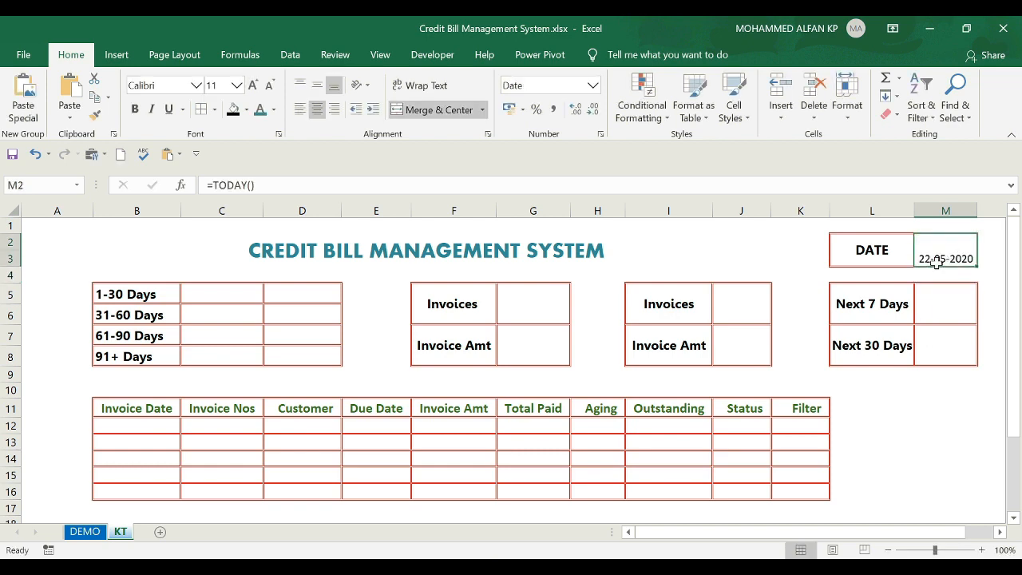
Step: Apply the custom number format dd to the date value in M2 of the KT sheet
{"action": "left_click", "coordinate": [83, 531]}
{"action": "left_click", "coordinate": [120, 531]}
{"action": "right_click", "coordinate": [949, 244]}
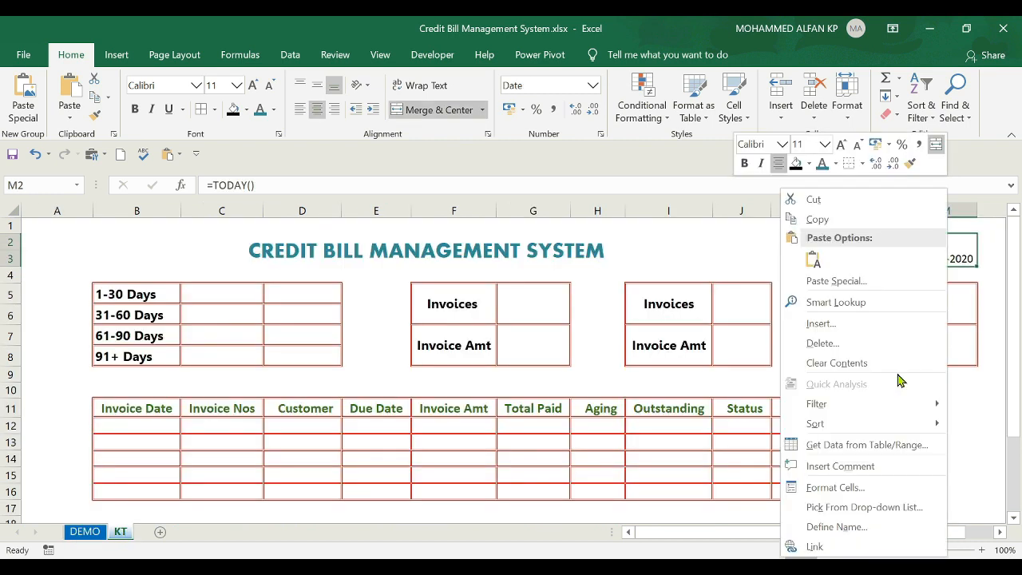
{"action": "left_click", "coordinate": [883, 488]}
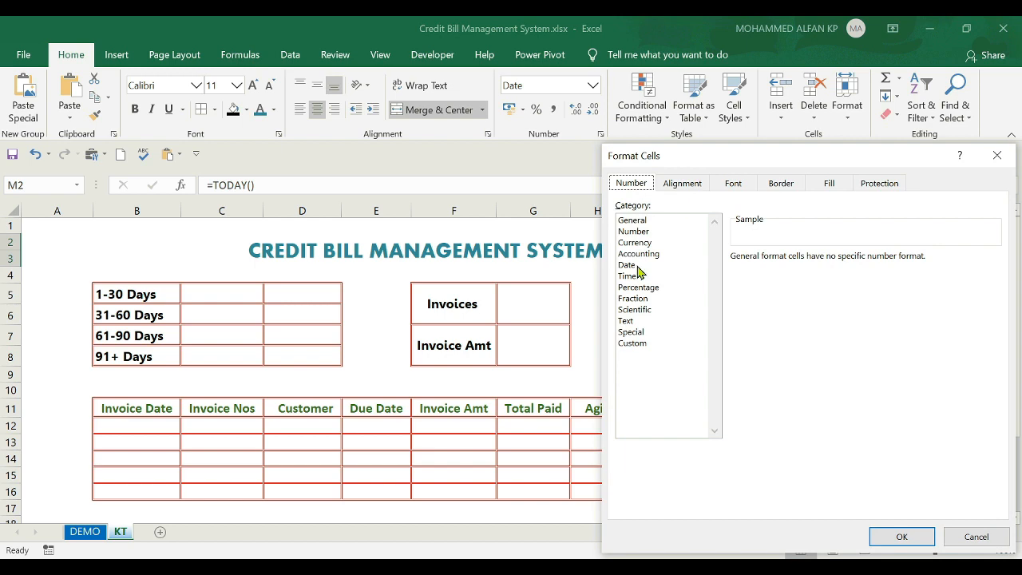
{"action": "left_click", "coordinate": [638, 343]}
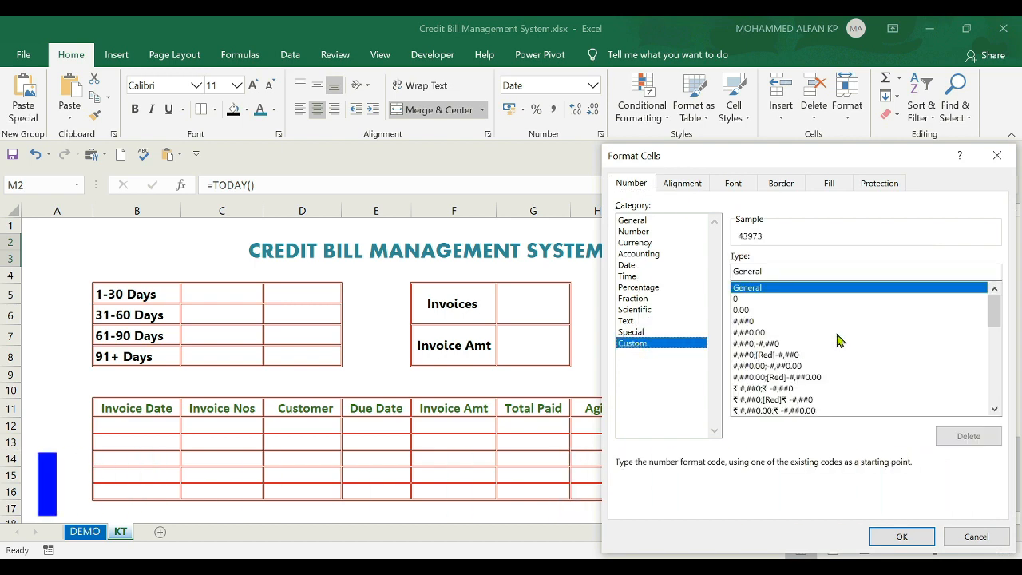
{"action": "left_click_drag", "start_coordinate": [993, 313], "coordinate": [995, 355]}
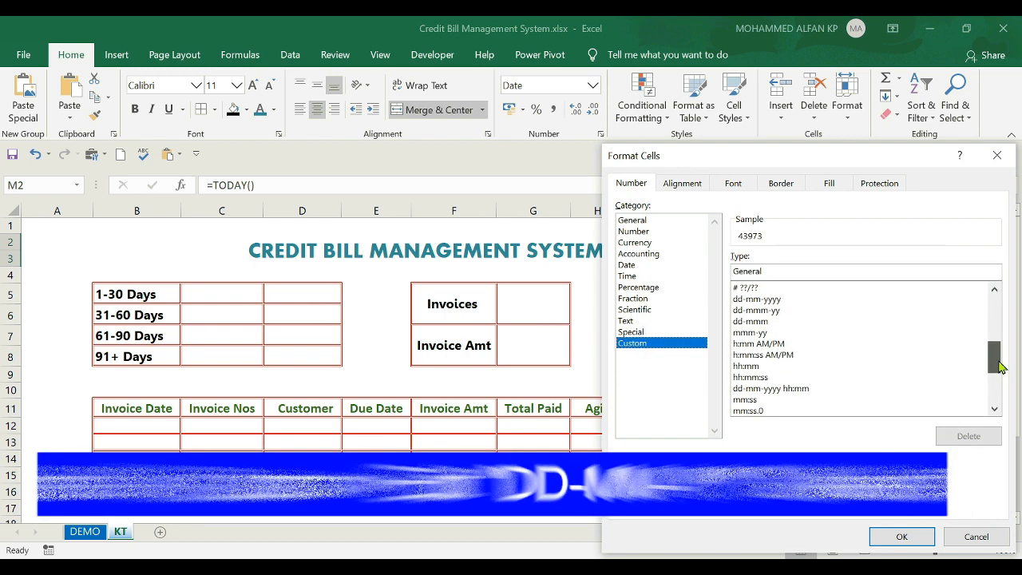
{"action": "left_click", "coordinate": [755, 310]}
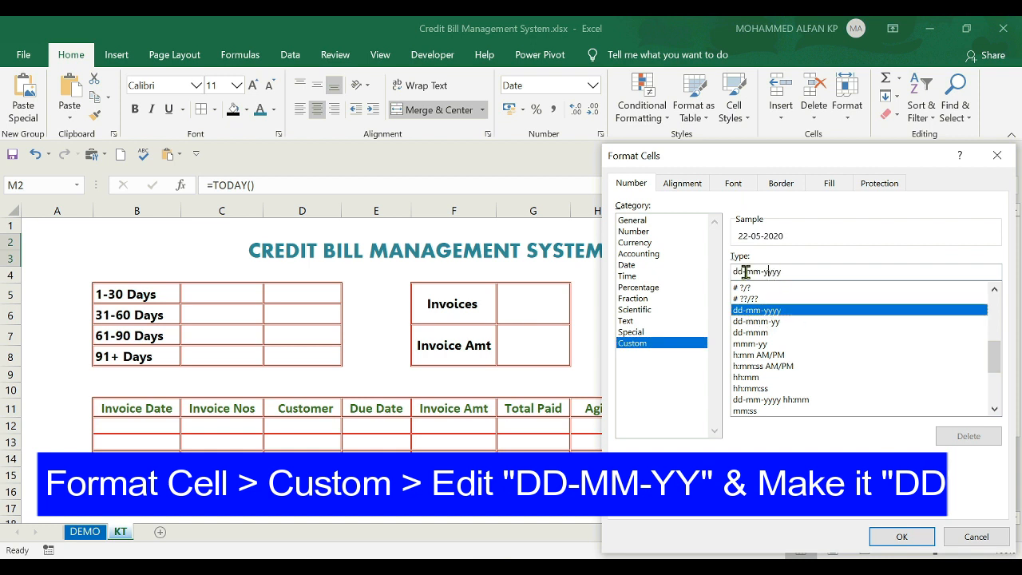
{"action": "left_click_drag", "start_coordinate": [745, 271], "coordinate": [836, 273]}
{"action": "key", "text": "BackSpace"}
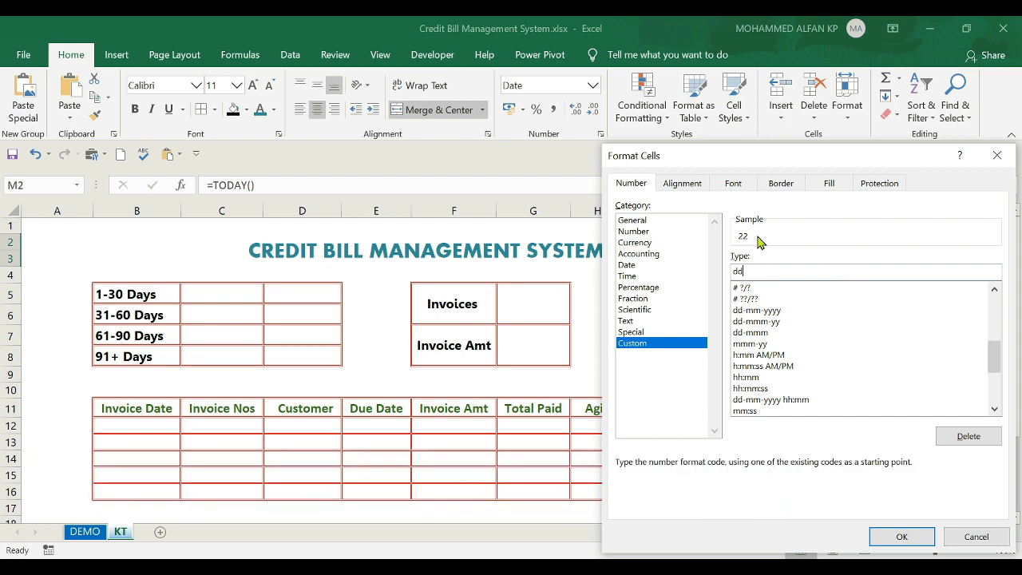
{"action": "left_click", "coordinate": [891, 539]}
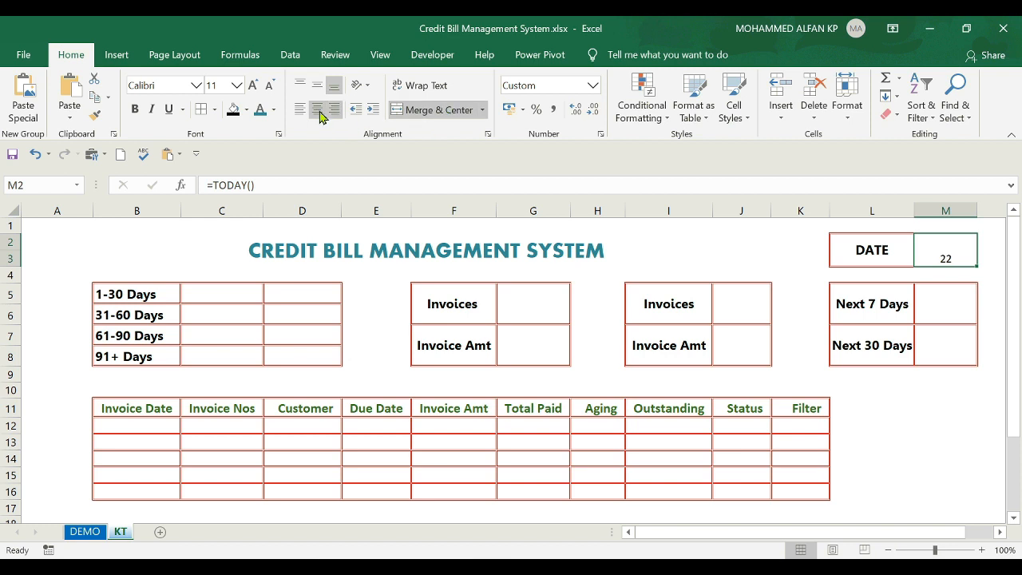
Step: Enlarge the font of the date value in M2 to size 26
{"action": "left_click", "coordinate": [254, 85]}
{"action": "left_click", "coordinate": [253, 85]}
{"action": "left_click", "coordinate": [256, 90]}
{"action": "left_click", "coordinate": [256, 91]}
{"action": "left_click", "coordinate": [256, 90]}
{"action": "left_click", "coordinate": [256, 90]}
{"action": "left_click", "coordinate": [256, 90]}
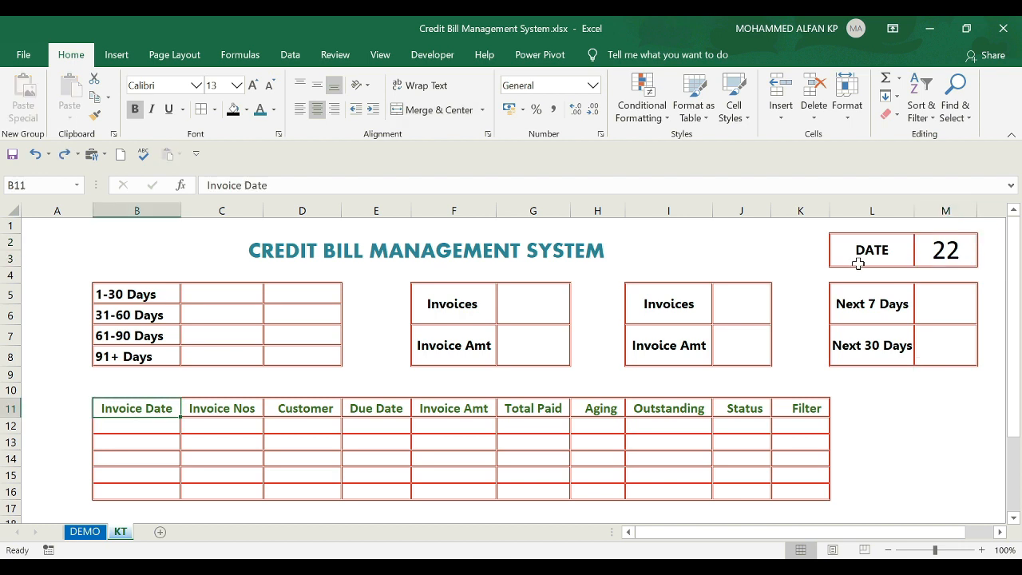
{"action": "left_click", "coordinate": [934, 243]}
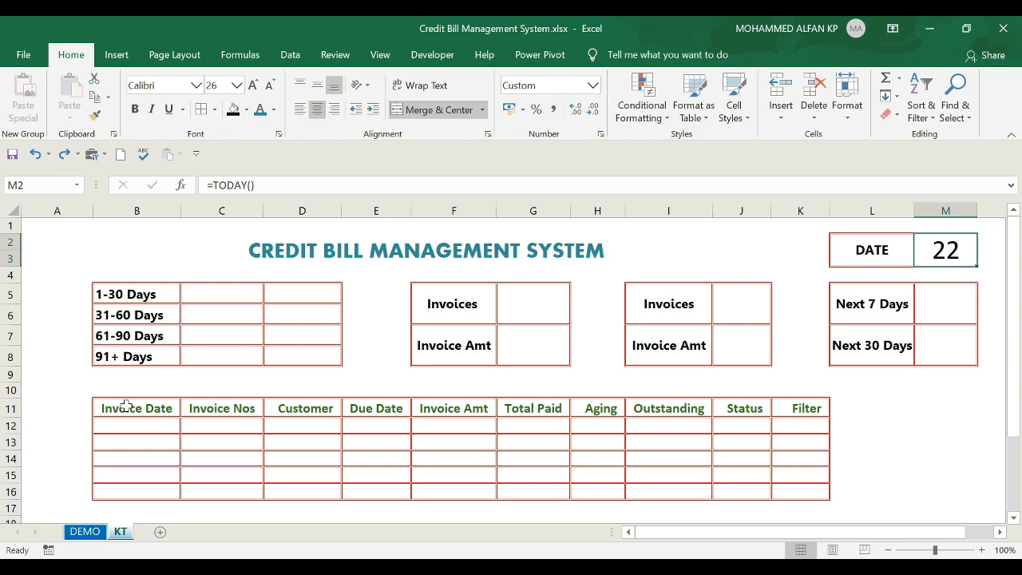
Step: Convert the invoice range B11:K16 into a table with headers
{"action": "left_click_drag", "start_coordinate": [126, 405], "coordinate": [802, 489]}
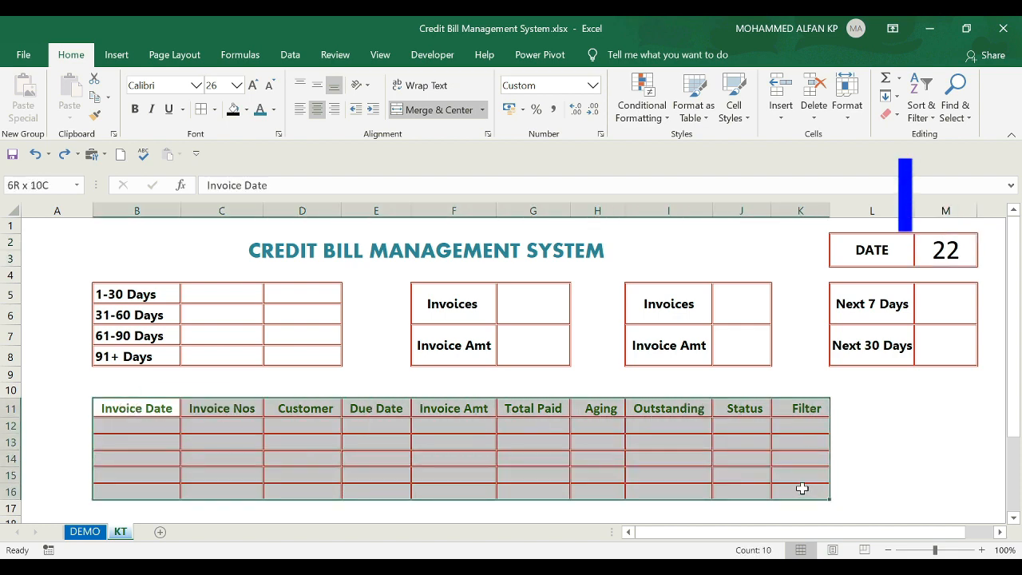
{"action": "left_click", "coordinate": [116, 54]}
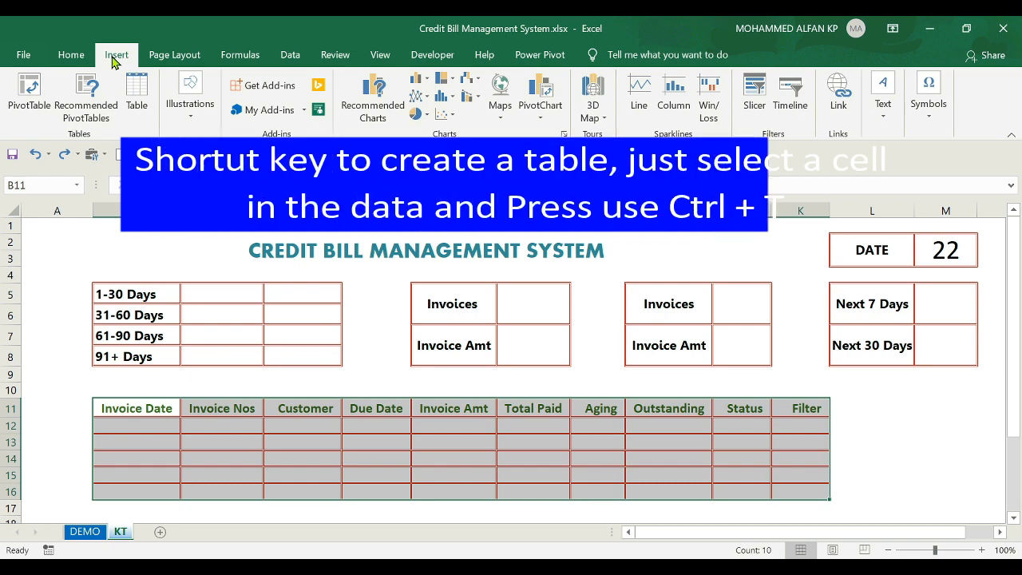
{"action": "left_click", "coordinate": [137, 94]}
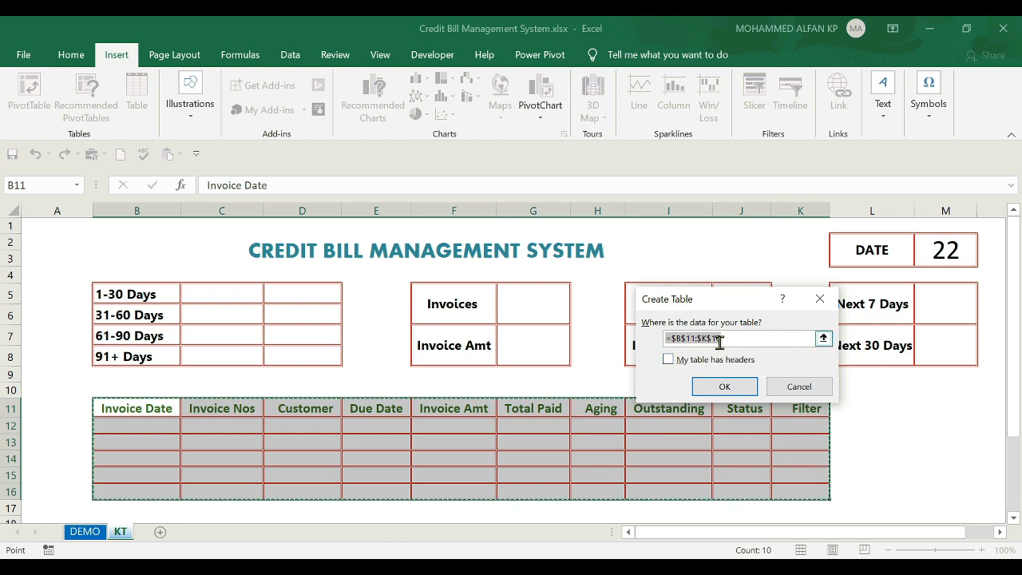
{"action": "left_click", "coordinate": [672, 363]}
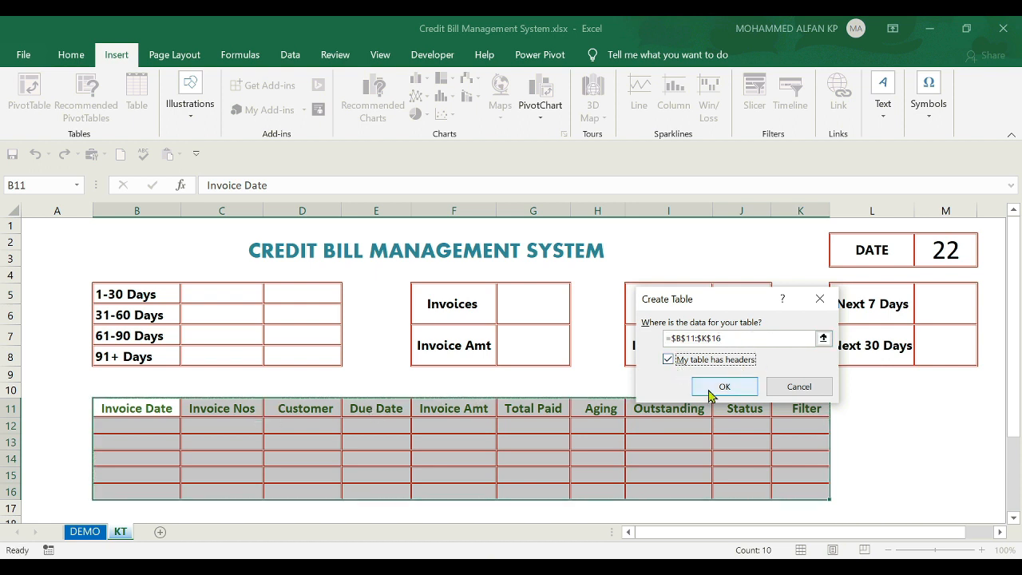
{"action": "left_click", "coordinate": [722, 387]}
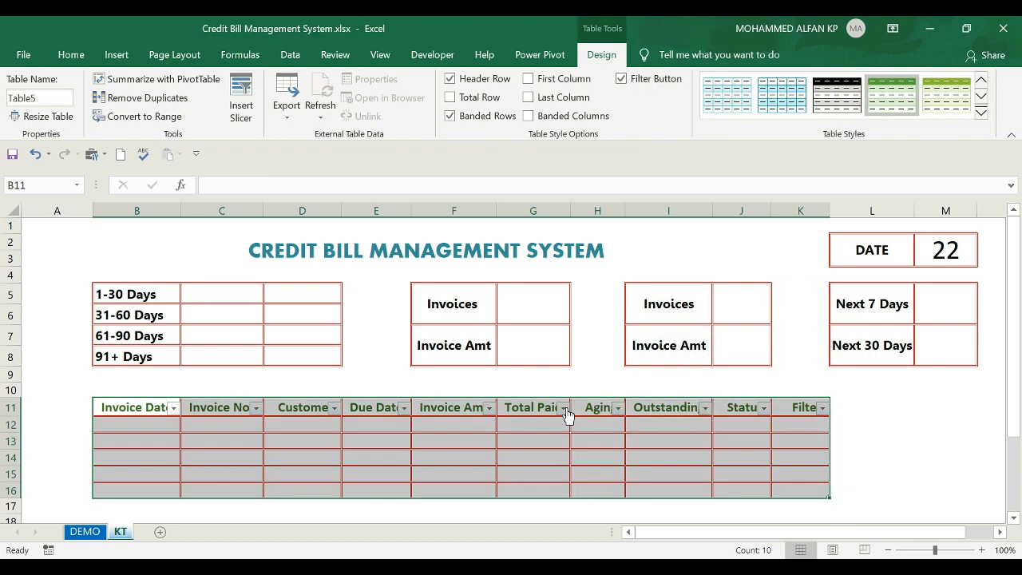
Step: Try to name the new invoice table Billing System, with a space
{"action": "left_click", "coordinate": [49, 97]}
{"action": "key", "text": "BackSpace"}
{"action": "key", "text": "Return"}
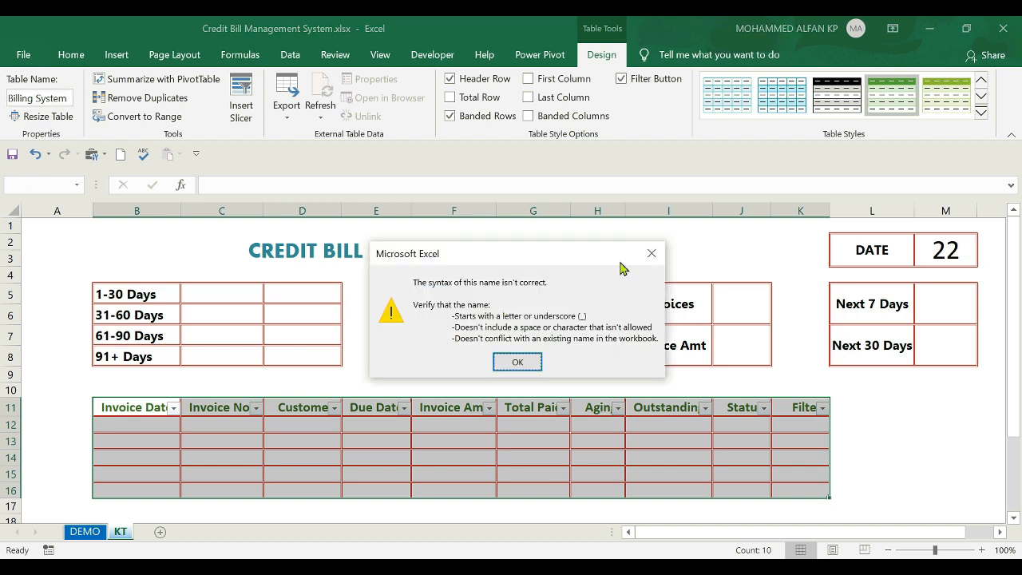
{"action": "left_click", "coordinate": [651, 254]}
Step: Rename the invoice table as BillingSystem and deselect it
{"action": "double_click", "coordinate": [62, 99]}
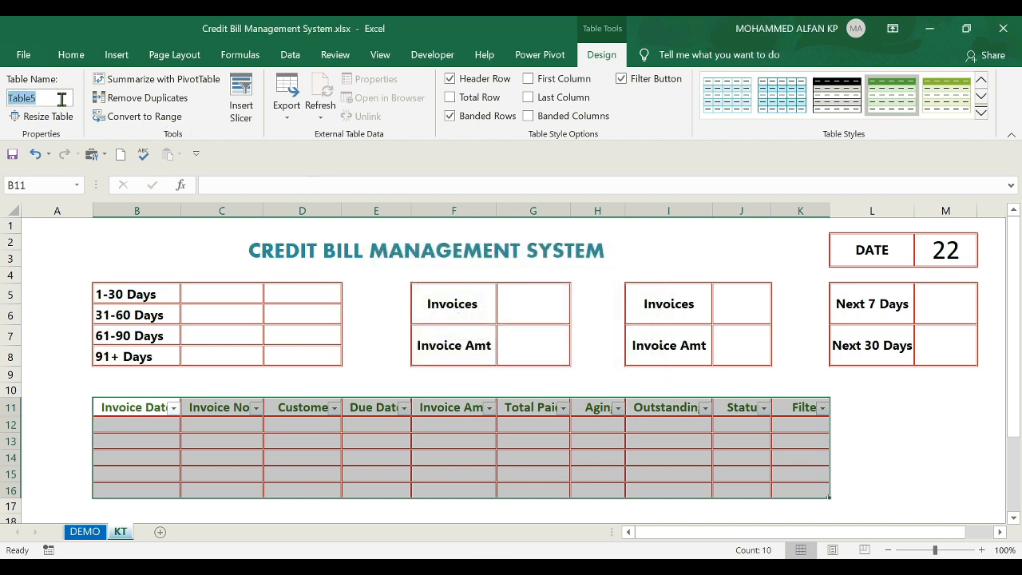
{"action": "type", "text": "BillingSystem"}
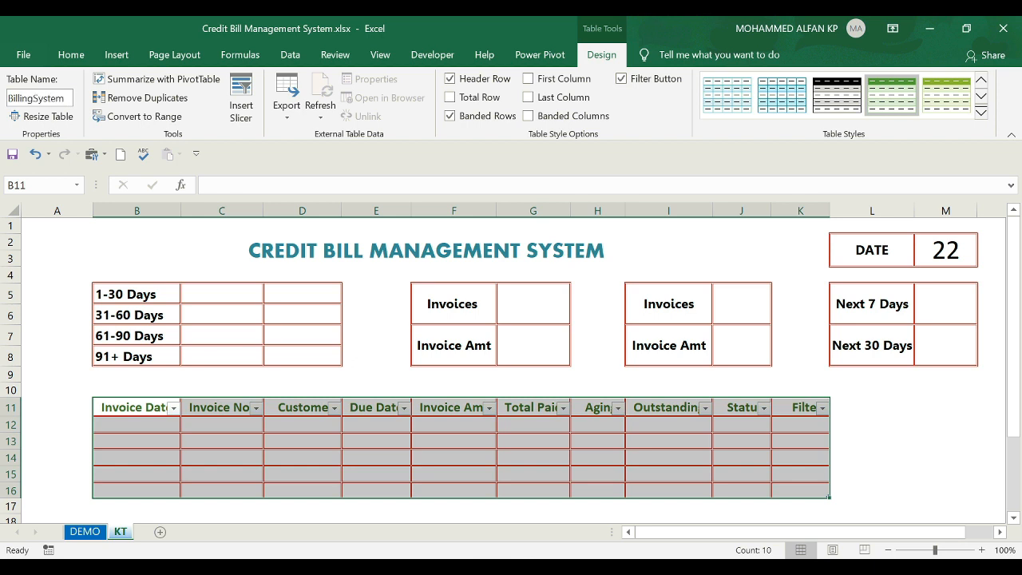
{"action": "key", "text": "Return"}
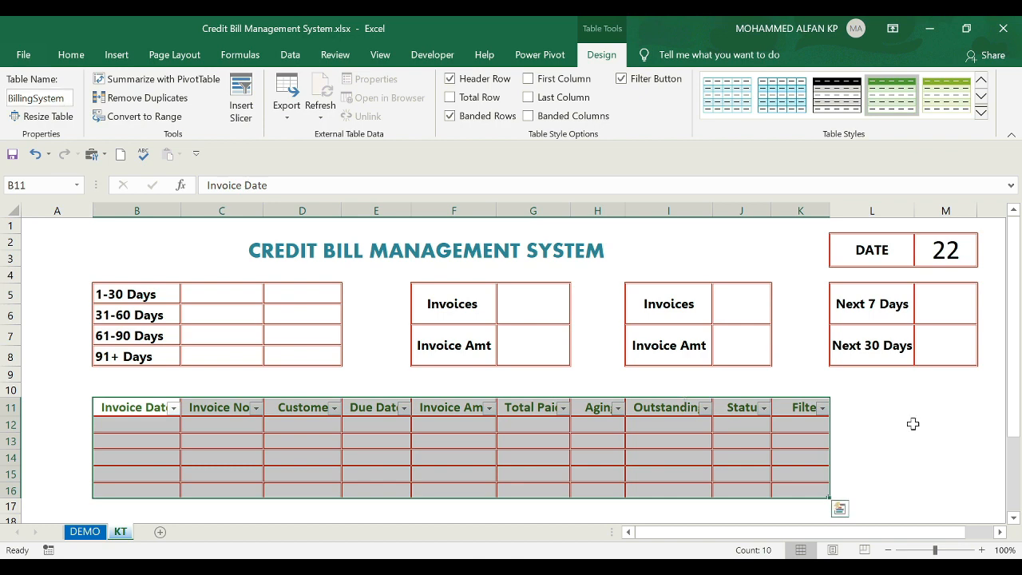
{"action": "left_click", "coordinate": [905, 419]}
{"action": "left_click", "coordinate": [520, 440]}
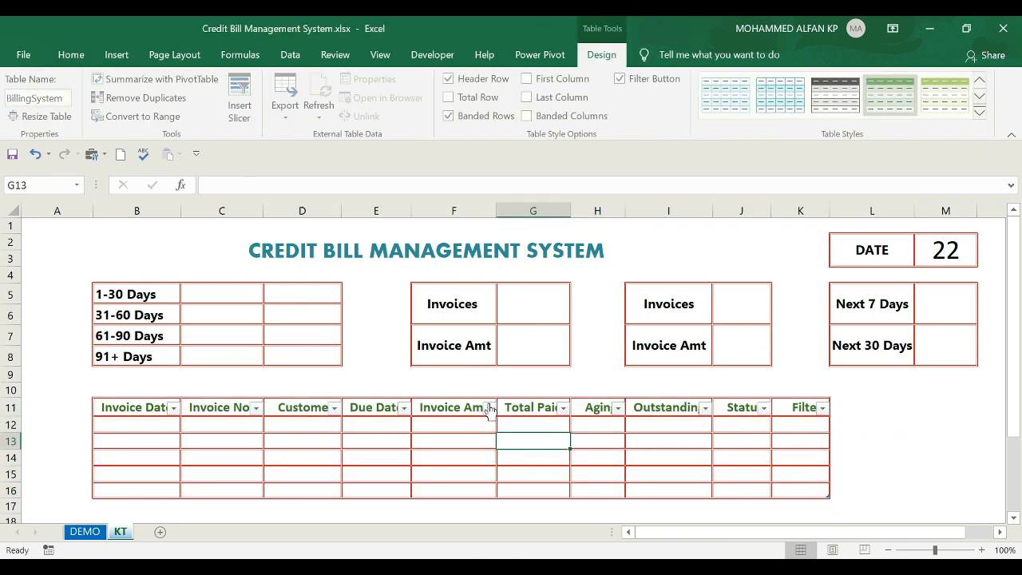
{"action": "left_click", "coordinate": [872, 424]}
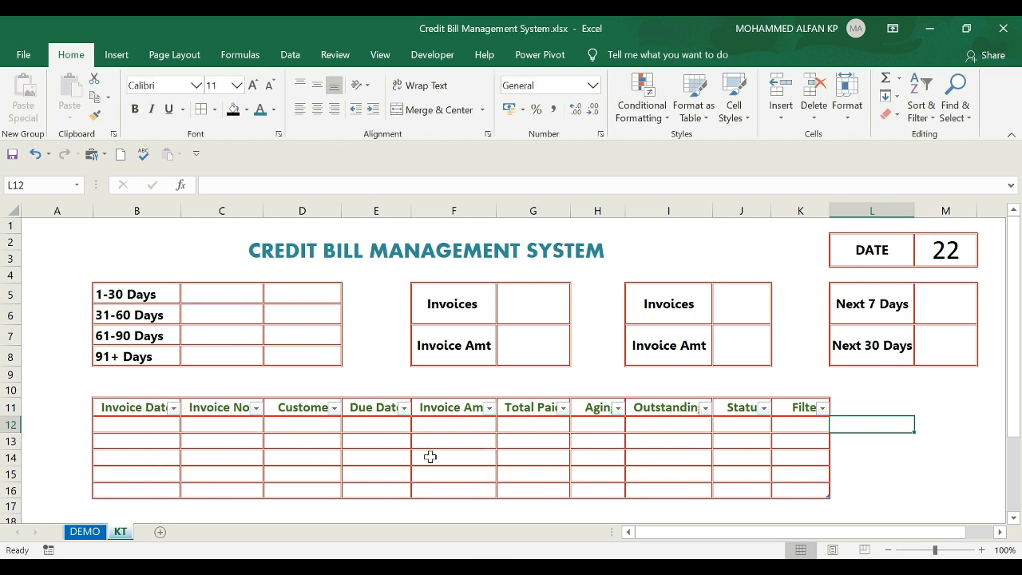
Step: Insert today's date as the Invoice Date in B12 and edit it to 10-01-2020
{"action": "left_click", "coordinate": [137, 429]}
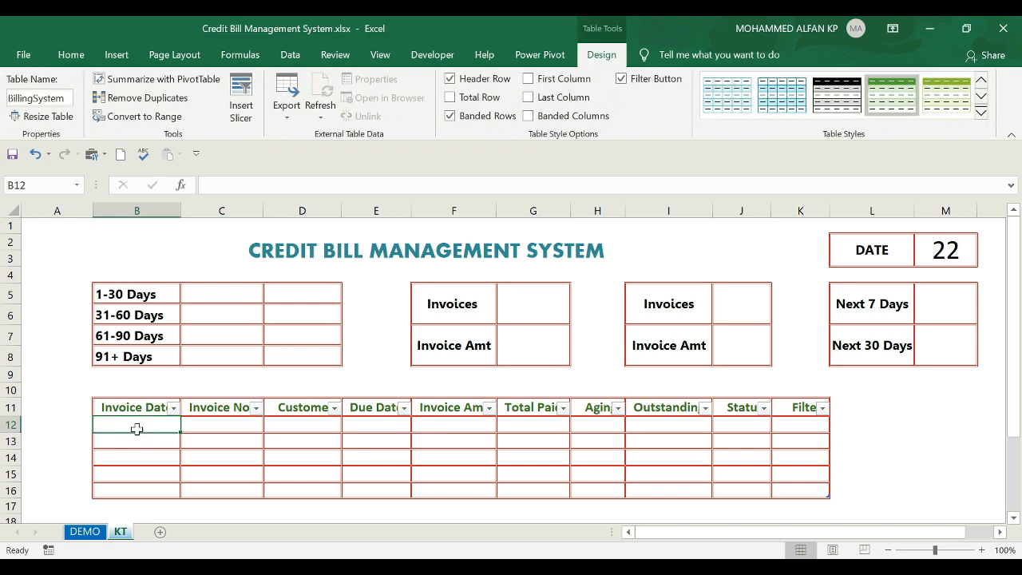
{"action": "key", "text": "ctrl+semicolon"}
{"action": "key", "text": "Return"}
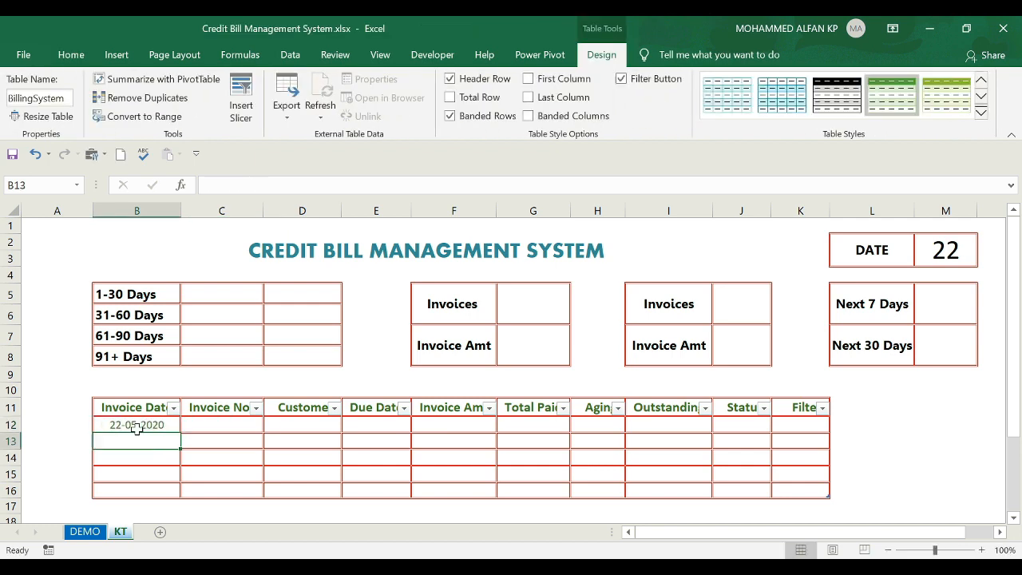
{"action": "double_click", "coordinate": [136, 428]}
{"action": "left_click", "coordinate": [105, 426]}
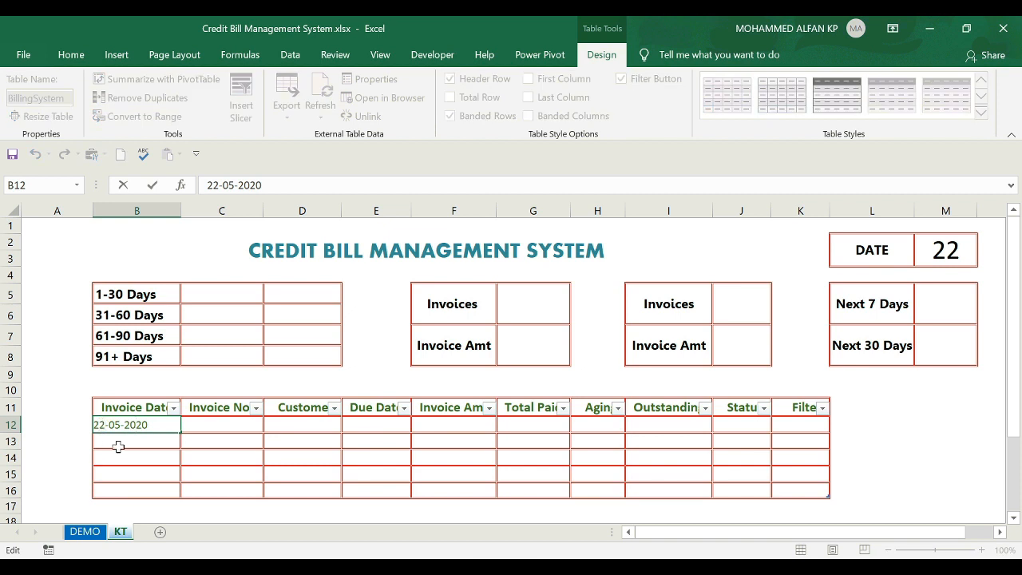
{"action": "key", "text": "BackSpace"}
{"action": "key", "text": "BackSpace"}
{"action": "type", "text": "10"}
{"action": "key", "text": "Delete"}
{"action": "type", "text": "1"}
{"action": "key", "text": "Return"}
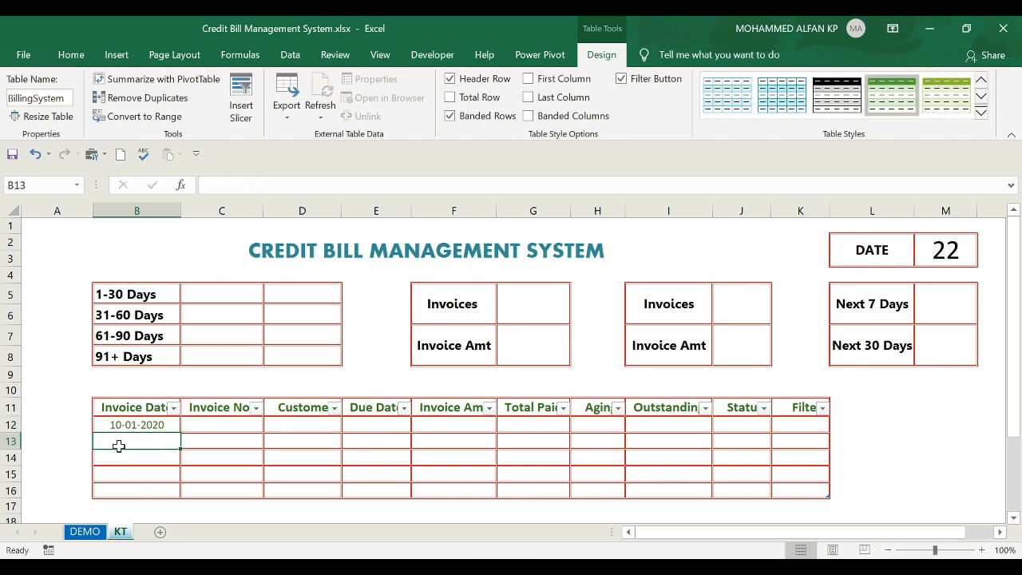
Step: Enter invoice number 111 in C12 and the customer's name in D12
{"action": "left_click", "coordinate": [216, 426]}
{"action": "type", "text": "111"}
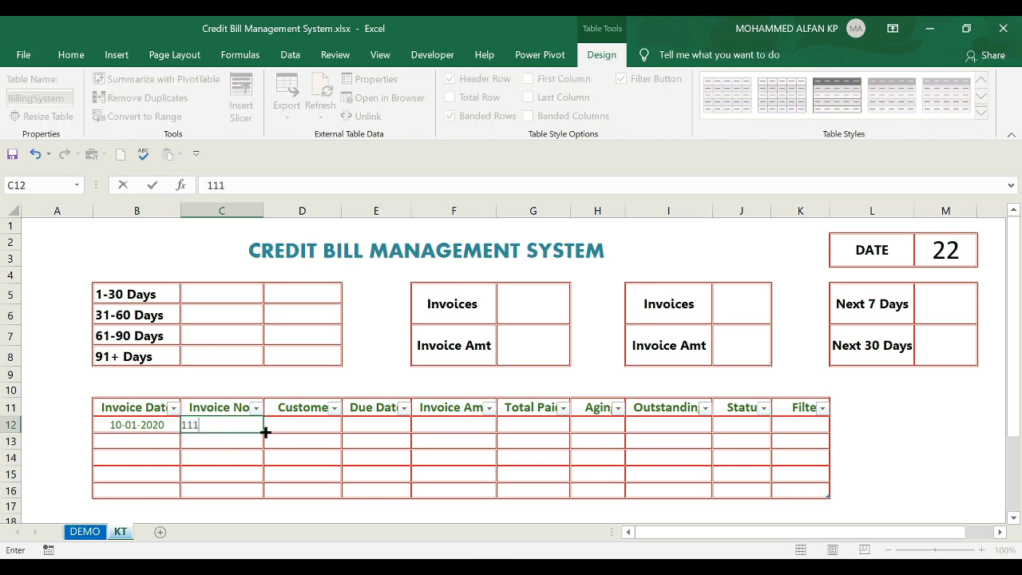
{"action": "key", "text": "Tab"}
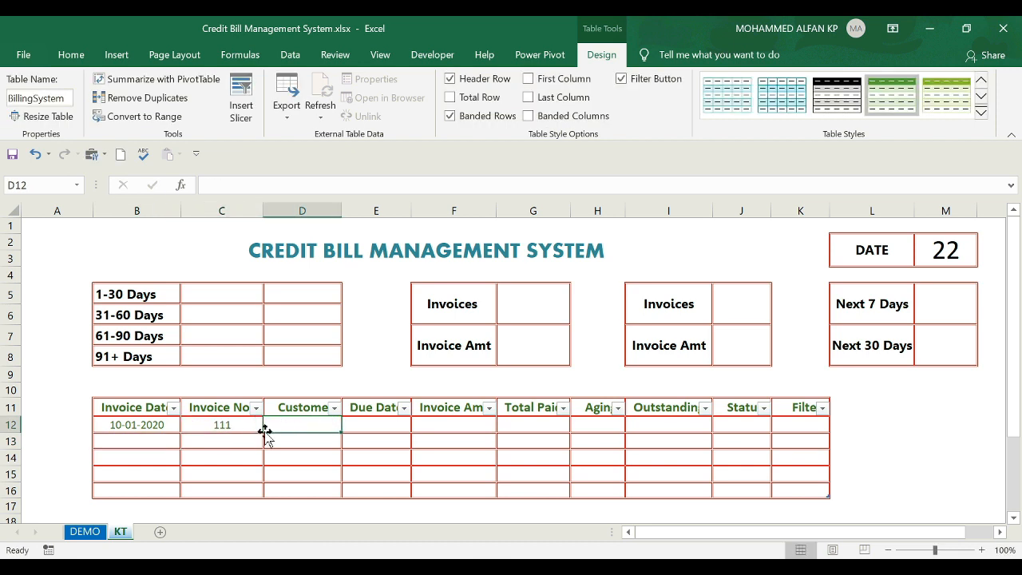
{"action": "left_click", "coordinate": [262, 431]}
{"action": "left_click", "coordinate": [281, 427]}
{"action": "type", "text": "Mohan"}
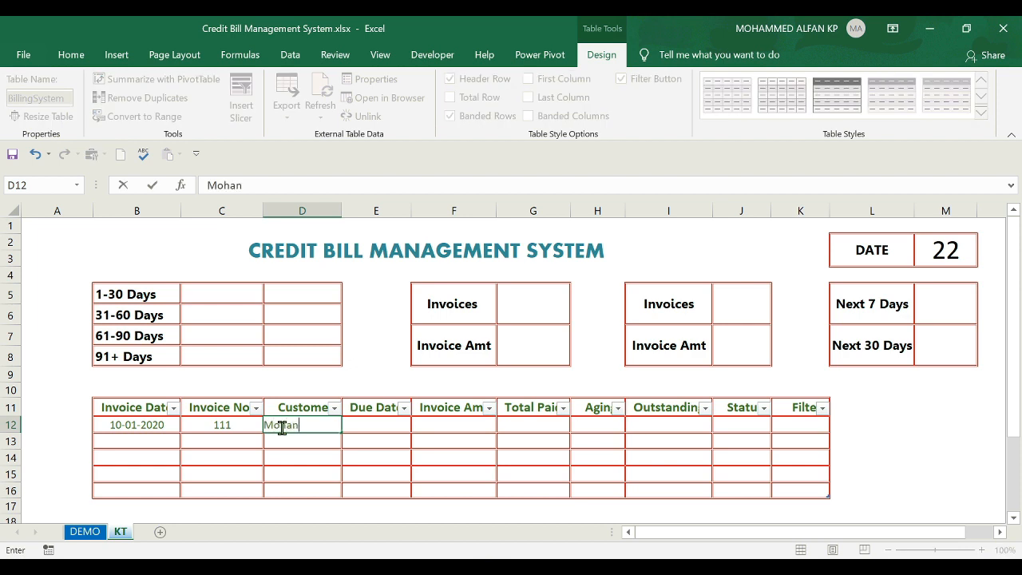
{"action": "key", "text": "Tab"}
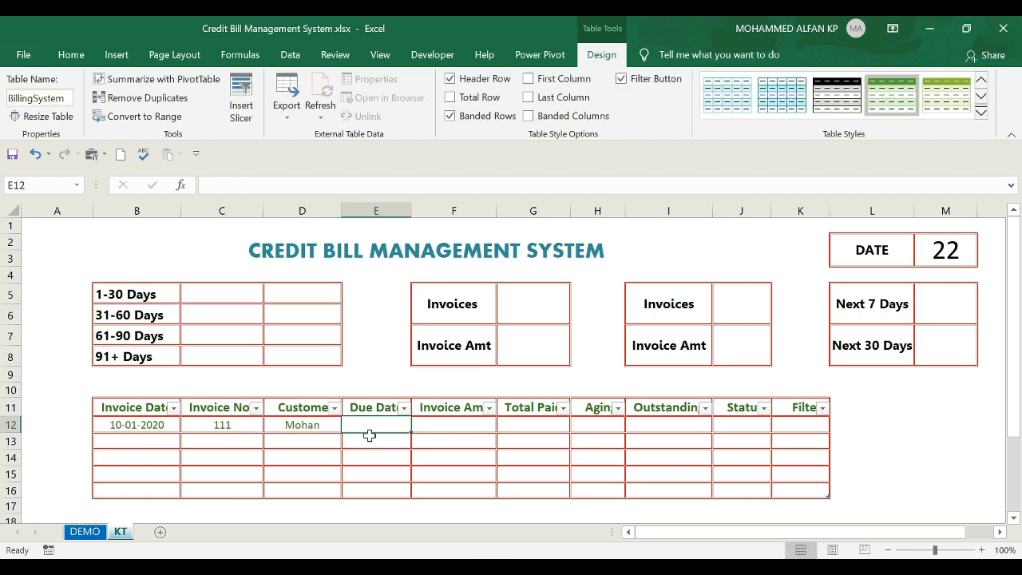
Step: Enter 20-02-2020 as the Due Date of the first invoice in E12
{"action": "type", "text": "20-"}
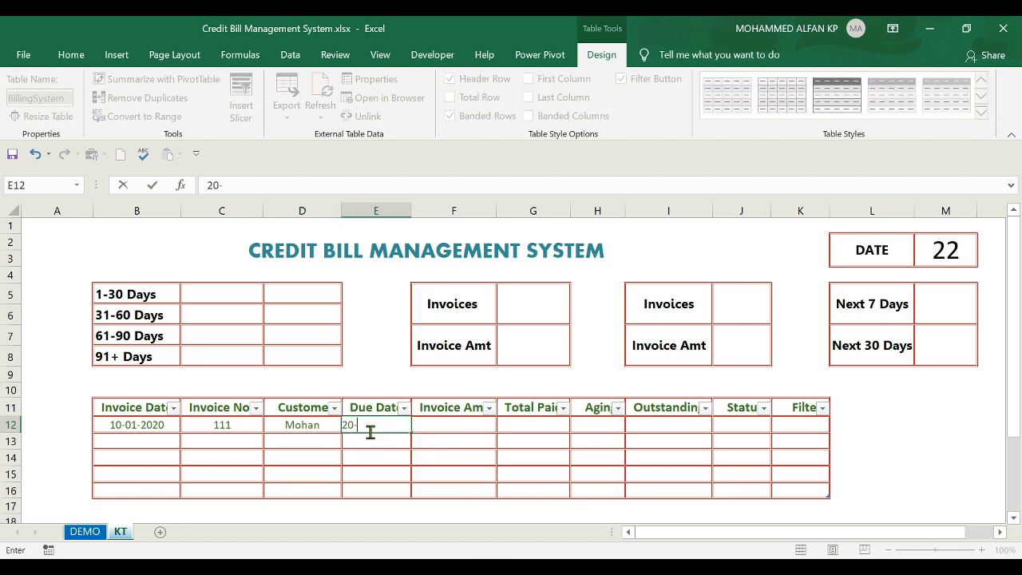
{"action": "type", "text": "2-2020"}
{"action": "key", "text": "Tab"}
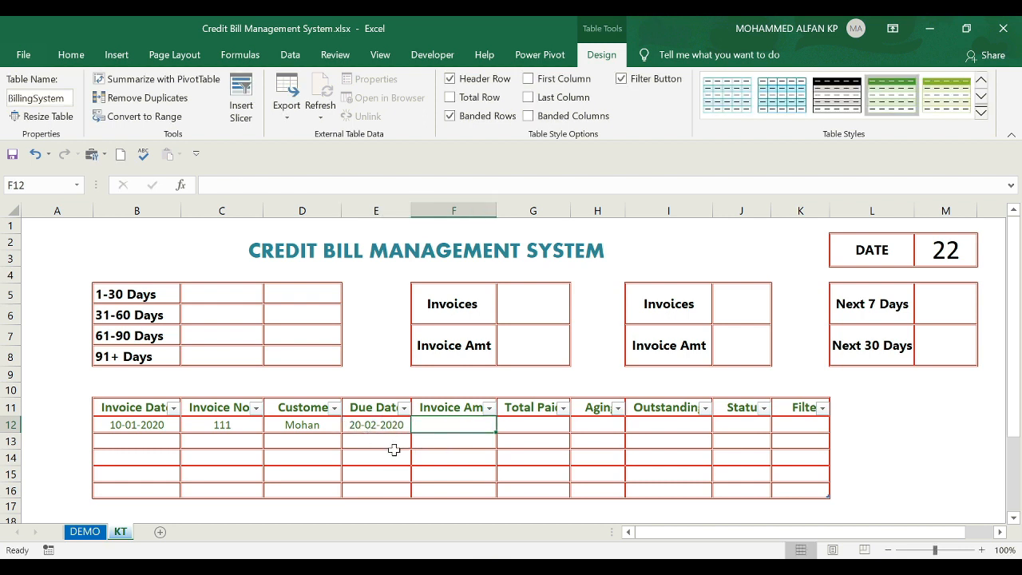
Step: Enter an Invoice Amt of 2000 and a Total Paid of 1000 for the first invoice in row 12
{"action": "type", "text": "2000"}
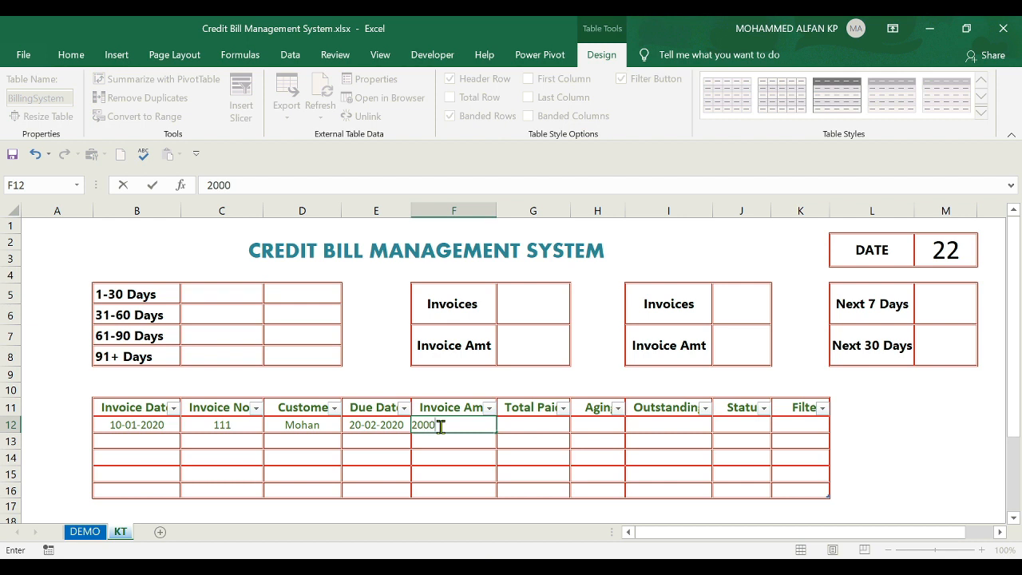
{"action": "key", "text": "Tab"}
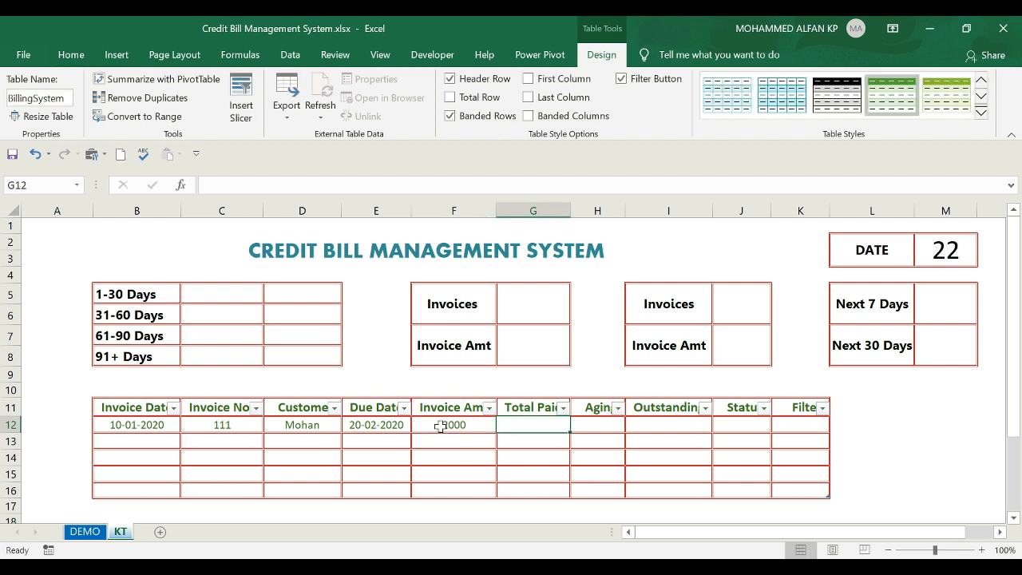
{"action": "type", "text": "1000"}
{"action": "key", "text": "Tab"}
{"action": "key", "text": "Left"}
Step: Enter the formula =[@[Invoice Amt]]-[@[Total Paid]] in the Outstanding column at I12
{"action": "left_click", "coordinate": [669, 426]}
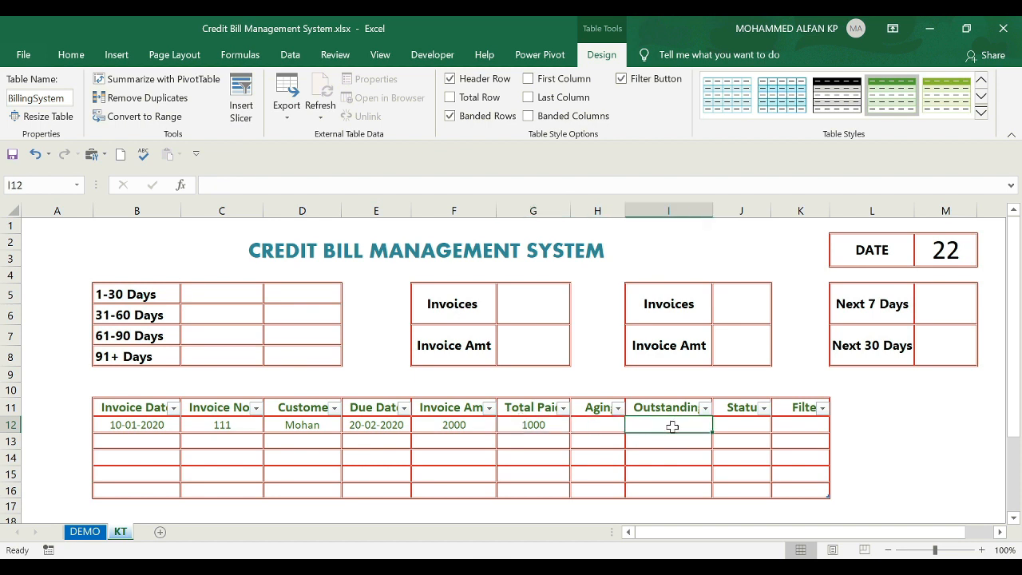
{"action": "type", "text": "="}
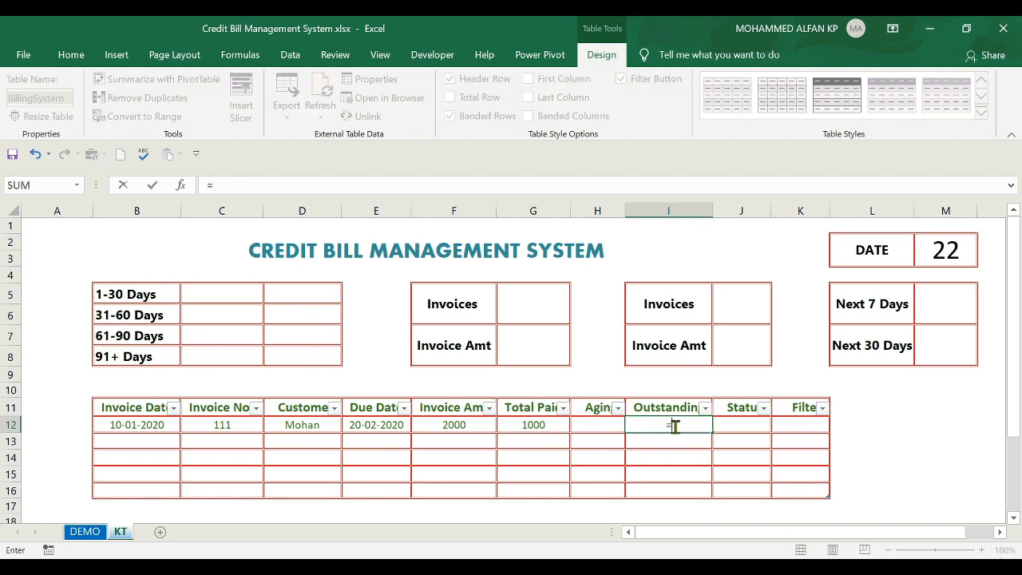
{"action": "left_click", "coordinate": [453, 428]}
{"action": "type", "text": "-"}
{"action": "left_click", "coordinate": [533, 425]}
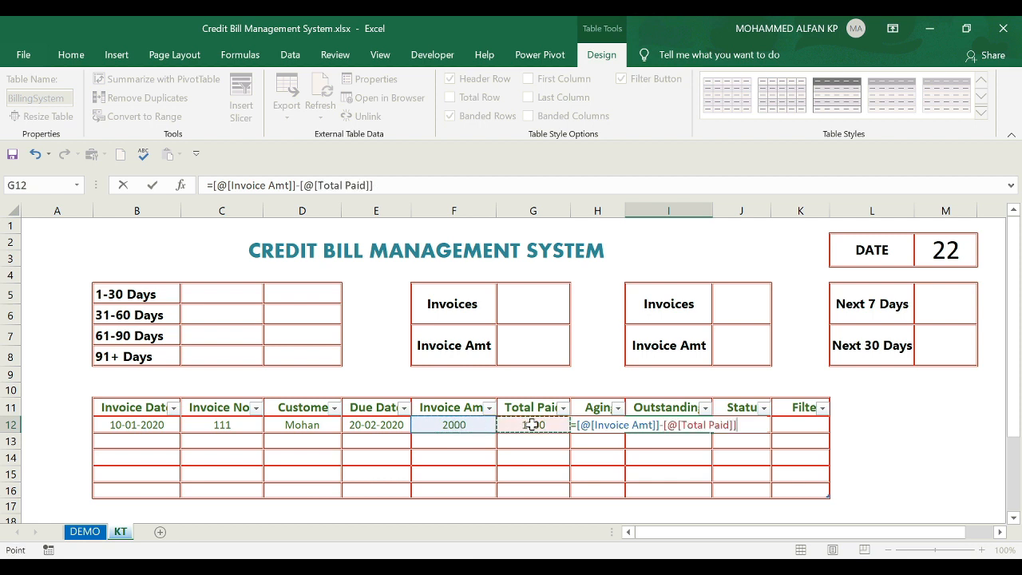
{"action": "key", "text": "Return"}
{"action": "left_click", "coordinate": [644, 424]}
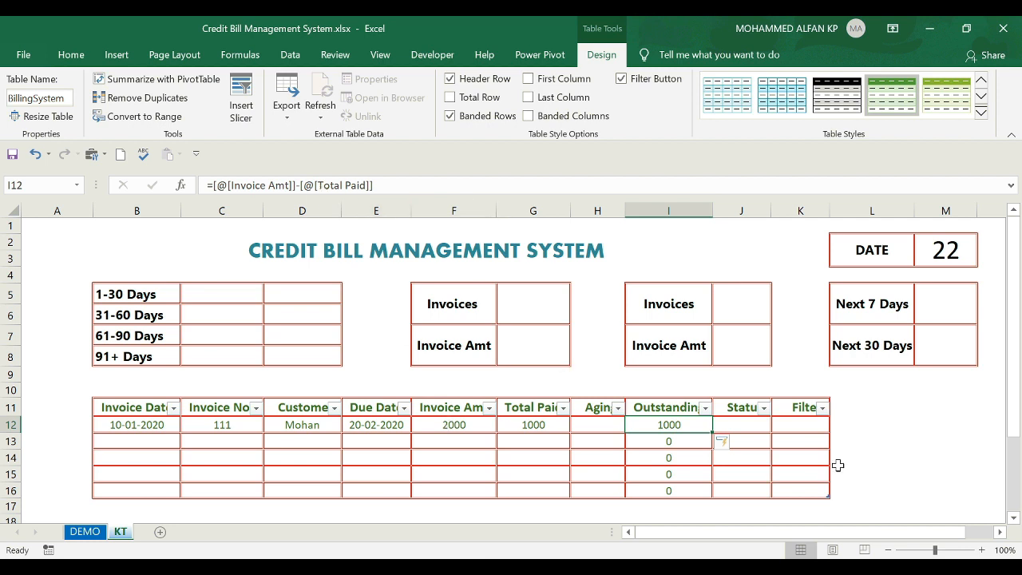
{"action": "left_click", "coordinate": [875, 453]}
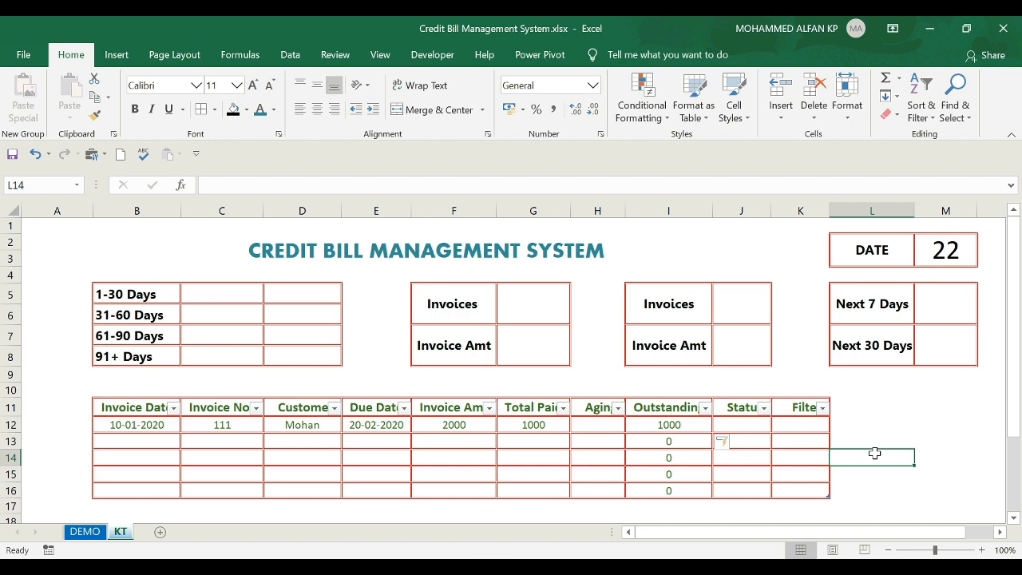
{"action": "left_click", "coordinate": [729, 442]}
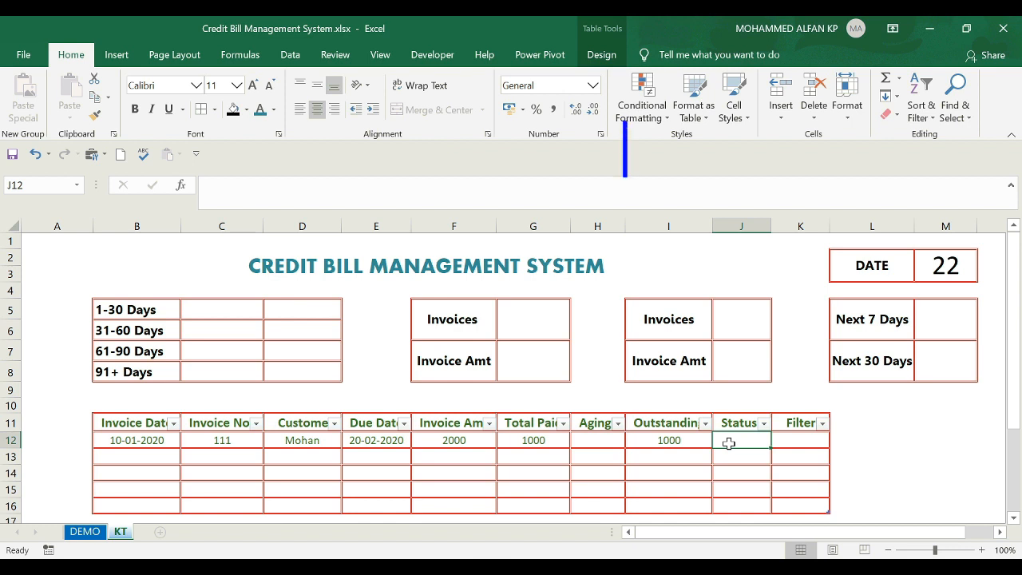
{"action": "left_click_drag", "start_coordinate": [138, 440], "coordinate": [254, 440]}
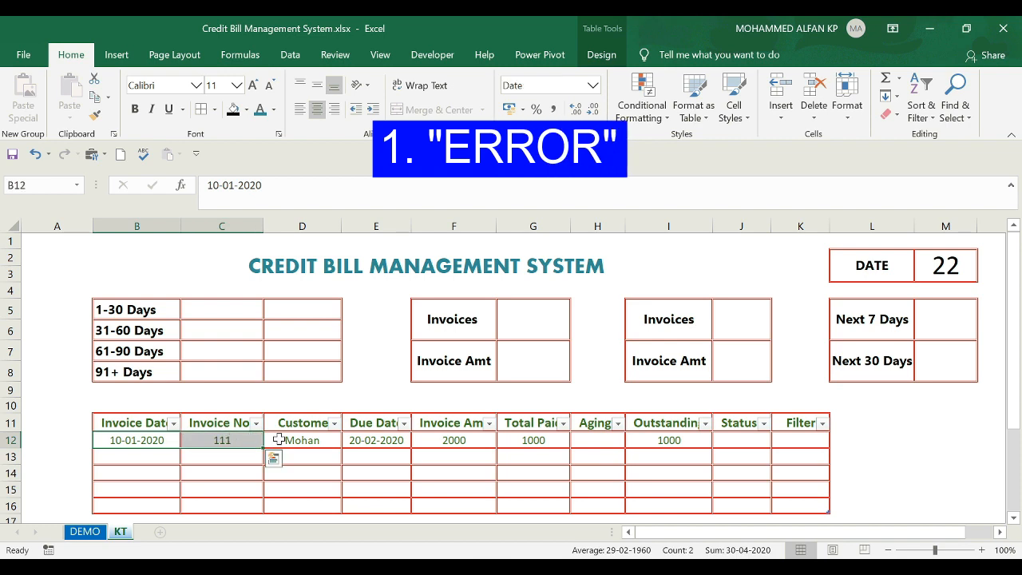
{"action": "left_click", "coordinate": [281, 440]}
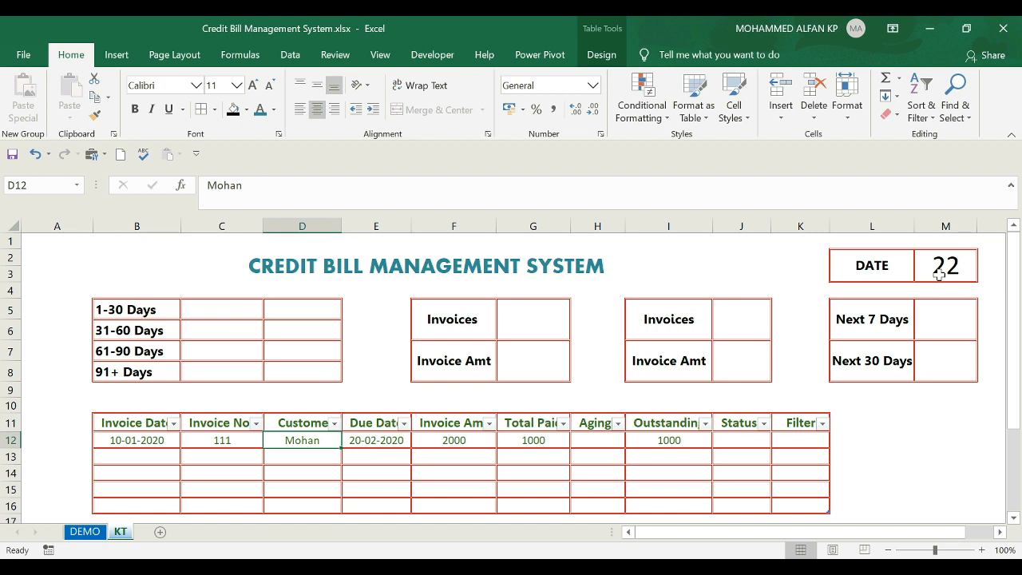
Step: Start the Status formula in J12 with =IF(OR( and the blank test [@[Invoice Amt]]="" as its first condition
{"action": "left_click", "coordinate": [738, 441]}
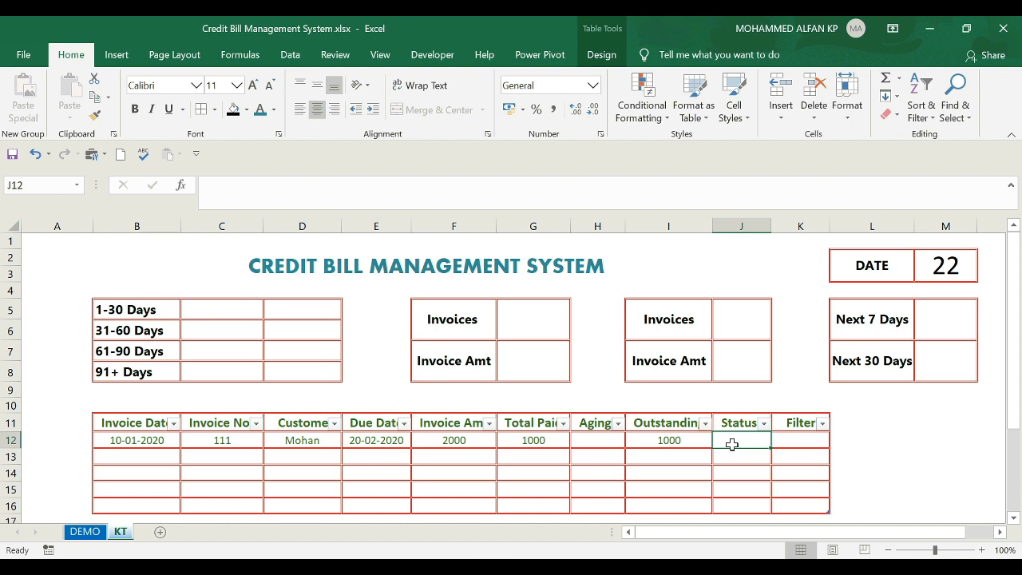
{"action": "type", "text": "=IF("}
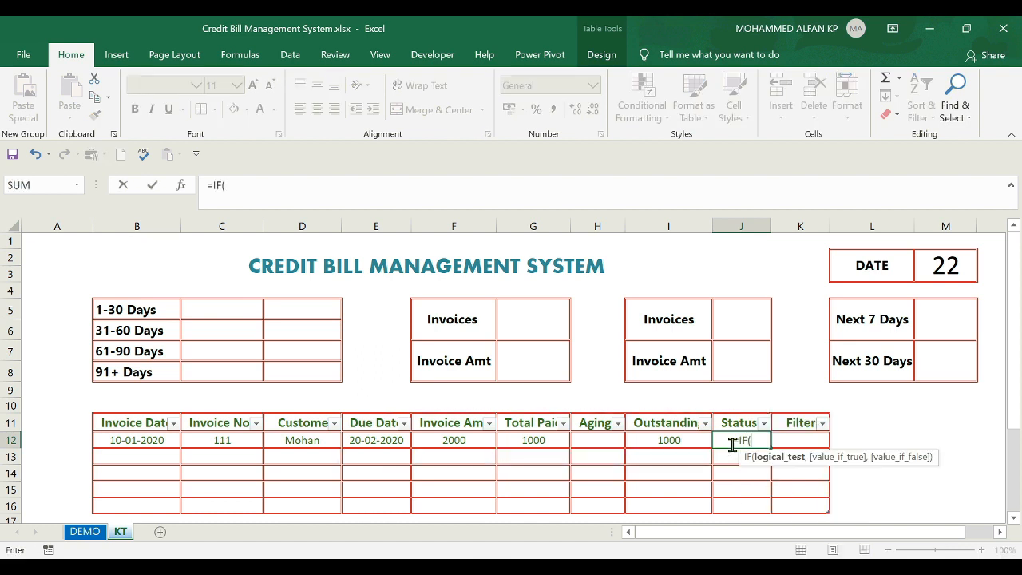
{"action": "key", "text": "BackSpace"}
{"action": "type", "text": "(OR("}
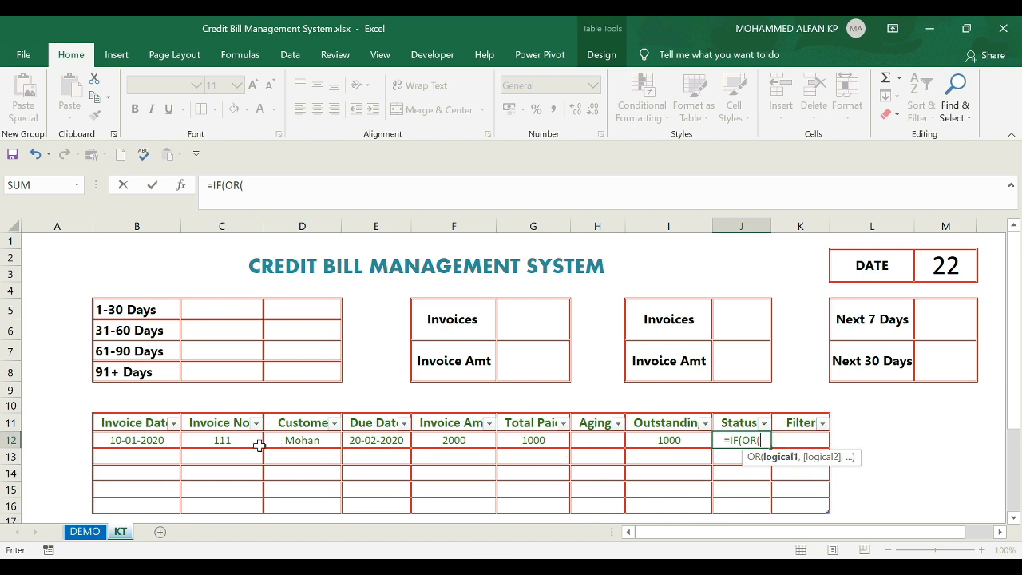
{"action": "left_click", "coordinate": [460, 440]}
{"action": "type", "text": "="}
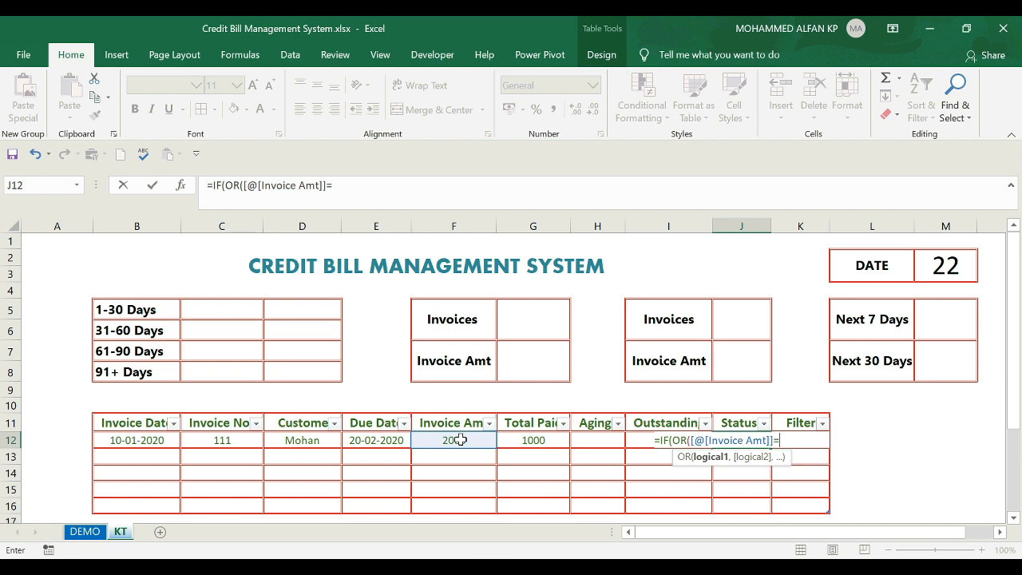
{"action": "type", "text": "\"\","}
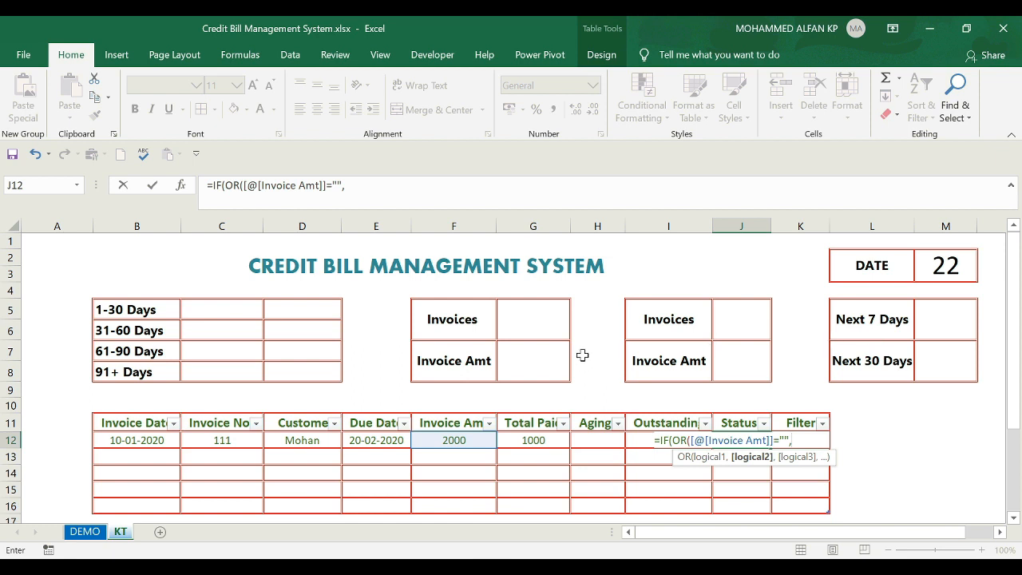
Step: Add the blank tests [@[Invoice Date]]="" and [@[Due Date]]="" to the OR conditions of the Status formula
{"action": "left_click", "coordinate": [143, 440]}
{"action": "type", "text": "="}
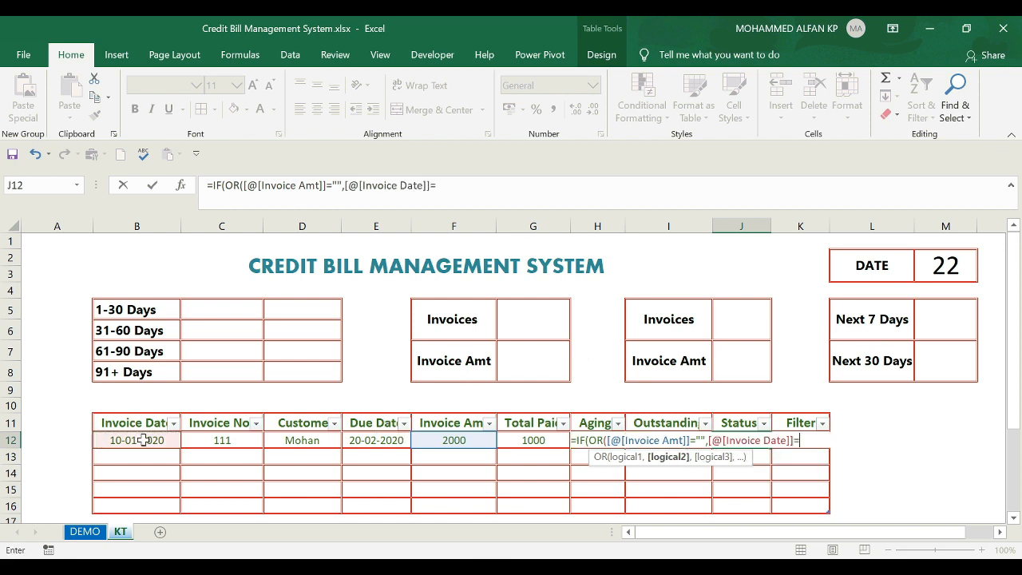
{"action": "type", "text": "\"\""}
{"action": "type", "text": ",[@[Due Date"}
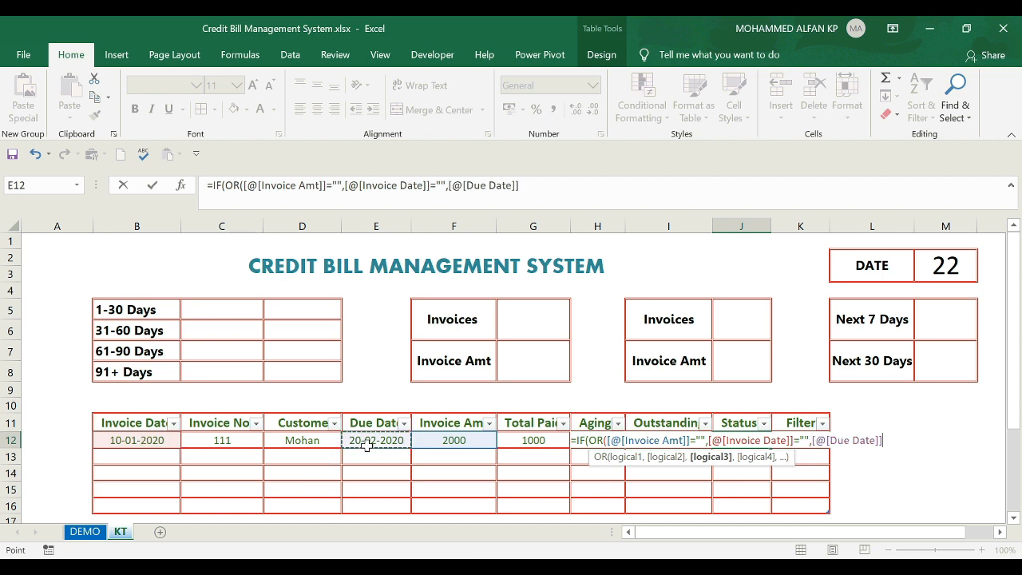
{"action": "left_click", "coordinate": [367, 442]}
{"action": "type", "text": "="}
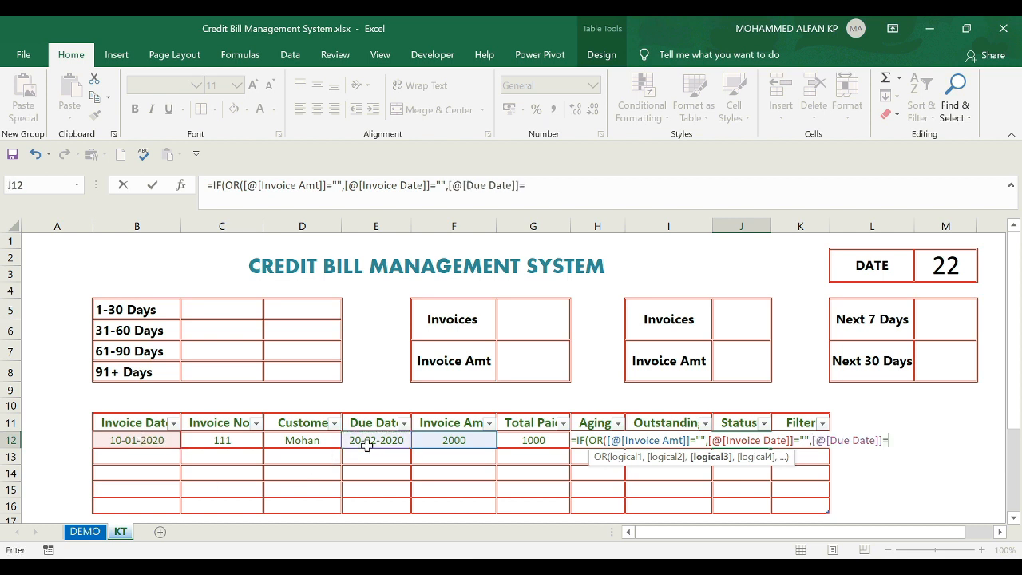
{"action": "type", "text": "\"\","}
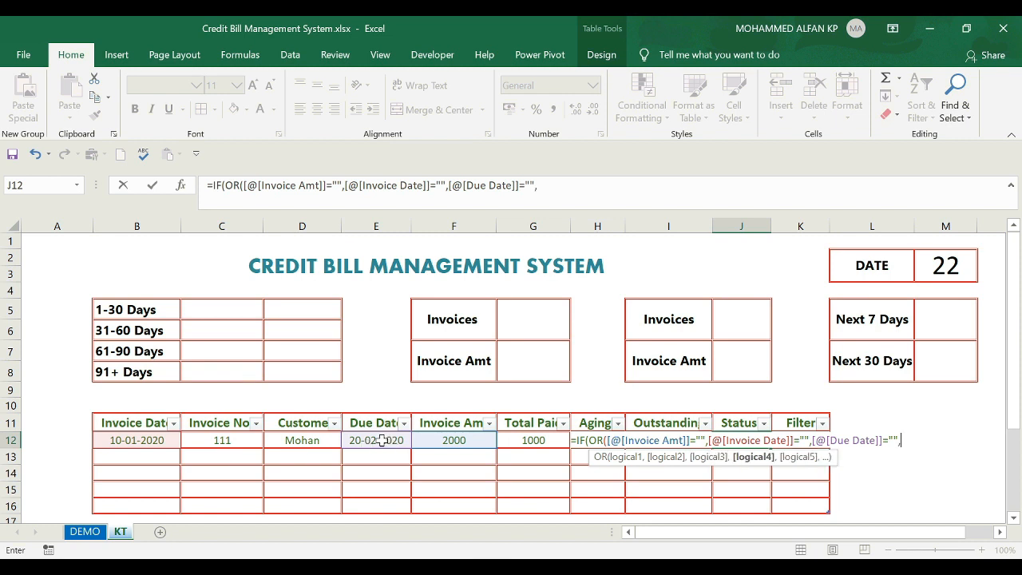
Step: Add the condition [@[Due Date]]<[@[Invoice Date]] to the Status formula and close the OR function
{"action": "left_click", "coordinate": [381, 439]}
{"action": "type", "text": "<"}
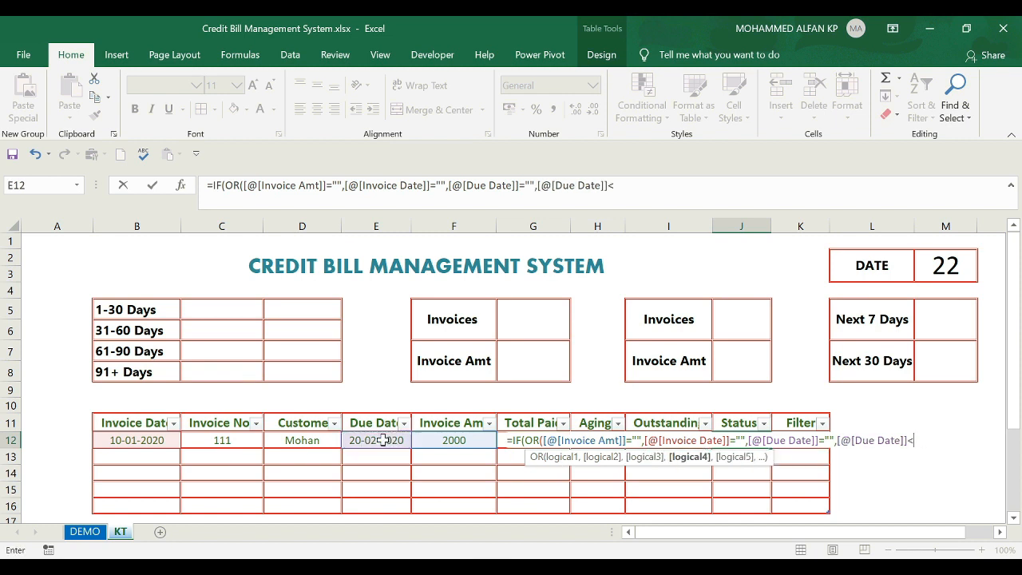
{"action": "left_click", "coordinate": [149, 440]}
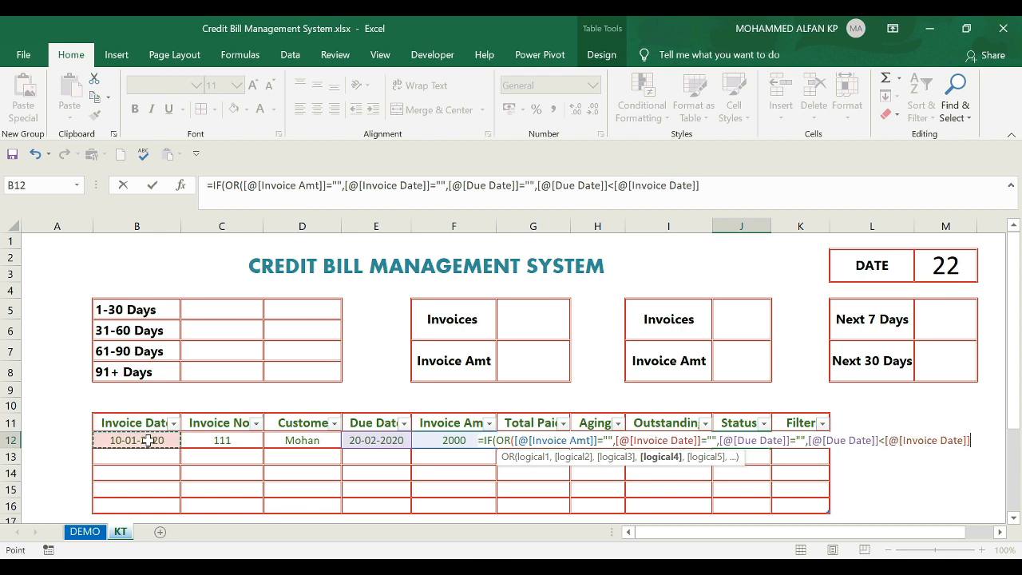
{"action": "type", "text": ")"}
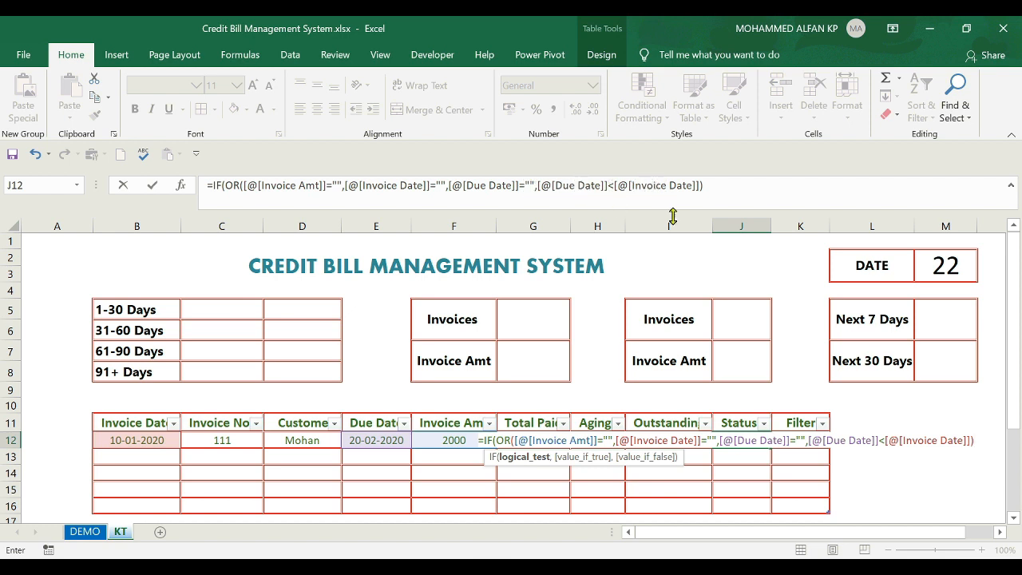
Step: Set "ERROR" as the Status formula's result when any of the OR conditions is true
{"action": "left_click", "coordinate": [717, 185]}
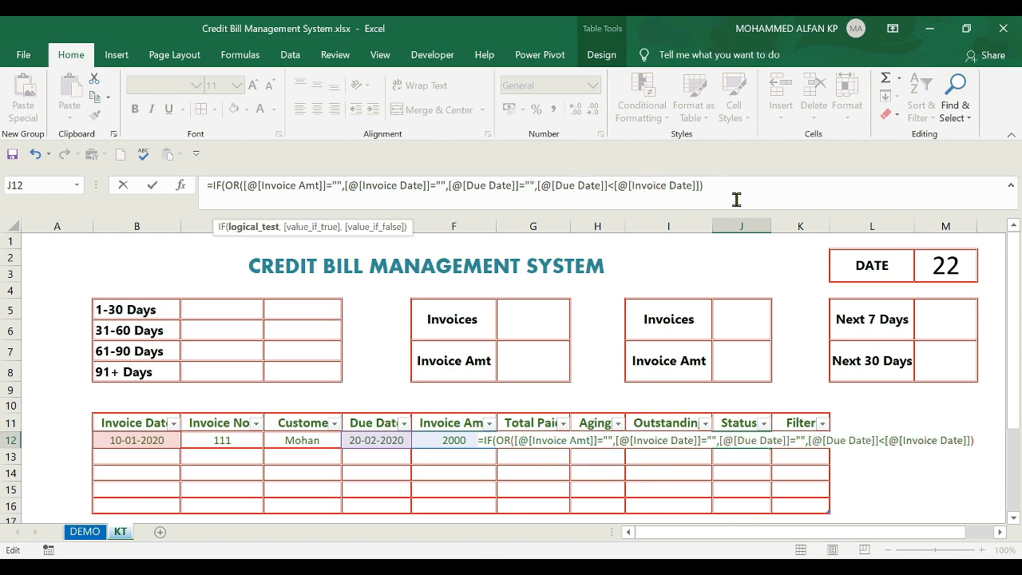
{"action": "type", "text": "."}
{"action": "key", "text": "BackSpace"}
{"action": "type", "text": ","}
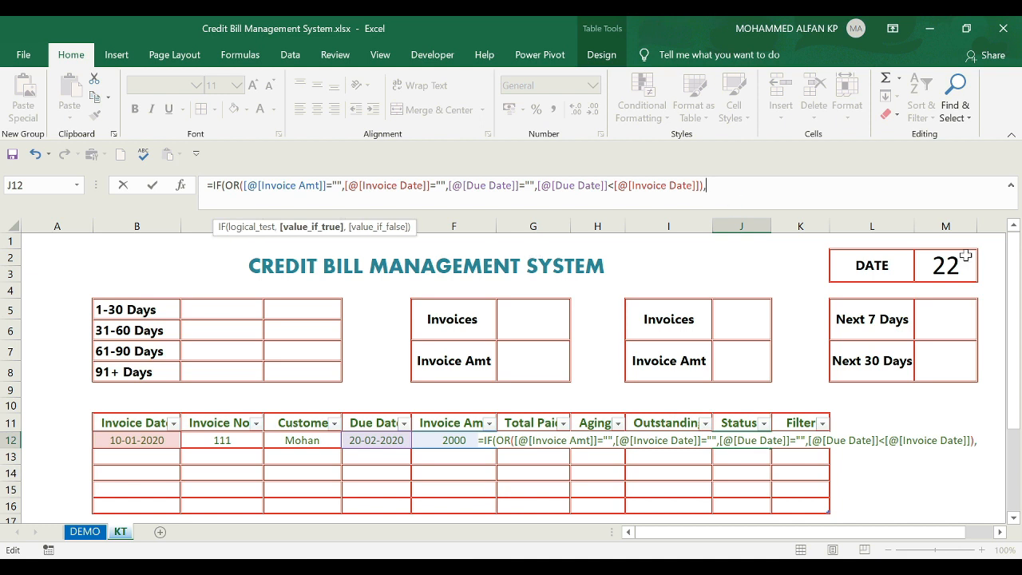
{"action": "type", "text": "\"ERROR"}
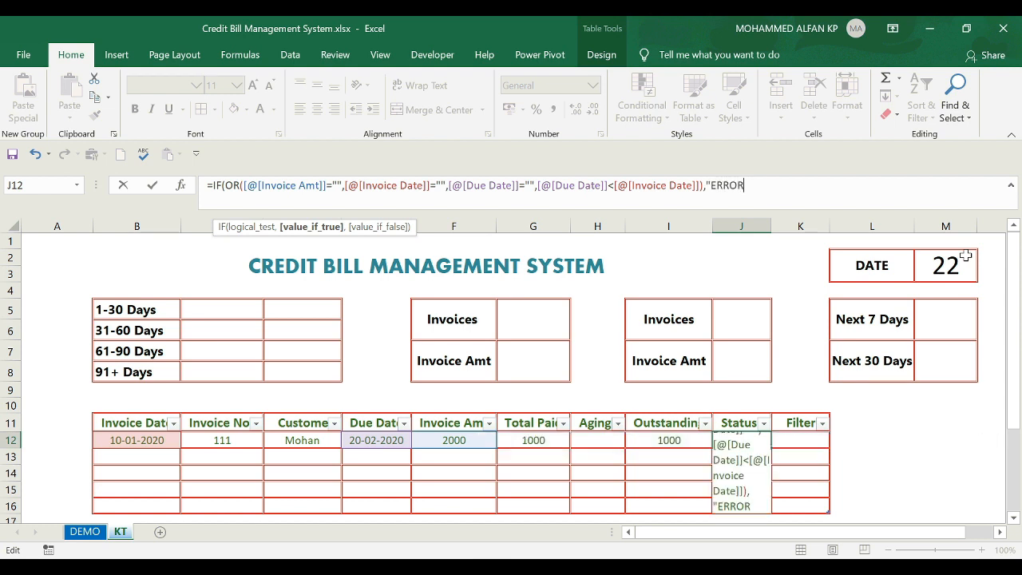
{"action": "type", "text": "\","}
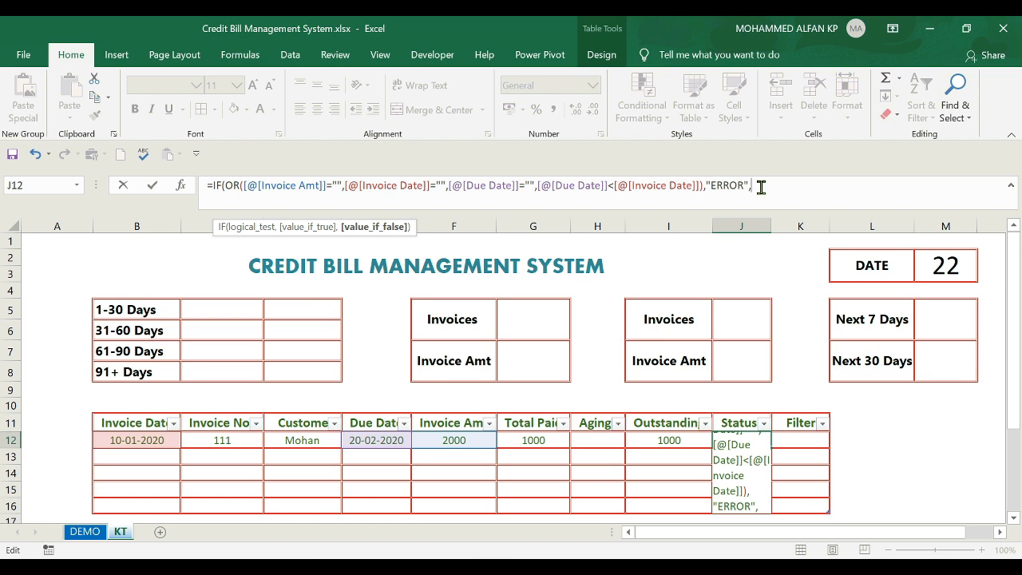
{"action": "type", "text": "IF("}
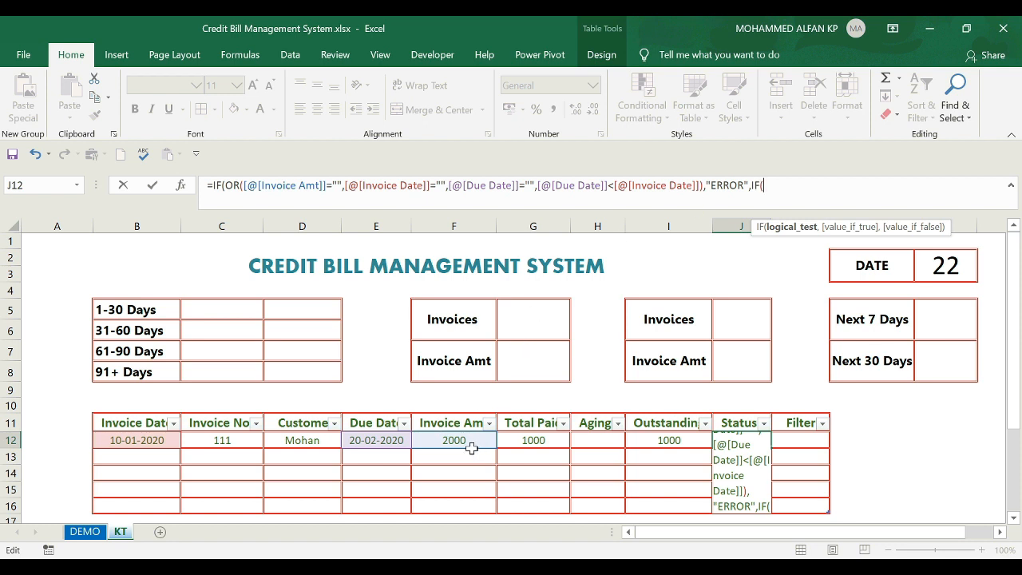
{"action": "left_click", "coordinate": [666, 443]}
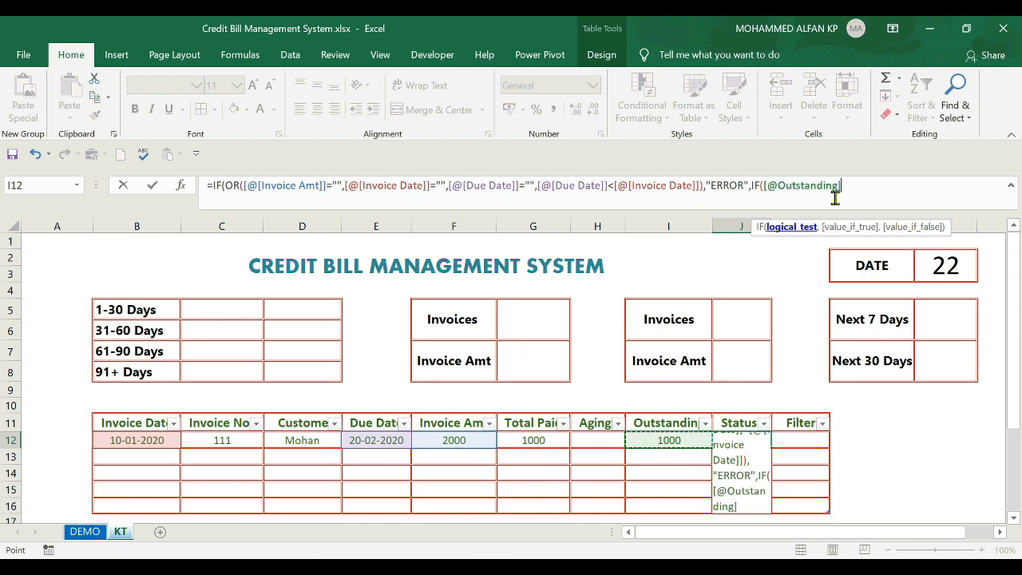
{"action": "type", "text": "="}
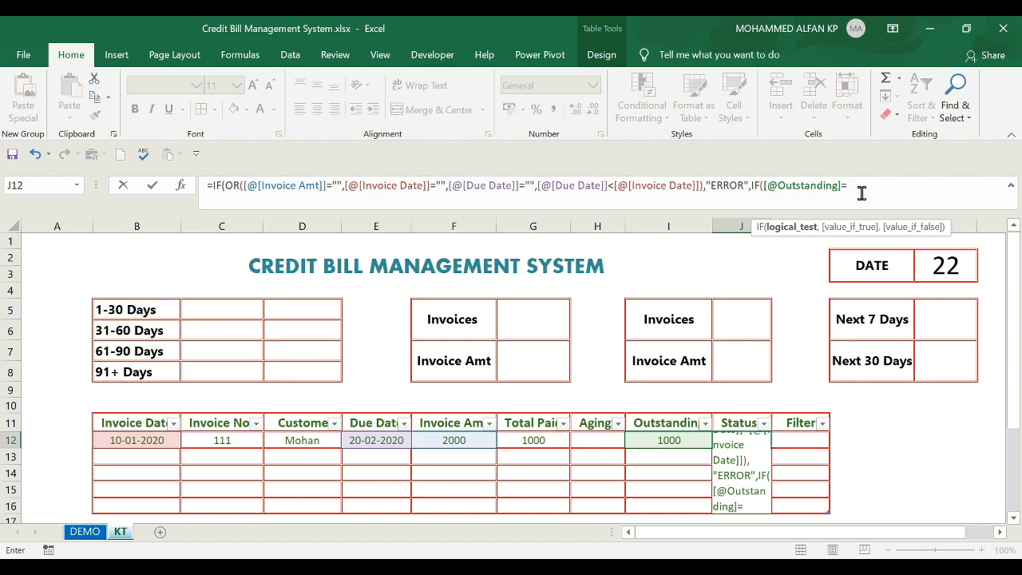
{"action": "type", "text": "0,"}
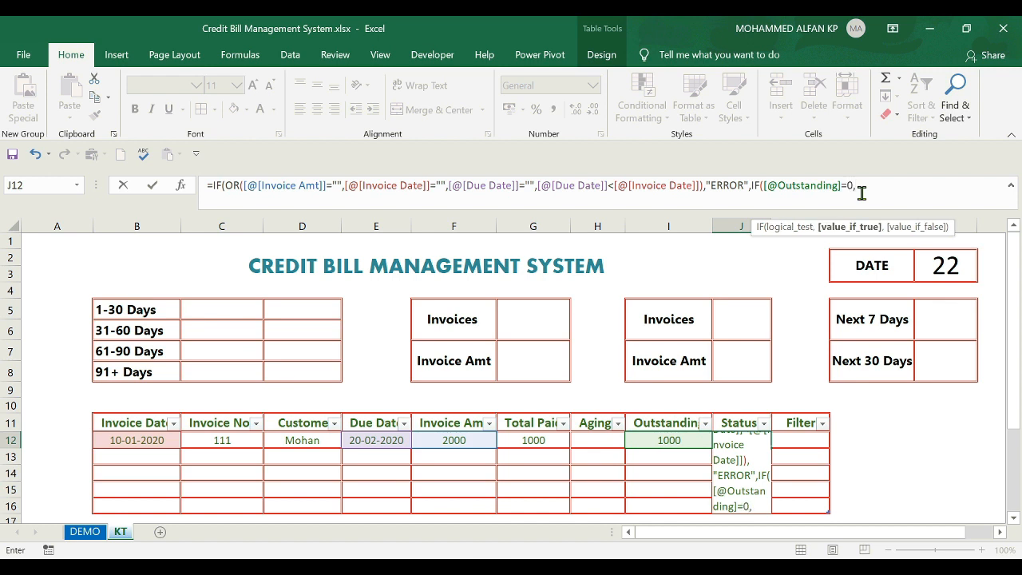
{"action": "type", "text": "\"PAID"}
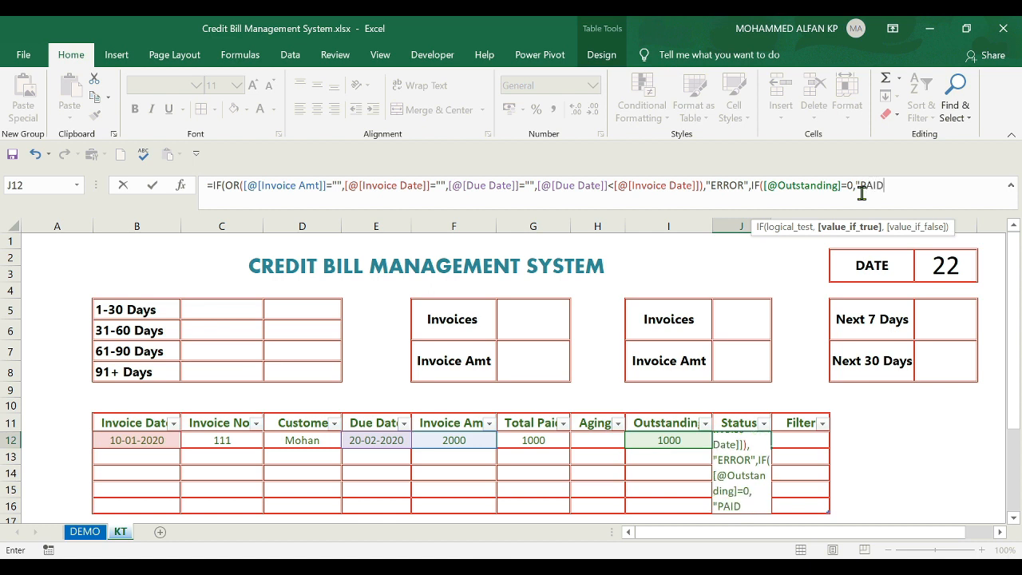
{"action": "type", "text": " IN FULL\","}
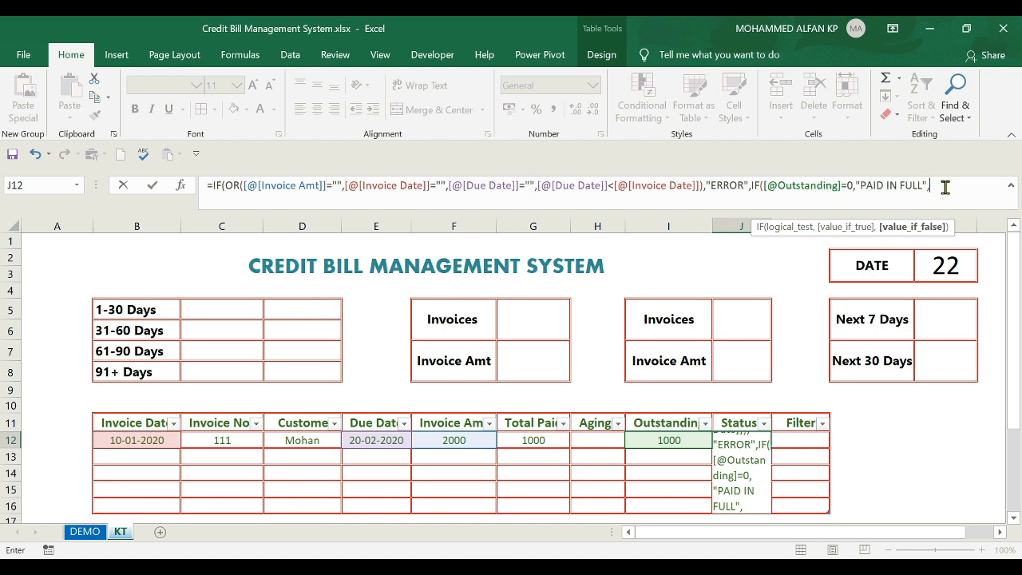
{"action": "type", "text": "IF"}
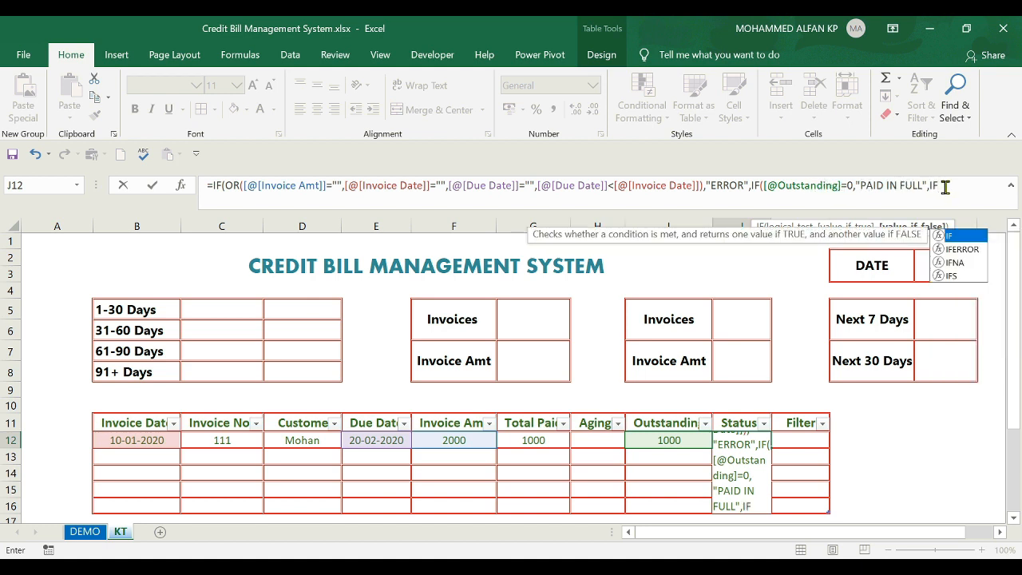
{"action": "type", "text": "("}
{"action": "left_click", "coordinate": [674, 439]}
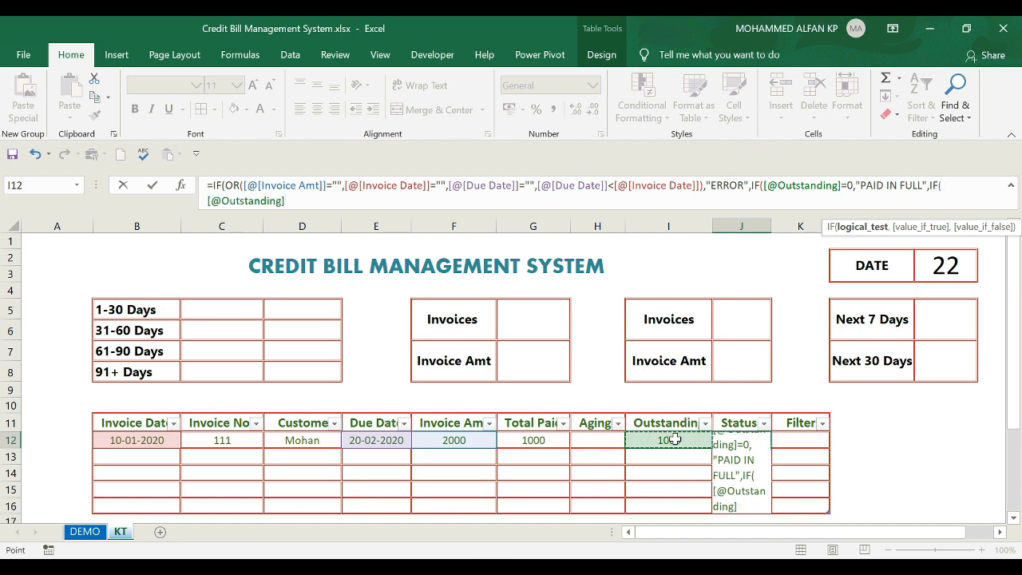
{"action": "type", "text": ">0,"}
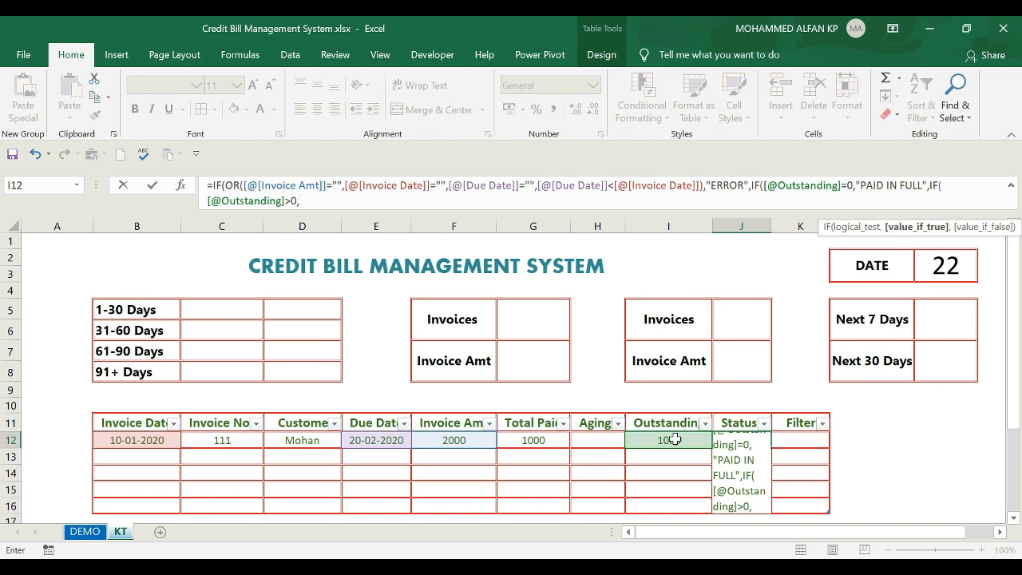
Step: Within the Outstanding>0 branch of the Status formula, nest an IF that returns "CURRENT" when M2<[@[Due Date]]
{"action": "type", "text": "IF"}
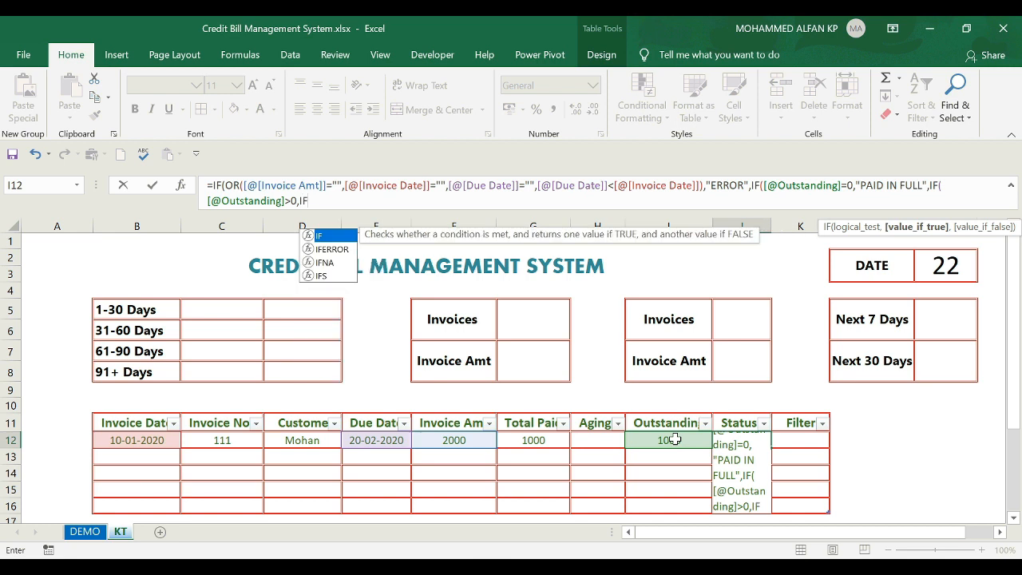
{"action": "type", "text": "("}
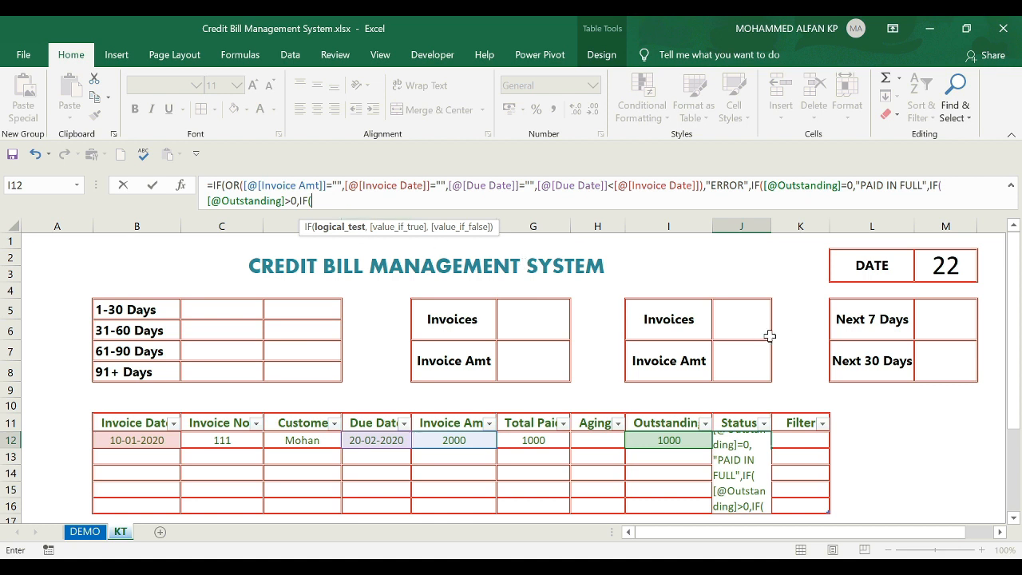
{"action": "left_click", "coordinate": [938, 277]}
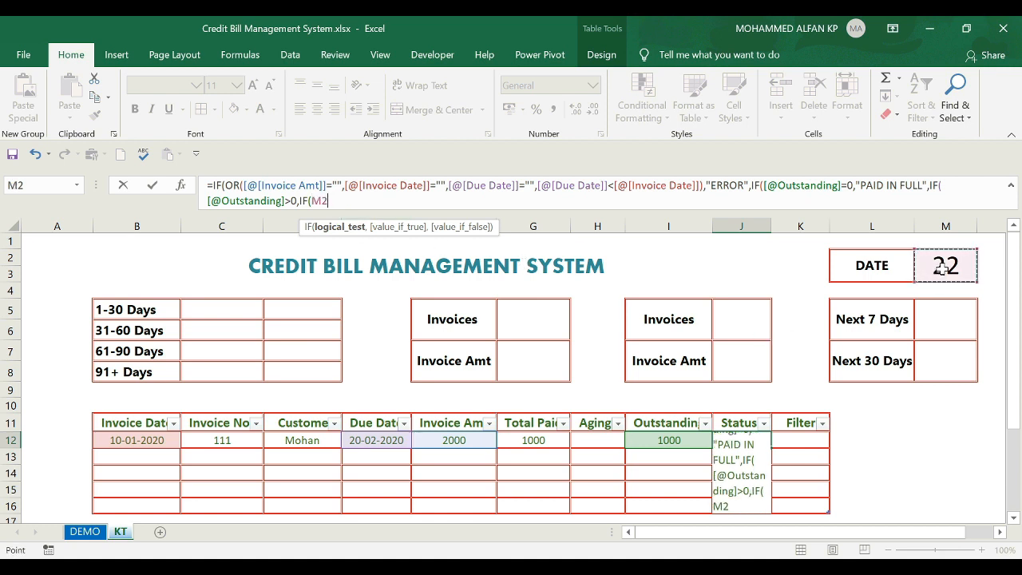
{"action": "type", "text": "<"}
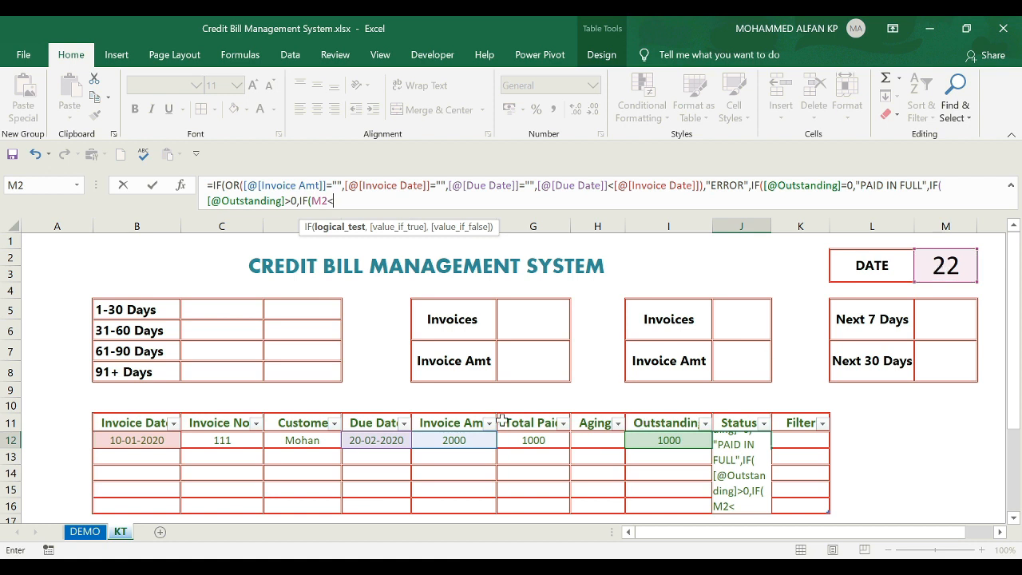
{"action": "left_click", "coordinate": [371, 440]}
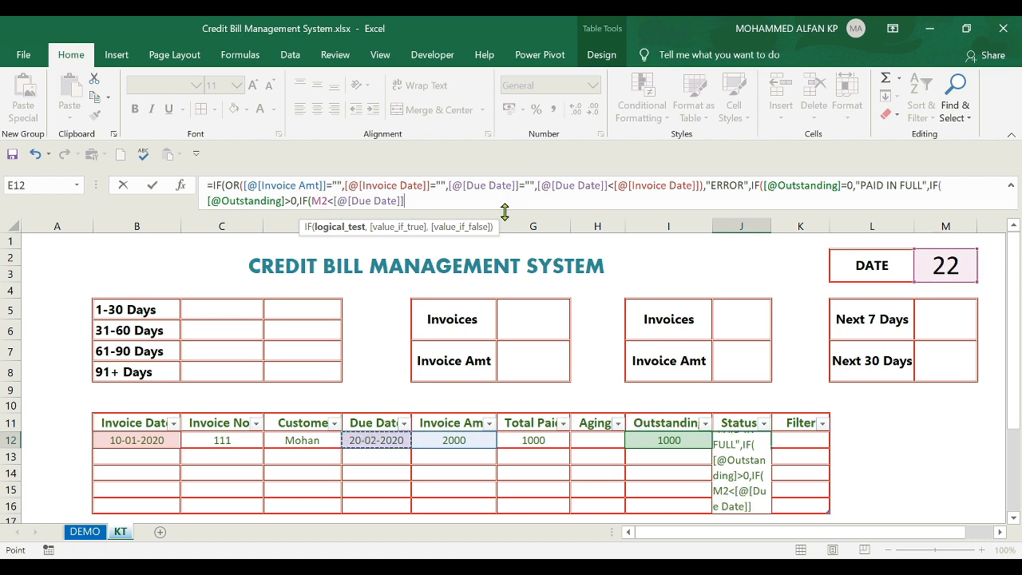
{"action": "type", "text": ","}
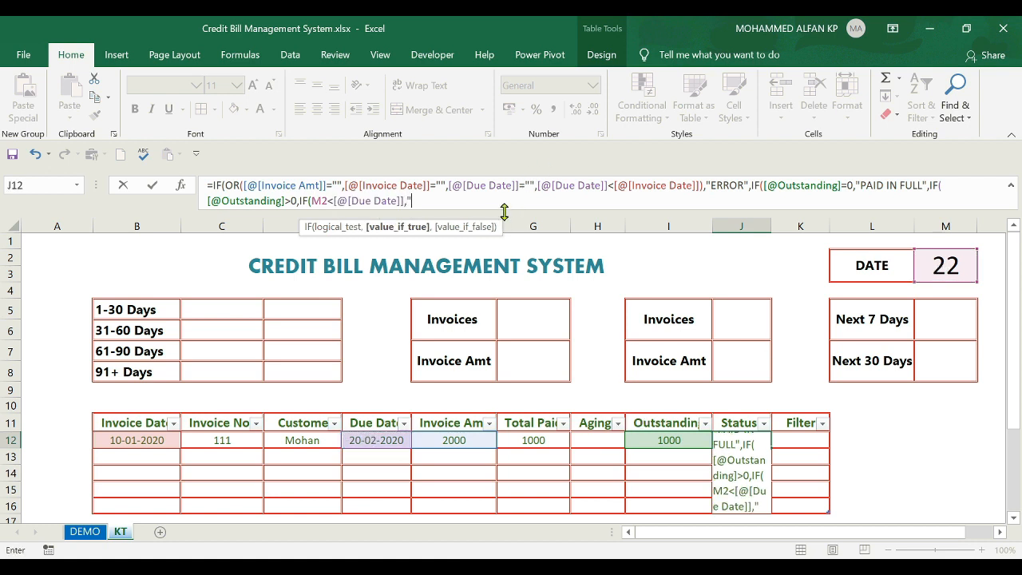
{"action": "type", "text": "\"CURRE"}
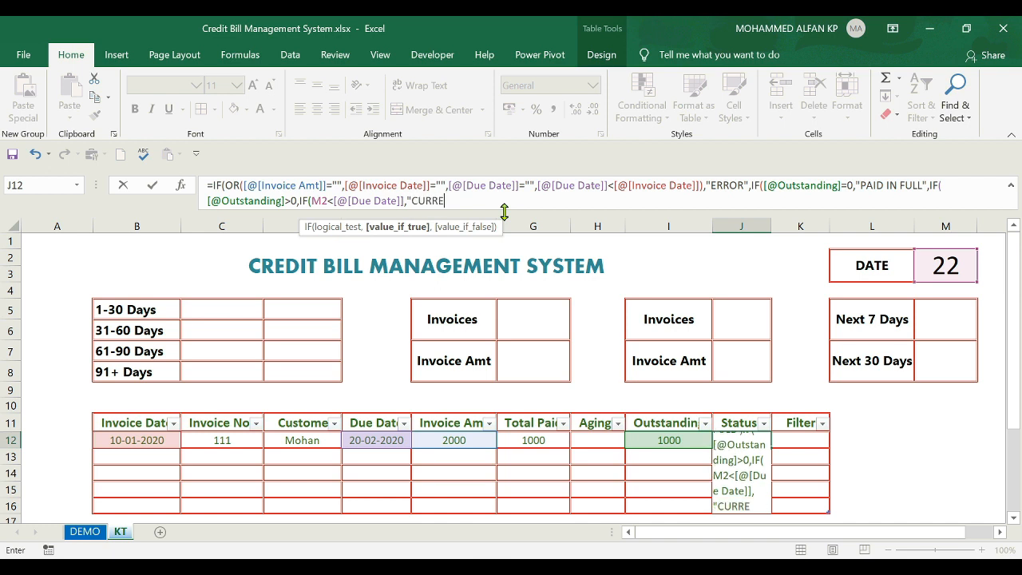
{"action": "type", "text": "NT"}
{"action": "type", "text": ","}
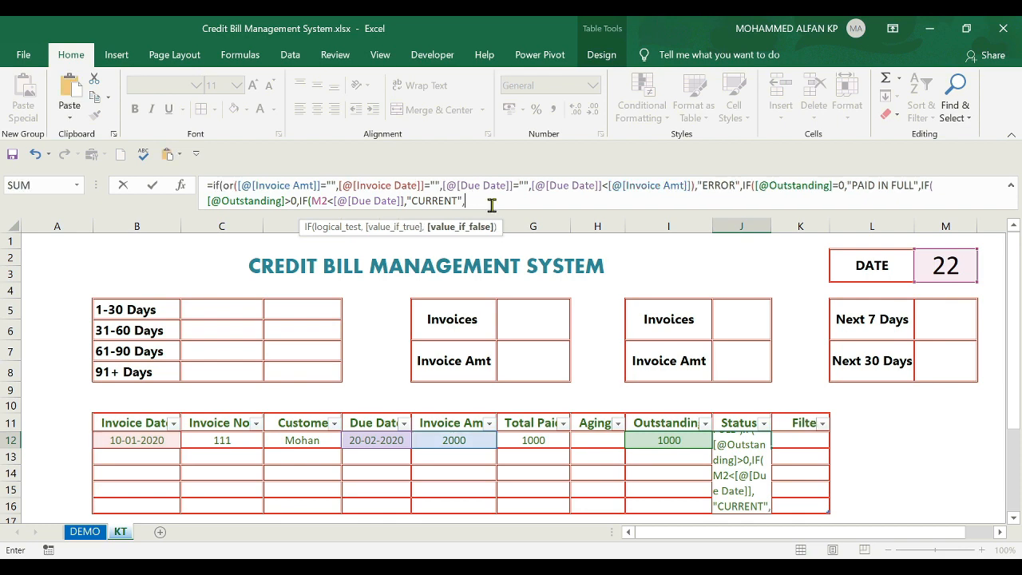
Step: Nest a further IF in the Status formula that returns "DUE TODAY" when M2=[@[Due Date]]
{"action": "type", "text": "IF"}
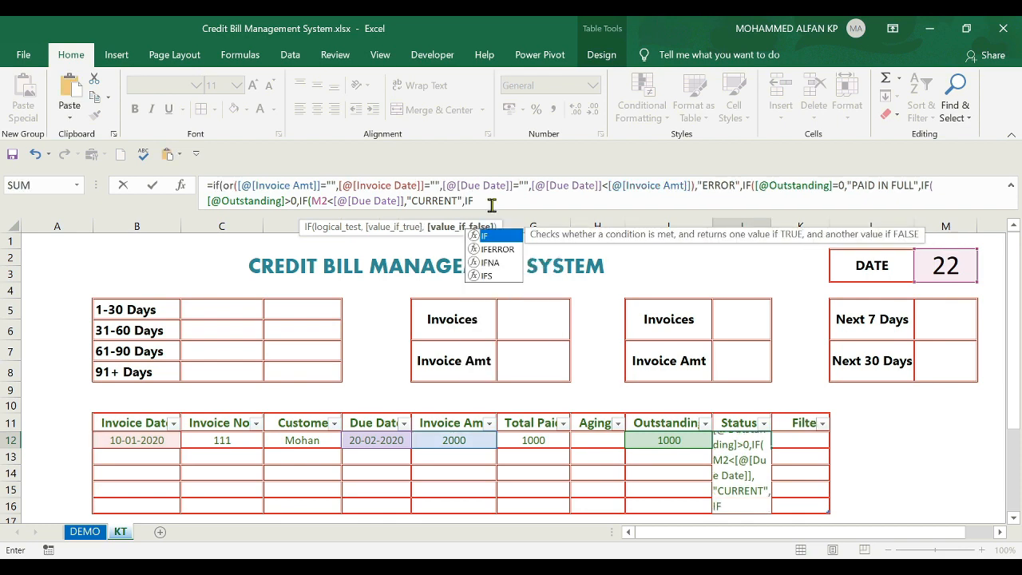
{"action": "type", "text": "("}
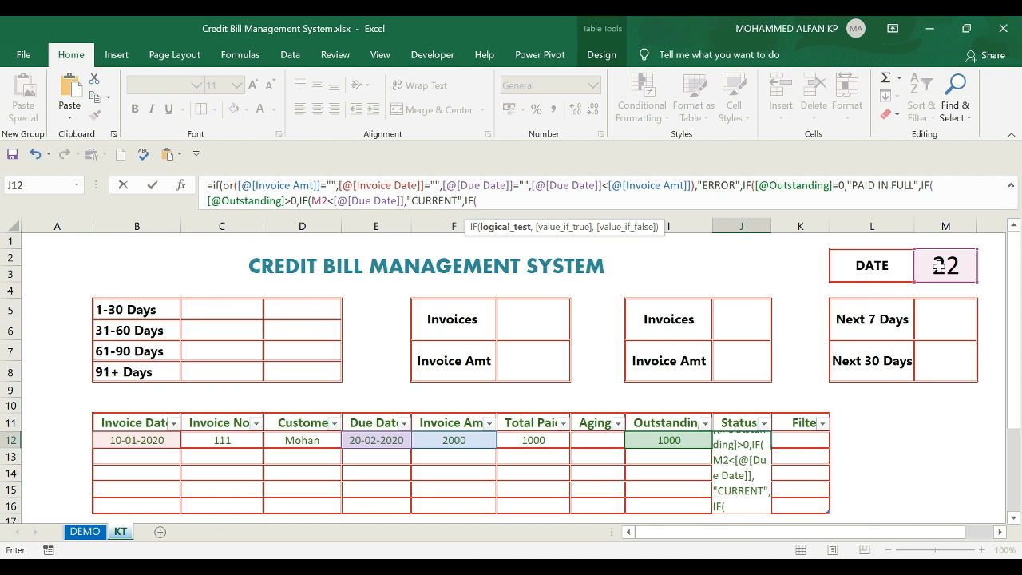
{"action": "left_click", "coordinate": [942, 267]}
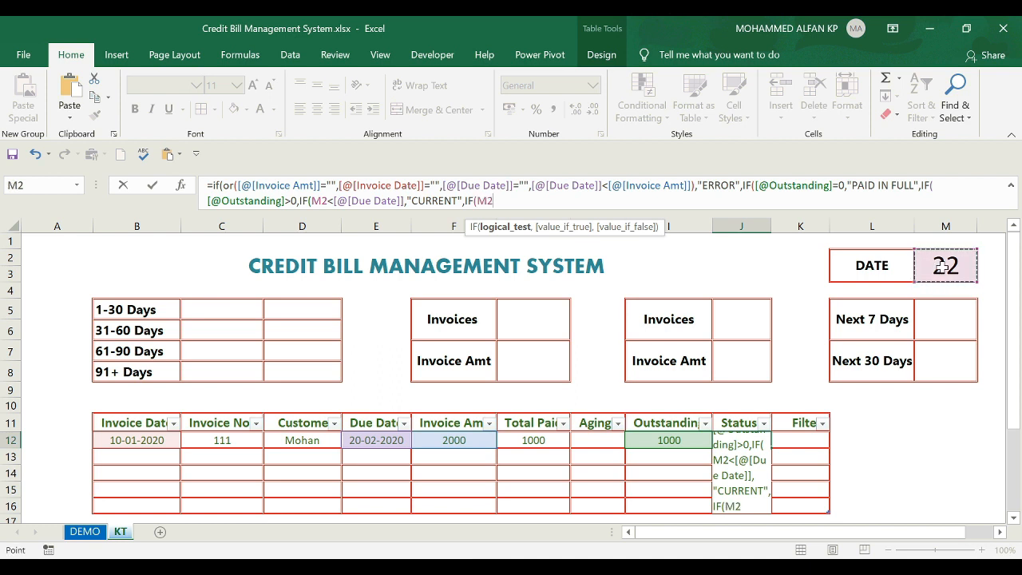
{"action": "type", "text": "="}
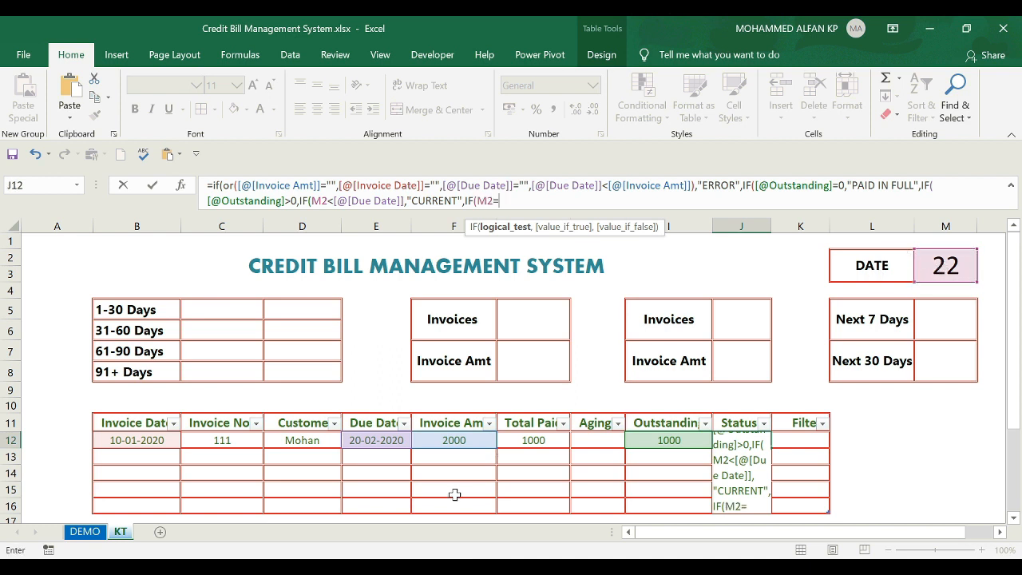
{"action": "left_click", "coordinate": [387, 438]}
{"action": "type", "text": ","}
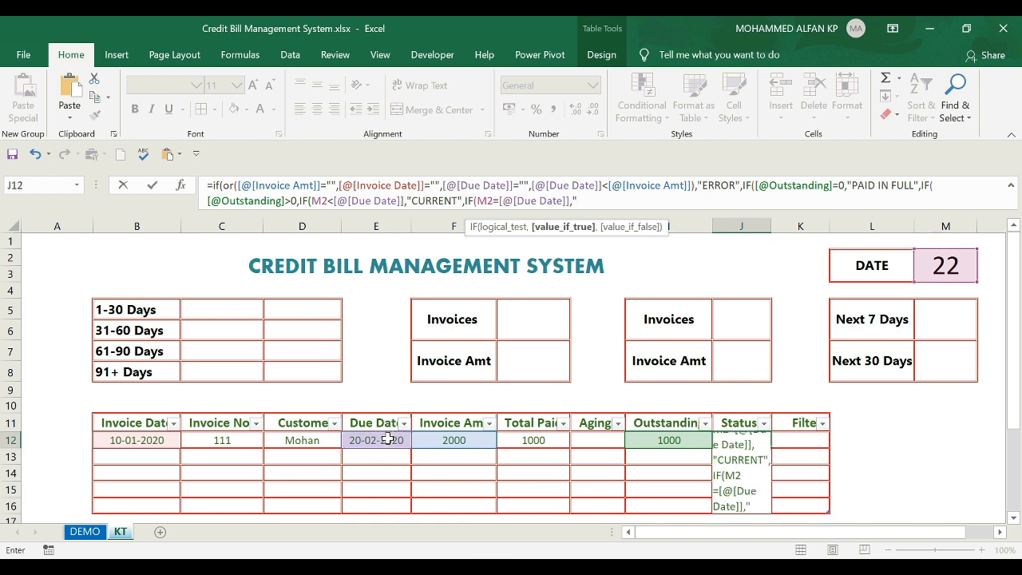
{"action": "type", "text": "\"DUE T"}
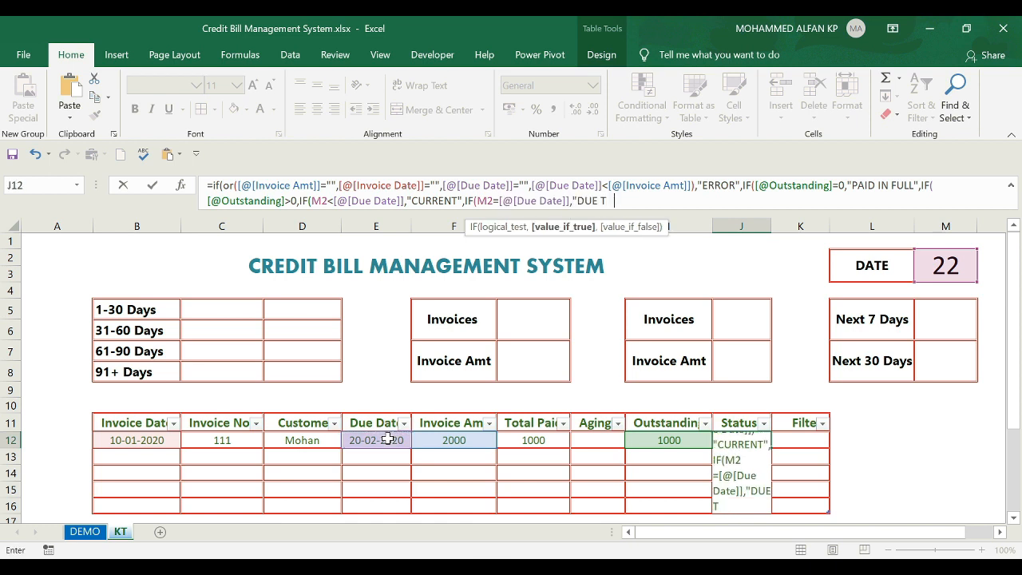
{"action": "type", "text": "ODAY\""}
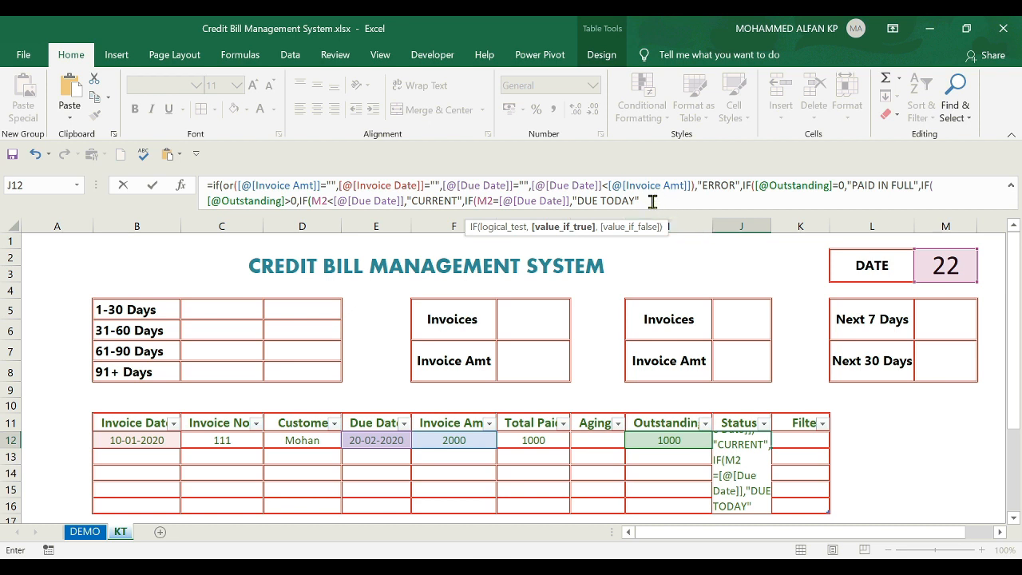
{"action": "type", "text": ","}
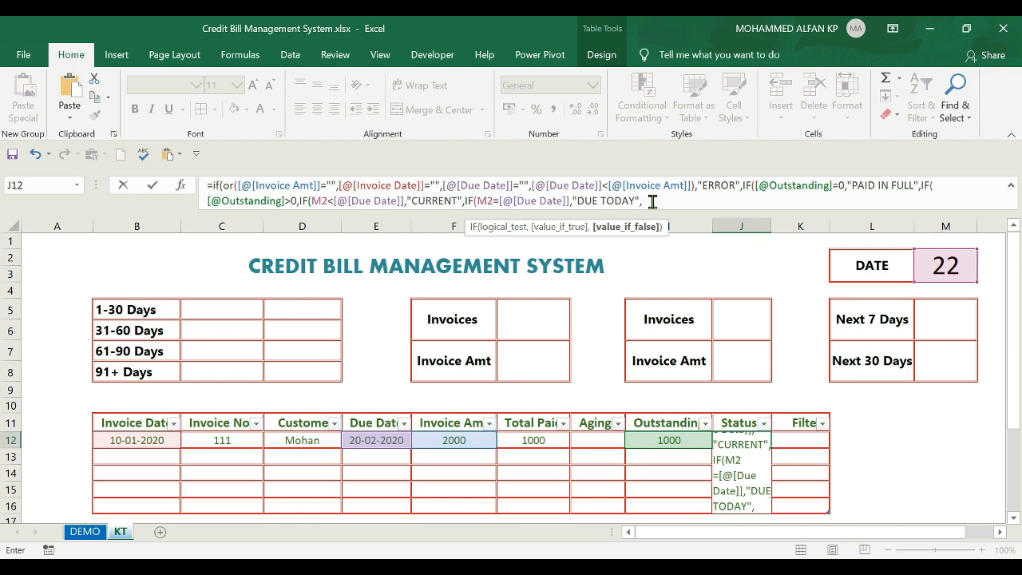
Step: Nest an IF that returns "PAST DUE" when M2>[@[Due Date]] and close the three date-comparison IFs
{"action": "type", "text": "IF"}
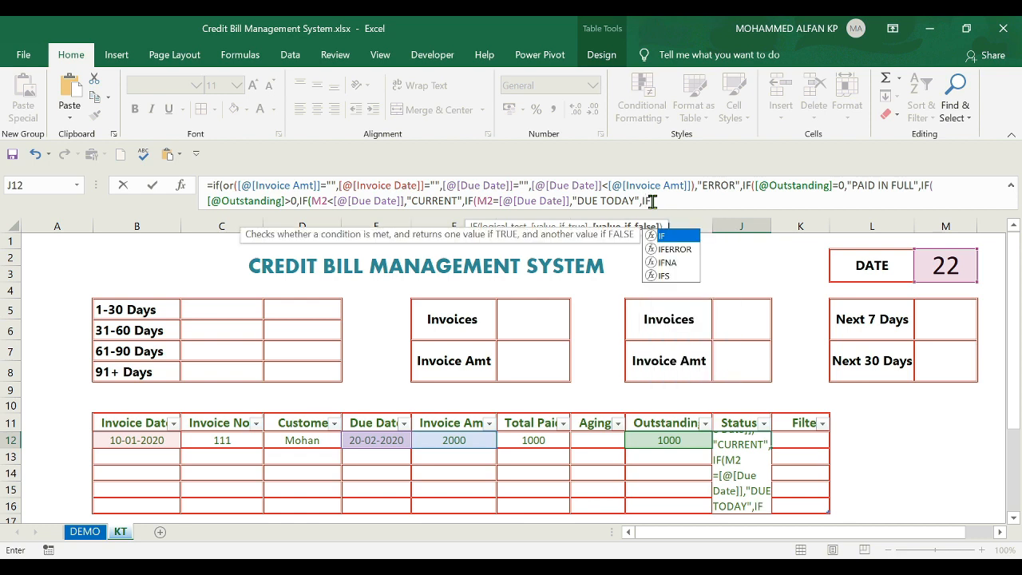
{"action": "type", "text": "("}
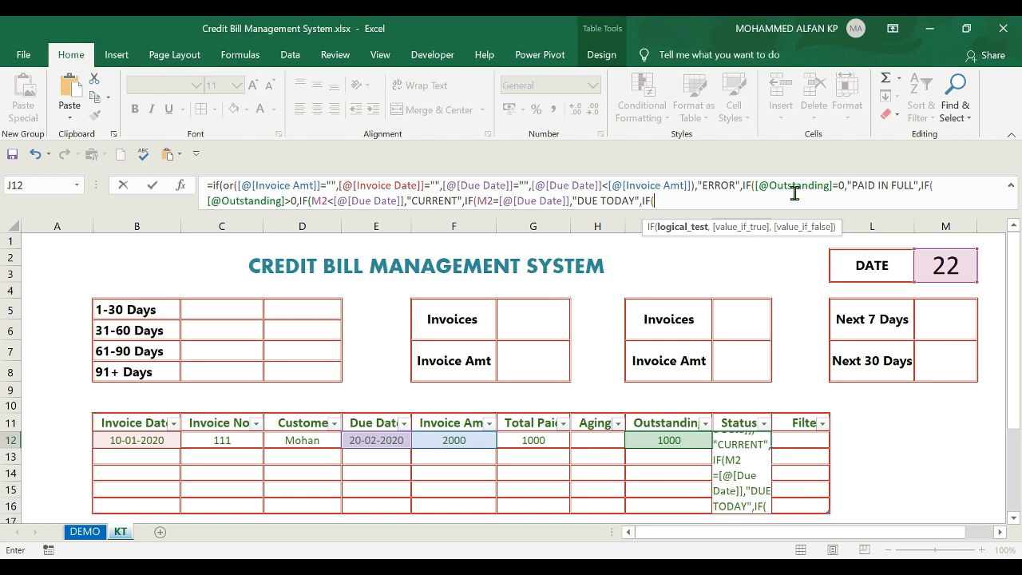
{"action": "left_click", "coordinate": [940, 266]}
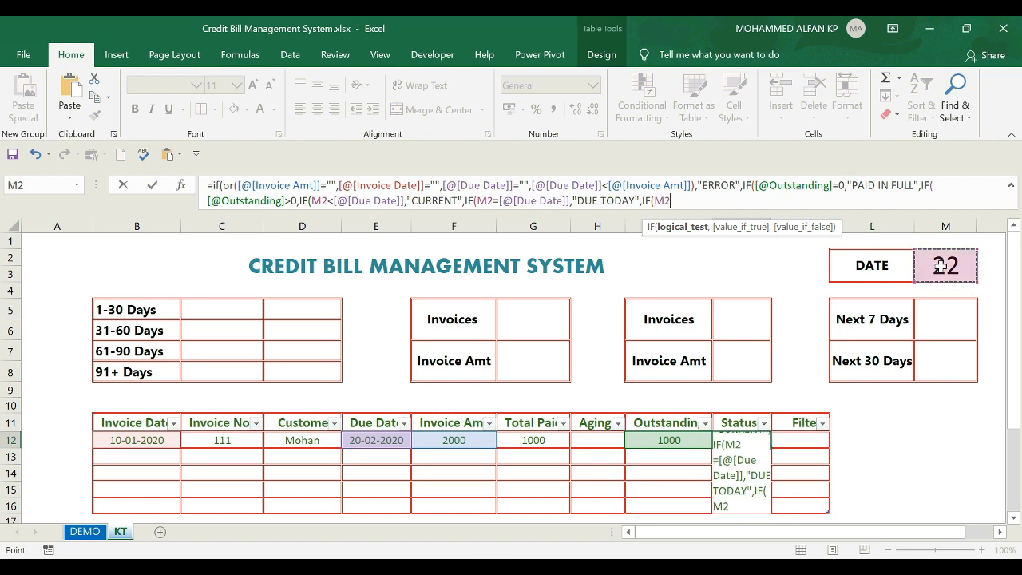
{"action": "type", "text": ">"}
{"action": "left_click", "coordinate": [385, 442]}
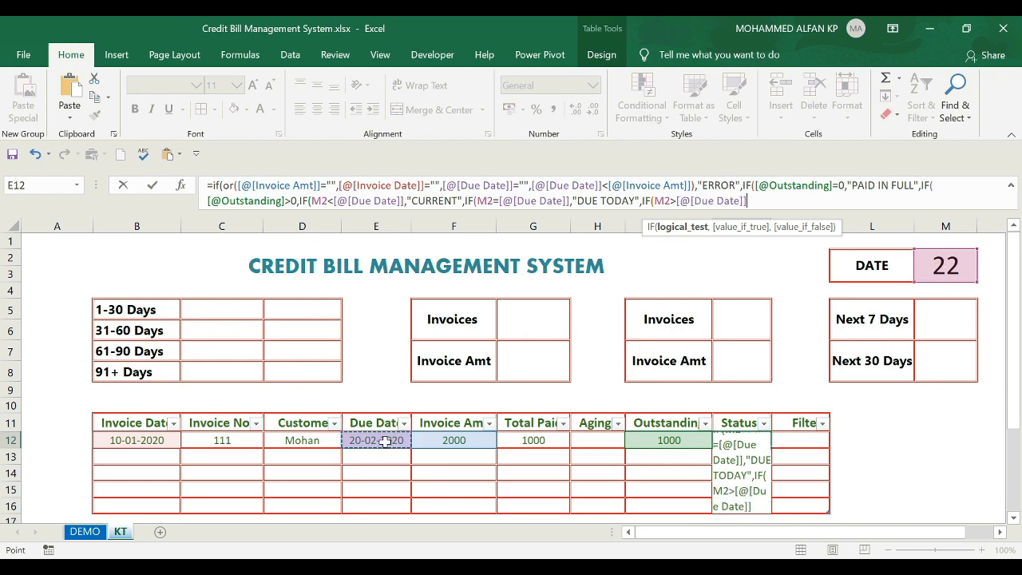
{"action": "type", "text": ",\"PA"}
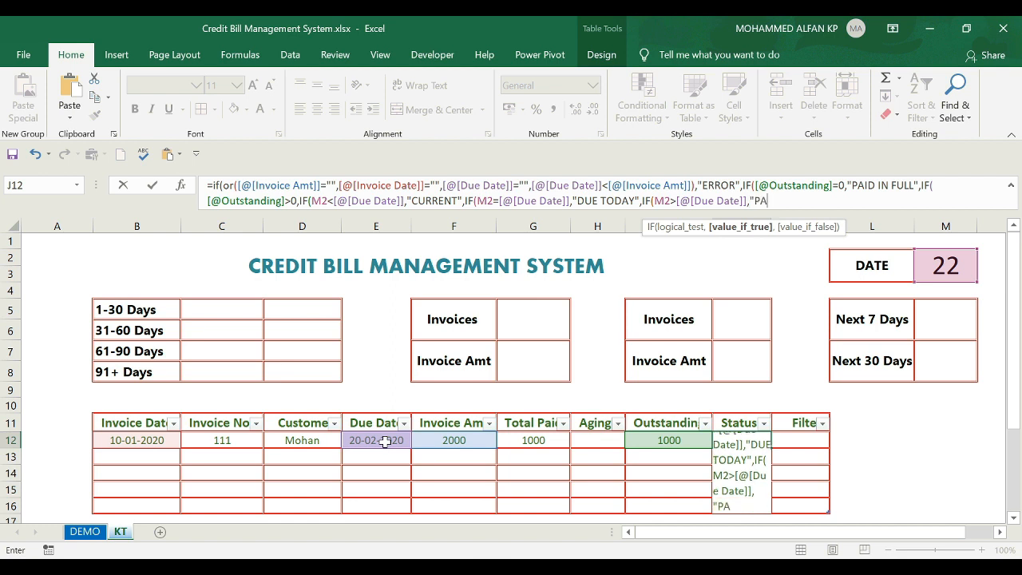
{"action": "type", "text": "ST DUE\""}
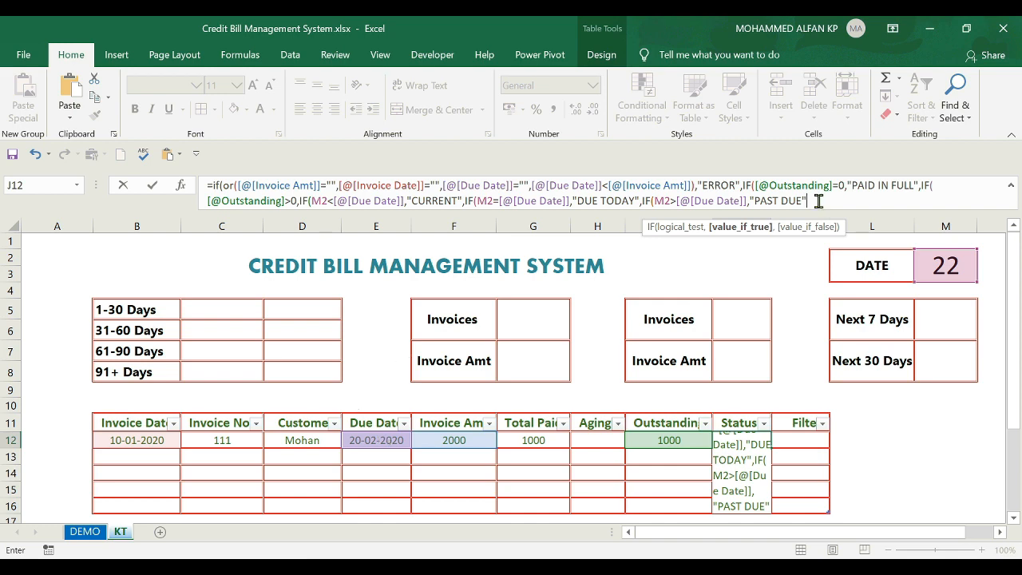
{"action": "type", "text": ")))"}
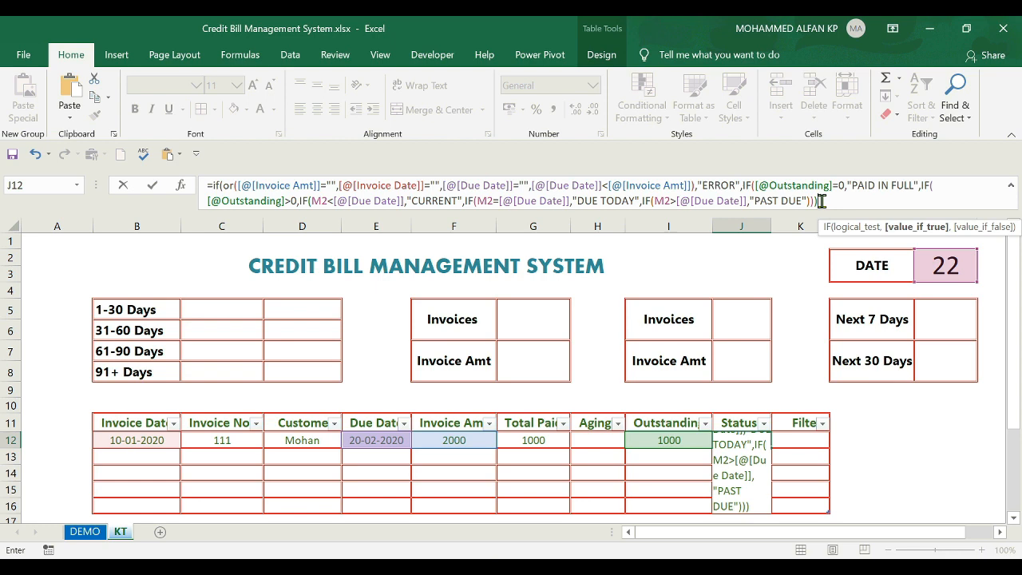
{"action": "type", "text": ",IF"}
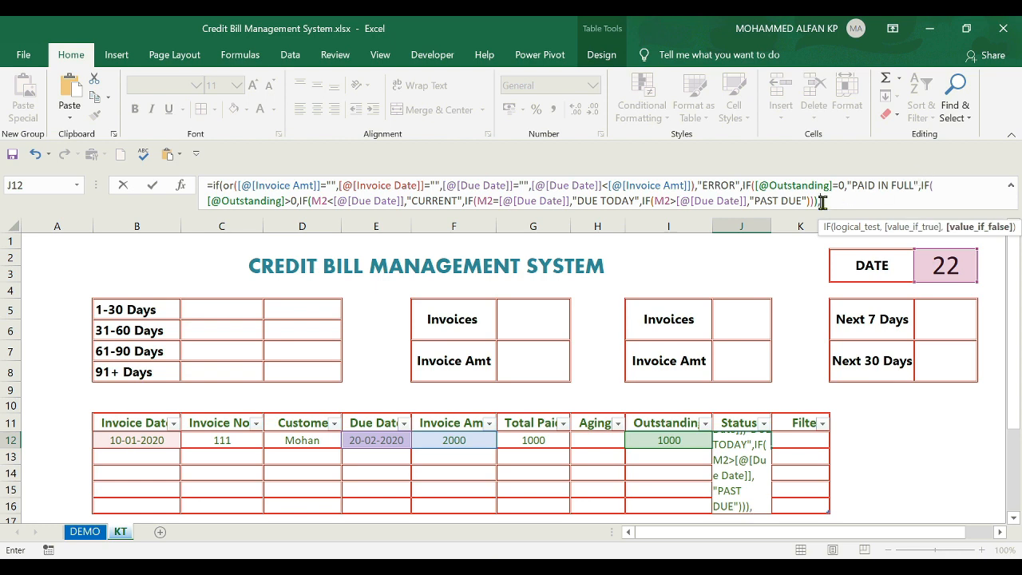
{"action": "type", "text": "("}
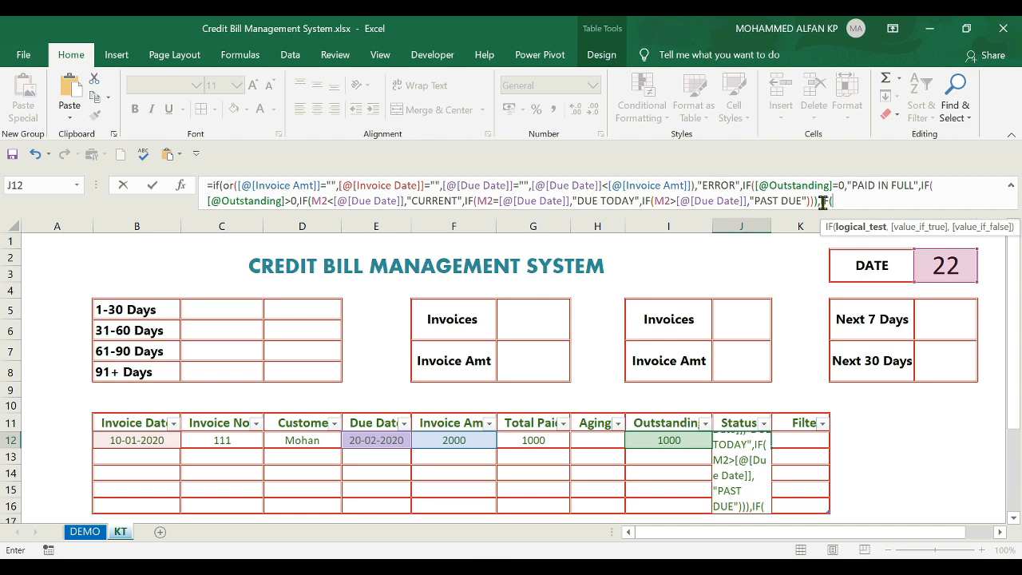
{"action": "left_click", "coordinate": [680, 442]}
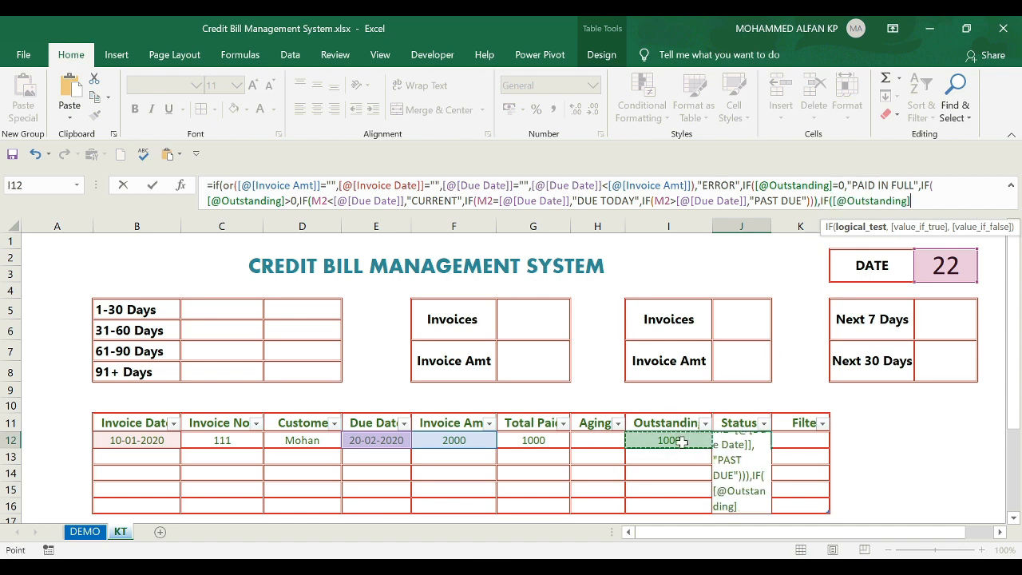
{"action": "type", "text": "<0,"}
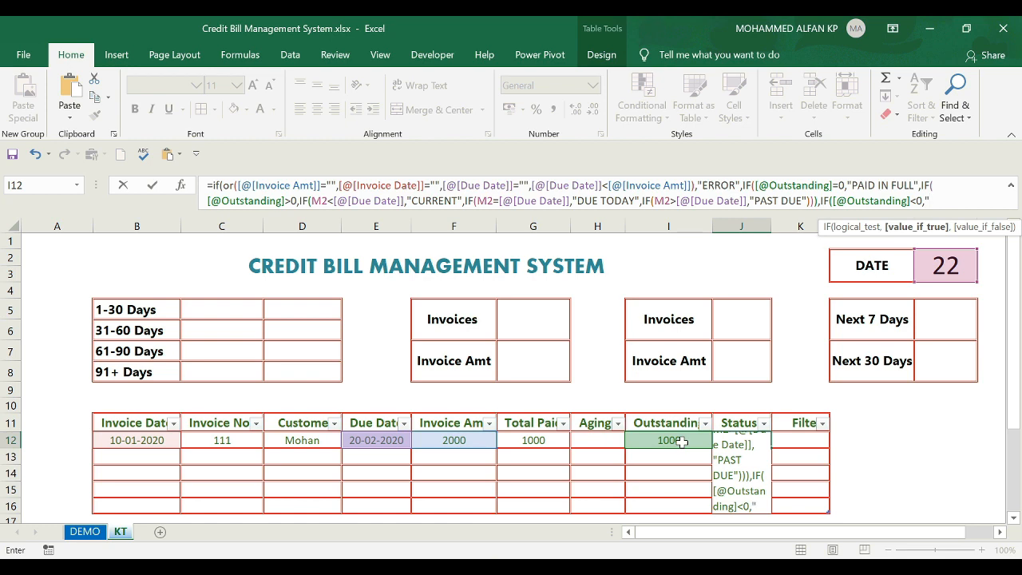
{"action": "type", "text": "\"OVER P"}
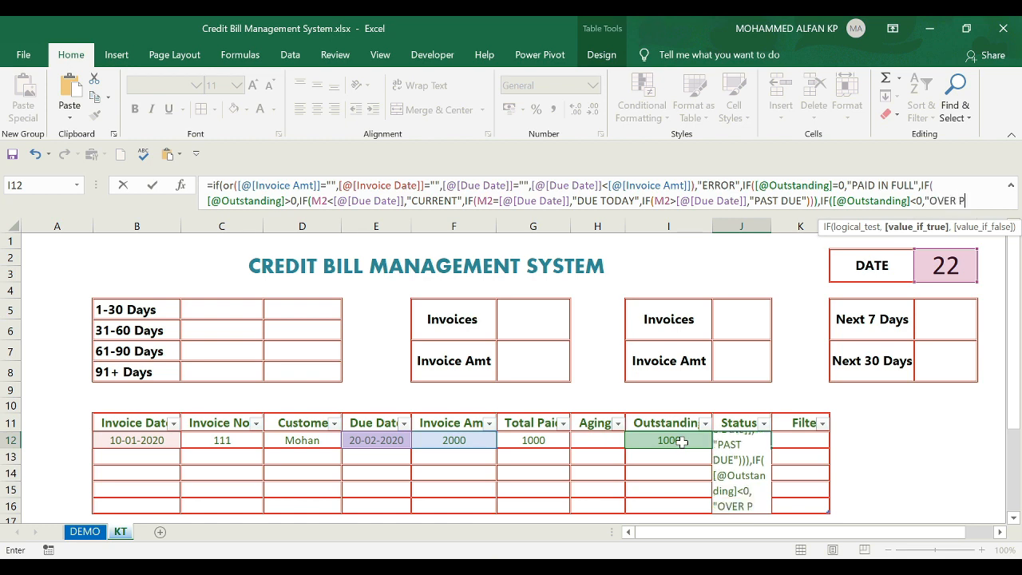
{"action": "type", "text": "AID\""}
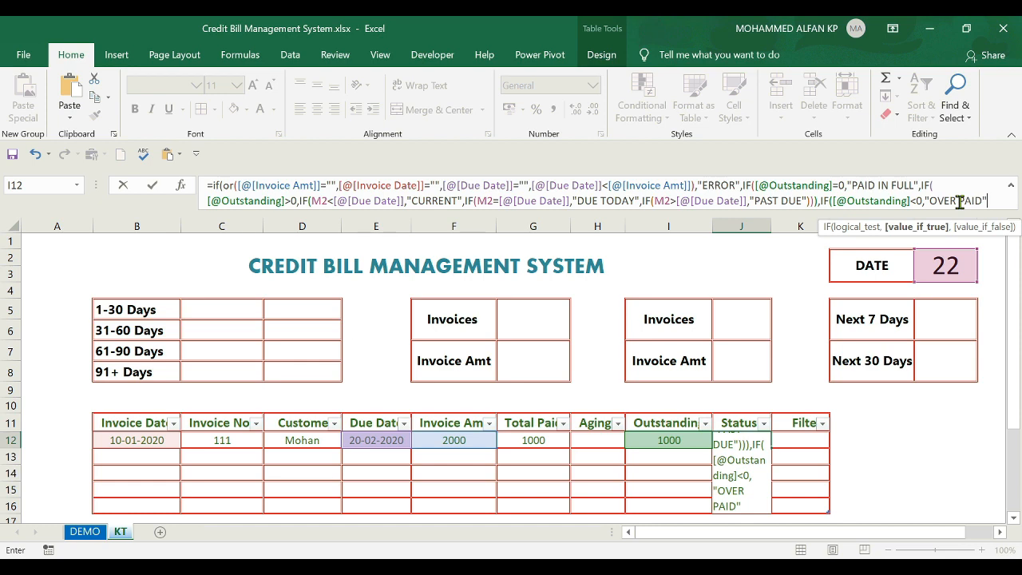
{"action": "type", "text": "))))"}
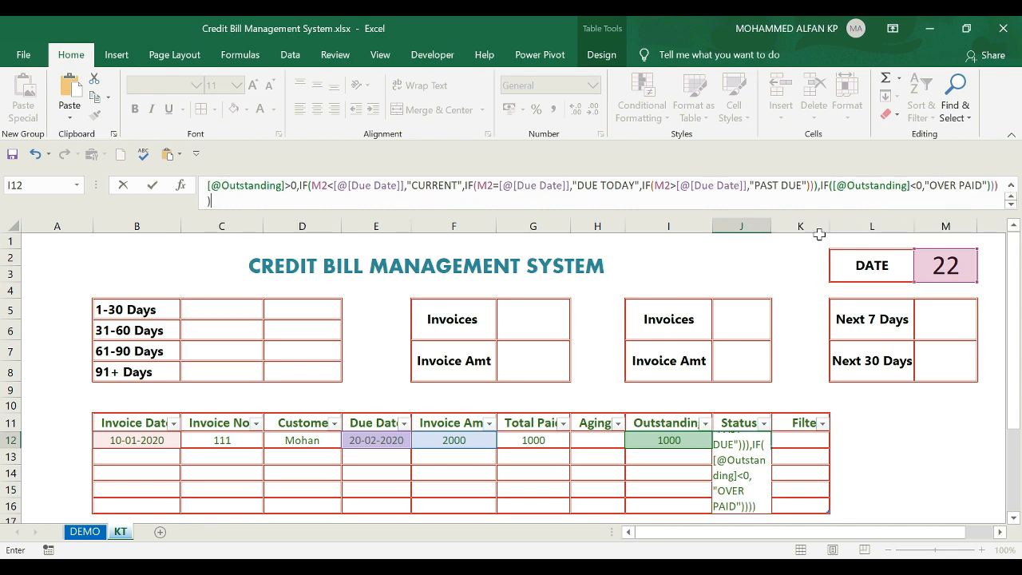
{"action": "scroll", "coordinate": [863, 192], "scroll_direction": "up", "scroll_amount": 1}
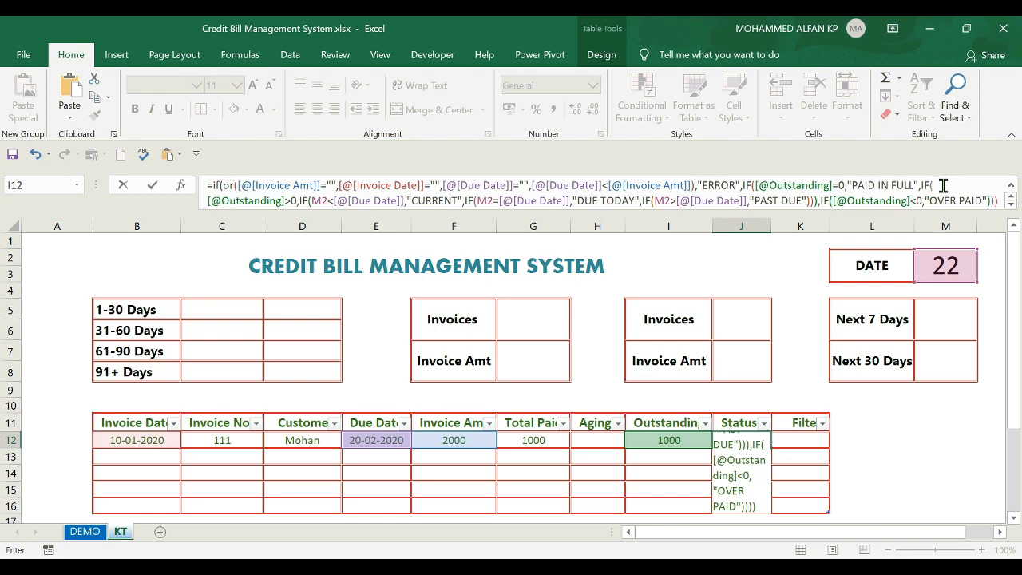
{"action": "scroll", "coordinate": [966, 195], "scroll_direction": "down", "scroll_amount": 1}
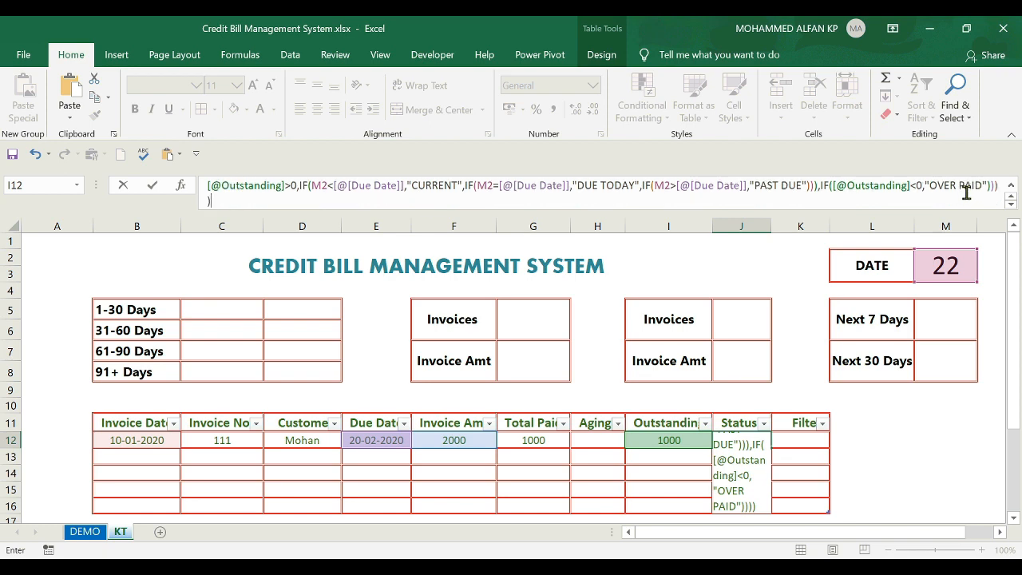
Step: Commit the Status formula and set the sample invoice's Due Date to 22-05-2020 to test it
{"action": "key", "text": "Return"}
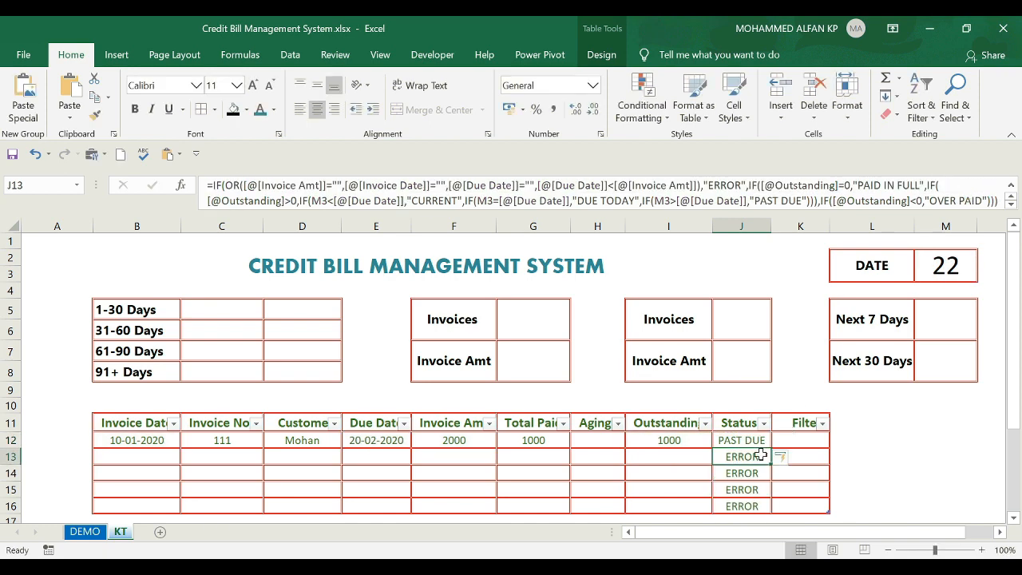
{"action": "left_click", "coordinate": [724, 444]}
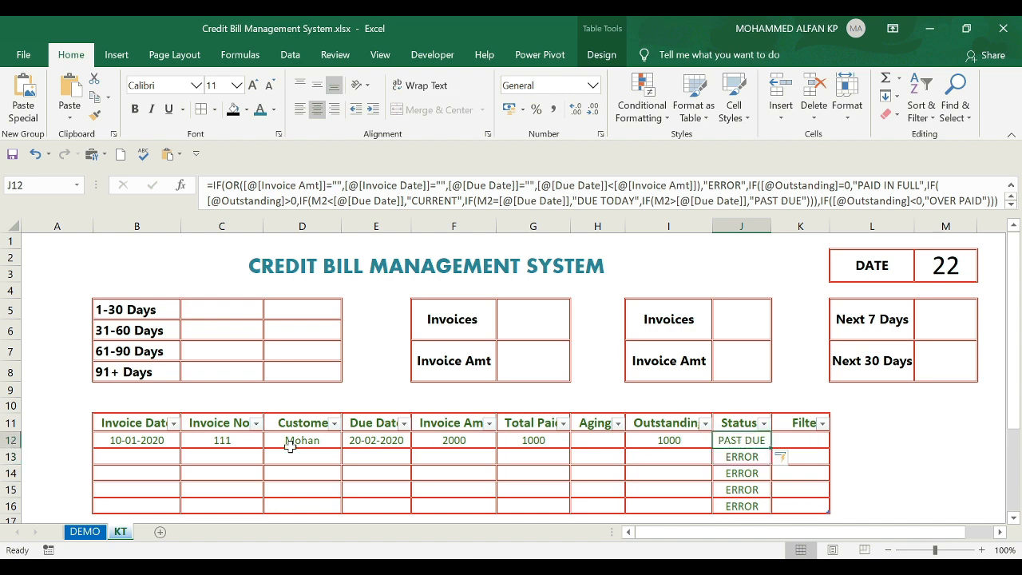
{"action": "left_click", "coordinate": [378, 440]}
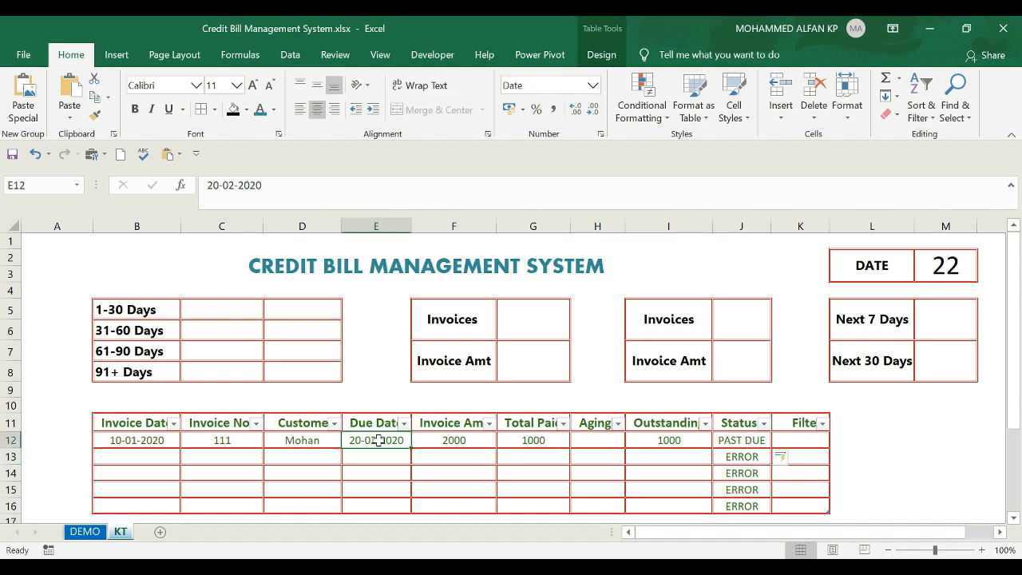
{"action": "type", "text": "22-05-2020"}
{"action": "key", "text": "Return"}
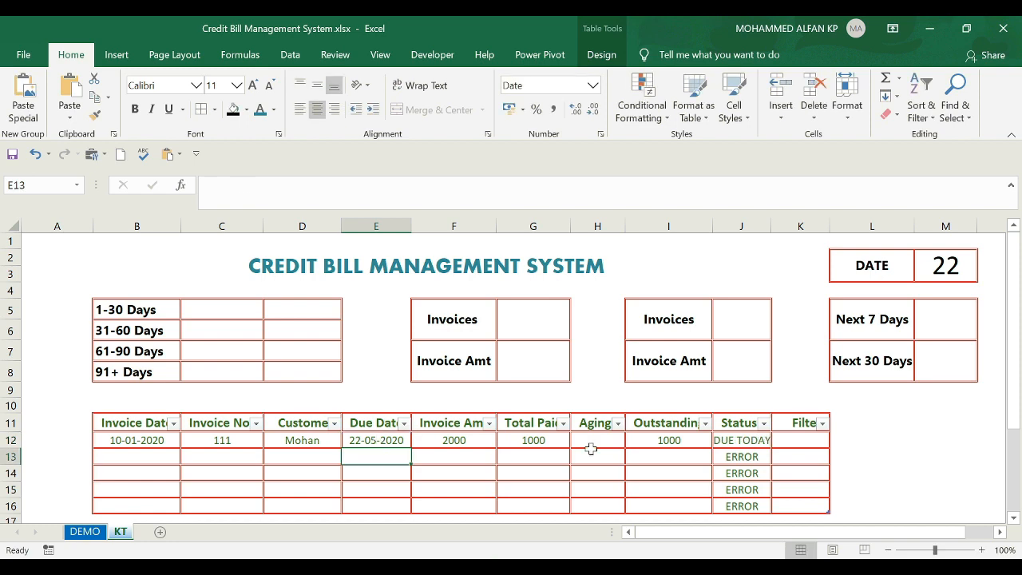
{"action": "left_click", "coordinate": [741, 438]}
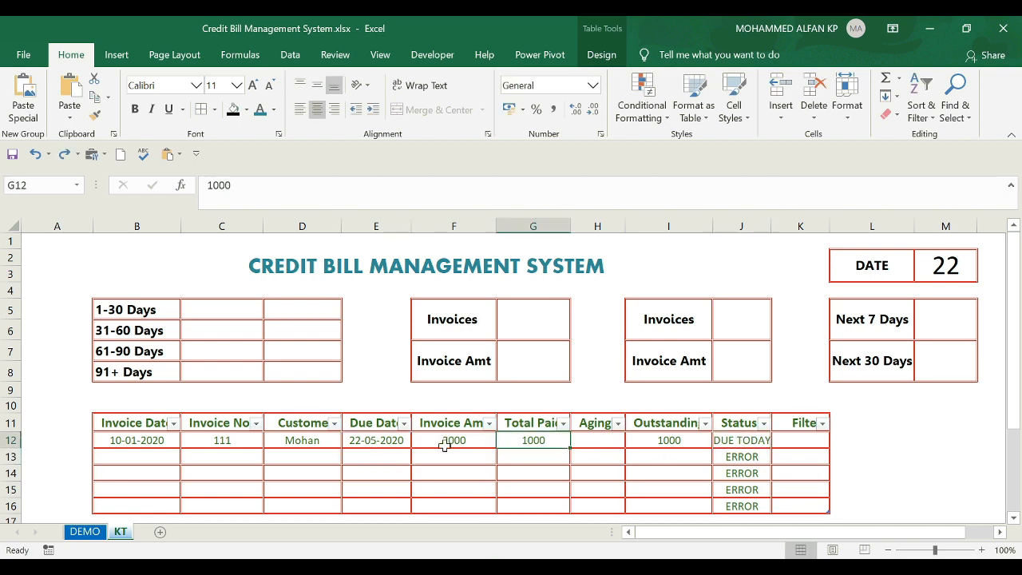
Step: Set the sample invoice's Total Paid to 2000 and widen the Status column slightly
{"action": "key", "text": "ctrl+y"}
{"action": "left_click", "coordinate": [528, 441]}
{"action": "type", "text": "2000"}
{"action": "key", "text": "Return"}
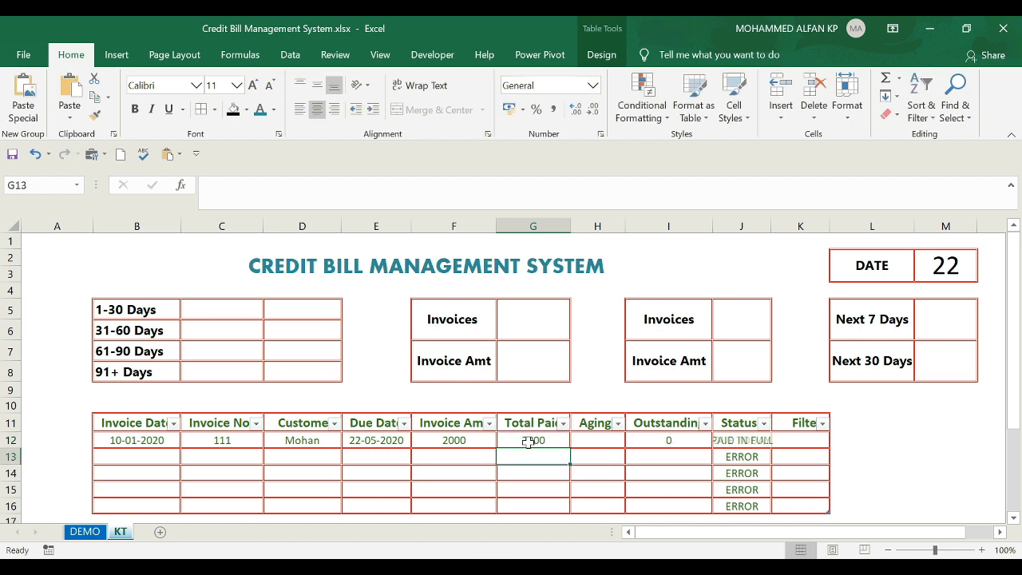
{"action": "left_click_drag", "start_coordinate": [771, 226], "coordinate": [783, 226]}
Step: Set the sample invoice's Total Paid to 3000 to test the overpayment branch of the Status formula
{"action": "left_click", "coordinate": [531, 441]}
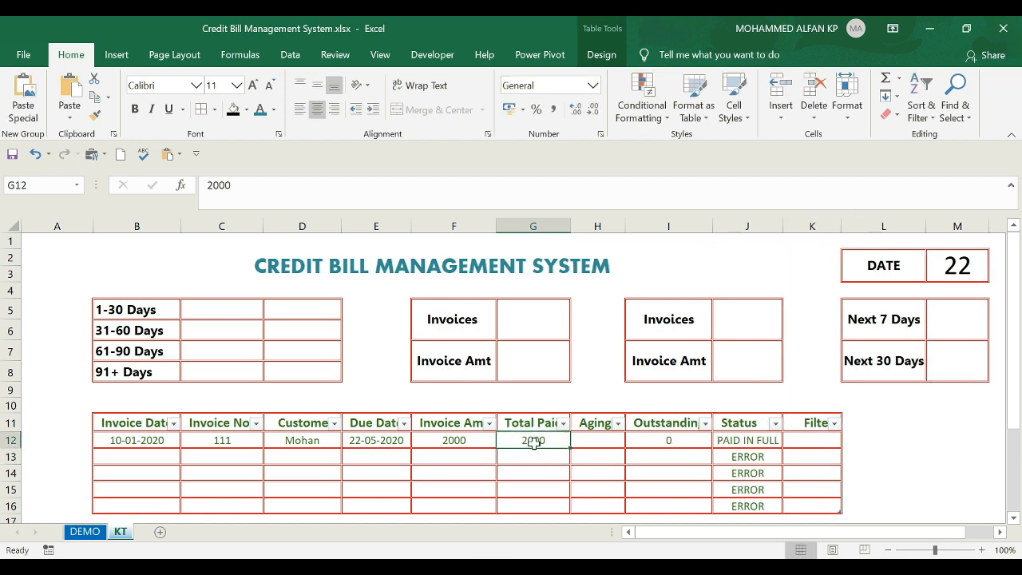
{"action": "type", "text": "3000"}
{"action": "key", "text": "Return"}
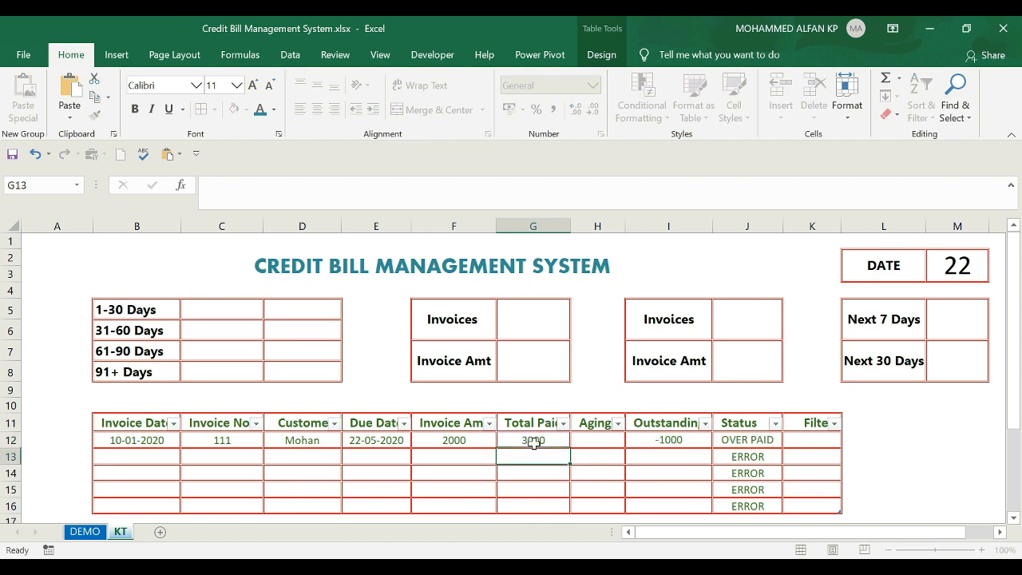
Step: Copy the entire Status formula from J12 and paste it into the open Word document
{"action": "left_click", "coordinate": [723, 440]}
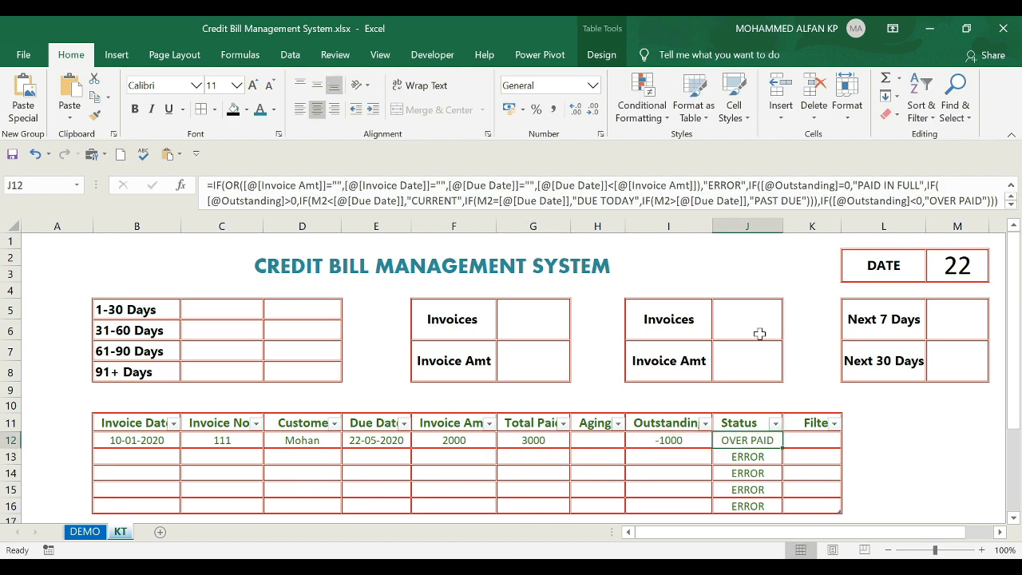
{"action": "left_click", "coordinate": [828, 191]}
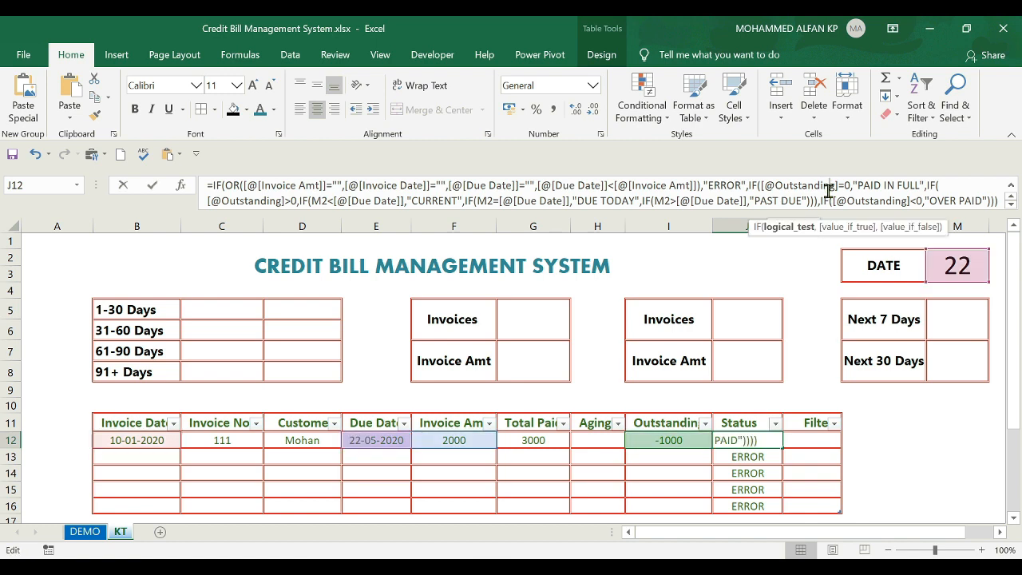
{"action": "key", "text": "ctrl+a"}
{"action": "key", "text": "ctrl+c"}
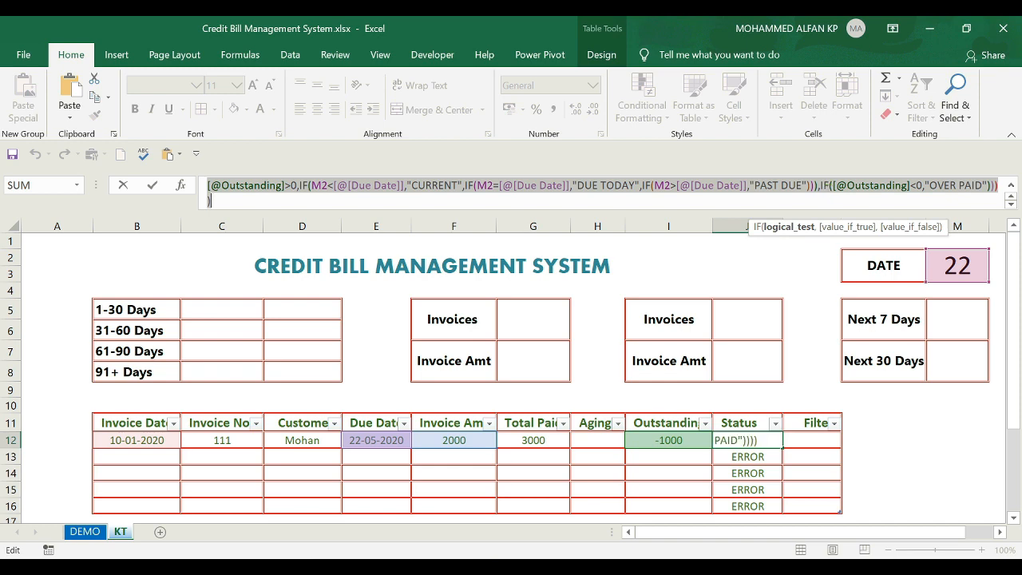
{"action": "key", "text": "alt+Tab"}
{"action": "key", "text": "ctrl+v"}
{"action": "left_click", "coordinate": [368, 257]}
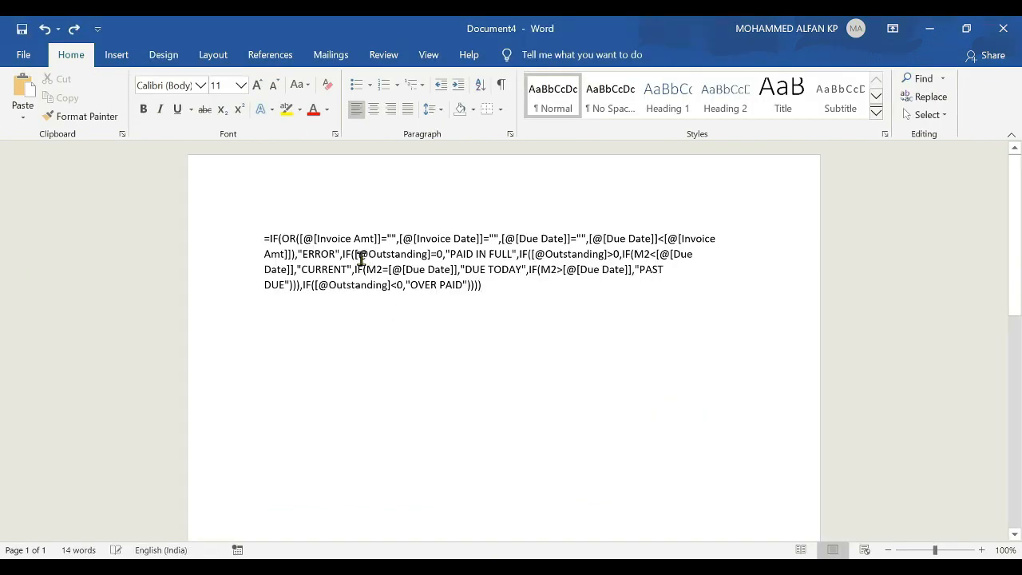
Step: Break the pasted formula into separate lines after "ERROR", "PAID IN FULL" and "CURRENT"
{"action": "left_click", "coordinate": [342, 254]}
{"action": "key", "text": "Return"}
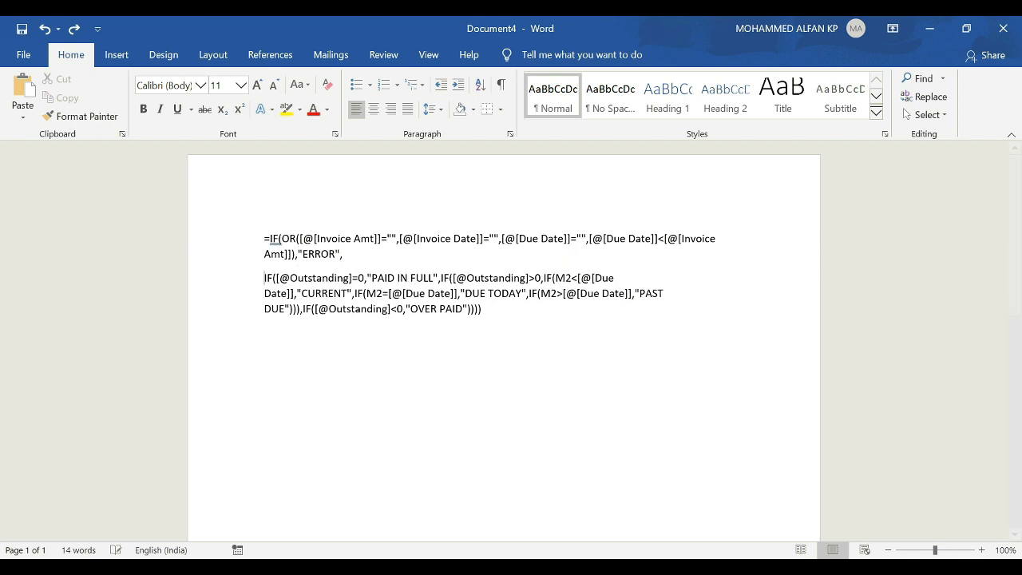
{"action": "left_click", "coordinate": [438, 277]}
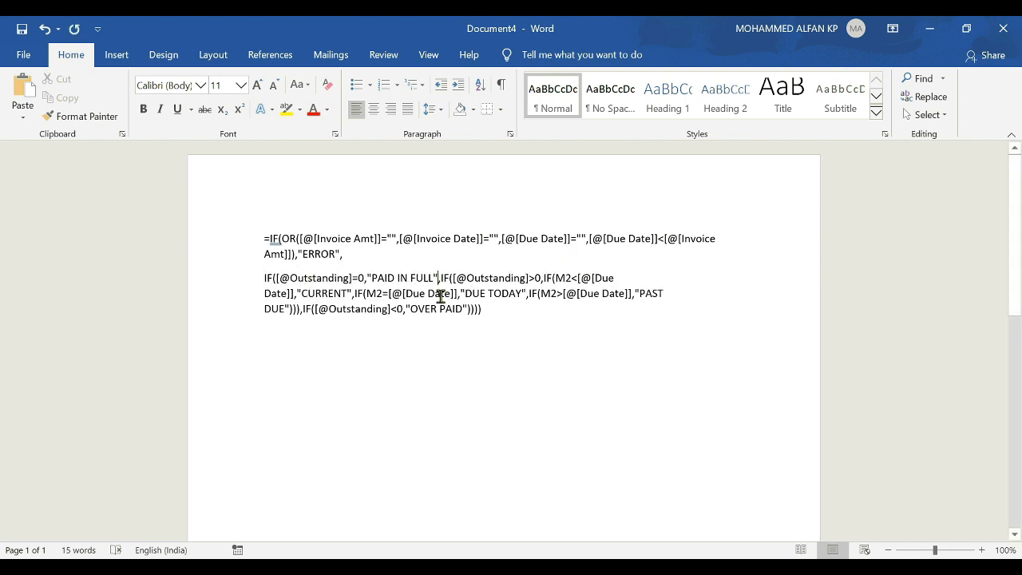
{"action": "key", "text": "Return"}
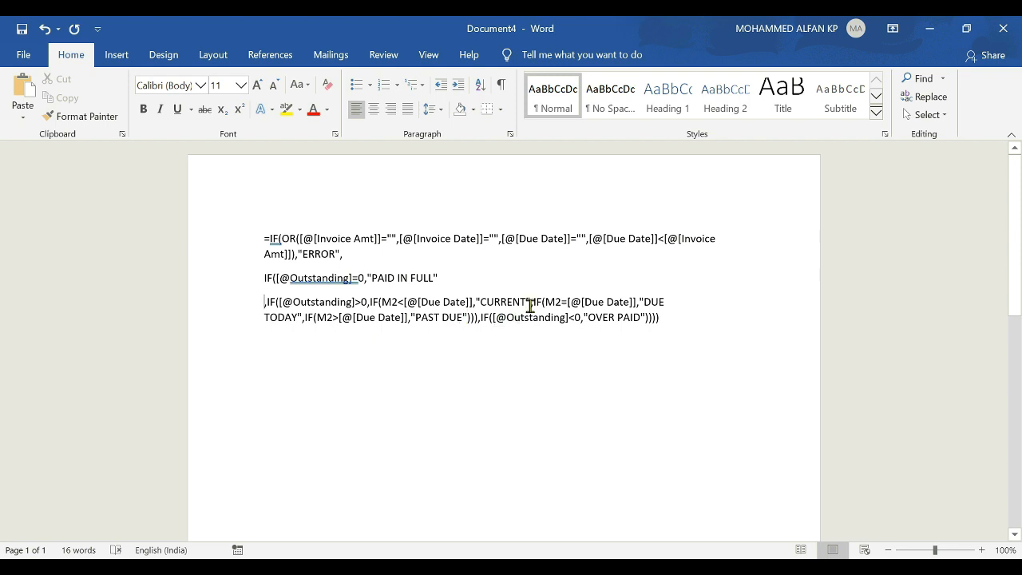
{"action": "key", "text": "Return"}
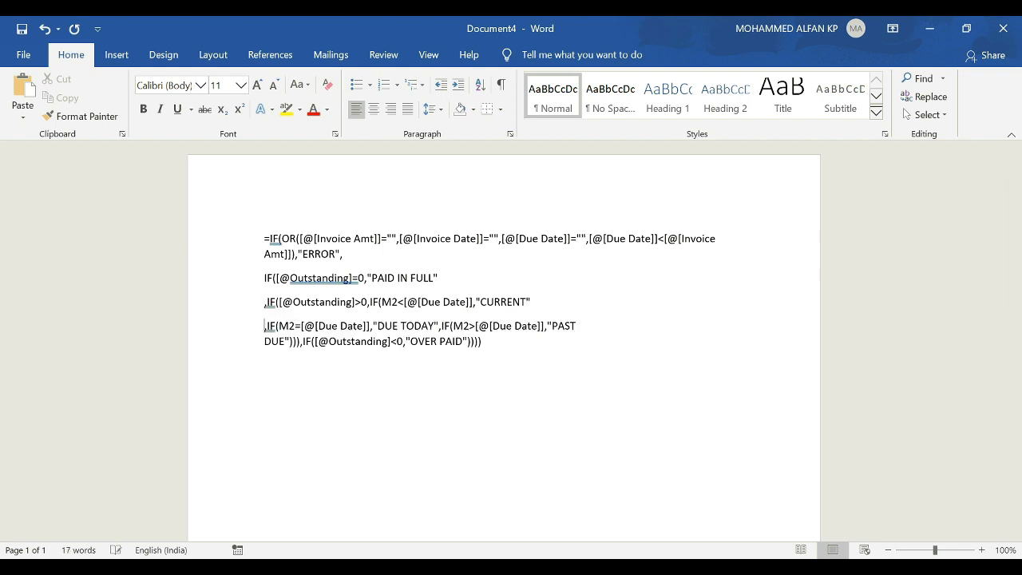
Step: Break the rest of the pasted formula into separate lines after "DUE TODAY" and "PAST DUE"
{"action": "left_click", "coordinate": [436, 325]}
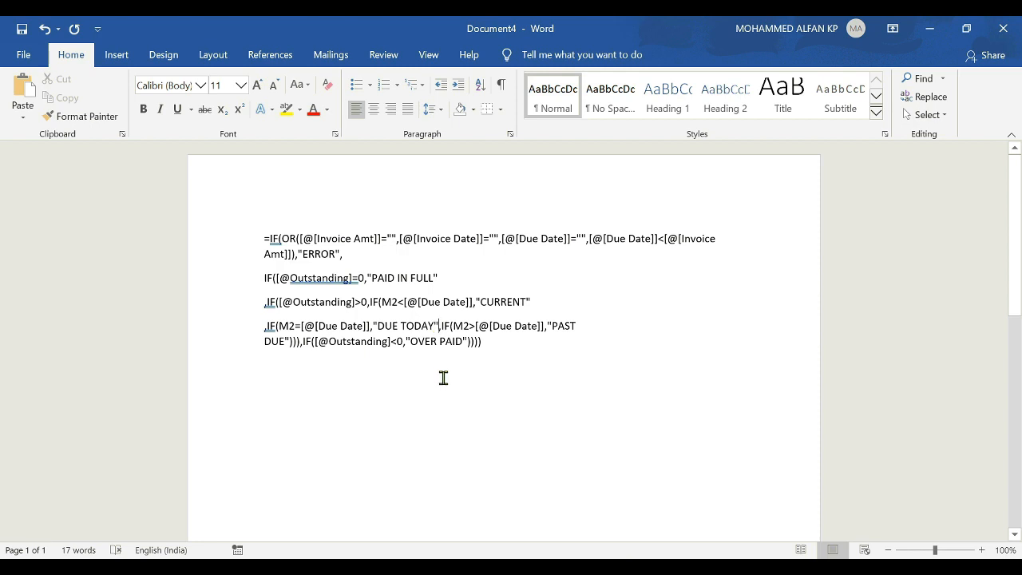
{"action": "key", "text": "Return"}
{"action": "left_click", "coordinate": [432, 352]}
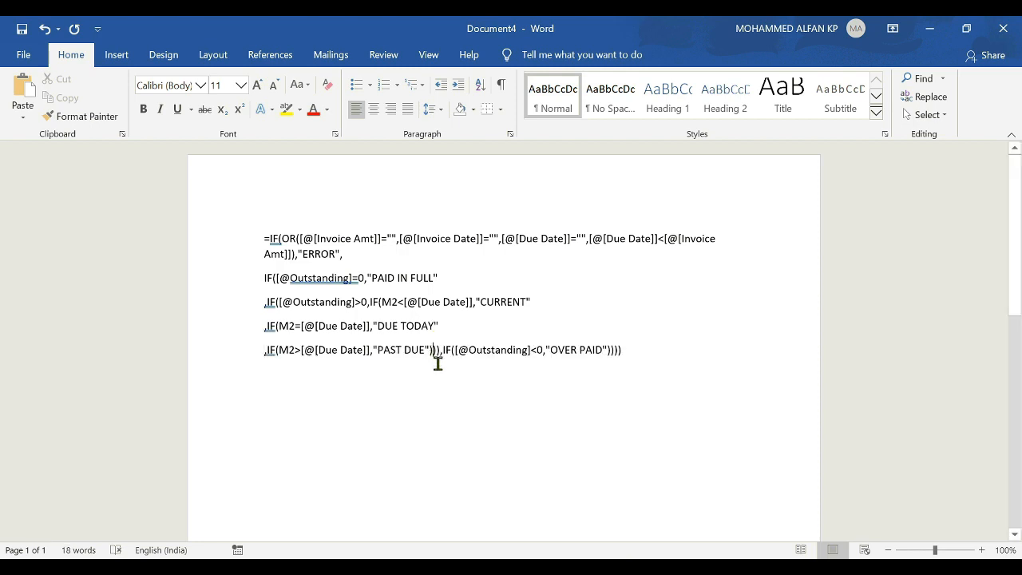
{"action": "key", "text": "Return"}
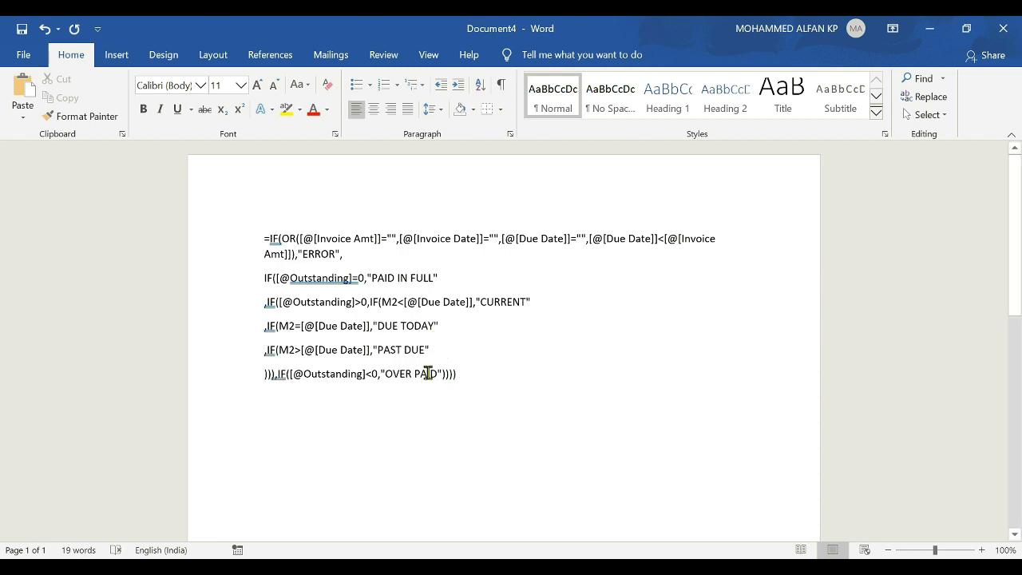
{"action": "left_click", "coordinate": [459, 375]}
{"action": "left_click", "coordinate": [352, 279]}
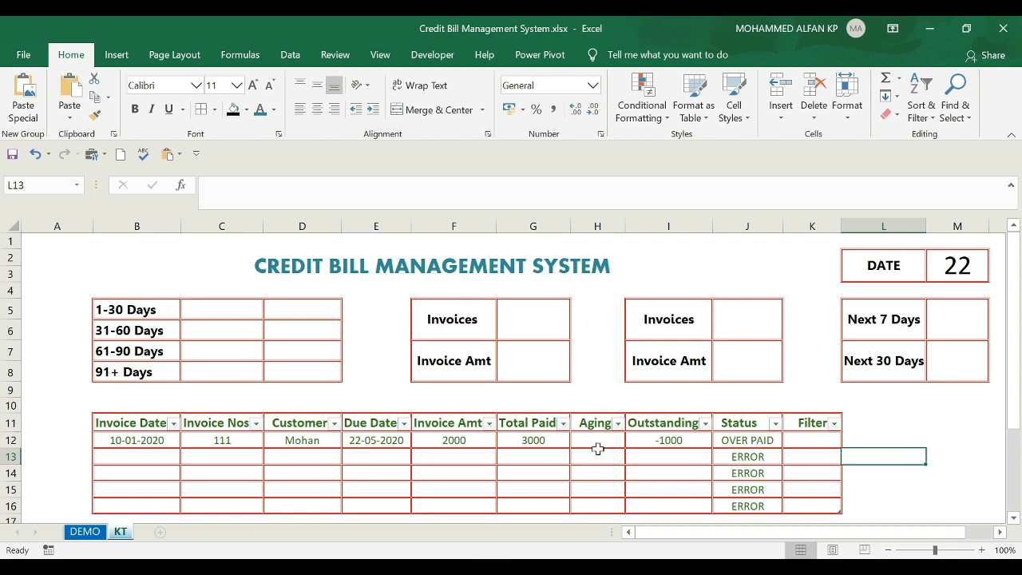
Step: In the Excel sheet, start the Aging formula in H12 with an IF testing whether the row's Status equals "PAST DUE"
{"action": "left_click", "coordinate": [598, 445]}
{"action": "type", "text": "=IF("}
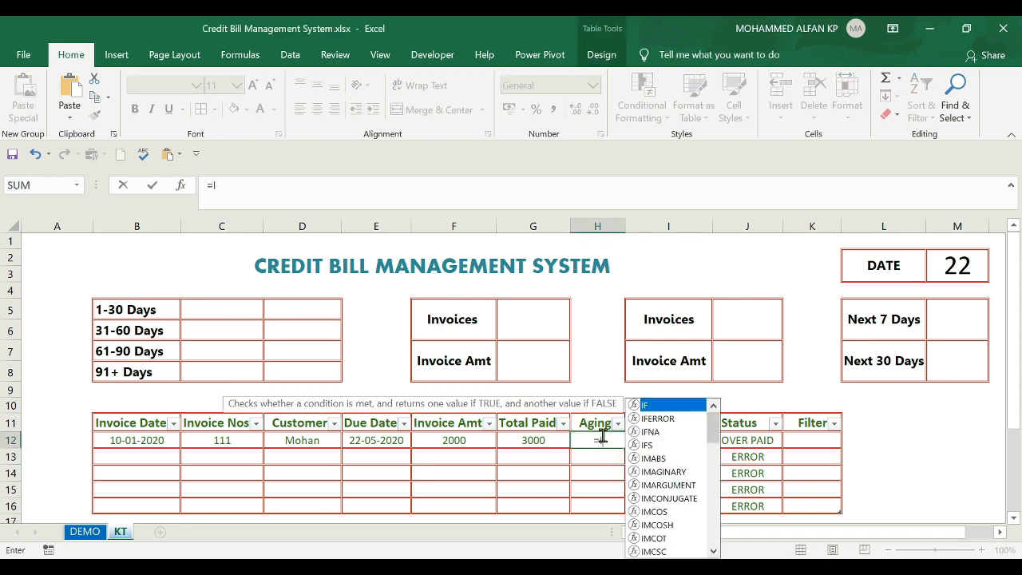
{"action": "left_click", "coordinate": [761, 439]}
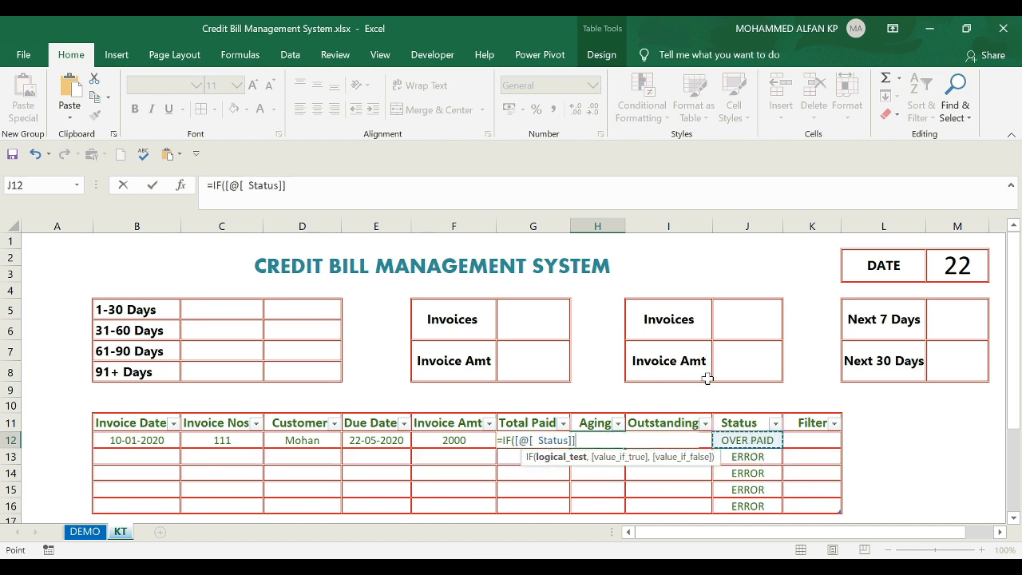
{"action": "type", "text": "+"}
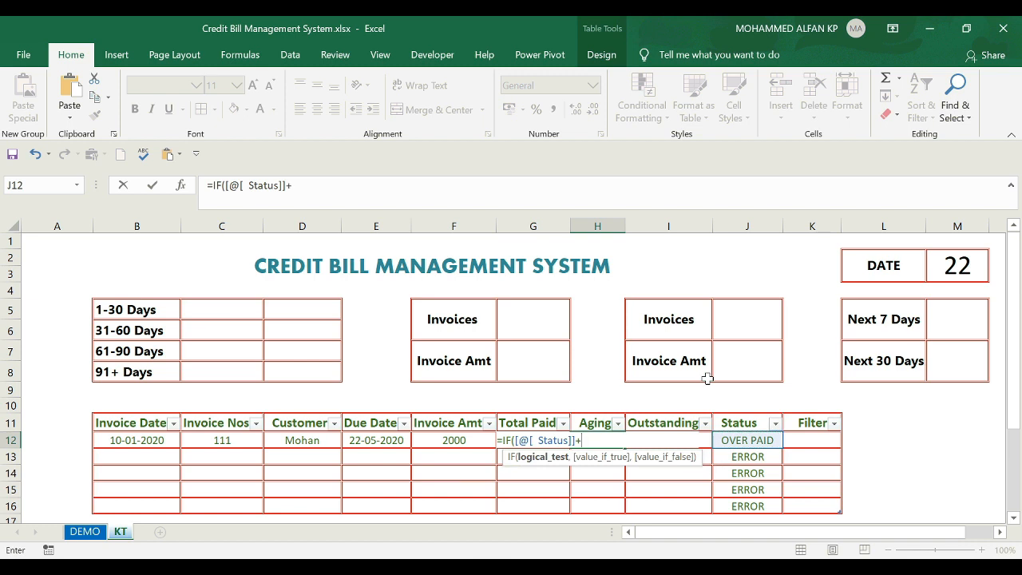
{"action": "key", "text": "BackSpace"}
{"action": "type", "text": "=\"PAST DUE\""}
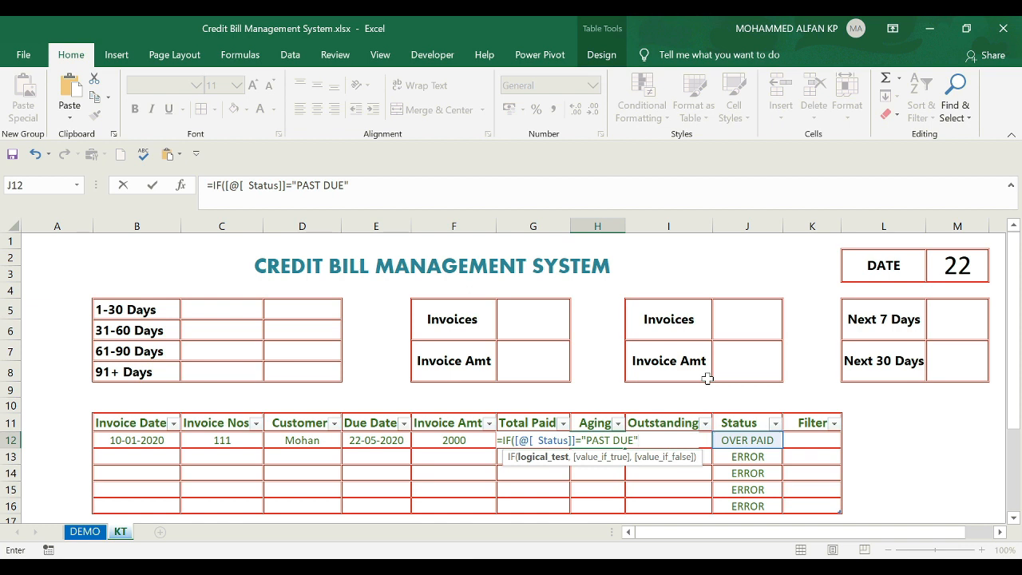
{"action": "type", "text": ","}
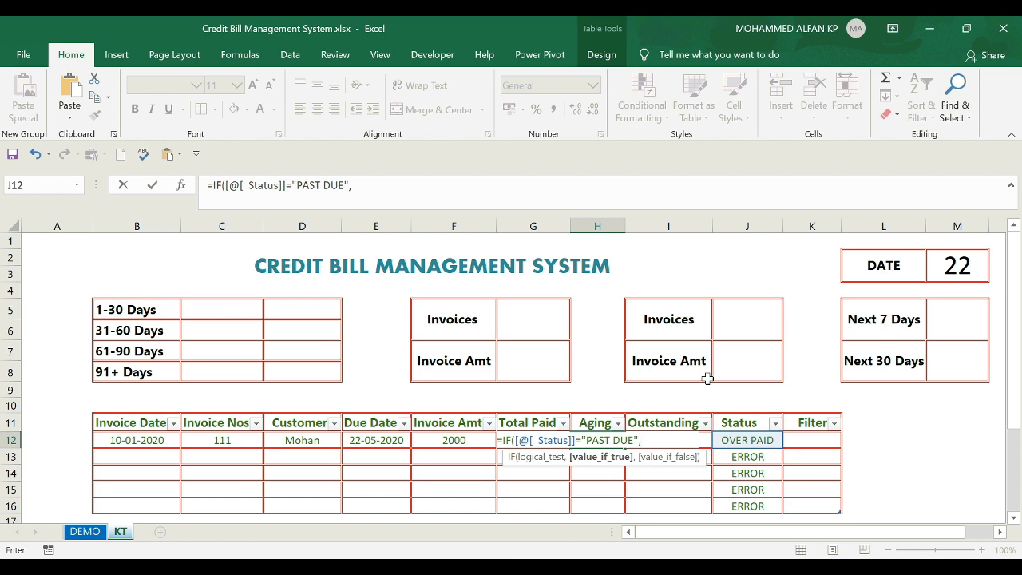
Step: Nest an IF in the Aging formula that returns "1-30 Days" when M2-[@[Due Date]]<30
{"action": "type", "text": "IF"}
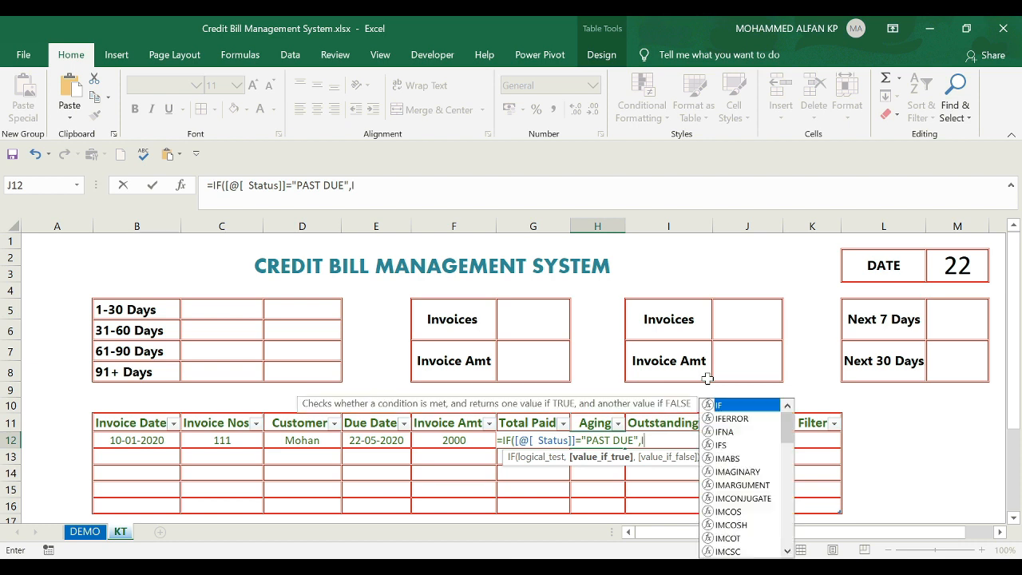
{"action": "type", "text": "("}
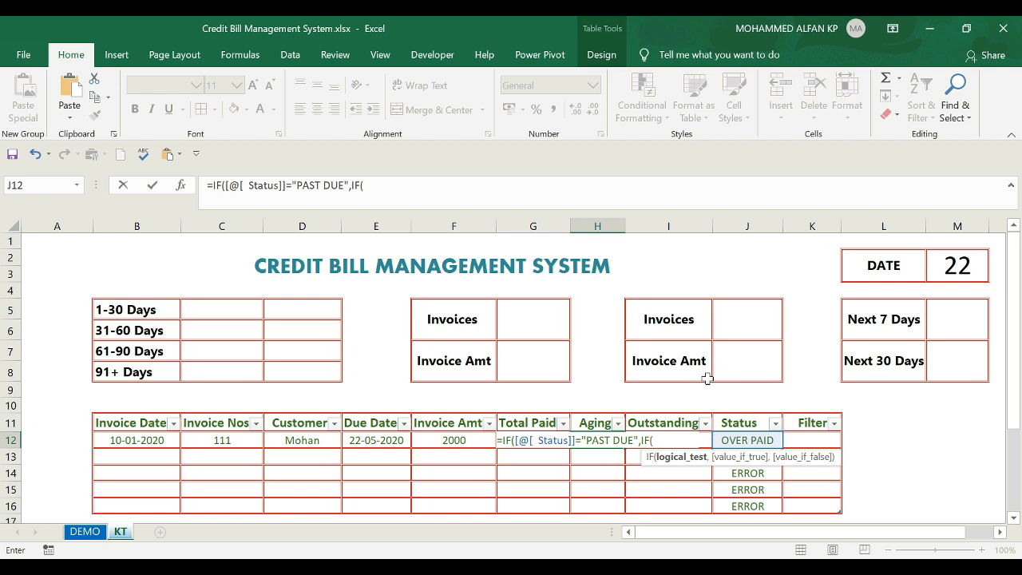
{"action": "left_click", "coordinate": [952, 269]}
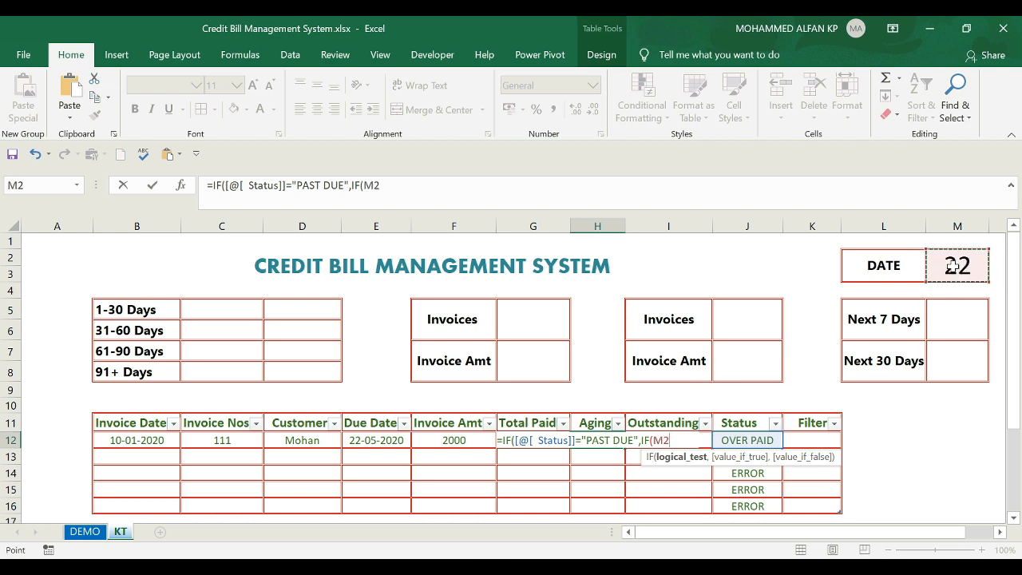
{"action": "type", "text": "-"}
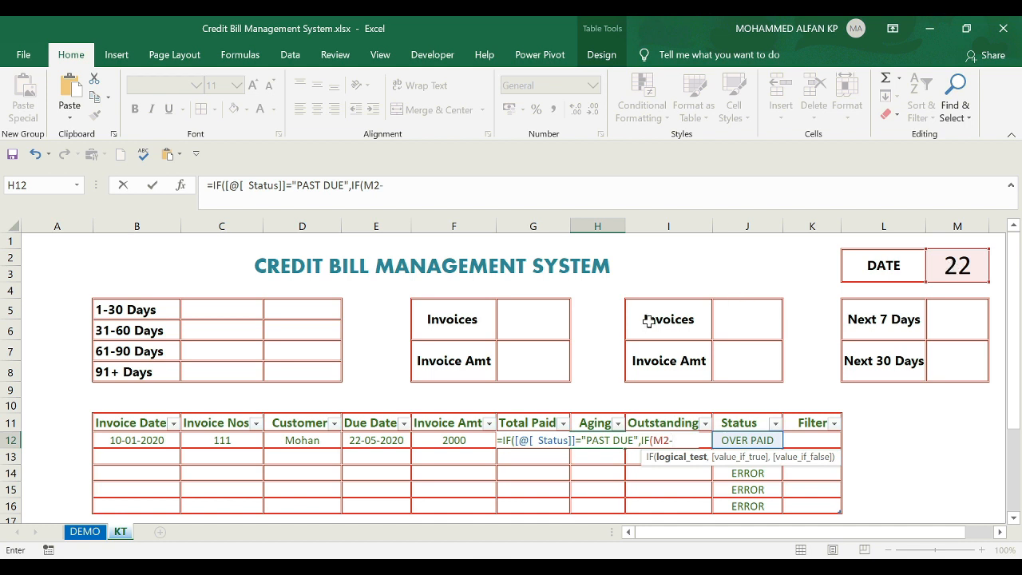
{"action": "key", "text": "Left"}
{"action": "key", "text": "Left"}
{"action": "key", "text": "Left"}
{"action": "type", "text": "<30,\"1-30 Days\""}
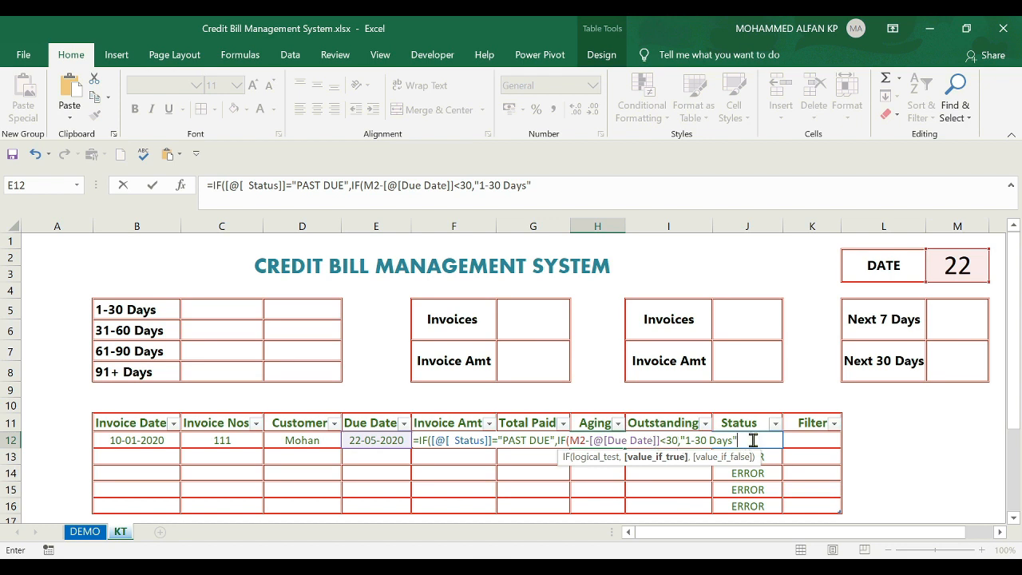
Step: Nest a second IF in the Aging formula that returns "31-60 Days" when M2-[@[Due Date]]<60
{"action": "type", "text": ","}
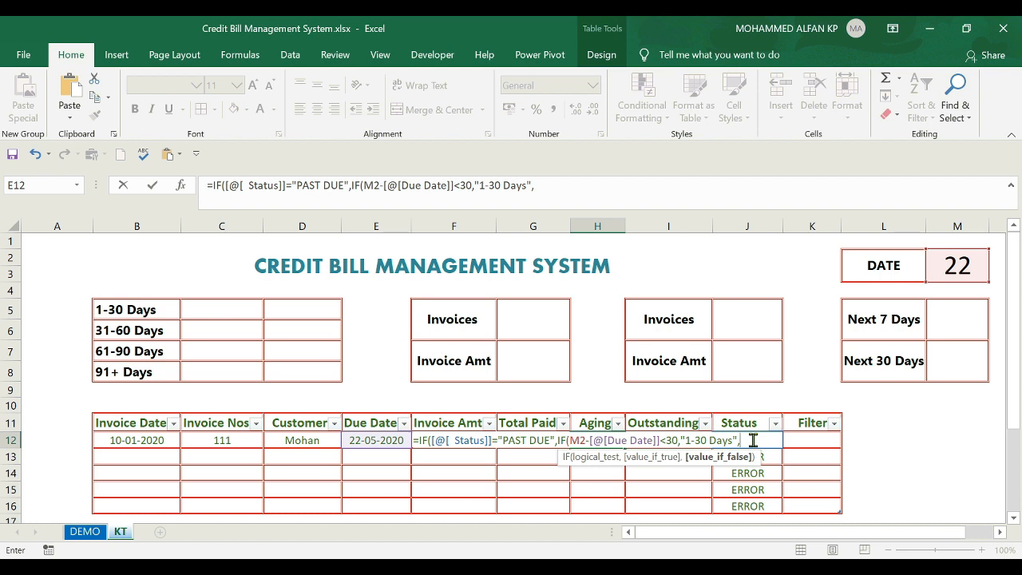
{"action": "type", "text": "if("}
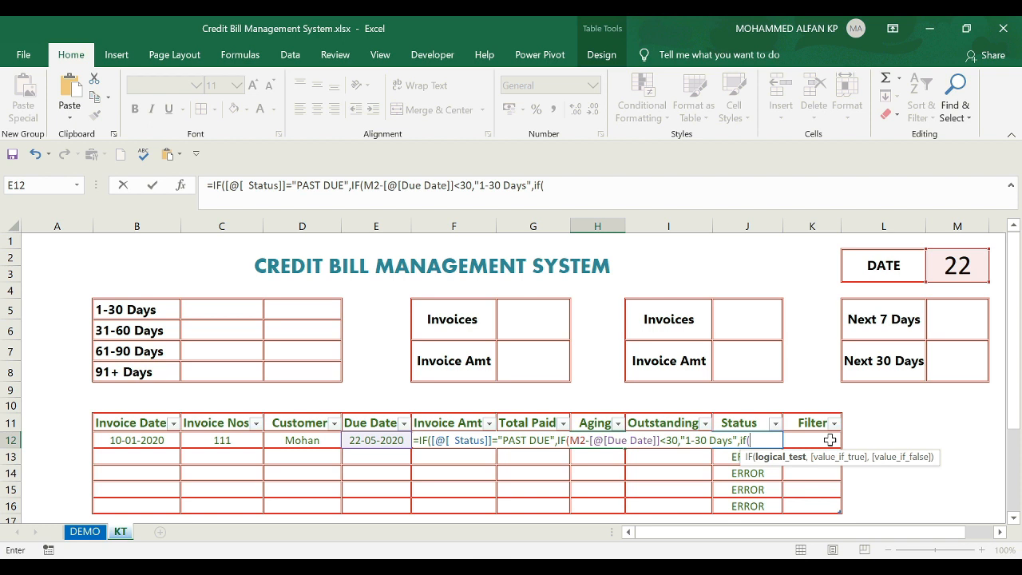
{"action": "left_click", "coordinate": [957, 266]}
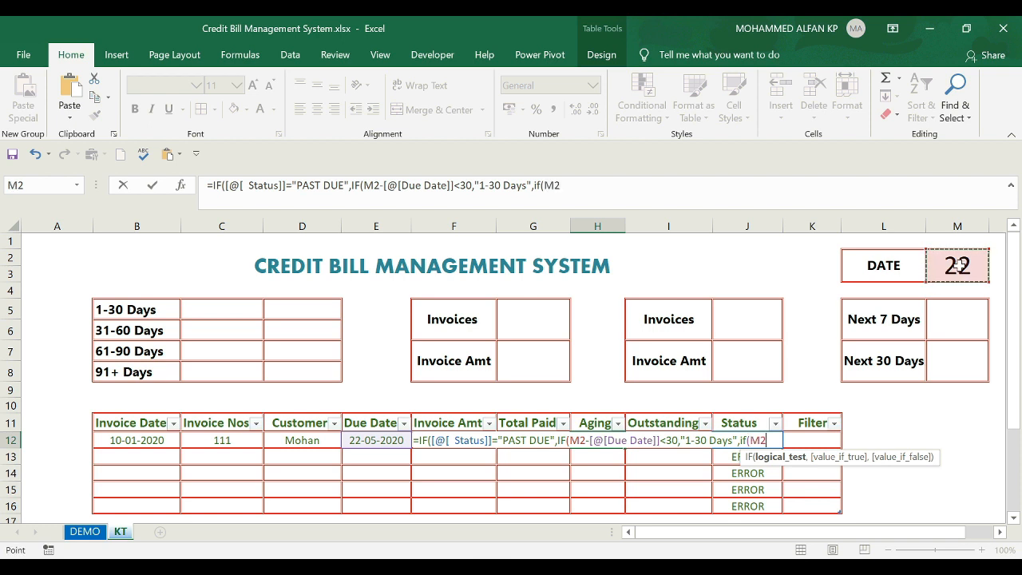
{"action": "type", "text": "-"}
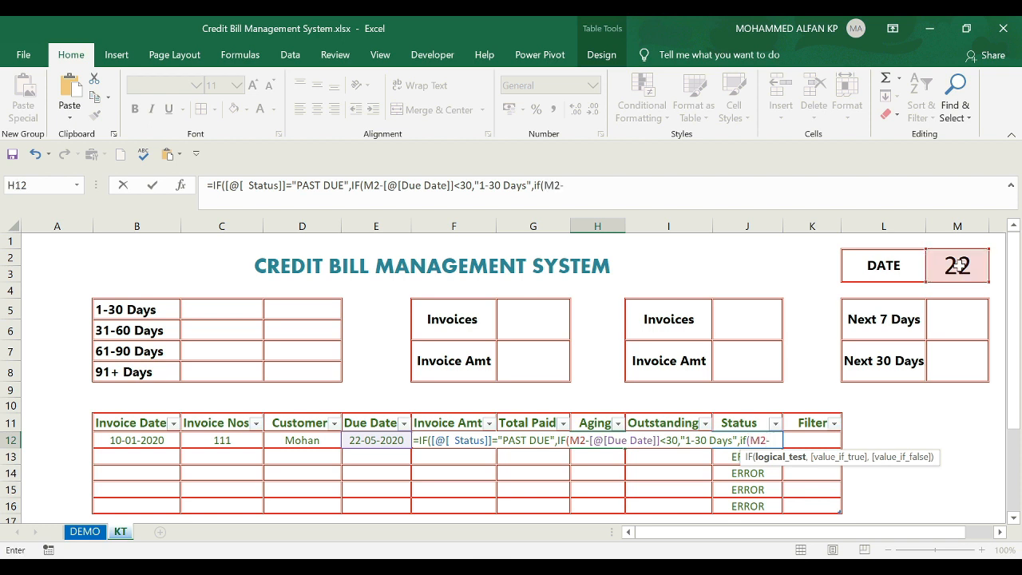
{"action": "left_click", "coordinate": [374, 440]}
{"action": "type", "text": "<"}
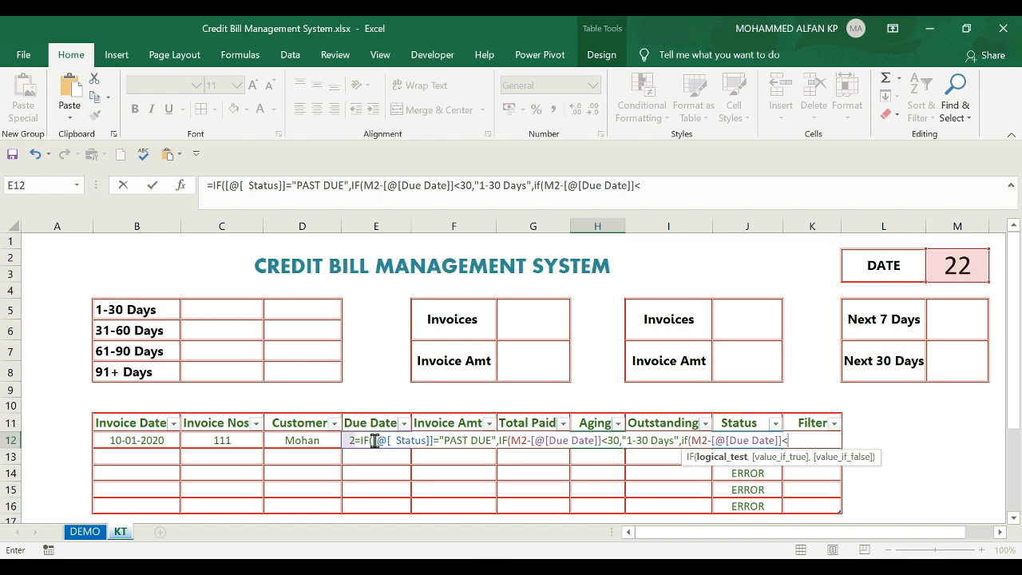
{"action": "type", "text": "60,\"31-"}
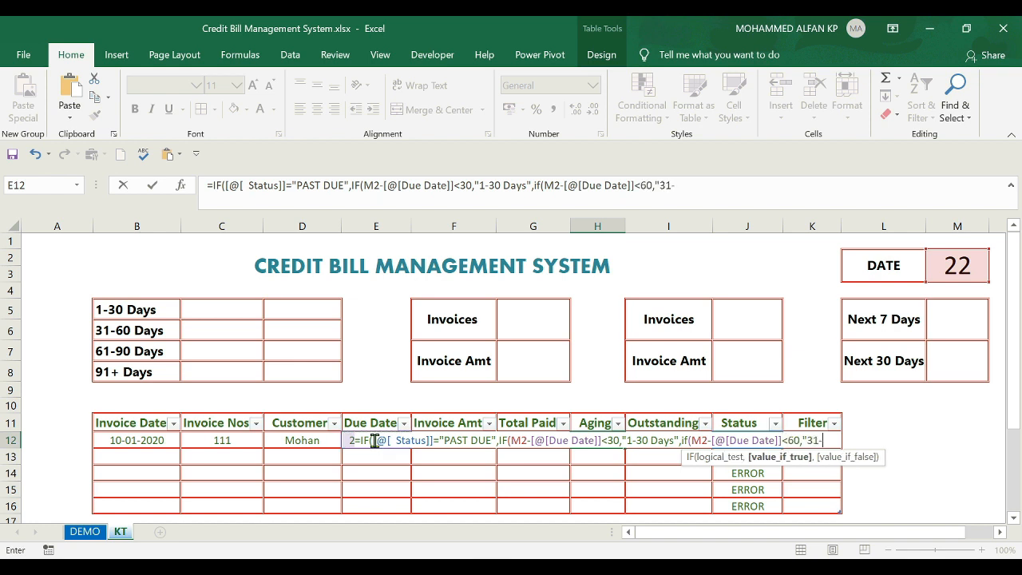
{"action": "type", "text": "60 Days\""}
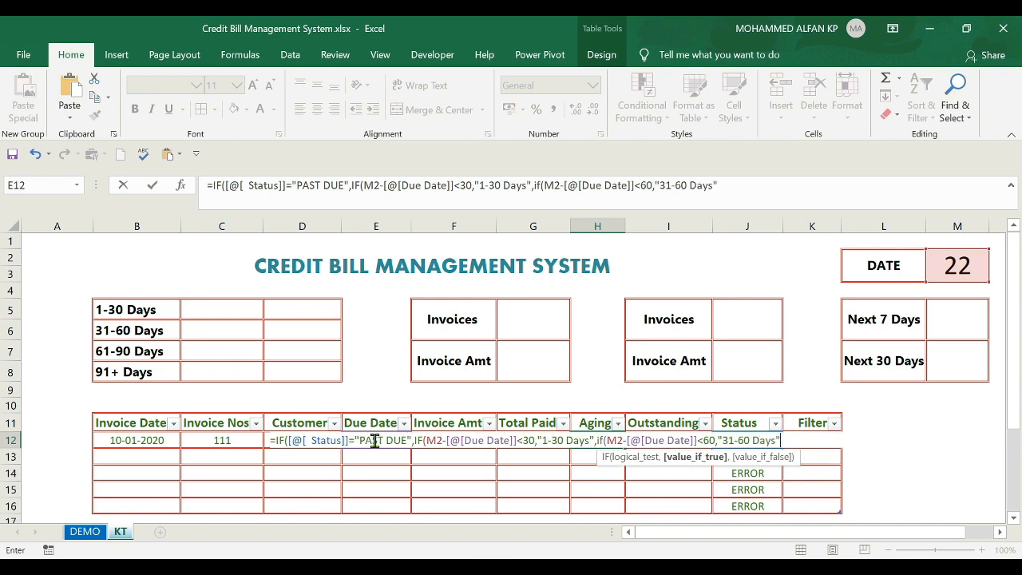
Step: Nest a third IF in the Aging formula that returns "61-90 Days" when M2-[@[Due Date]]<90
{"action": "type", "text": ","}
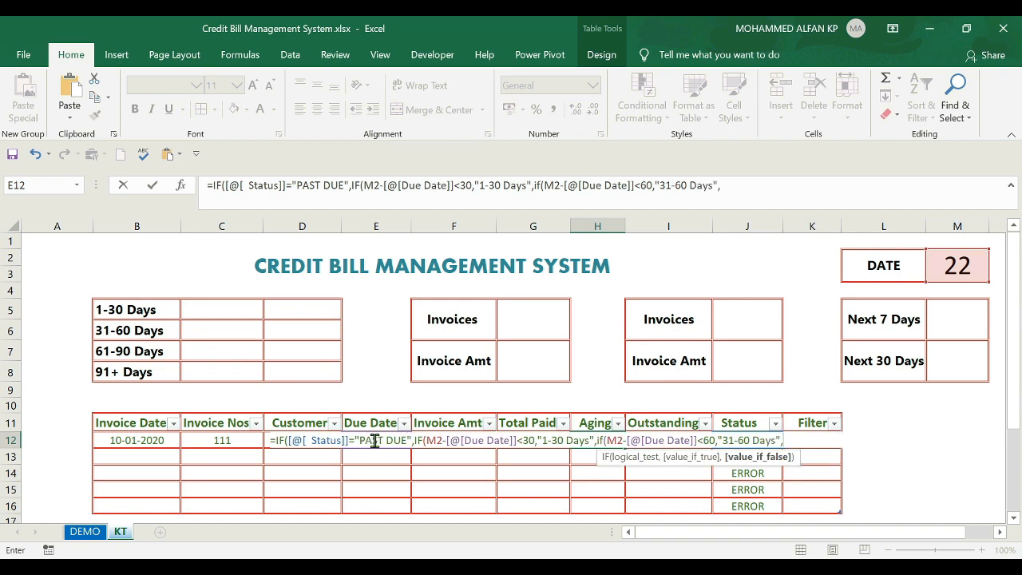
{"action": "type", "text": "if("}
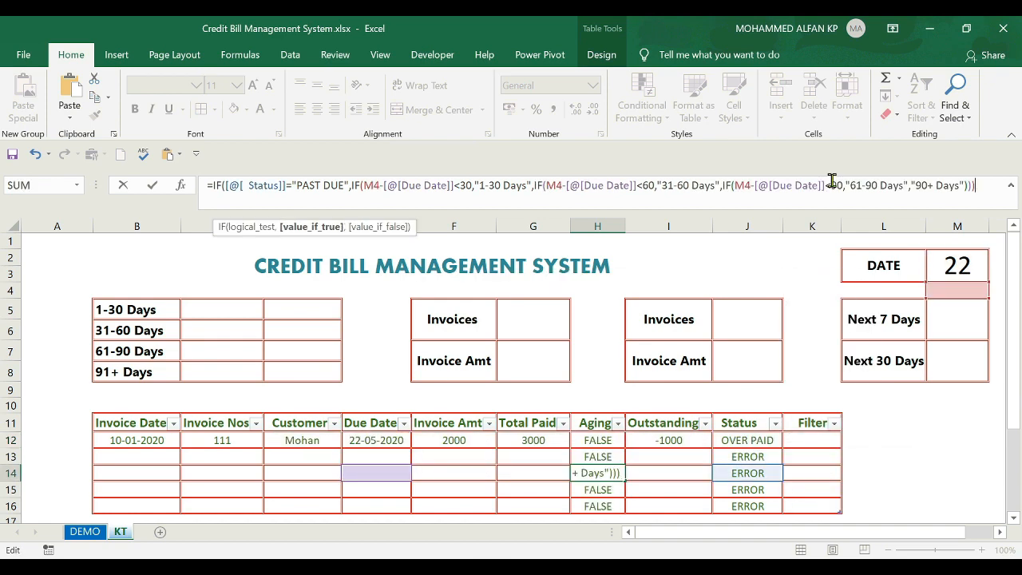
{"action": "left_click", "coordinate": [953, 265]}
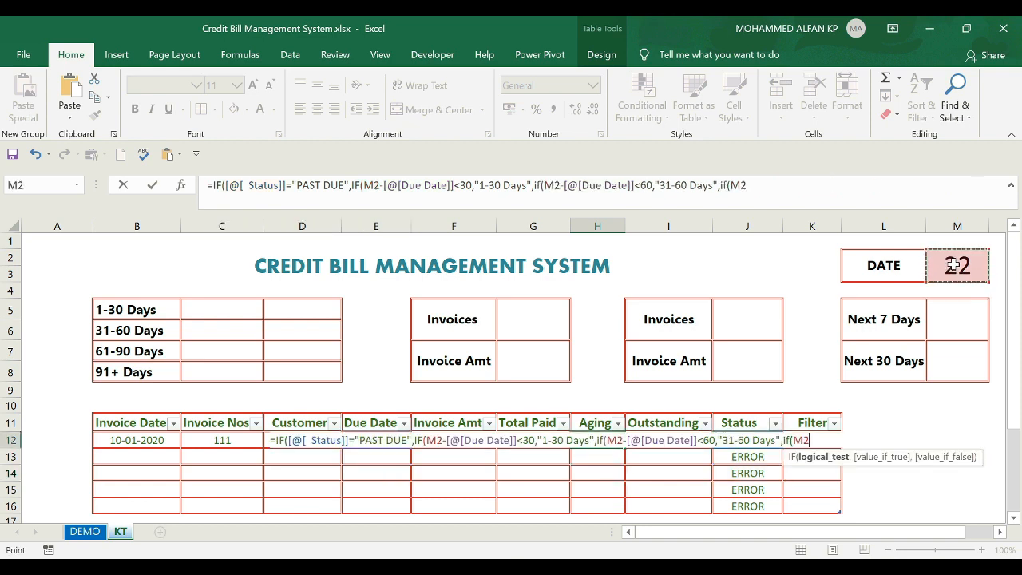
{"action": "type", "text": "-"}
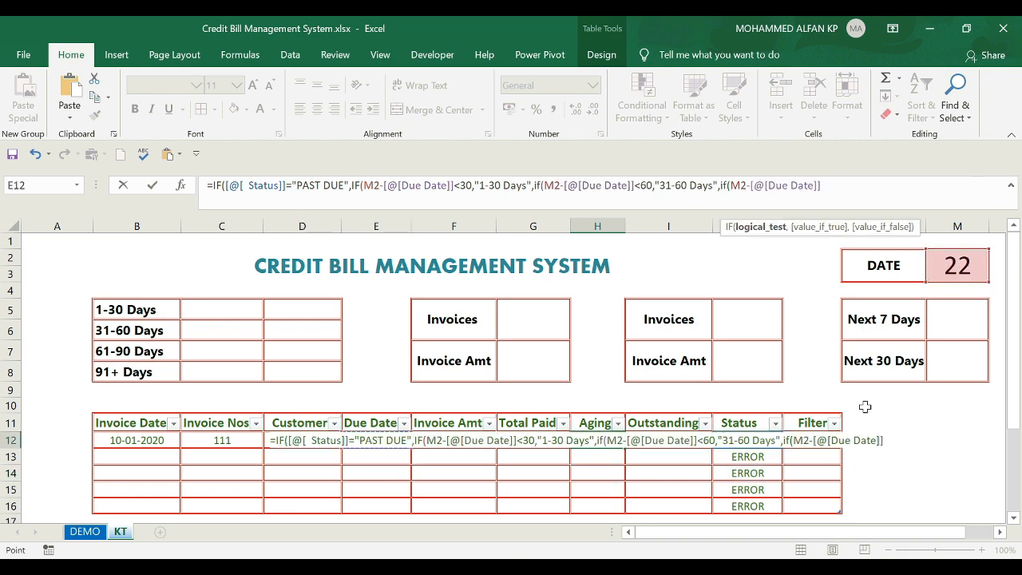
{"action": "left_click", "coordinate": [376, 440]}
{"action": "type", "text": "<90,\""}
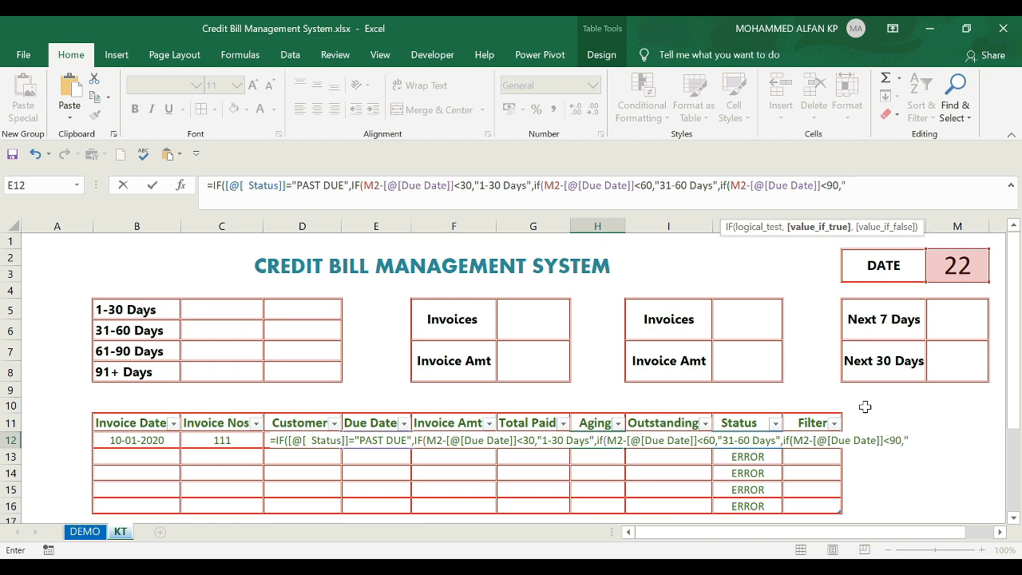
{"action": "left_click", "coordinate": [920, 441]}
{"action": "type", "text": "61"}
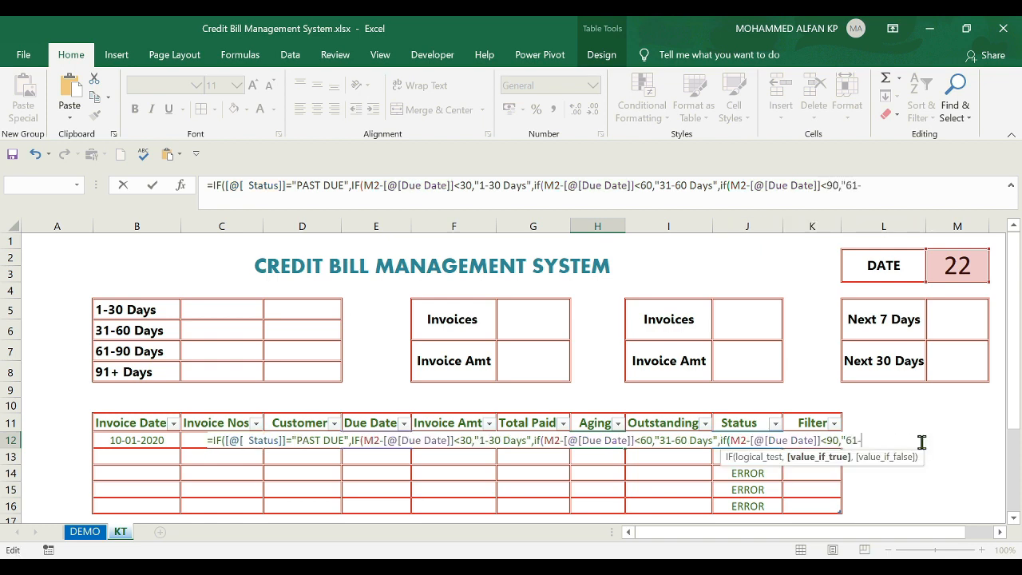
{"action": "type", "text": "-90\""}
{"action": "key", "text": "BackSpace"}
{"action": "type", "text": "Days\","}
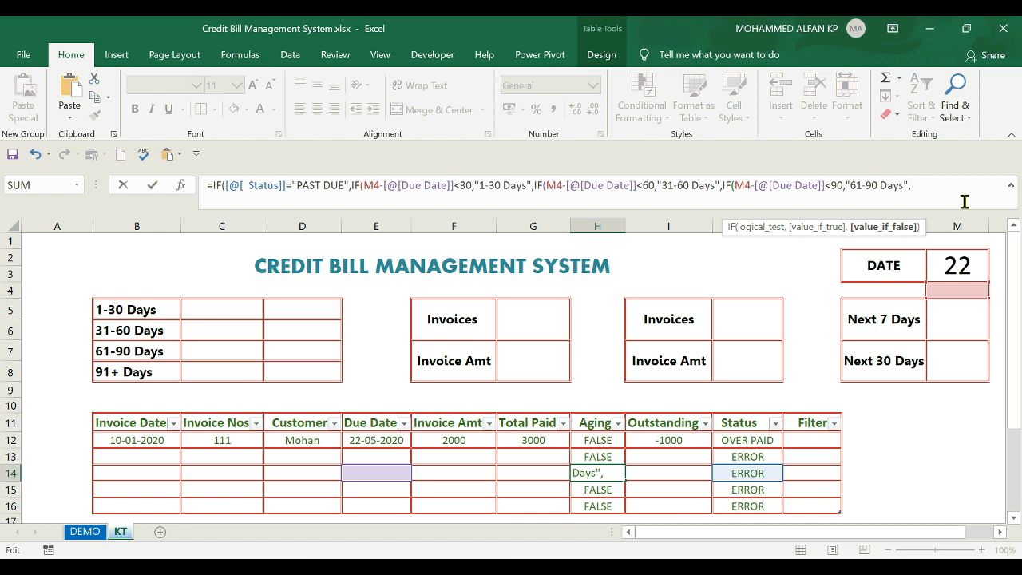
Step: Finish the Aging formula with "90+ Days" for older past-due bills and an empty text for any other status, then review the row's formulas
{"action": "type", "text": "\"90+ Days\")))"}
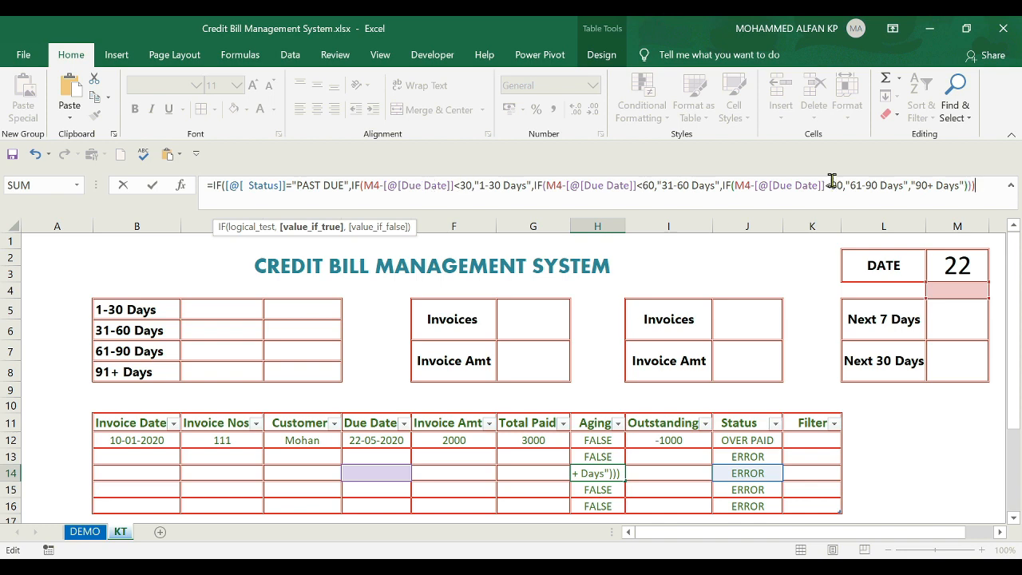
{"action": "type", "text": ",\"\""}
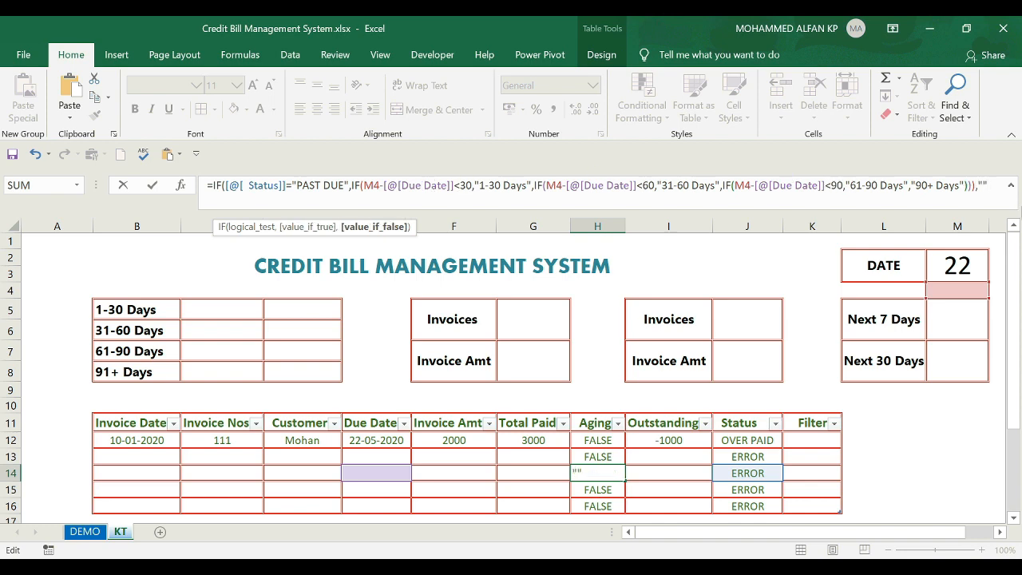
{"action": "type", "text": ")"}
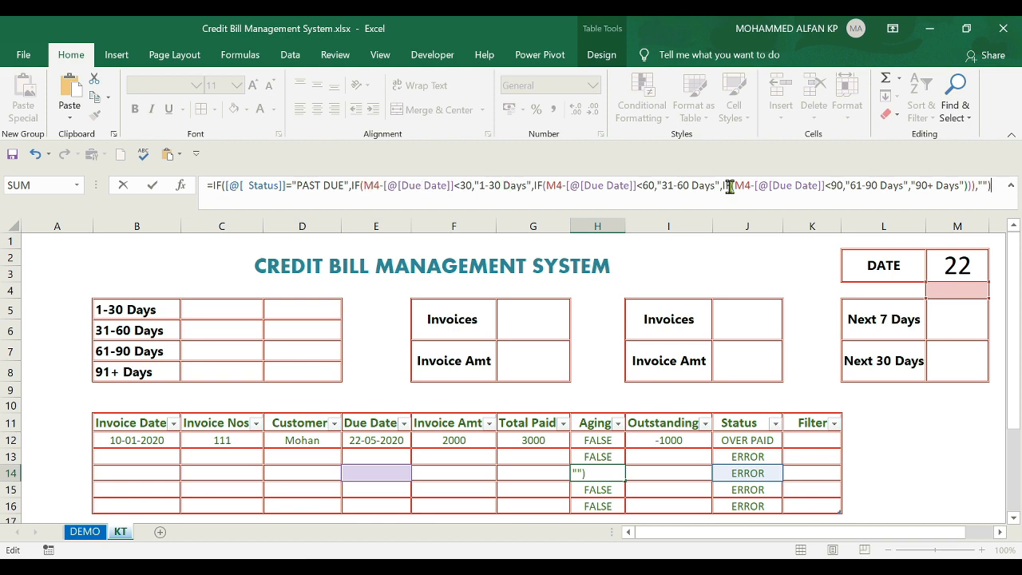
{"action": "left_click", "coordinate": [607, 426]}
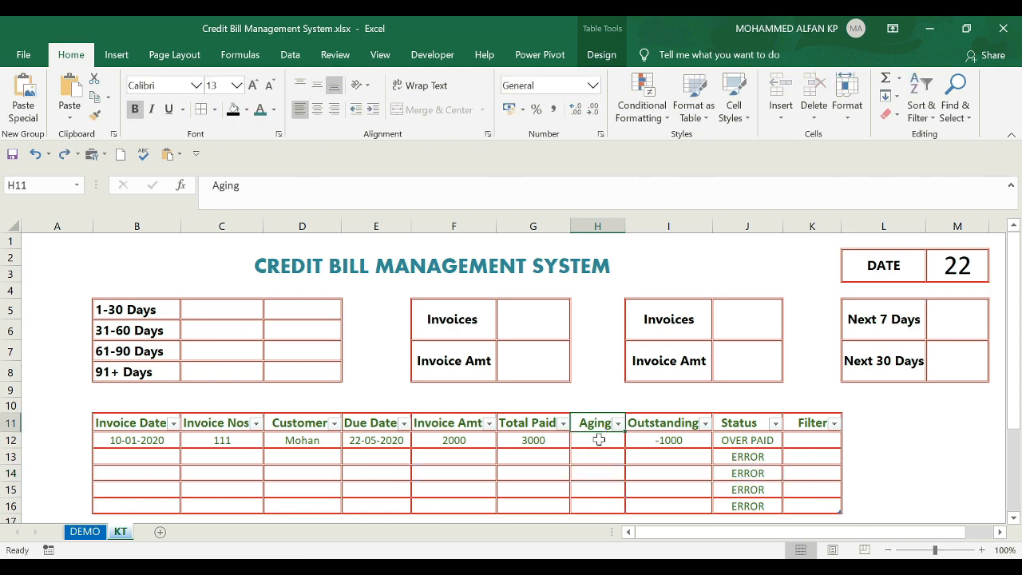
{"action": "left_click", "coordinate": [598, 439]}
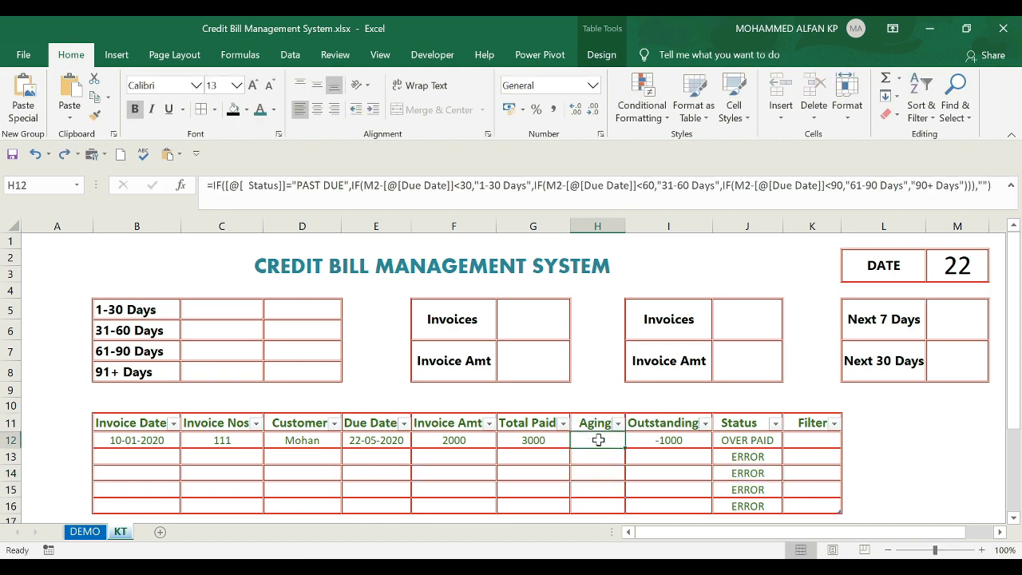
{"action": "left_click", "coordinate": [666, 441]}
{"action": "left_click", "coordinate": [734, 442]}
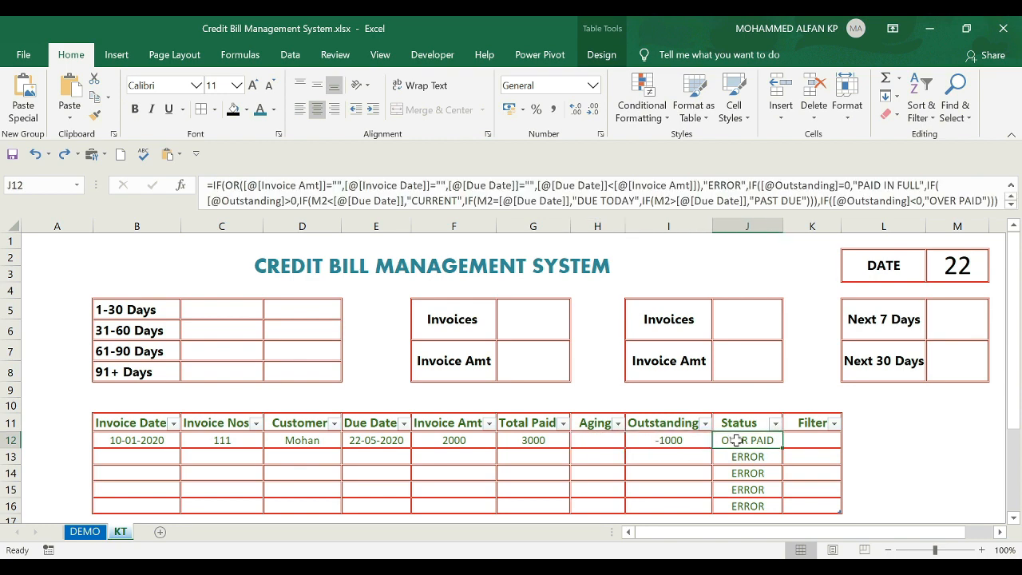
Step: Start the Filter formula in K12 with an IF containing AGGREGATE, using function 3 (COUNTA) and option 5 (Ignore hidden rows)
{"action": "left_click", "coordinate": [819, 439]}
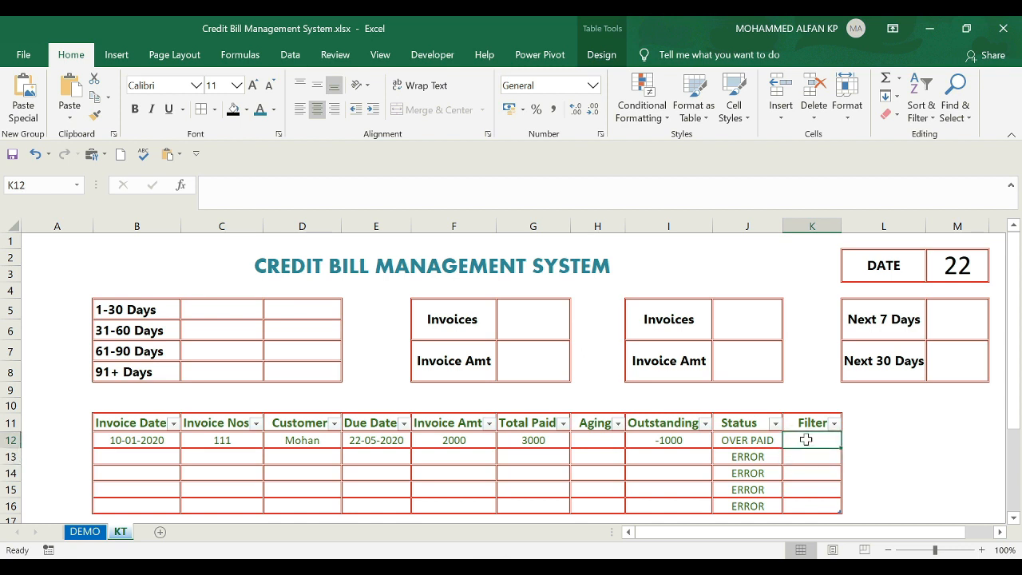
{"action": "type", "text": "=if("}
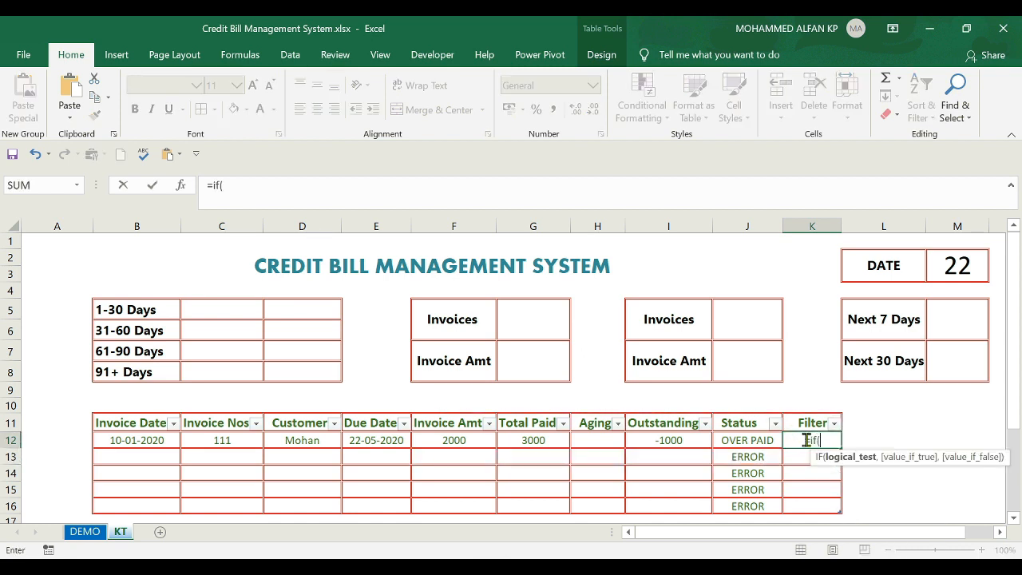
{"action": "type", "text": "agg"}
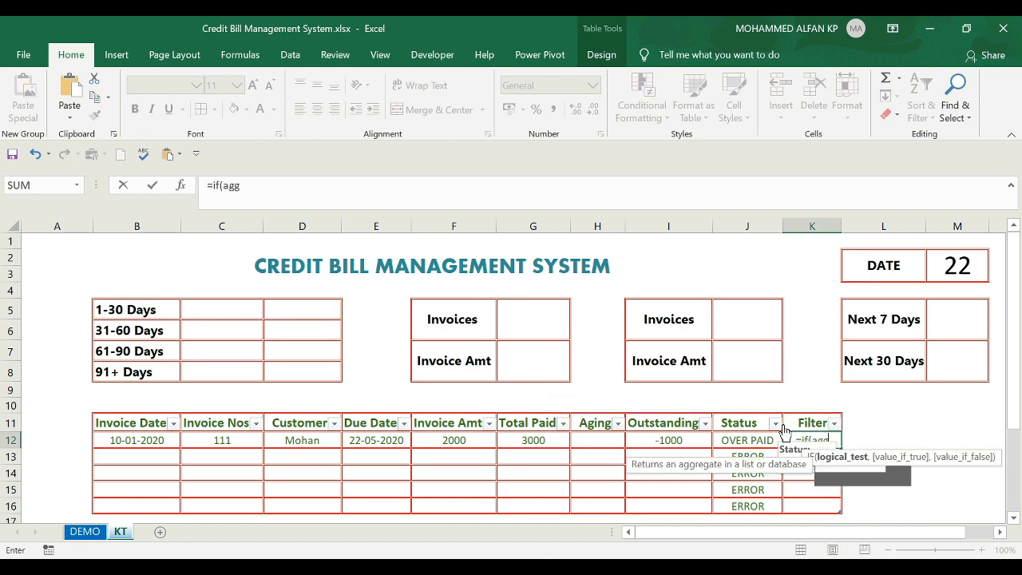
{"action": "double_click", "coordinate": [851, 466]}
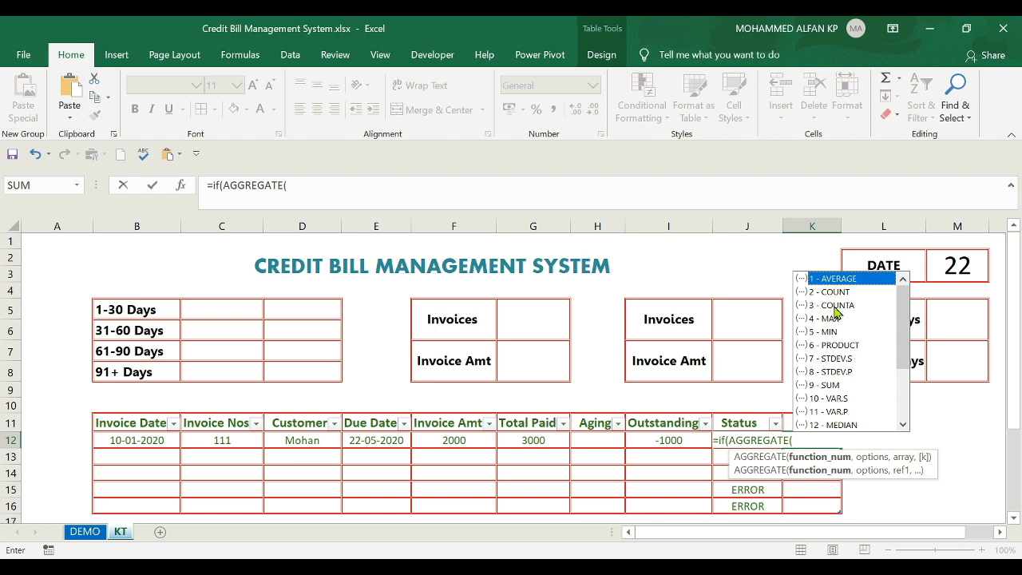
{"action": "double_click", "coordinate": [836, 305]}
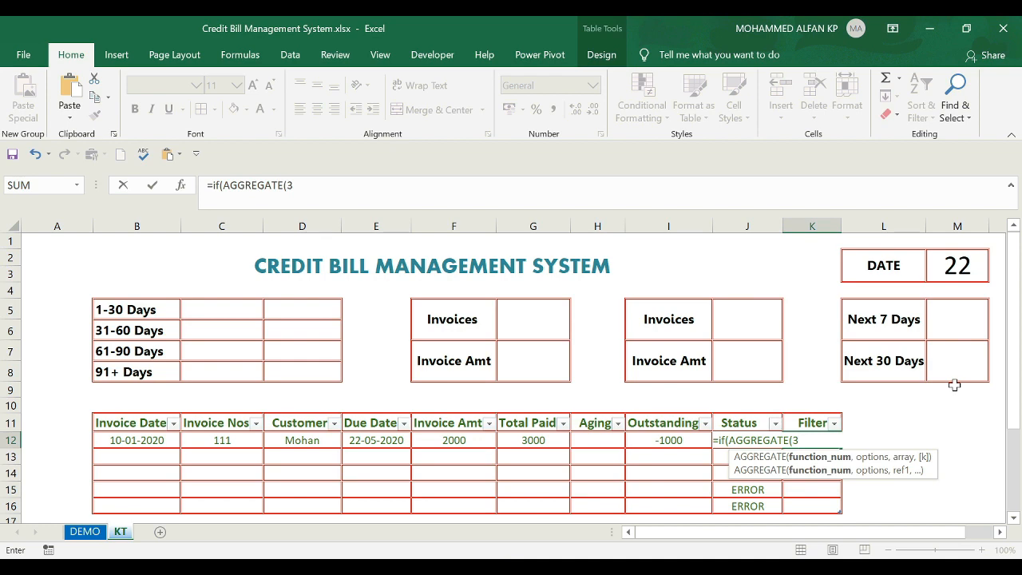
{"action": "type", "text": ","}
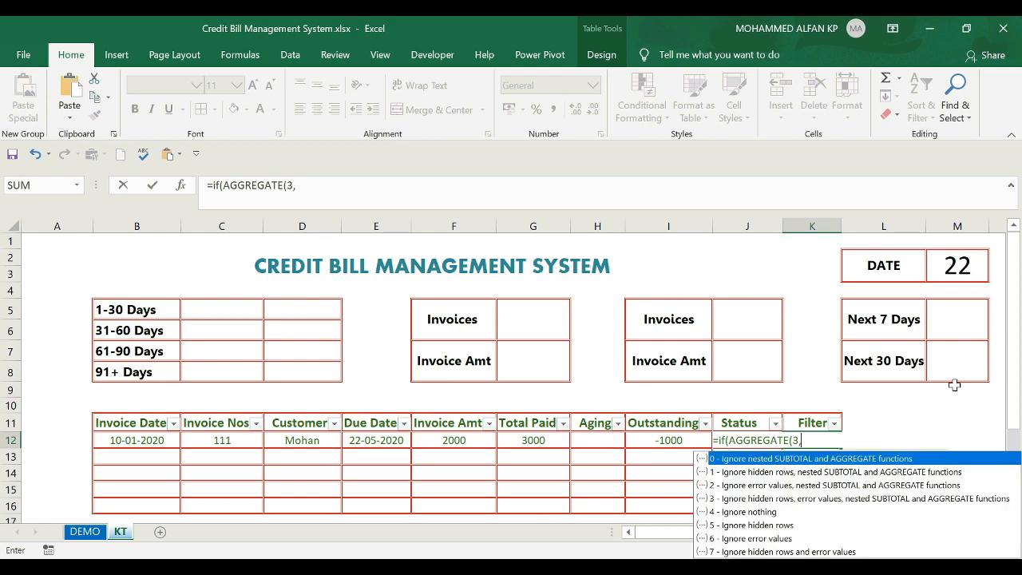
{"action": "double_click", "coordinate": [747, 525]}
{"action": "type", "text": ","}
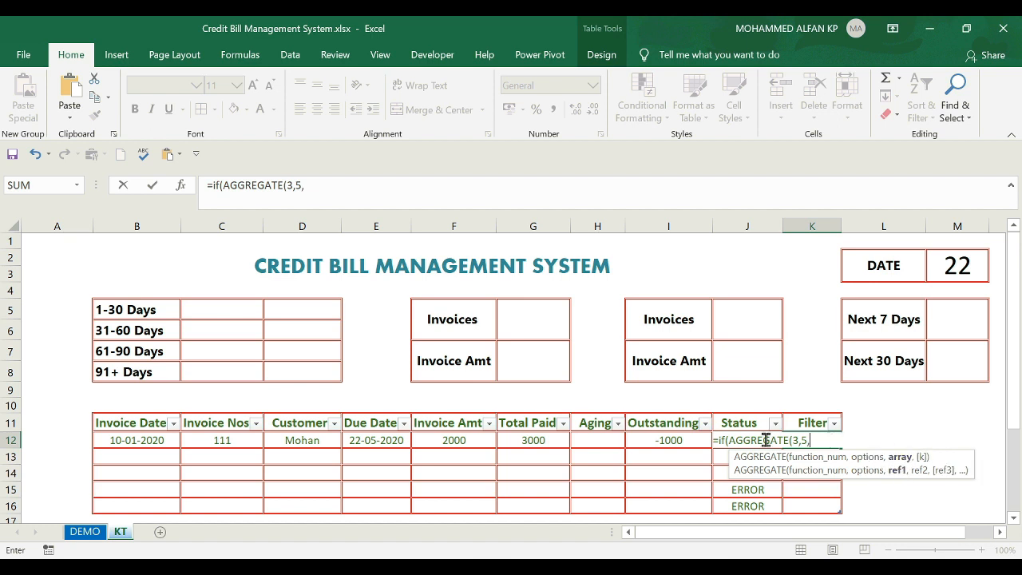
{"action": "left_click", "coordinate": [651, 439]}
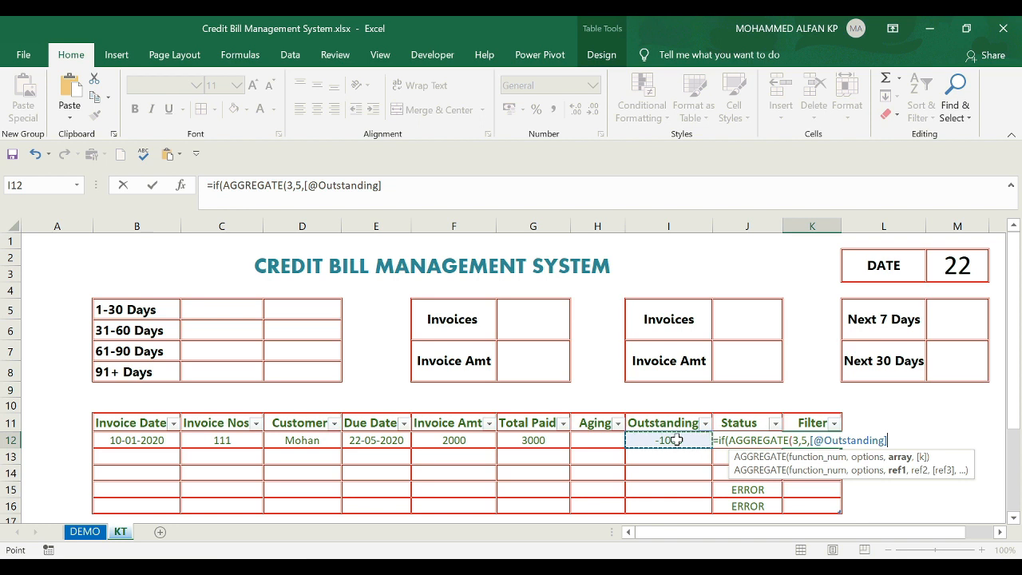
{"action": "type", "text": "="}
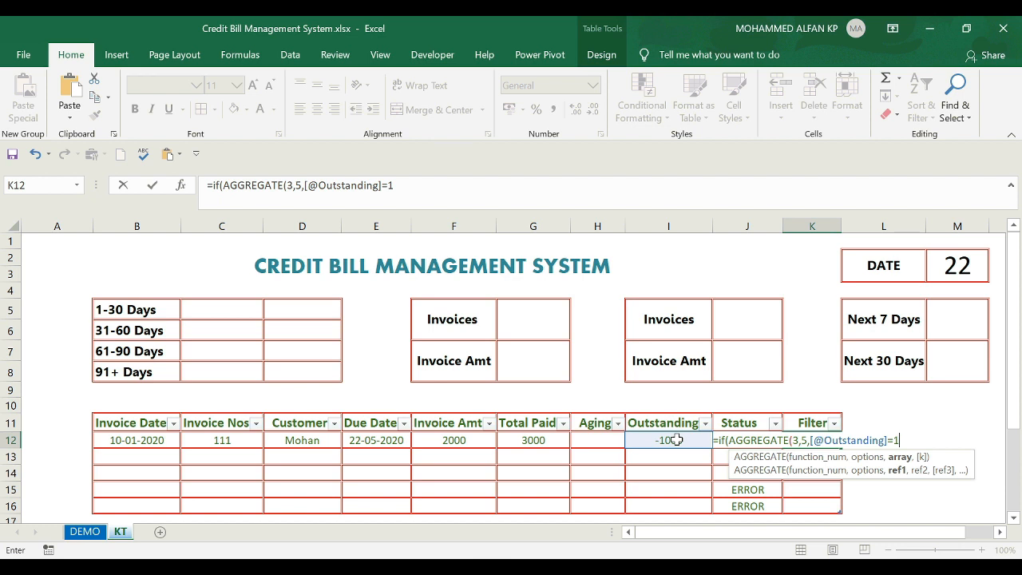
{"action": "type", "text": "1,"}
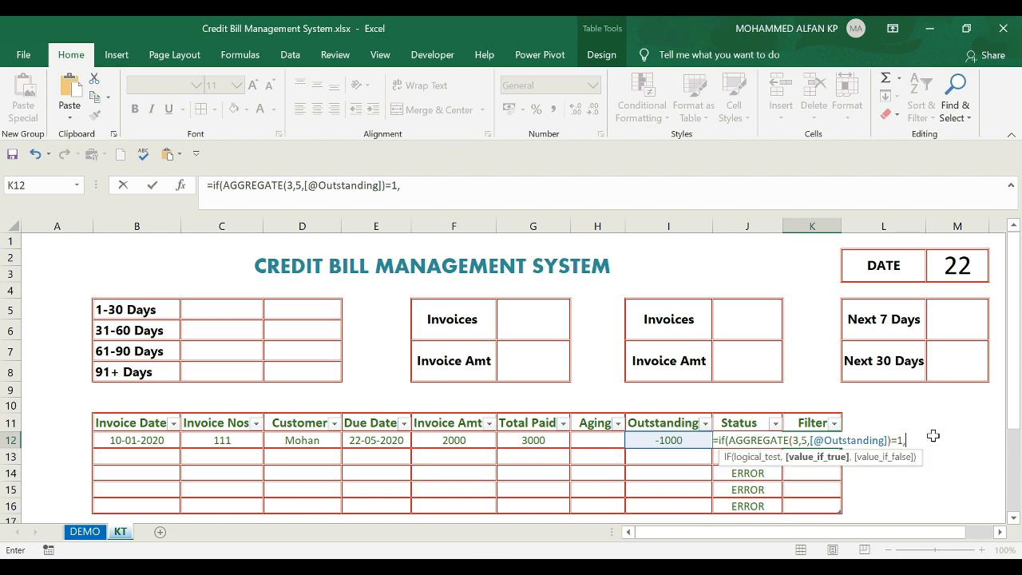
{"action": "type", "text": "1"}
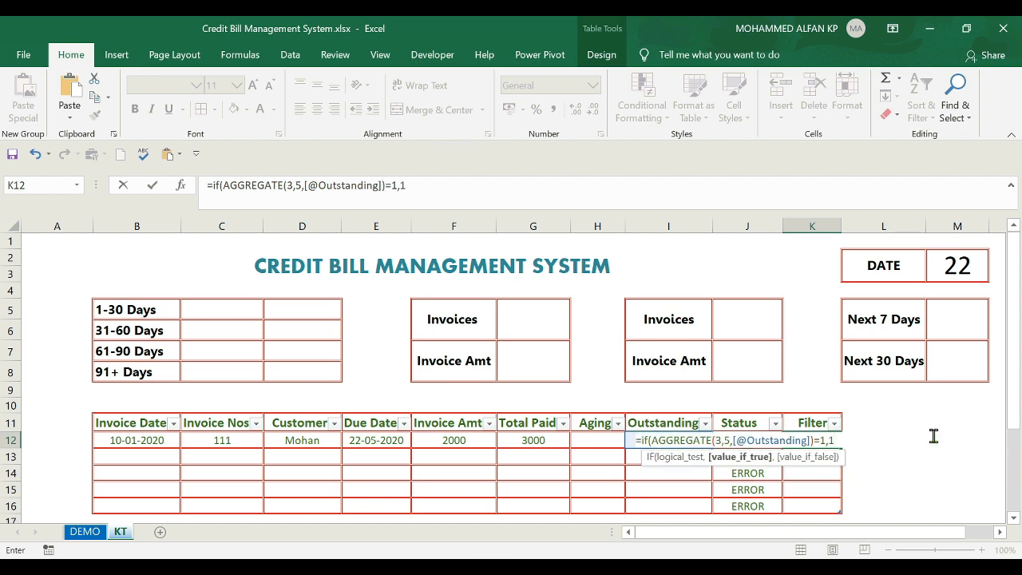
{"action": "type", "text": ",0"}
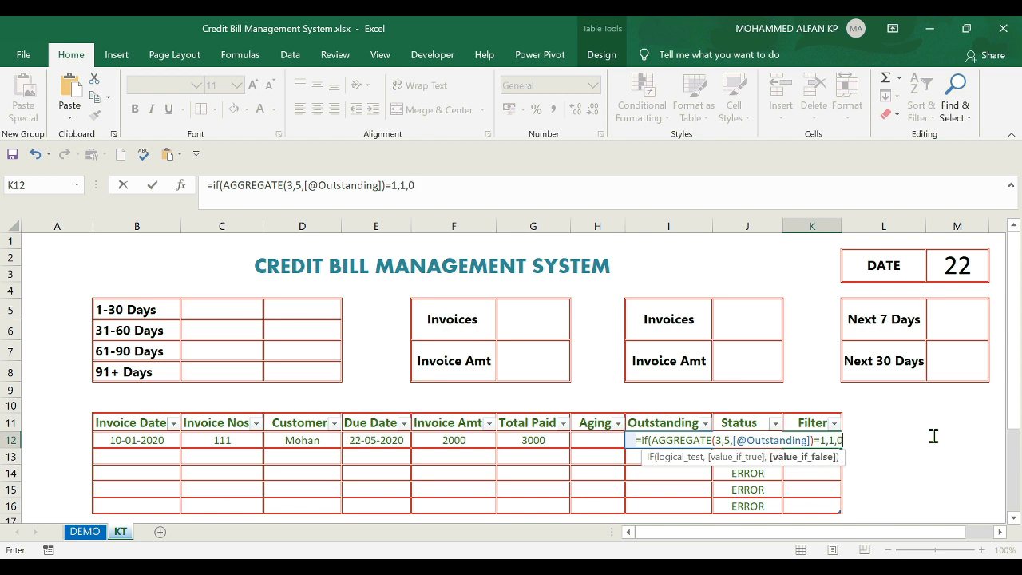
{"action": "type", "text": ")"}
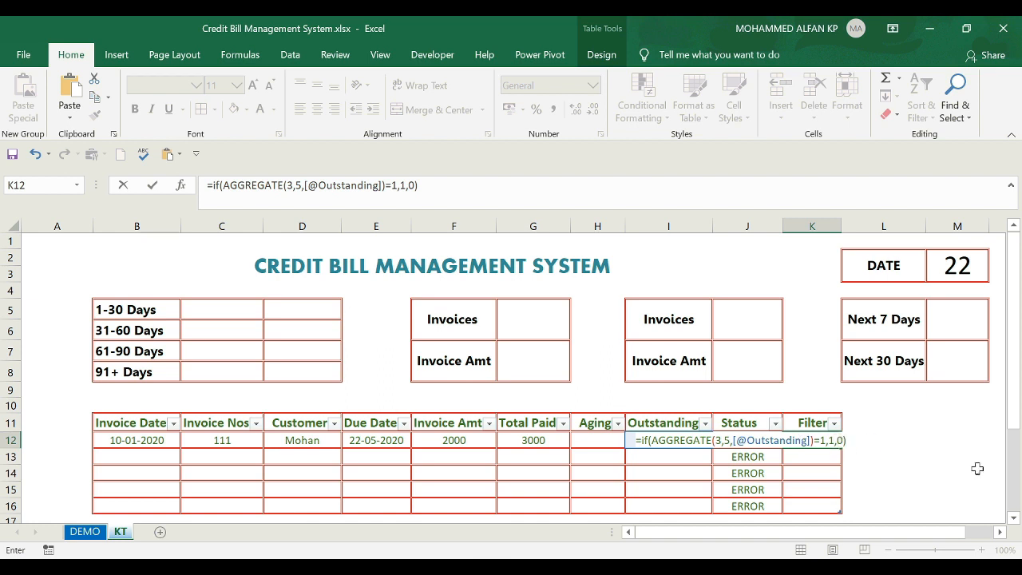
{"action": "key", "text": "Return"}
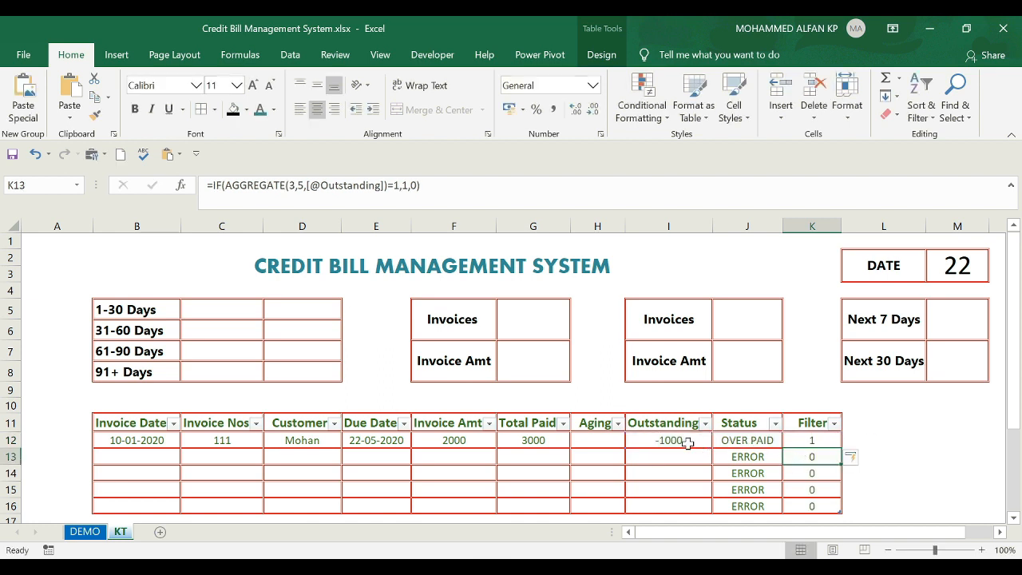
{"action": "left_click", "coordinate": [683, 440]}
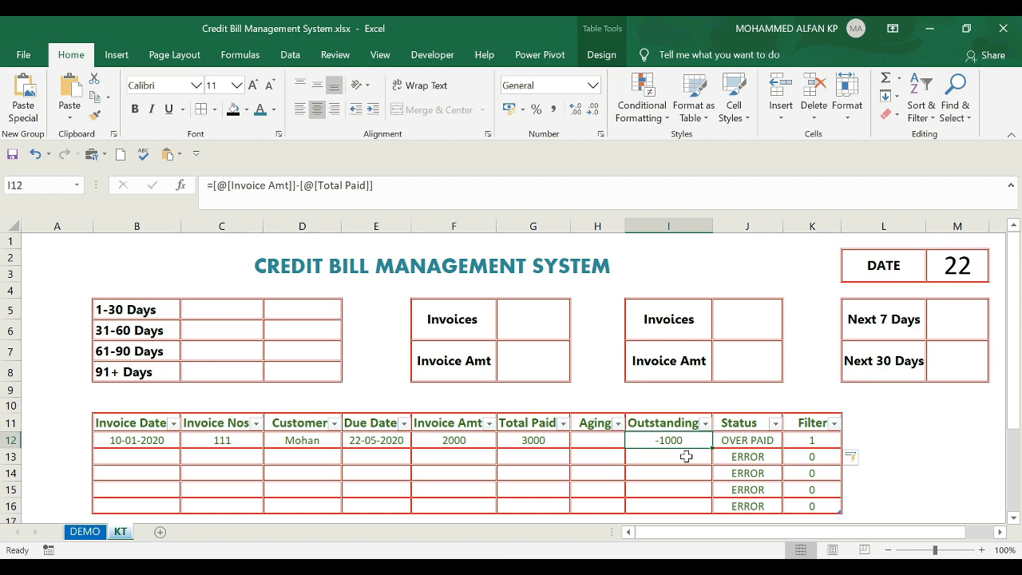
{"action": "left_click", "coordinate": [825, 437]}
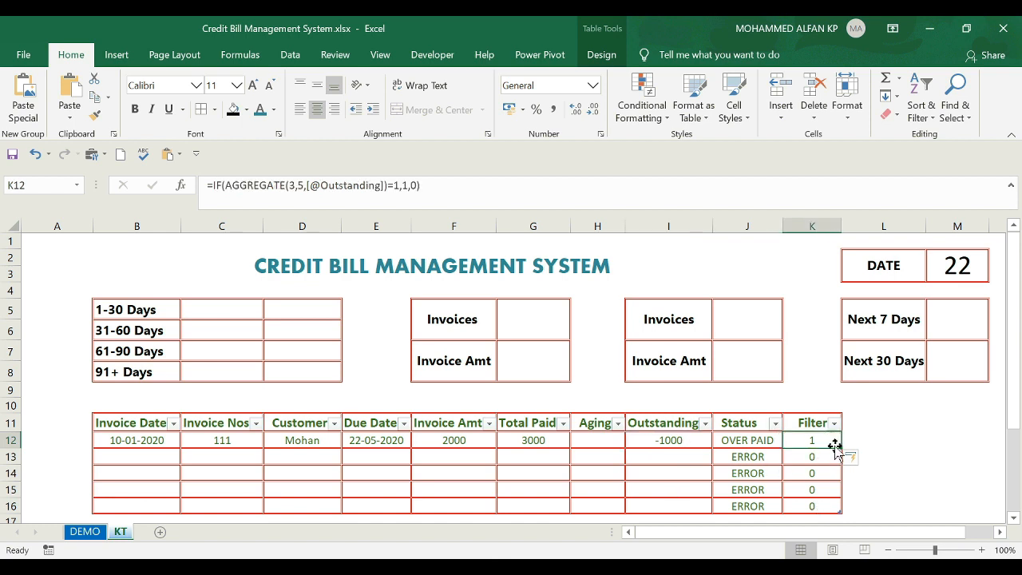
{"action": "left_click_drag", "start_coordinate": [840, 445], "coordinate": [844, 511]}
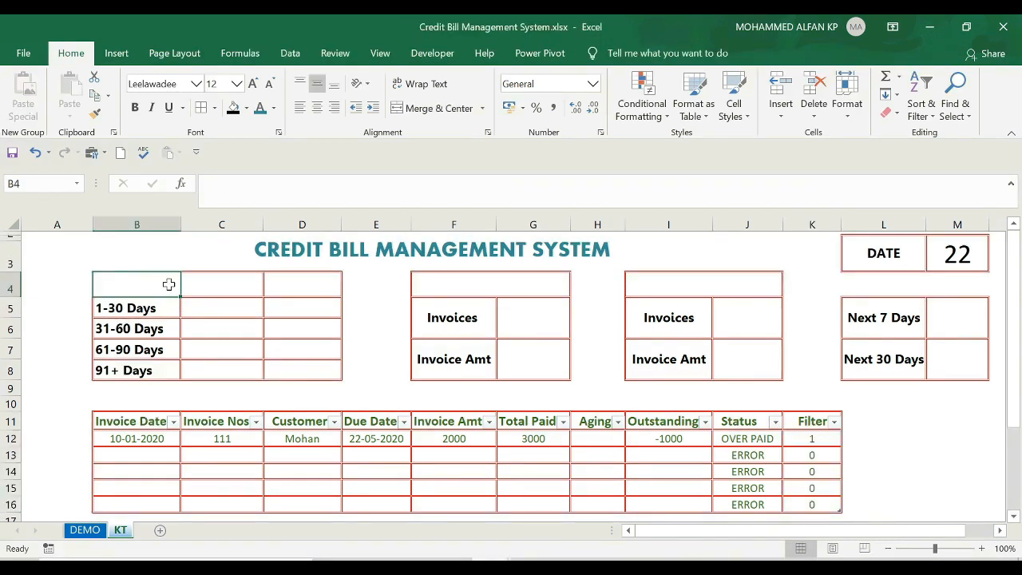
Step: Enter the headings AGE, COUNT and AMOUNT in B4:D4 above the aging summary
{"action": "type", "text": "AGE"}
{"action": "key", "text": "Tab"}
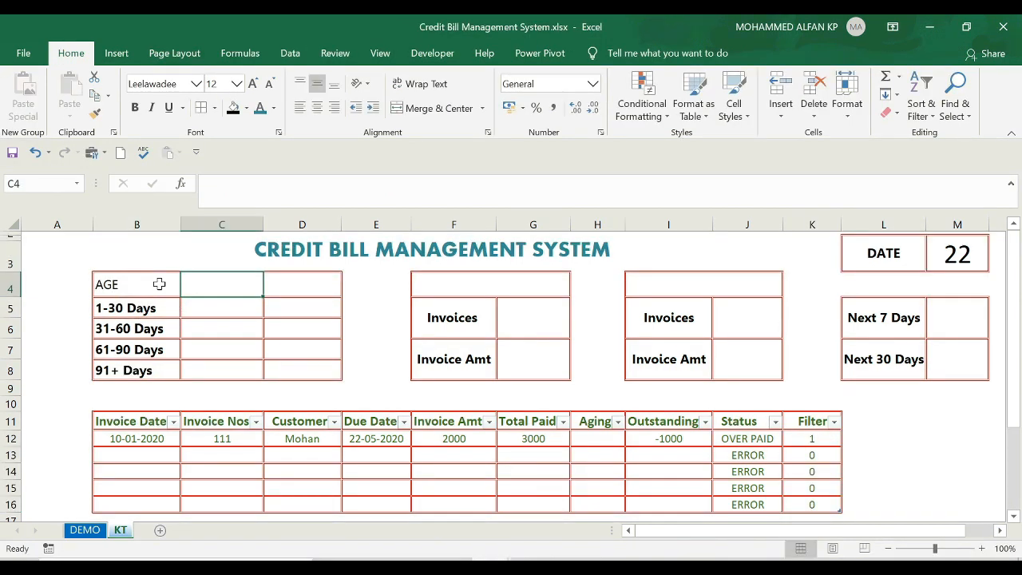
{"action": "type", "text": "COUNT"}
{"action": "key", "text": "Tab"}
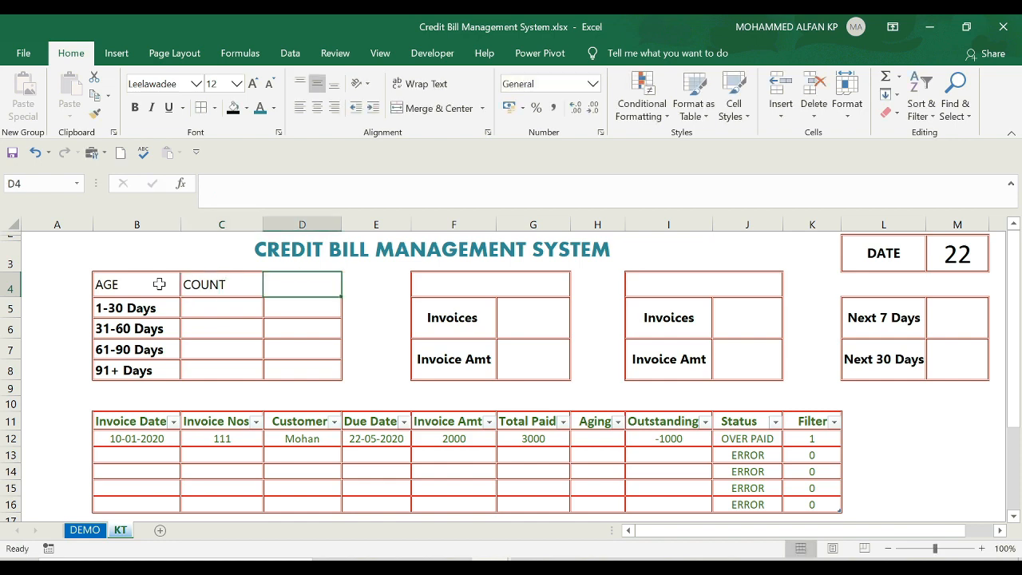
{"action": "type", "text": "AMOUNT"}
{"action": "key", "text": "Tab"}
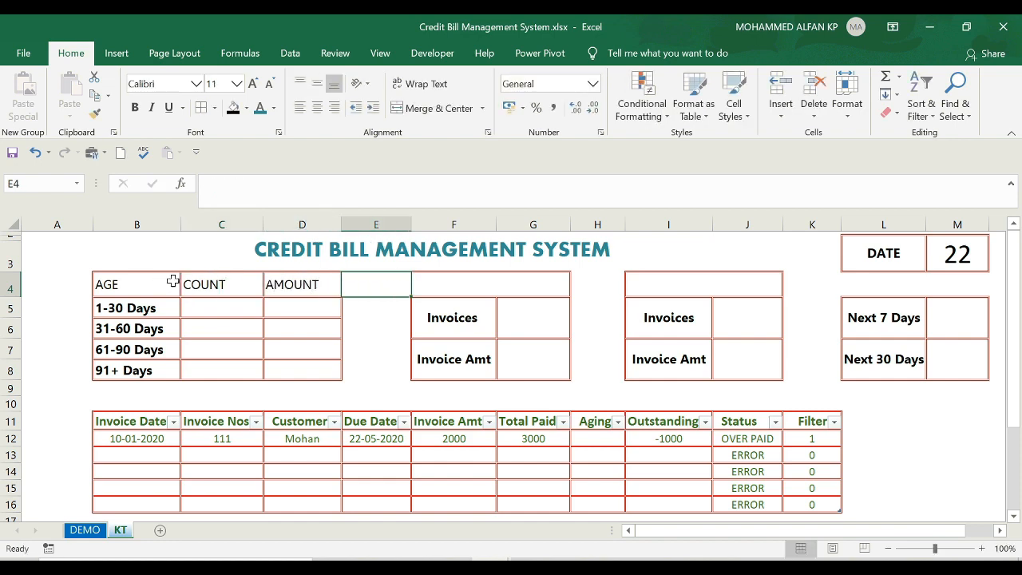
Step: Enter the heading CURRENT in F4 and PAST DUE in I4 above the two invoice summary blocks
{"action": "left_click", "coordinate": [460, 288]}
{"action": "type", "text": "CURR"}
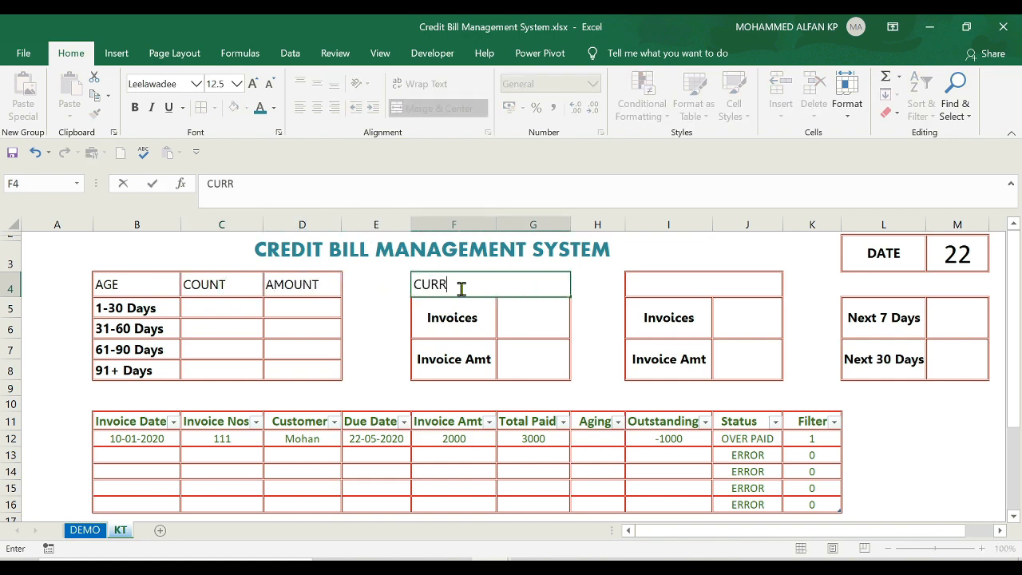
{"action": "type", "text": "ENT"}
{"action": "key", "text": "Tab"}
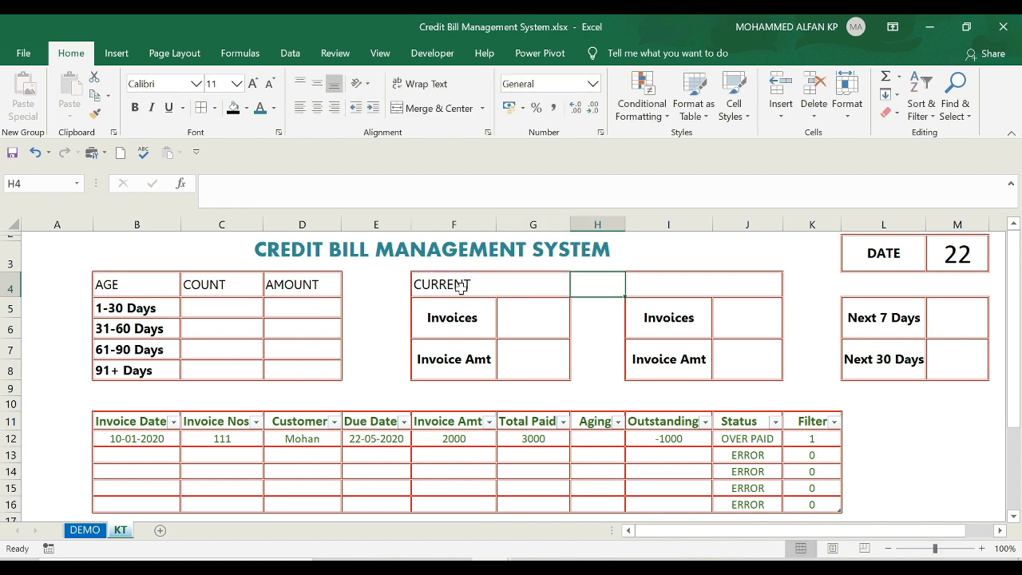
{"action": "left_click", "coordinate": [668, 289]}
{"action": "type", "text": "PAST DUE"}
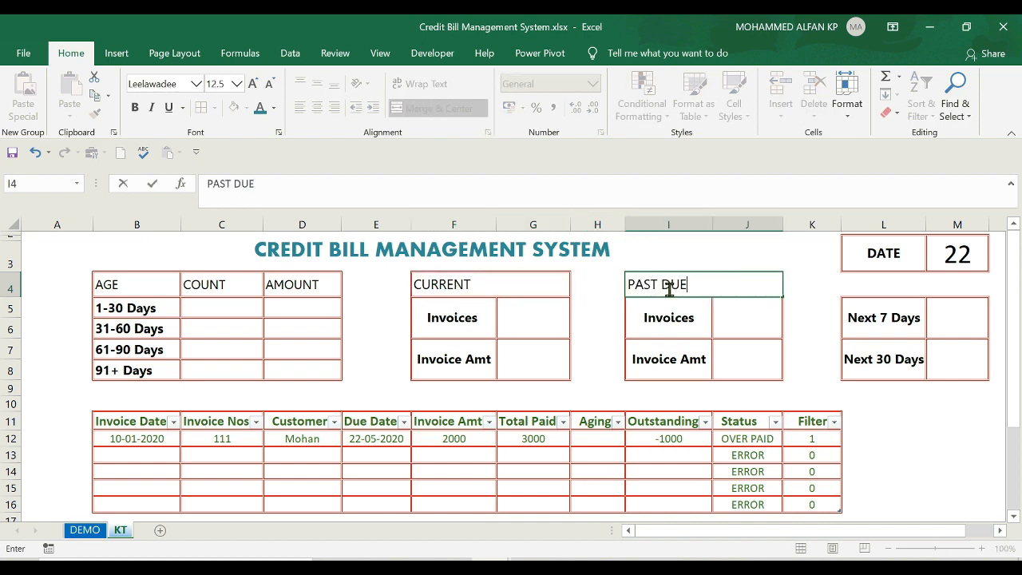
{"action": "key", "text": "Return"}
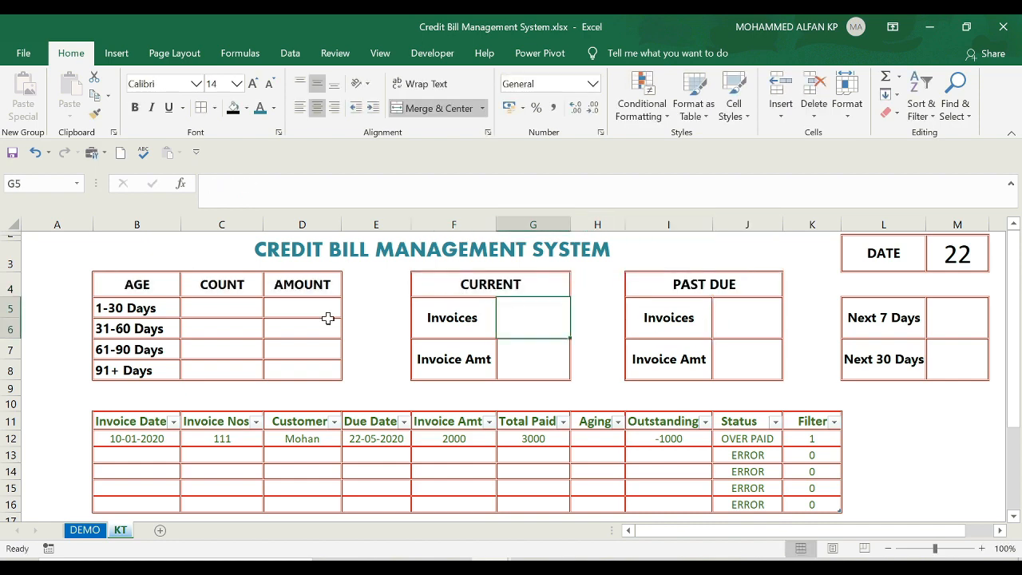
Step: Start a COUNTIFS formula in C5 for the 1-30 Days count, matching the BillingSystem Aging column against B5
{"action": "left_click", "coordinate": [226, 313]}
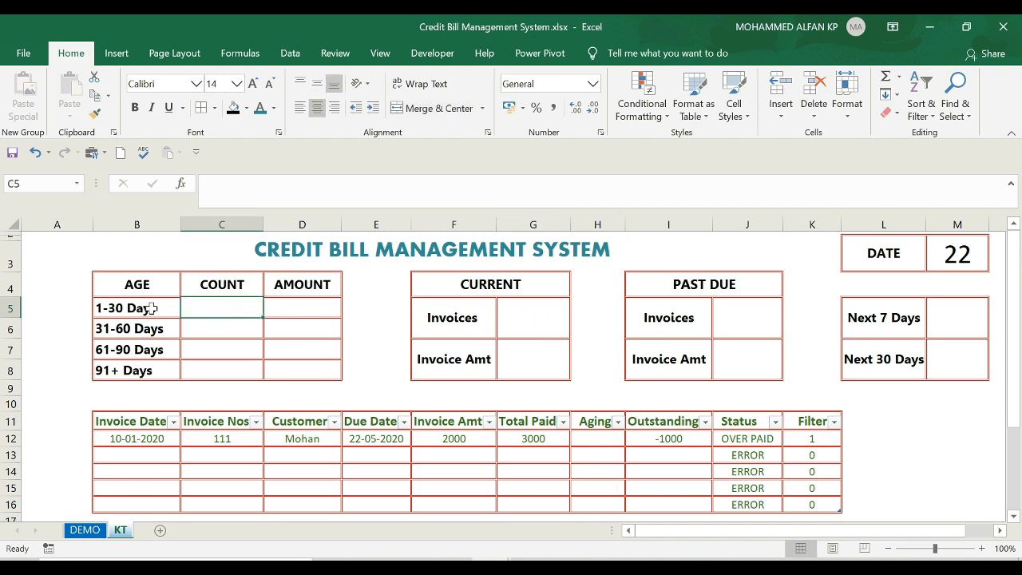
{"action": "double_click", "coordinate": [228, 309]}
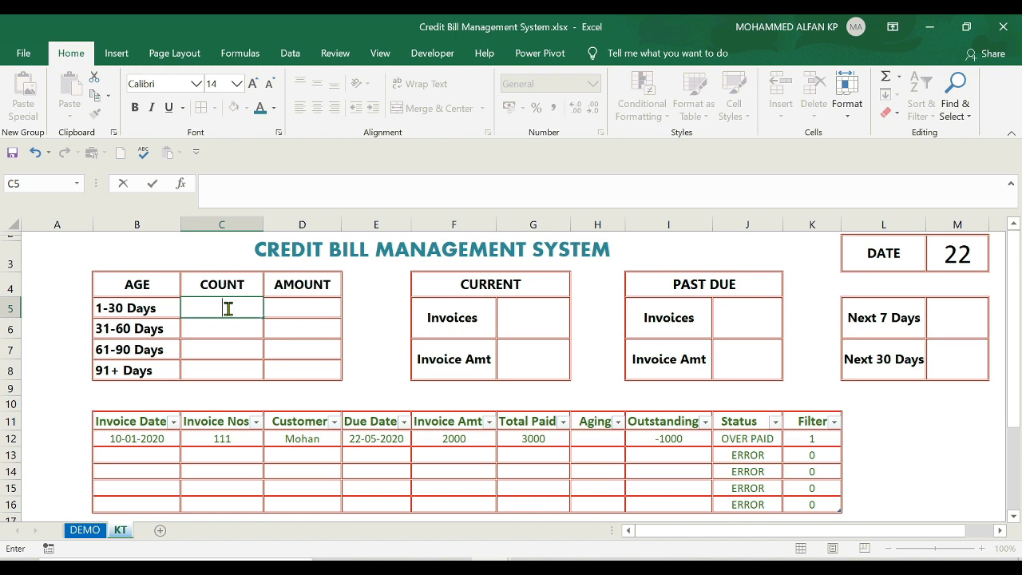
{"action": "key", "text": "Escape"}
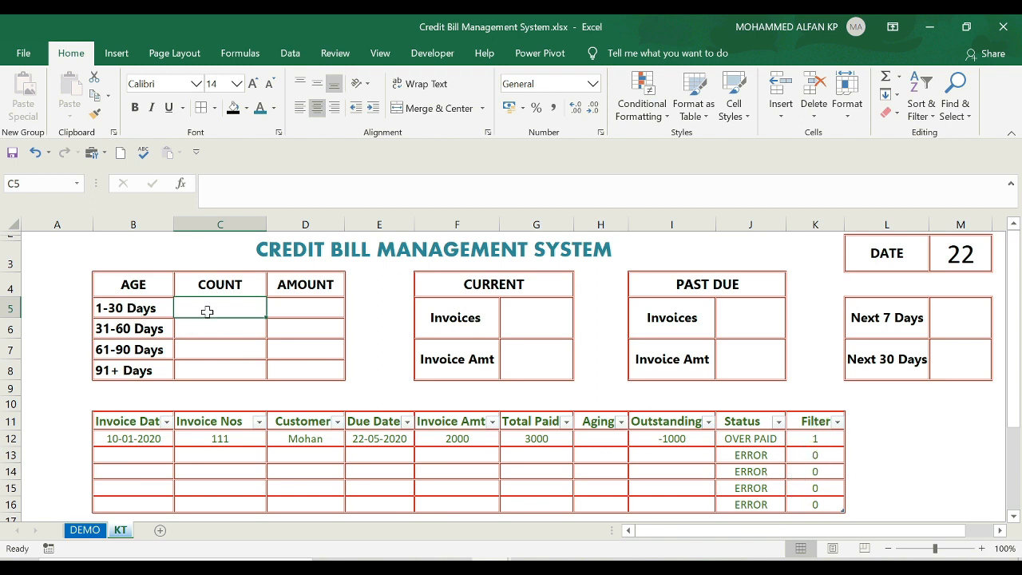
{"action": "type", "text": "=CO"}
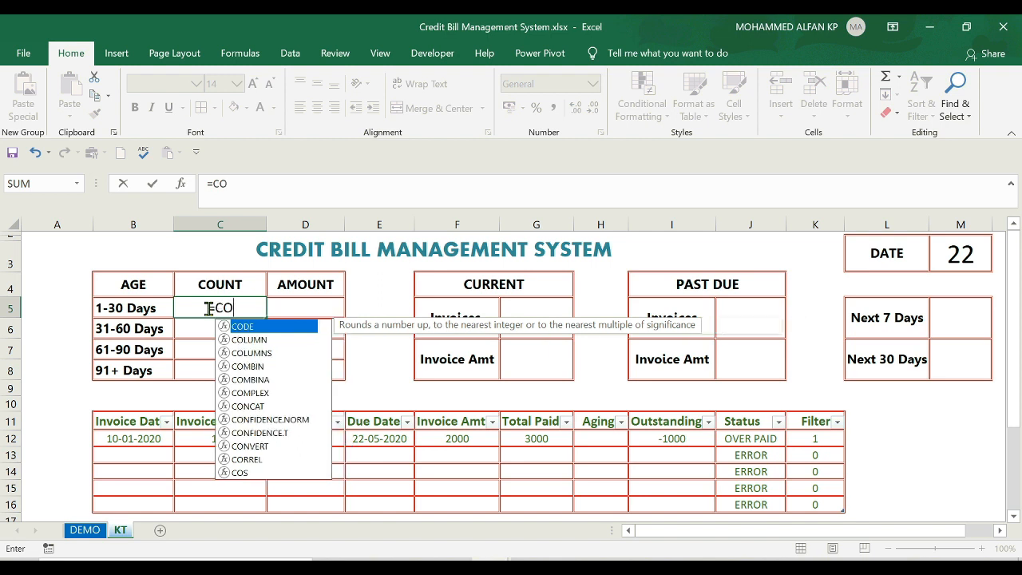
{"action": "type", "text": "UNTIFS"}
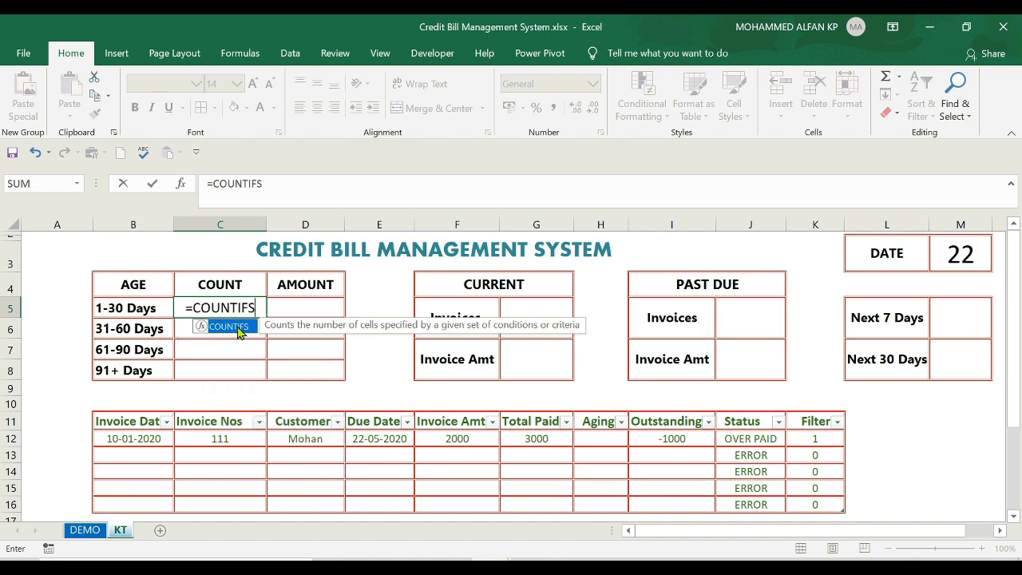
{"action": "type", "text": "("}
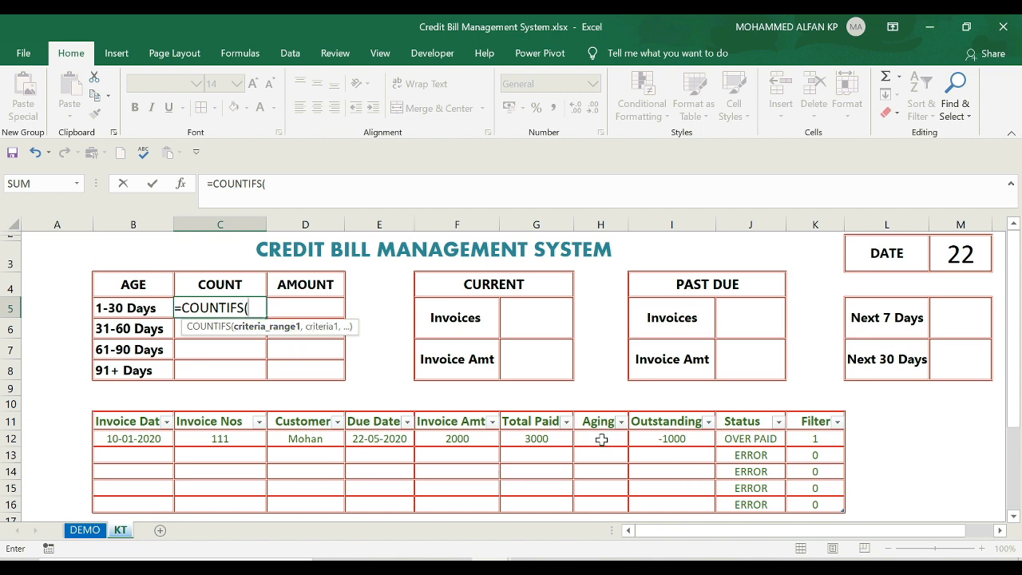
{"action": "left_click_drag", "start_coordinate": [600, 440], "coordinate": [599, 501]}
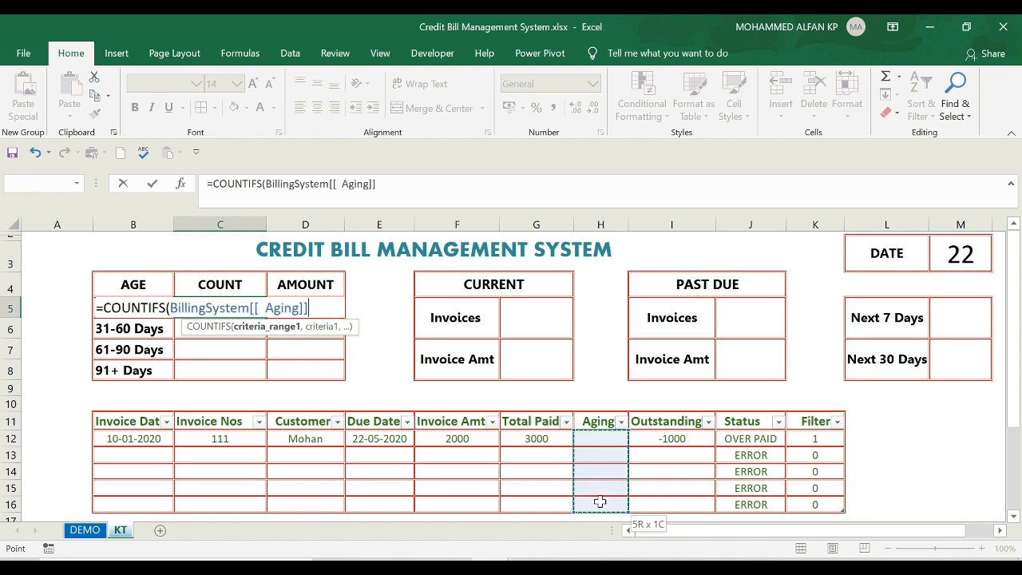
{"action": "type", "text": ","}
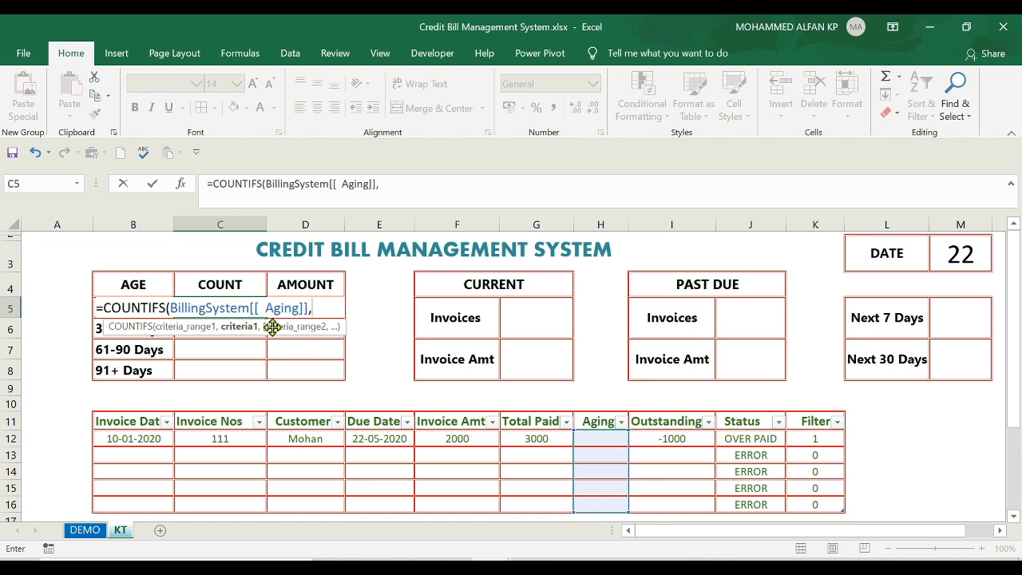
{"action": "left_click", "coordinate": [95, 306]}
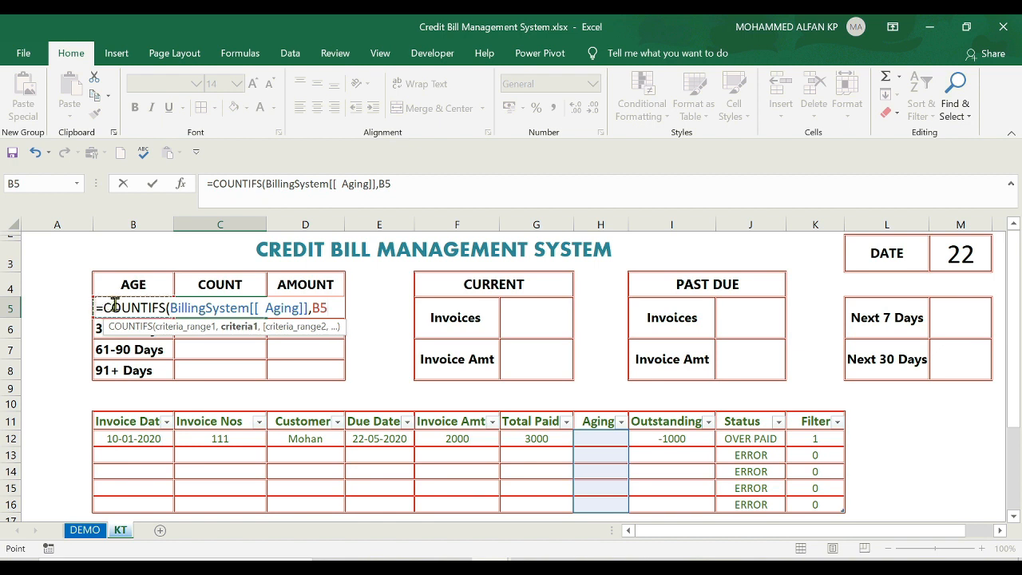
Step: Add the Filter column with criterion K12 to the COUNTIFS formula, and fill it down to C8
{"action": "type", "text": ","}
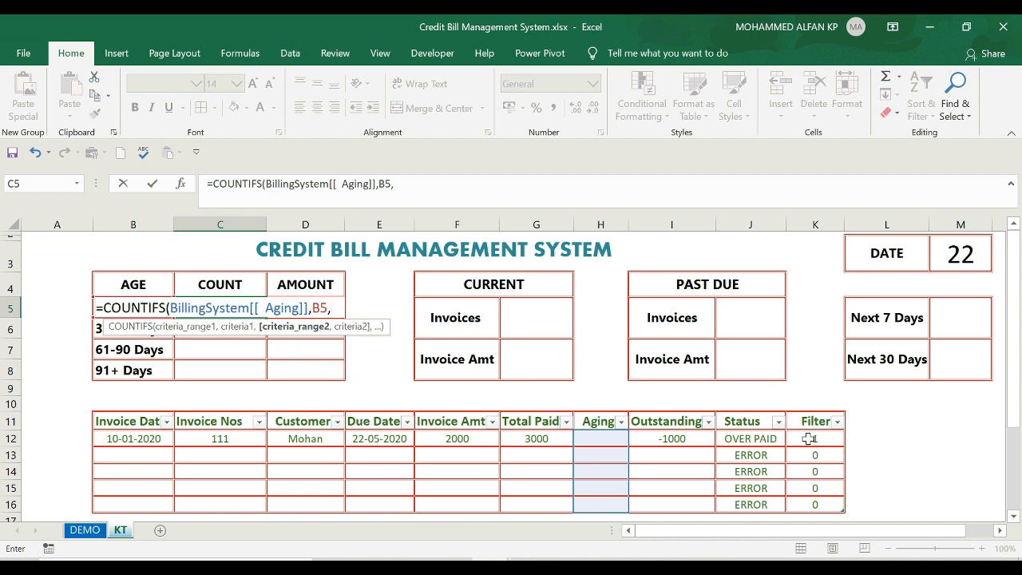
{"action": "left_click_drag", "start_coordinate": [808, 438], "coordinate": [812, 502]}
{"action": "type", "text": ","}
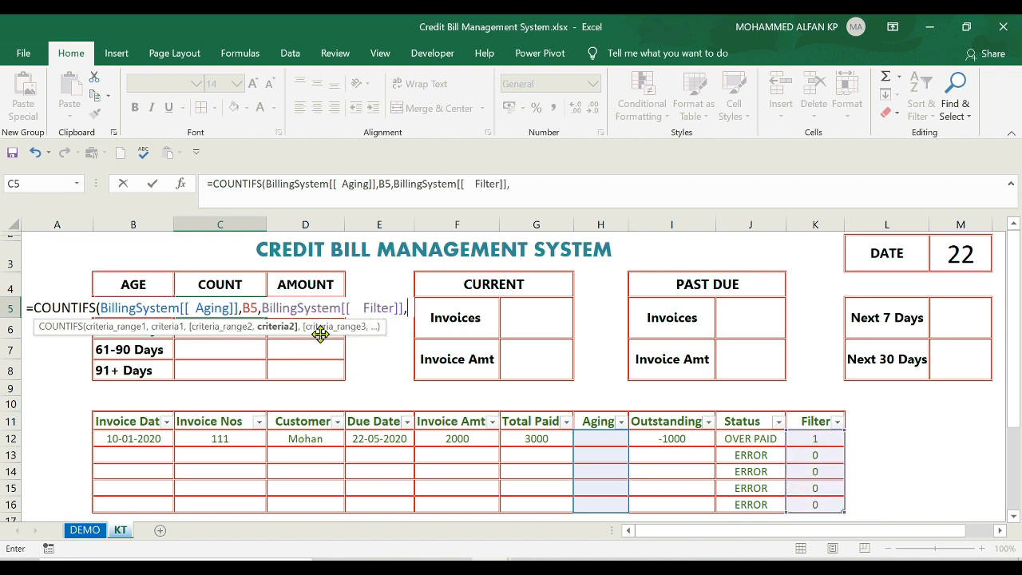
{"action": "left_click", "coordinate": [816, 440]}
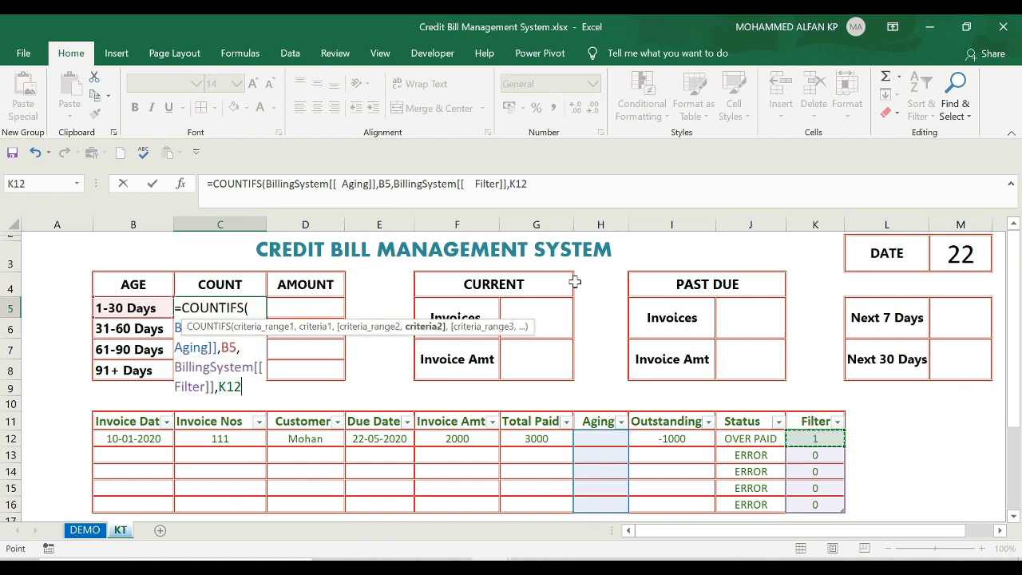
{"action": "type", "text": ")"}
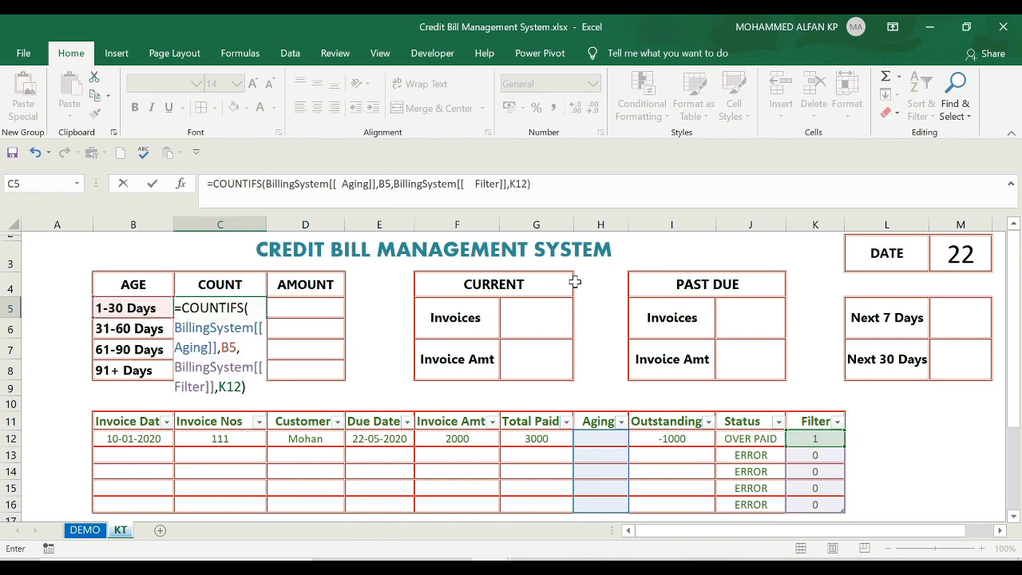
{"action": "key", "text": "Return"}
{"action": "left_click", "coordinate": [246, 310]}
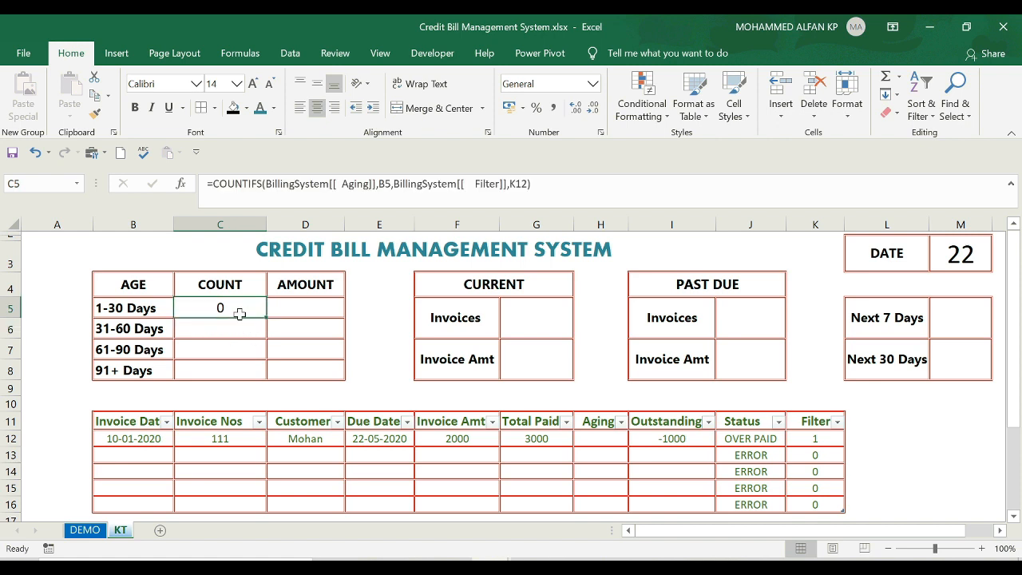
{"action": "left_click_drag", "start_coordinate": [265, 317], "coordinate": [267, 377]}
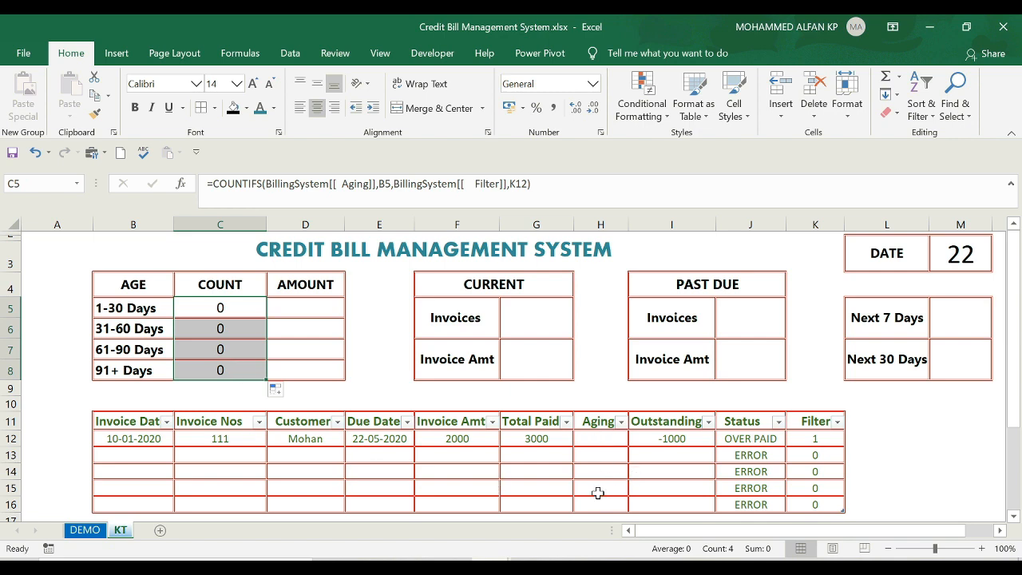
Step: Start a SUMIFS formula in D5 that sums the BillingSystem Outstanding column where the Aging column matches B5
{"action": "left_click", "coordinate": [301, 308]}
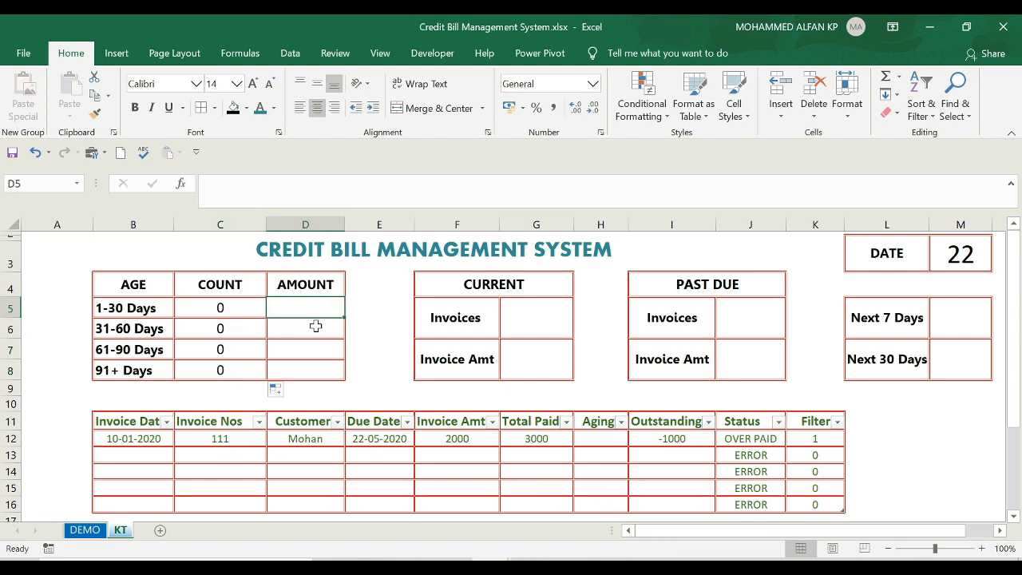
{"action": "type", "text": "=SUMIFS"}
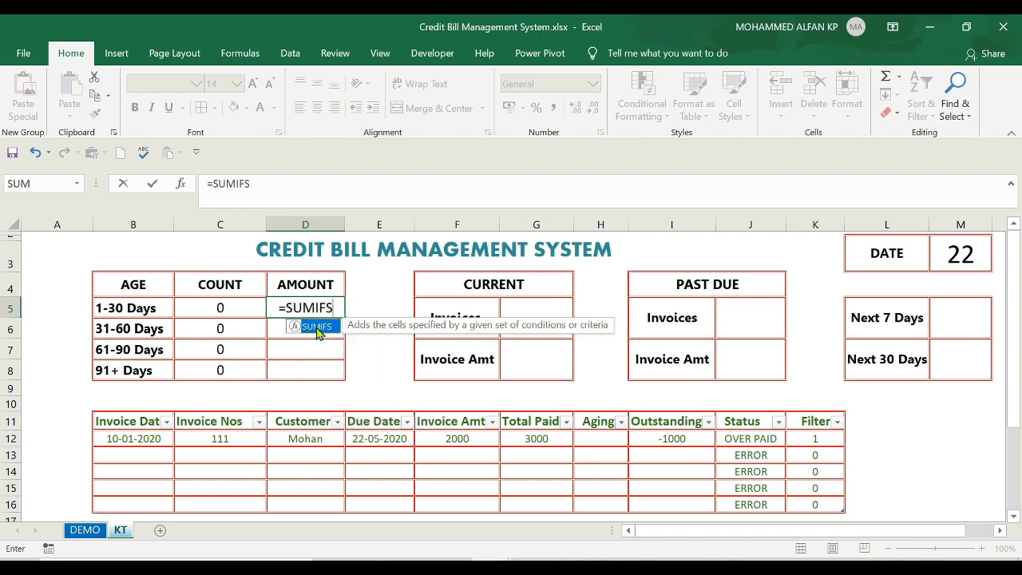
{"action": "double_click", "coordinate": [316, 328]}
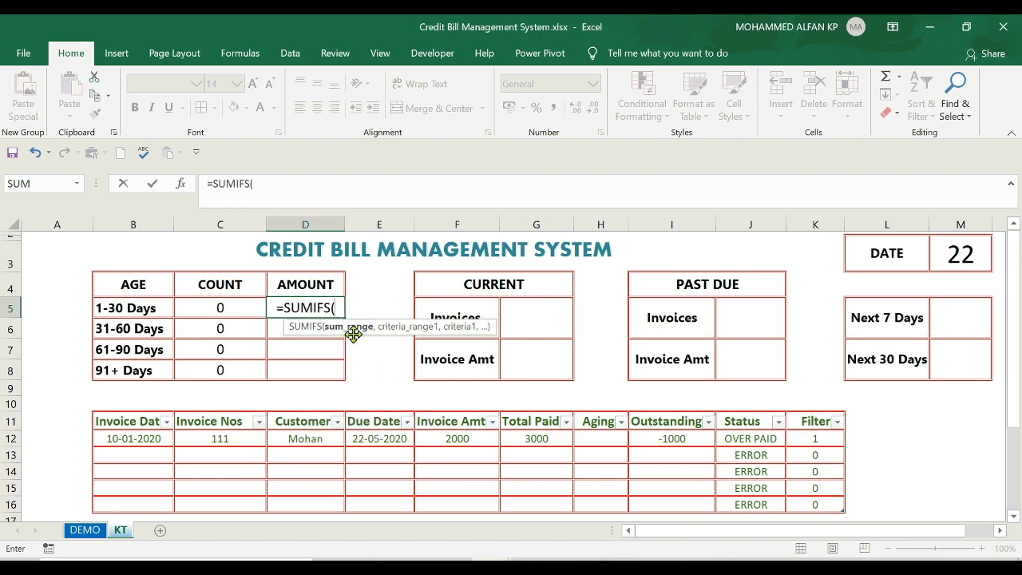
{"action": "scroll", "coordinate": [363, 346], "scroll_direction": "down", "scroll_amount": 1}
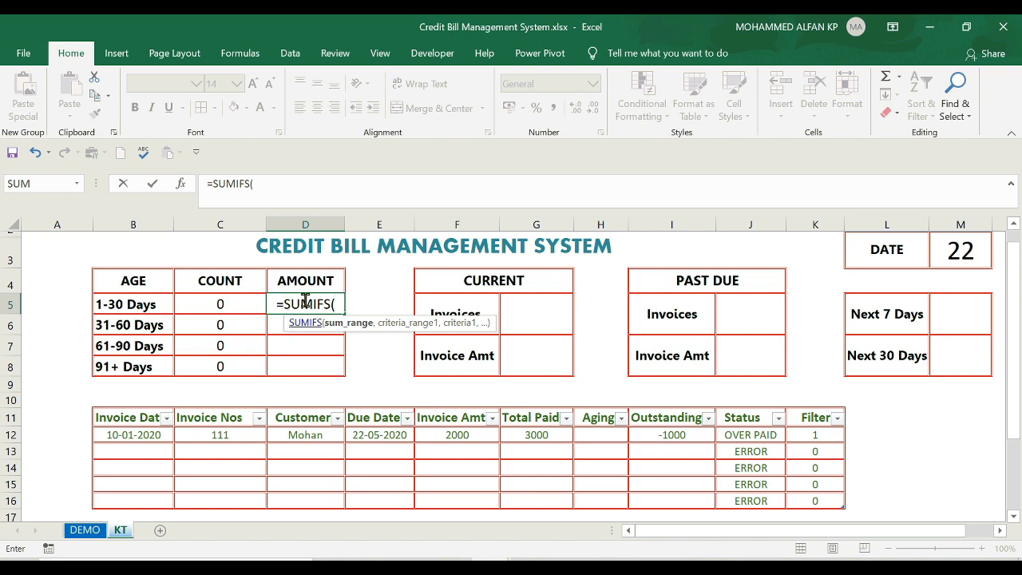
{"action": "left_click_drag", "start_coordinate": [676, 433], "coordinate": [675, 500]}
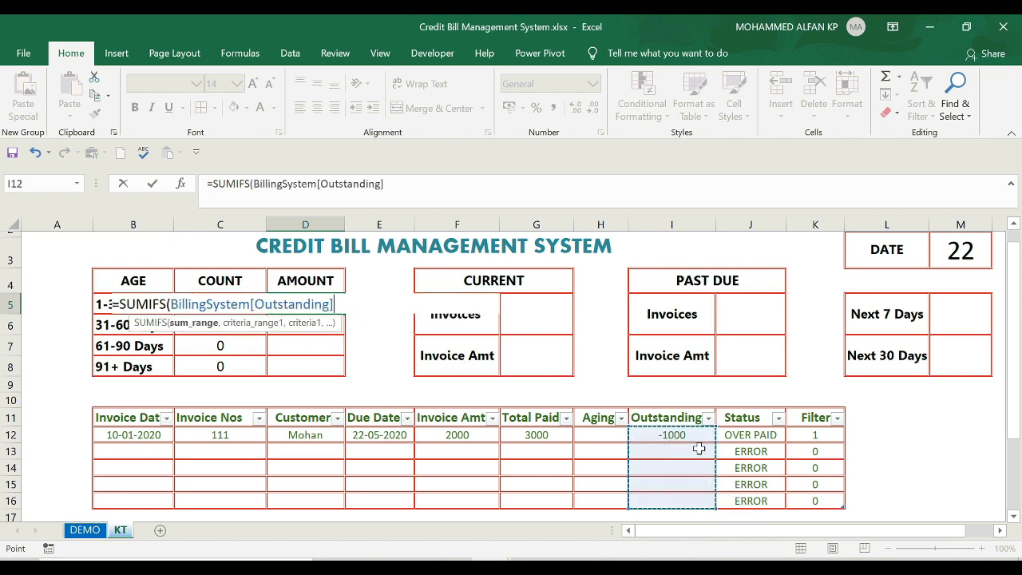
{"action": "type", "text": ","}
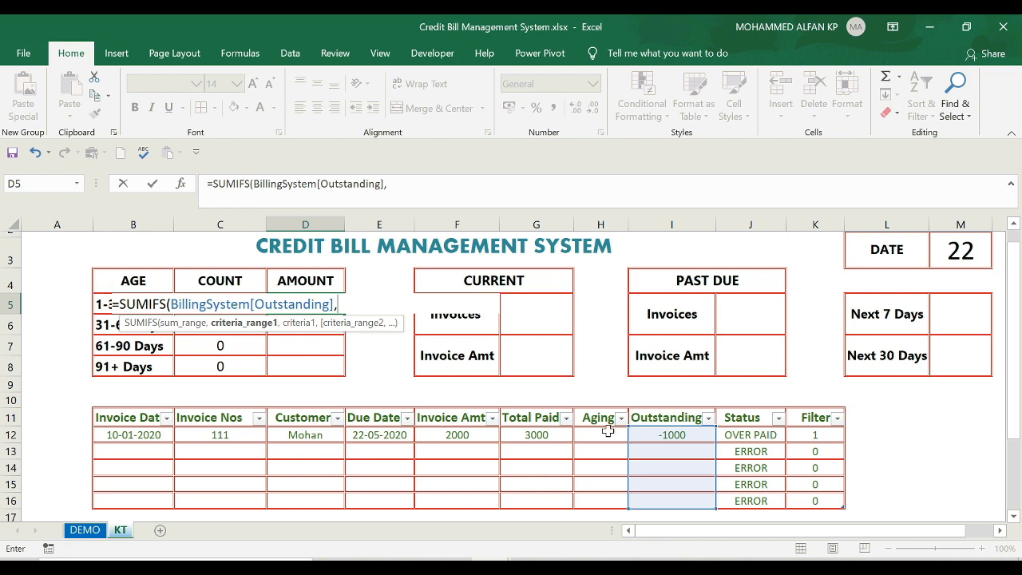
{"action": "left_click_drag", "start_coordinate": [604, 432], "coordinate": [604, 501]}
{"action": "type", "text": ","}
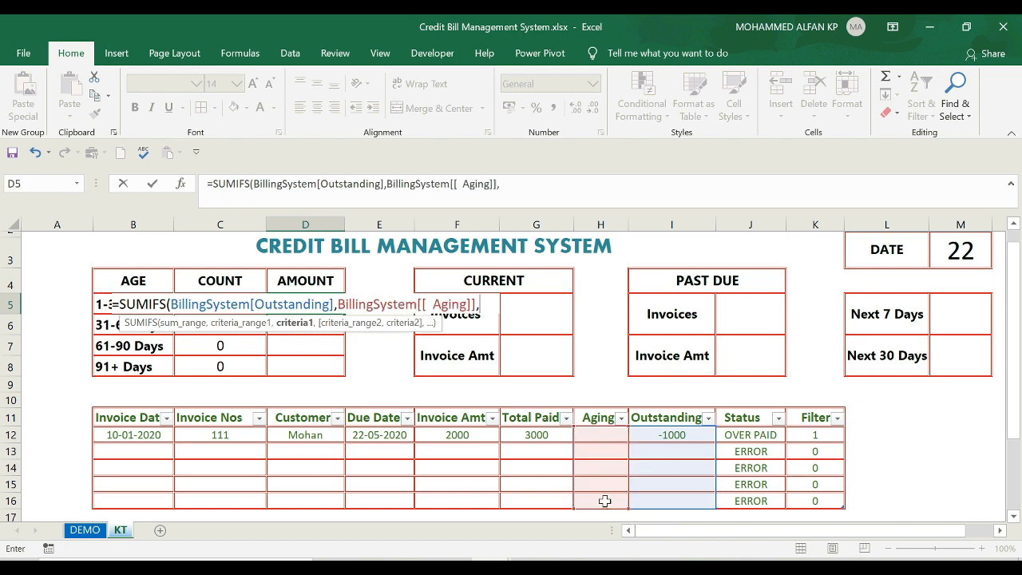
{"action": "left_click", "coordinate": [101, 305]}
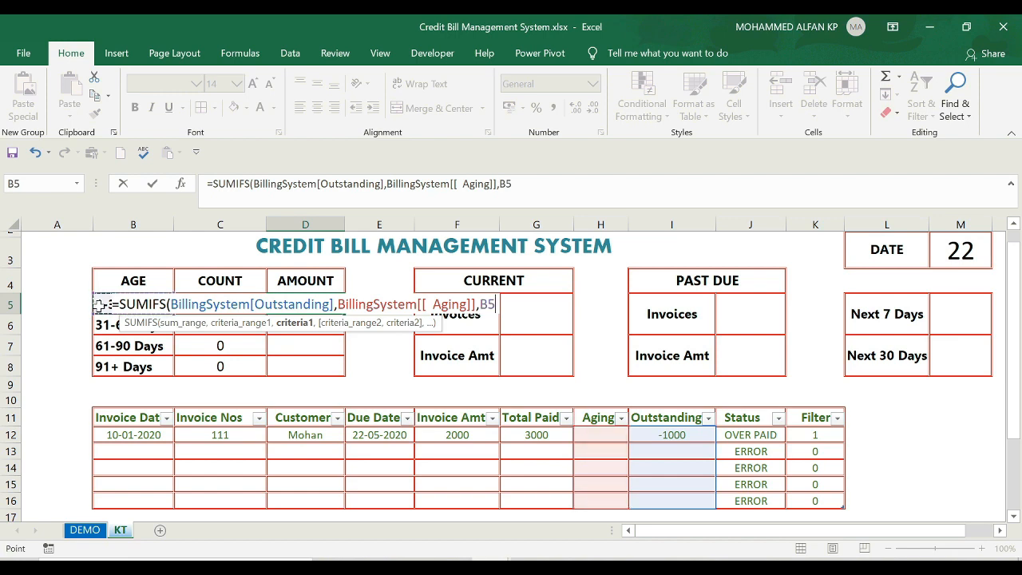
{"action": "type", "text": ","}
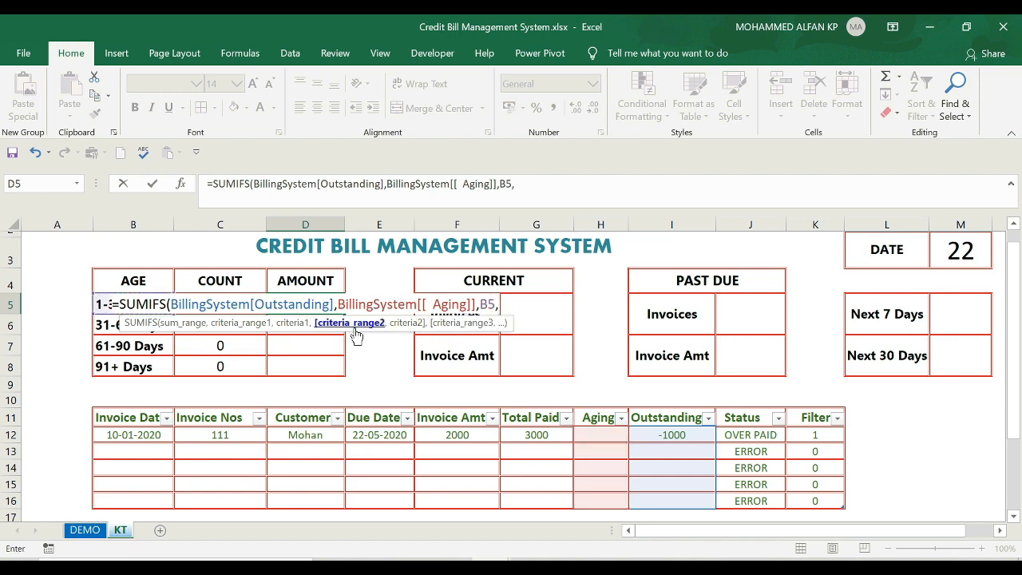
Step: Complete the SUMIFS formula with the Filter column and criterion K12, and fill it down to D8
{"action": "left_click_drag", "start_coordinate": [811, 433], "coordinate": [811, 506]}
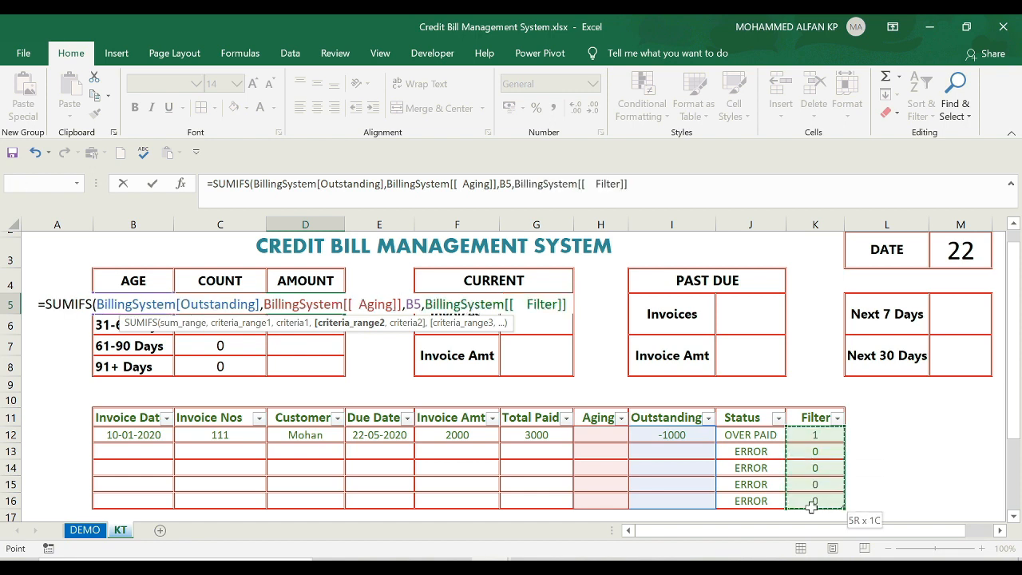
{"action": "type", "text": ","}
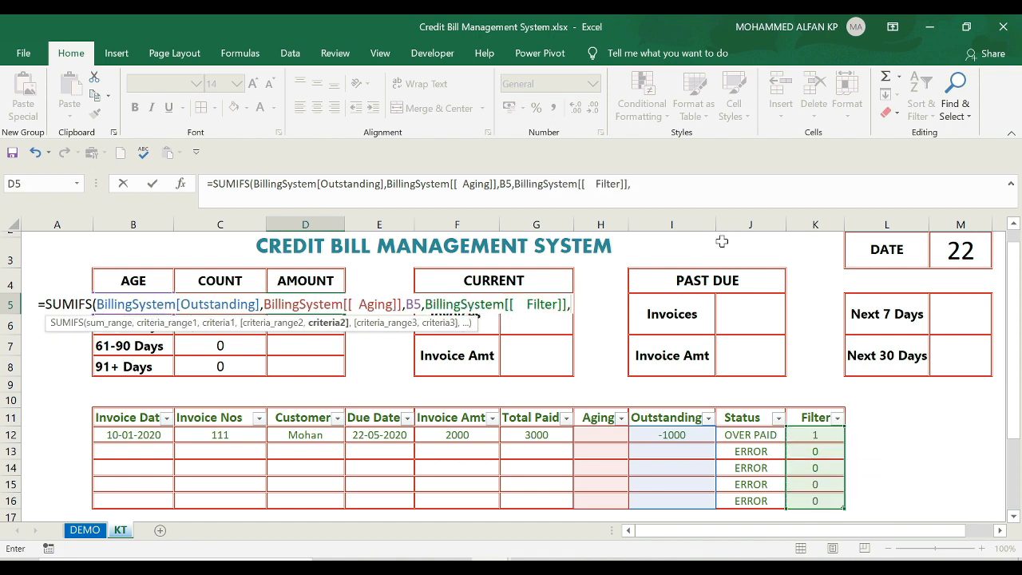
{"action": "left_click", "coordinate": [822, 434]}
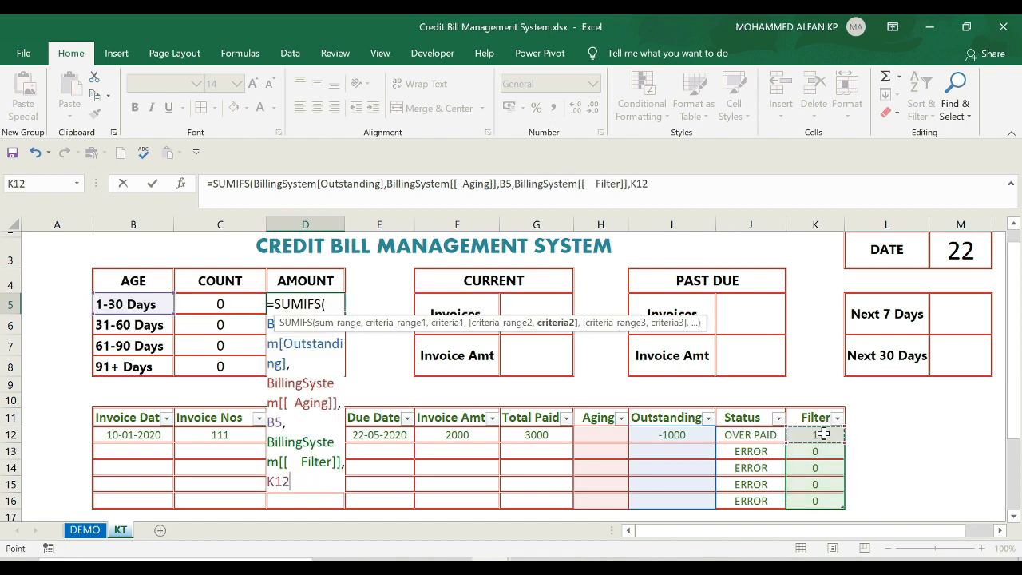
{"action": "key", "text": "Return"}
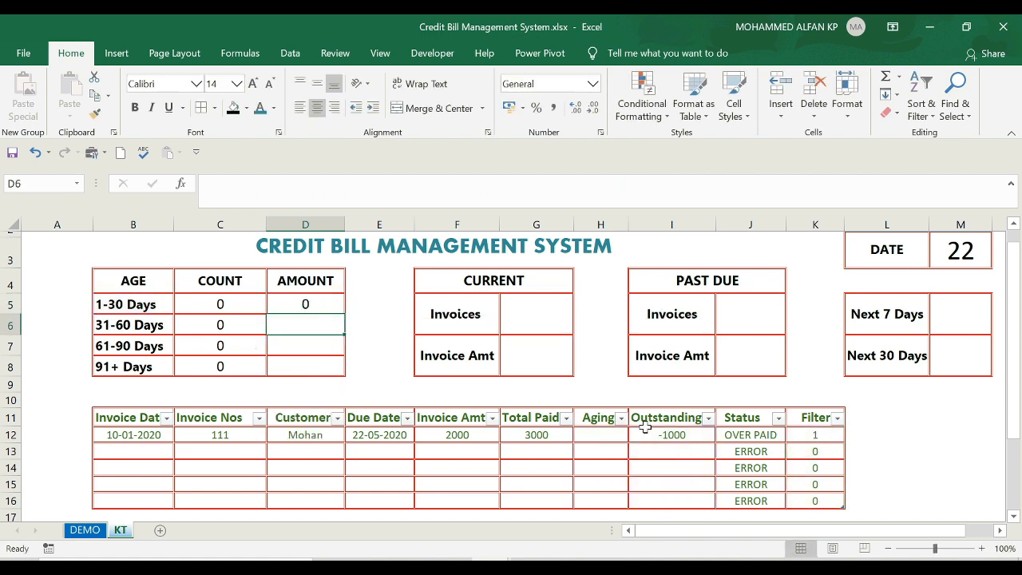
{"action": "left_click", "coordinate": [331, 304]}
{"action": "left_click_drag", "start_coordinate": [343, 313], "coordinate": [347, 373]}
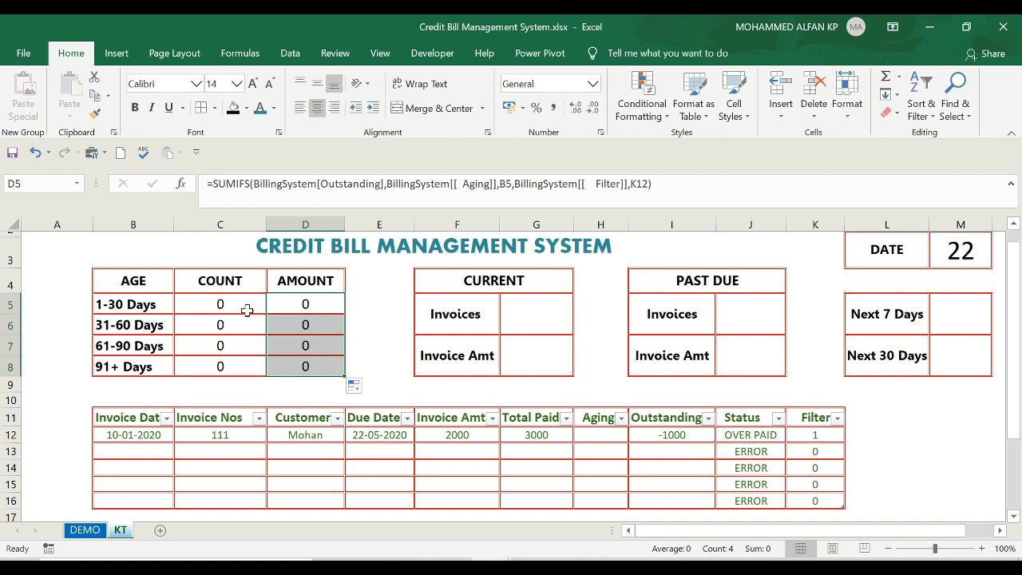
Step: Start a COUNTIFS formula in G5 for the current Invoices count, matching the BillingSystem Status column against "CURRENT"
{"action": "left_click", "coordinate": [519, 313]}
{"action": "left_click", "coordinate": [519, 280]}
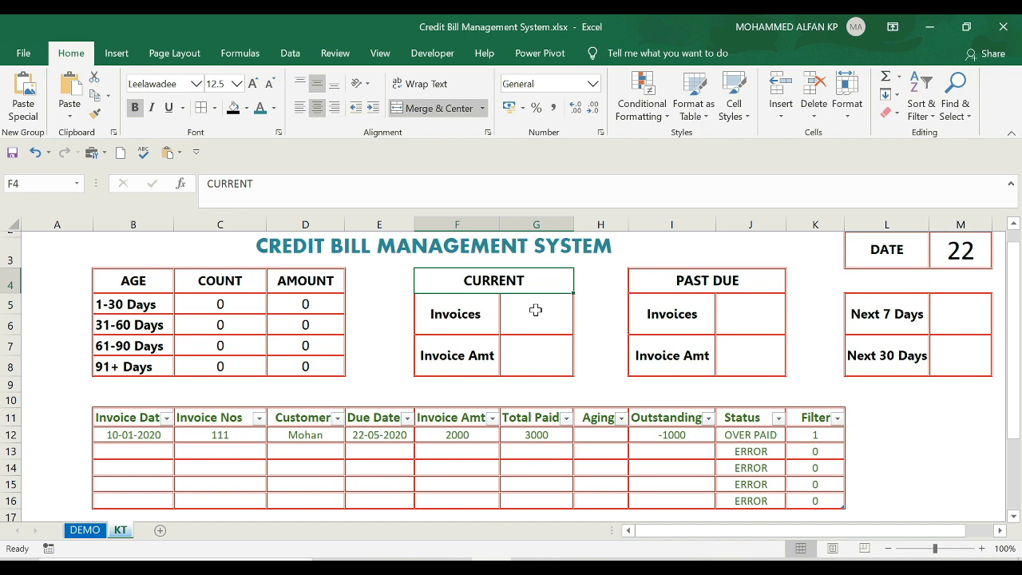
{"action": "left_click", "coordinate": [542, 307]}
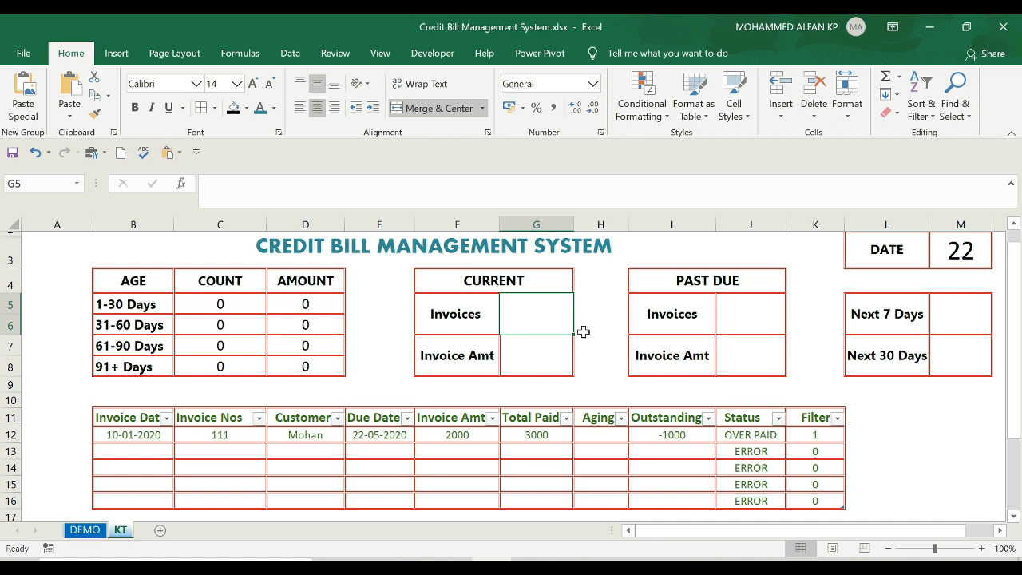
{"action": "type", "text": "=COUN"}
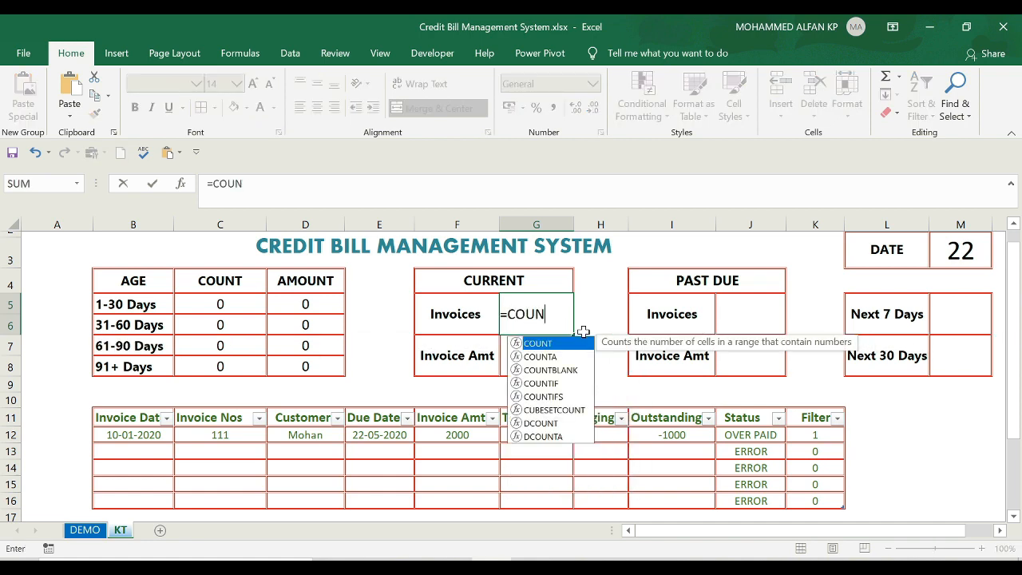
{"action": "type", "text": "TIFS("}
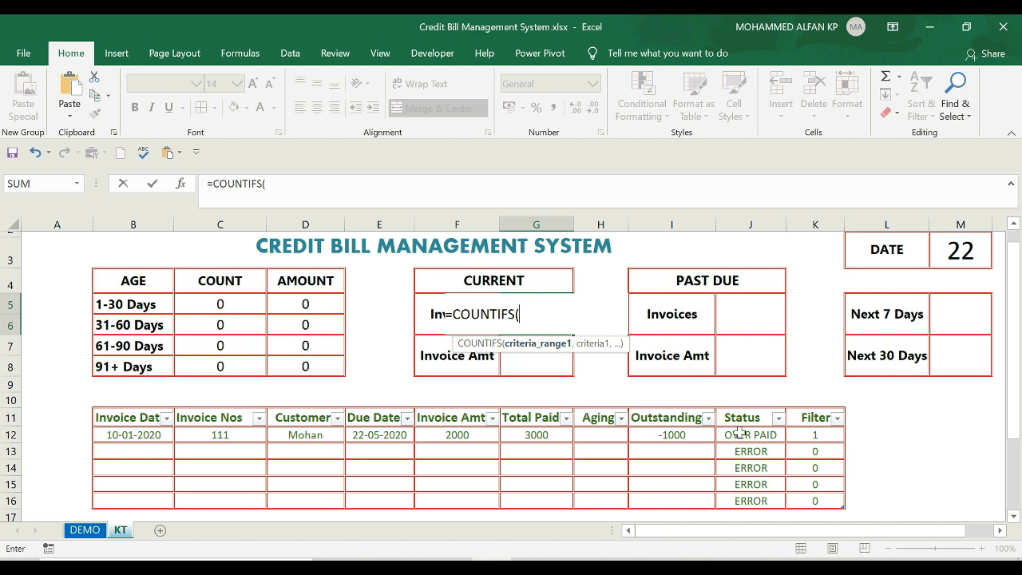
{"action": "left_click_drag", "start_coordinate": [736, 436], "coordinate": [740, 501]}
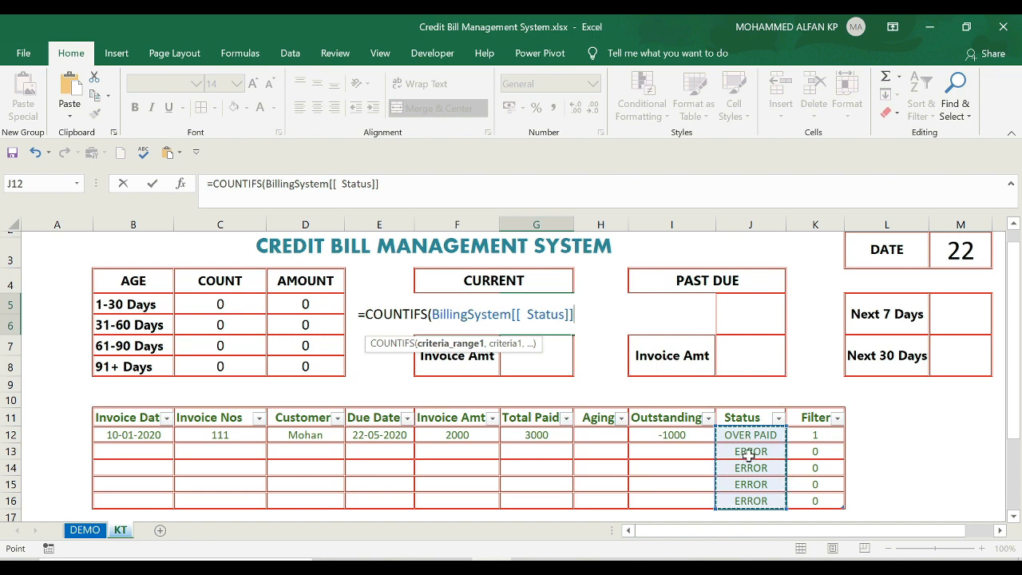
{"action": "type", "text": ","}
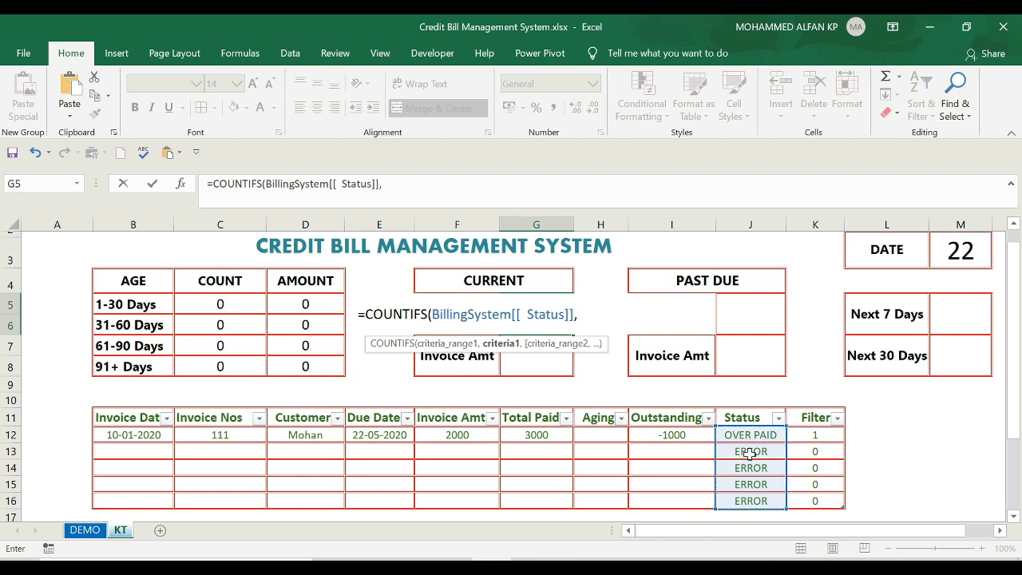
{"action": "type", "text": "\"CURRENT\""}
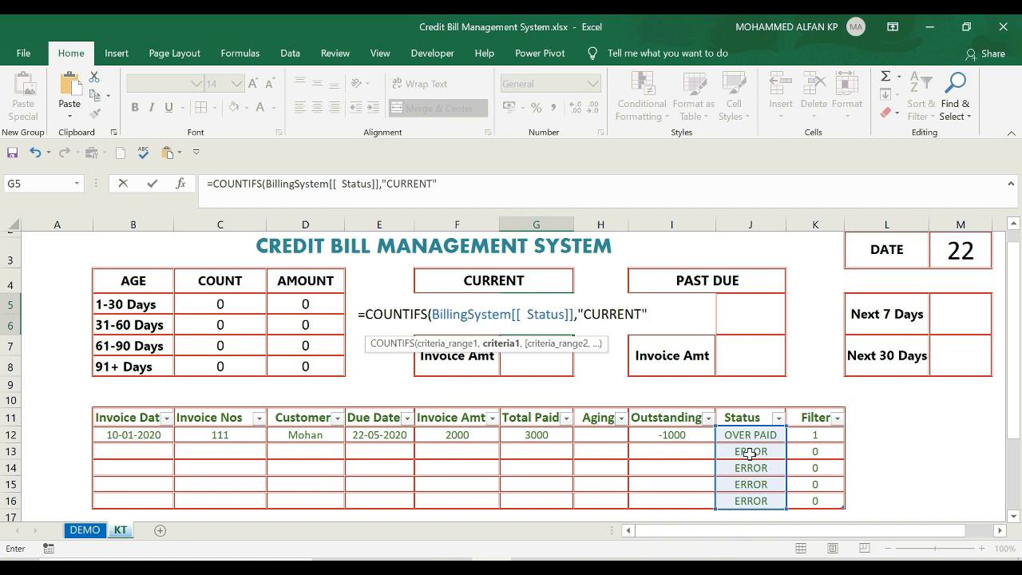
Step: Add the Filter column with criterion K12 to the "CURRENT" COUNTIFS in G5 and close its parenthesis
{"action": "type", "text": ","}
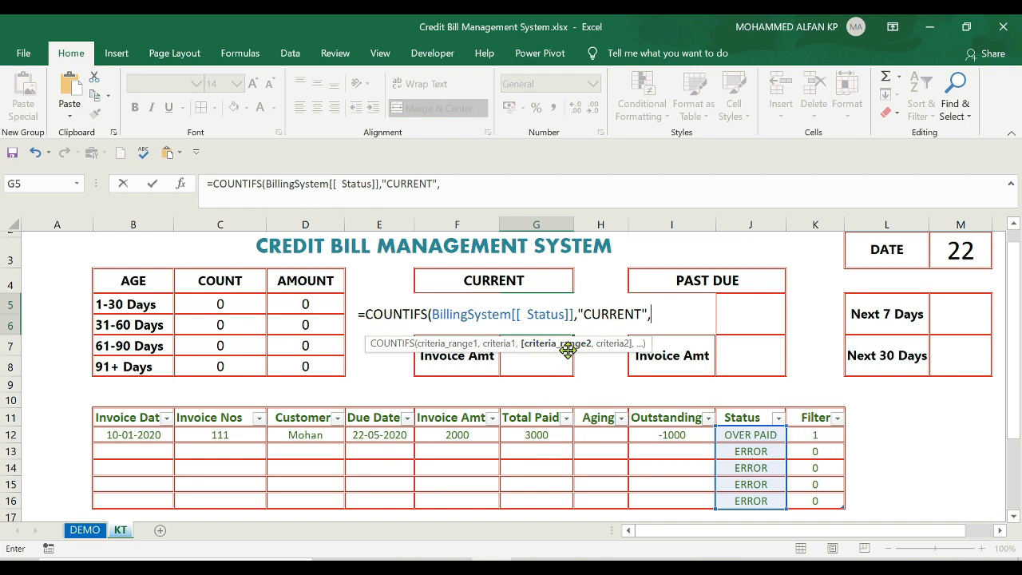
{"action": "left_click_drag", "start_coordinate": [814, 441], "coordinate": [814, 500]}
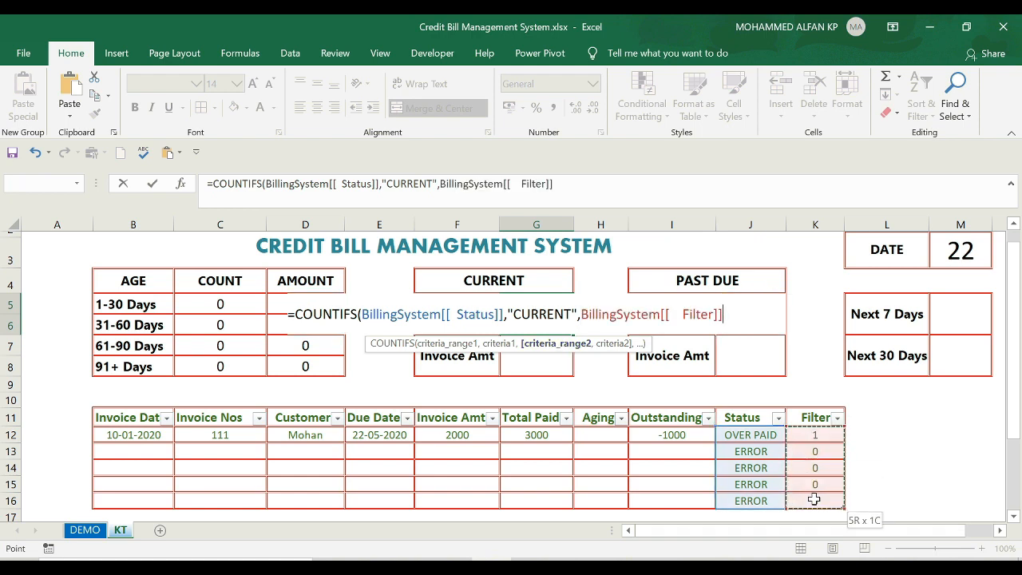
{"action": "type", "text": ","}
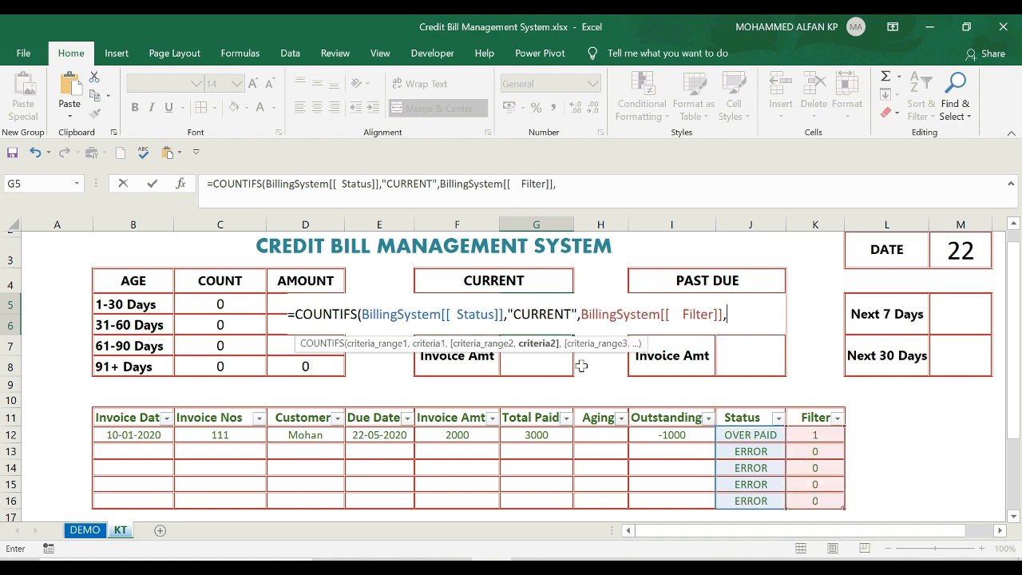
{"action": "left_click", "coordinate": [825, 435]}
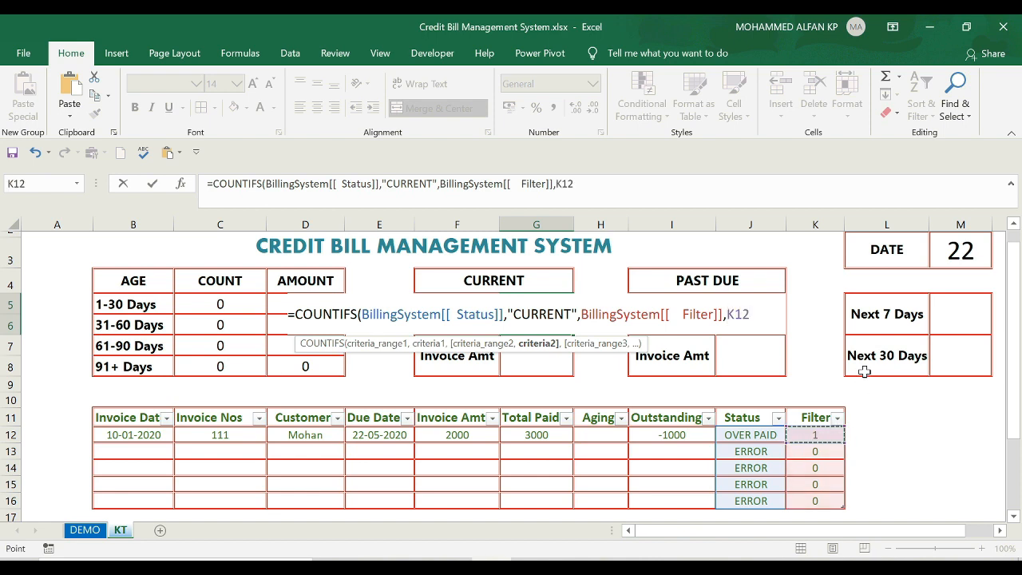
{"action": "type", "text": ")"}
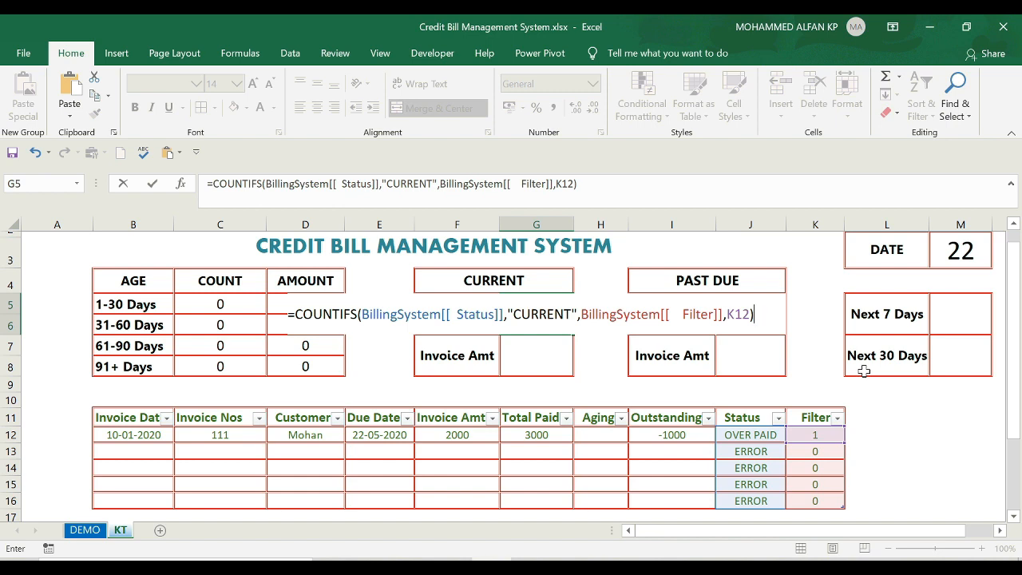
Step: Add a second COUNTIFS to the G5 formula, matching the BillingSystem Status column against "DUE TODAY"
{"action": "type", "text": "+"}
{"action": "type", "text": "COUNTIF"}
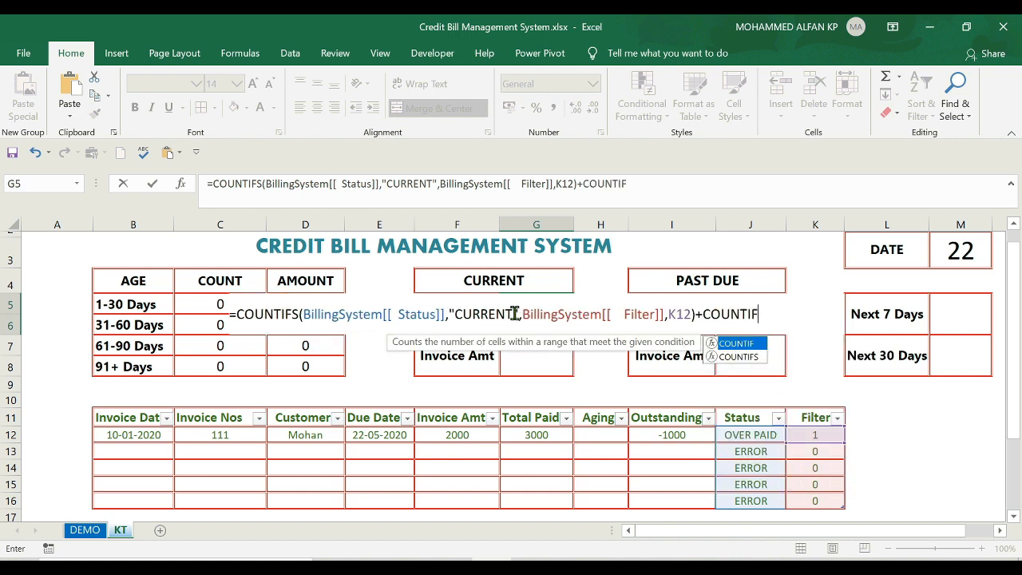
{"action": "left_click", "coordinate": [738, 357]}
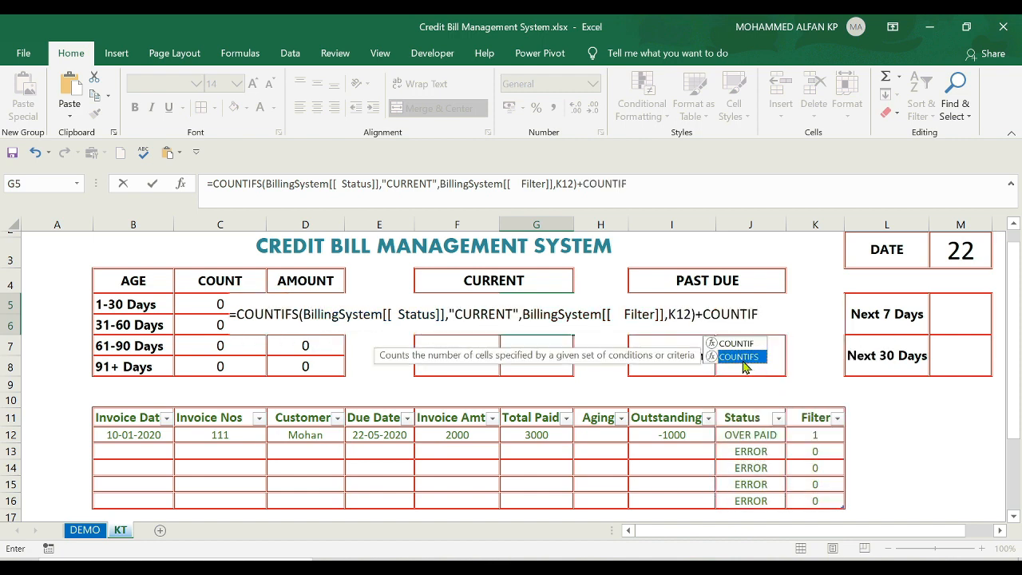
{"action": "double_click", "coordinate": [741, 357]}
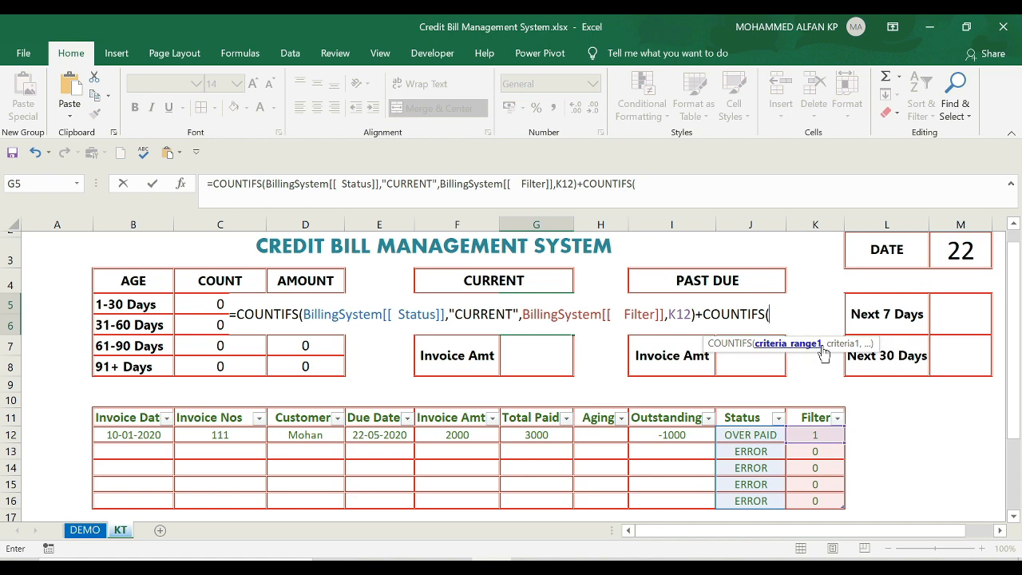
{"action": "left_click_drag", "start_coordinate": [747, 437], "coordinate": [748, 497]}
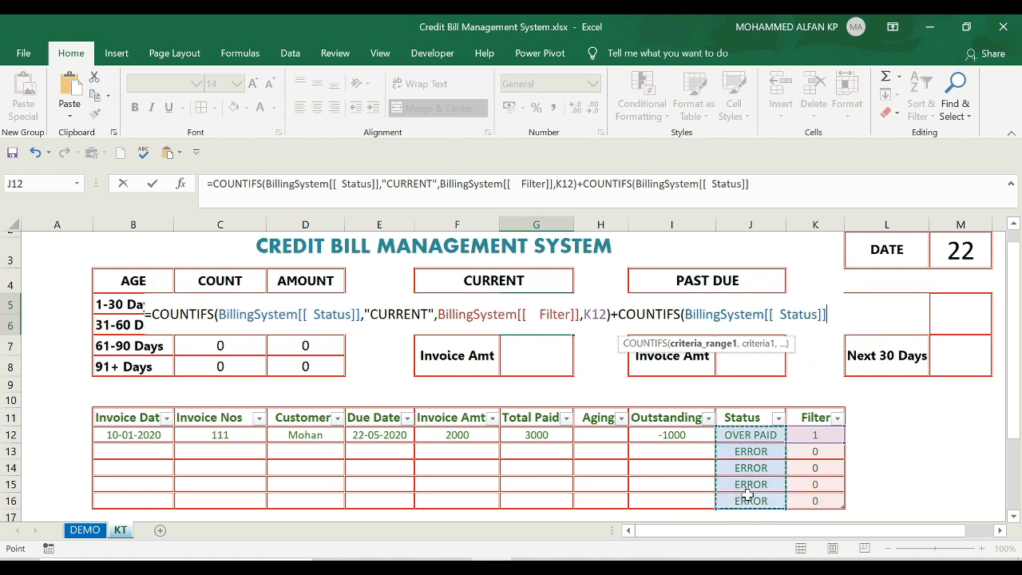
{"action": "type", "text": ","}
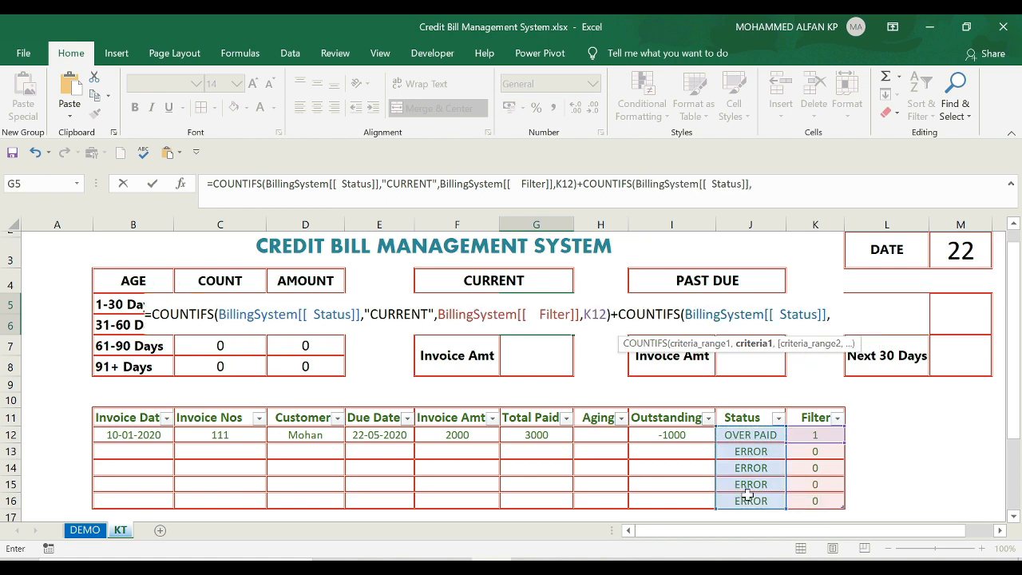
{"action": "type", "text": "\"DUE TODA "}
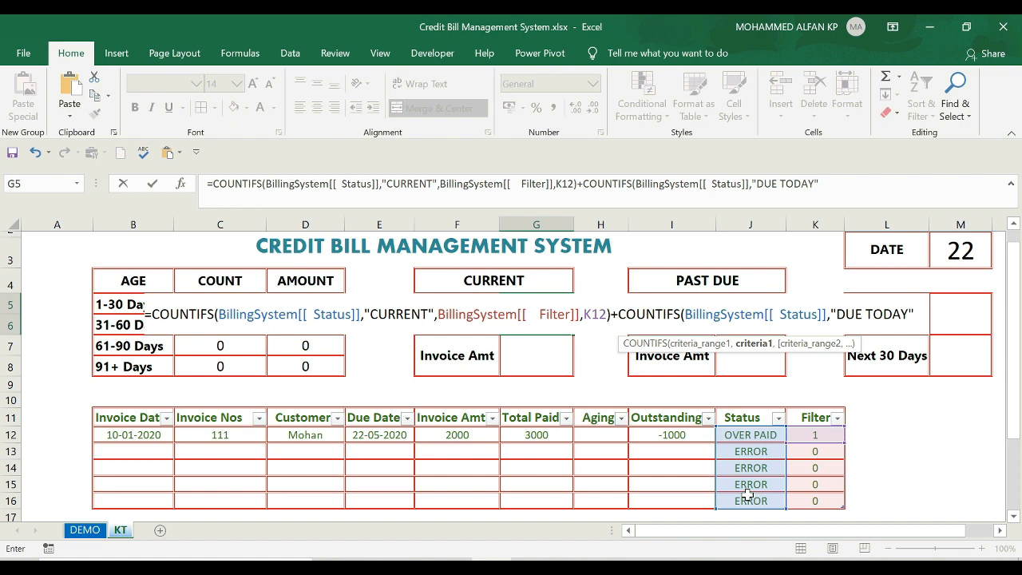
{"action": "type", "text": "\","}
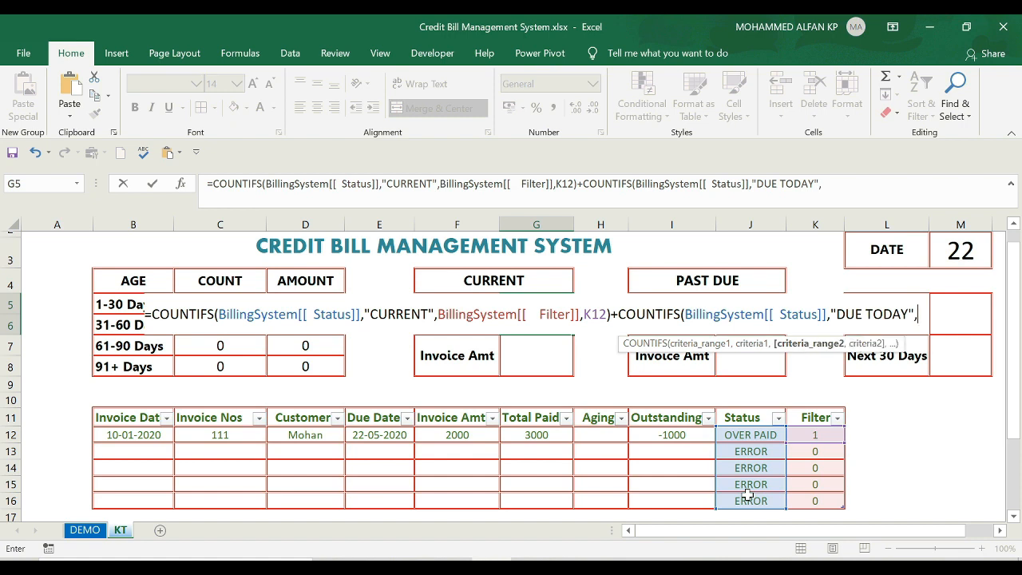
Step: Complete the "DUE TODAY" COUNTIFS in G5 with the Filter column and criterion K12, and enter the formula
{"action": "left_click", "coordinate": [818, 434]}
{"action": "left_click_drag", "start_coordinate": [818, 434], "coordinate": [822, 494]}
{"action": "type", "text": ","}
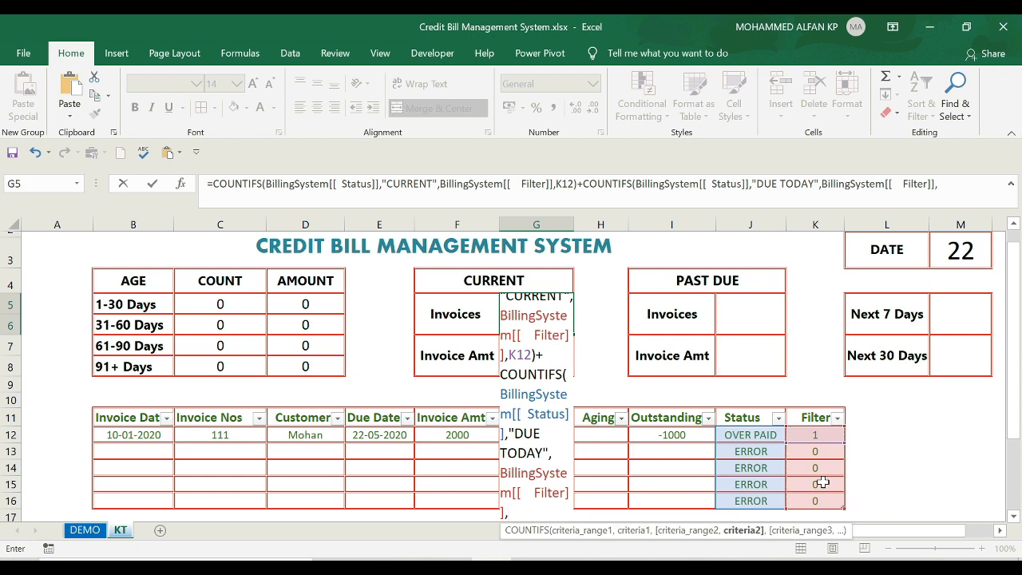
{"action": "left_click", "coordinate": [814, 434]}
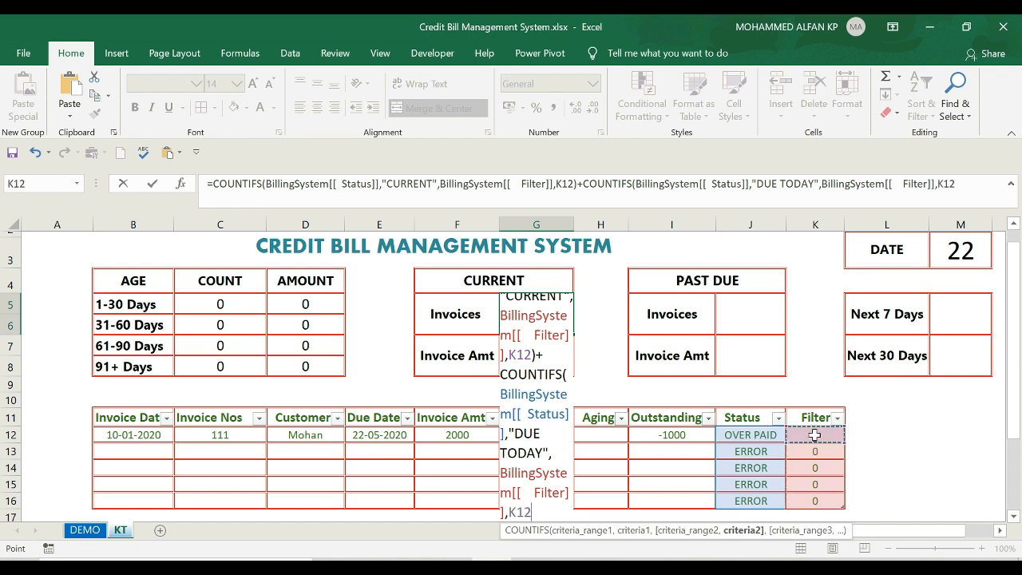
{"action": "type", "text": ")"}
{"action": "key", "text": "Return"}
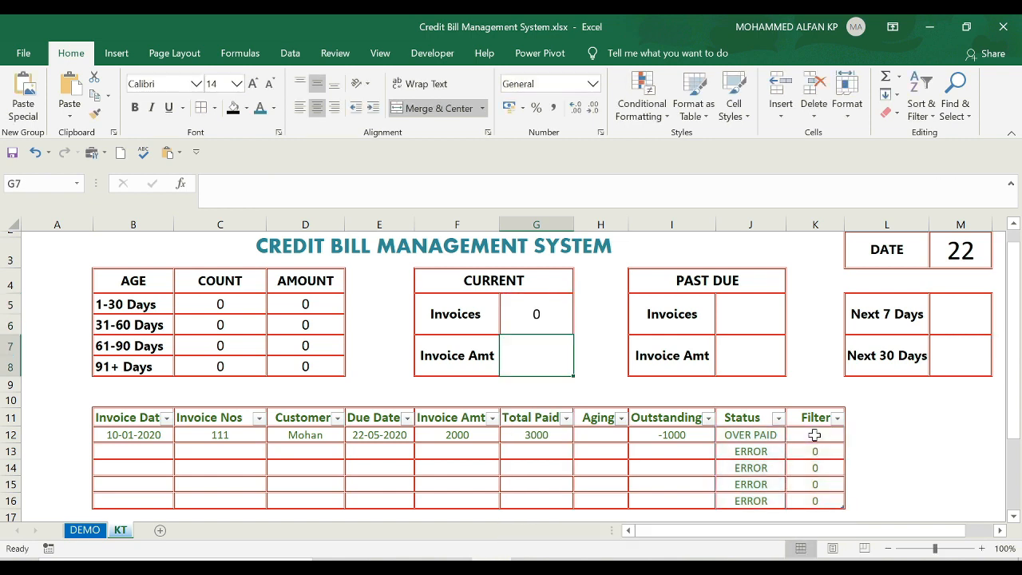
{"action": "left_click", "coordinate": [543, 315]}
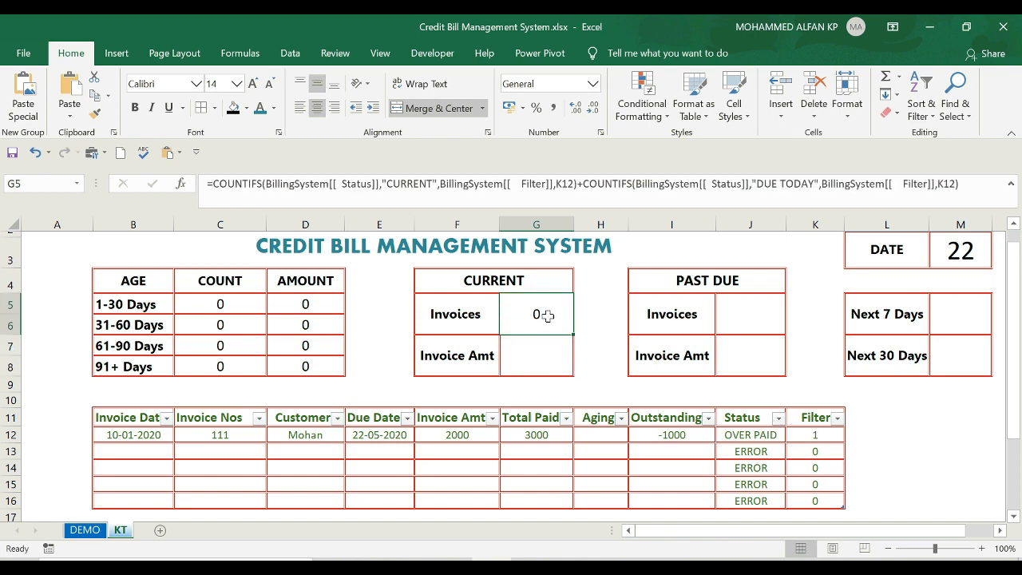
Step: Start a SUMIFS formula in G7 for the current Invoice Amt, summing BillingSystem Outstanding where Status is "CURRENT"
{"action": "left_click", "coordinate": [548, 357]}
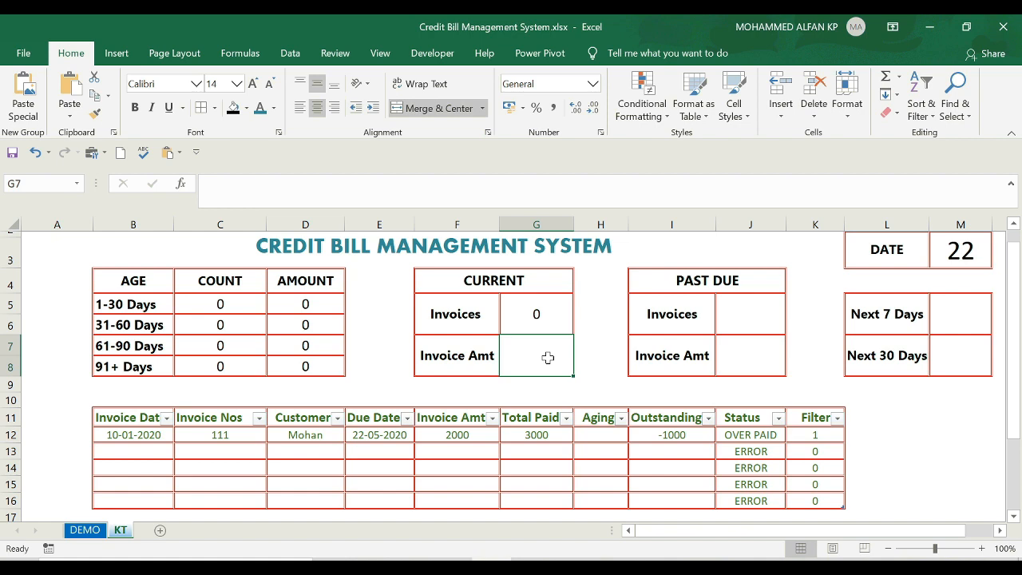
{"action": "type", "text": "="}
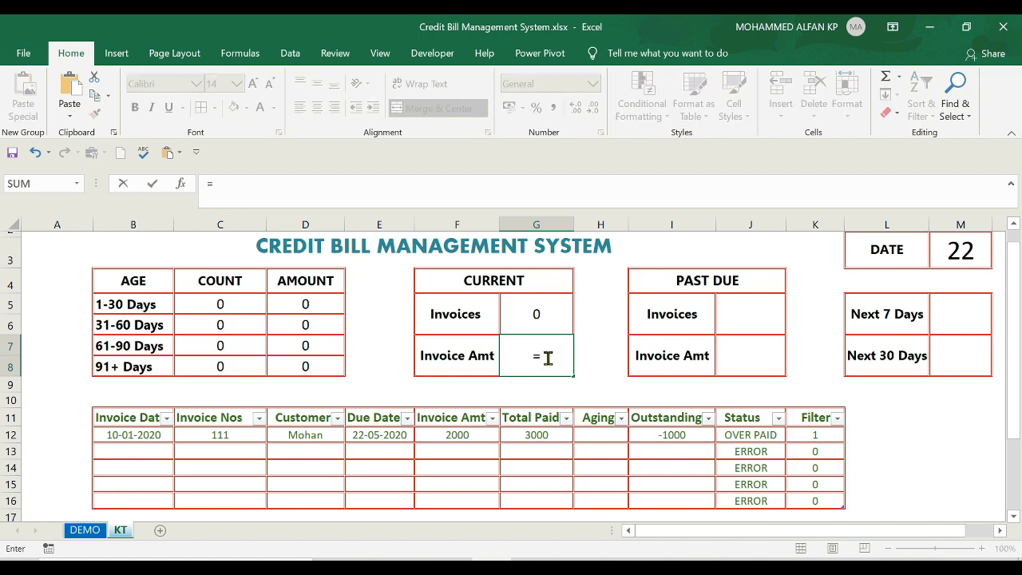
{"action": "type", "text": "SUMIFS("}
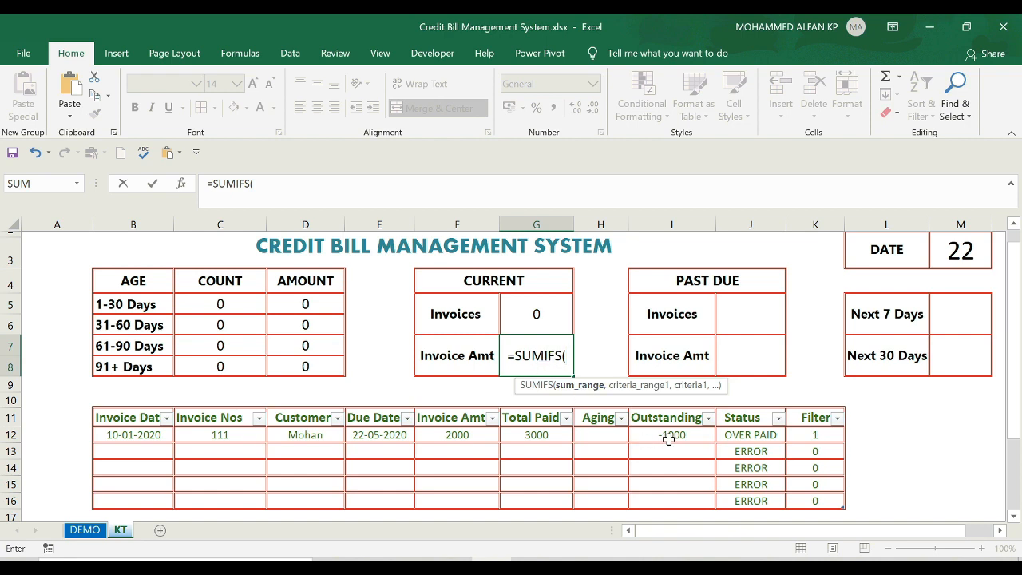
{"action": "left_click_drag", "start_coordinate": [668, 435], "coordinate": [685, 500]}
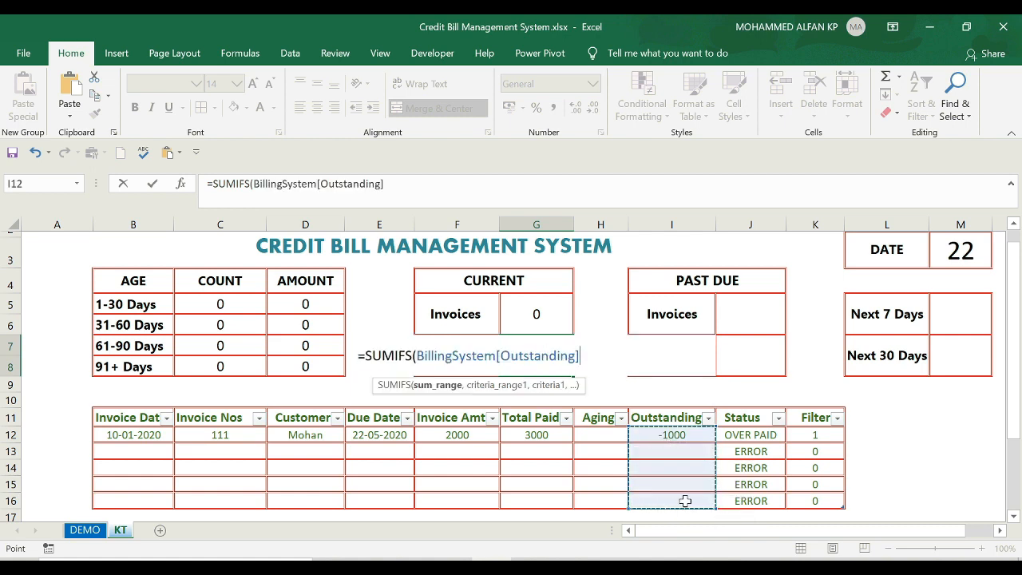
{"action": "type", "text": ","}
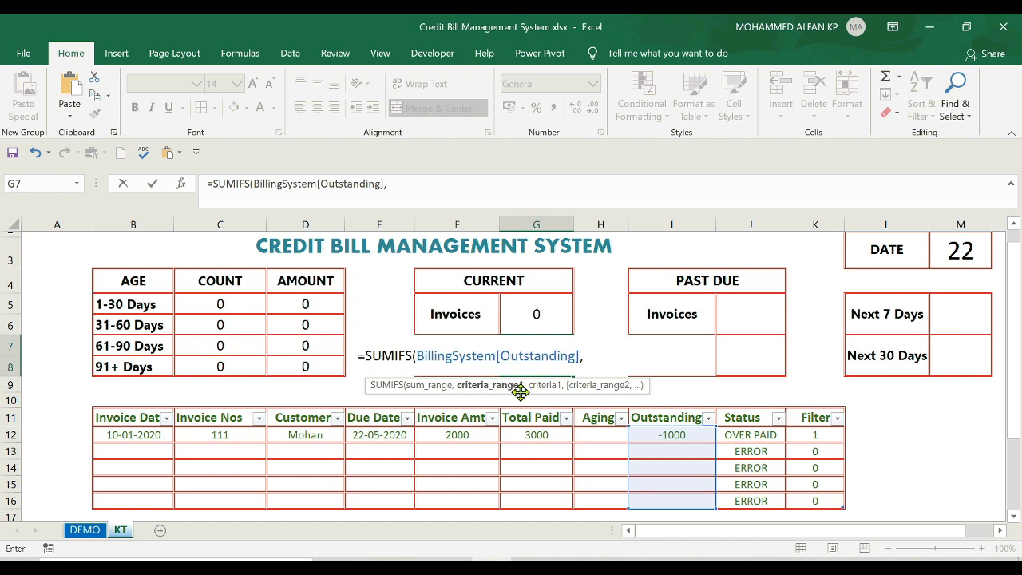
{"action": "left_click_drag", "start_coordinate": [754, 435], "coordinate": [750, 501]}
{"action": "type", "text": ","}
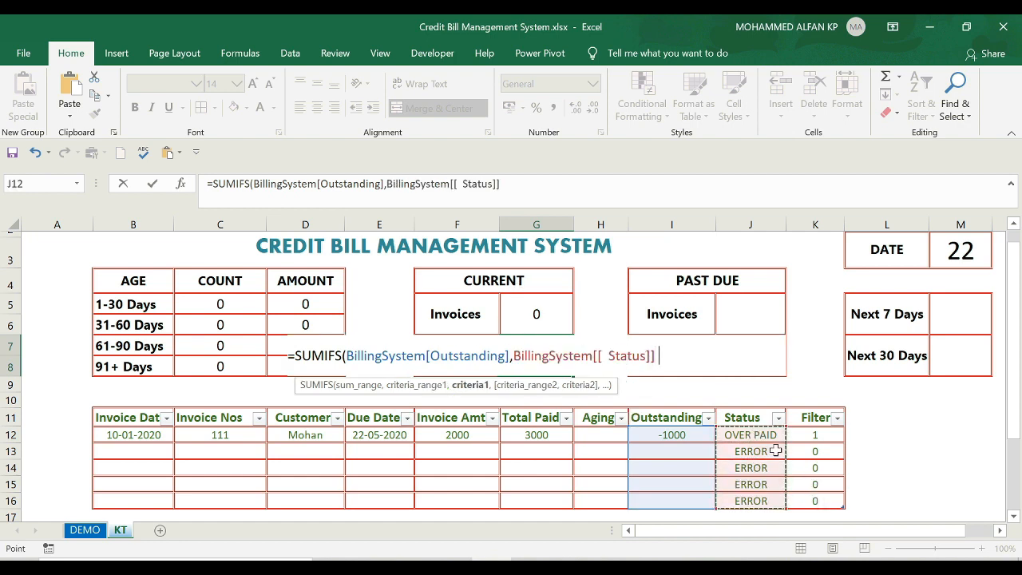
{"action": "type", "text": "\""}
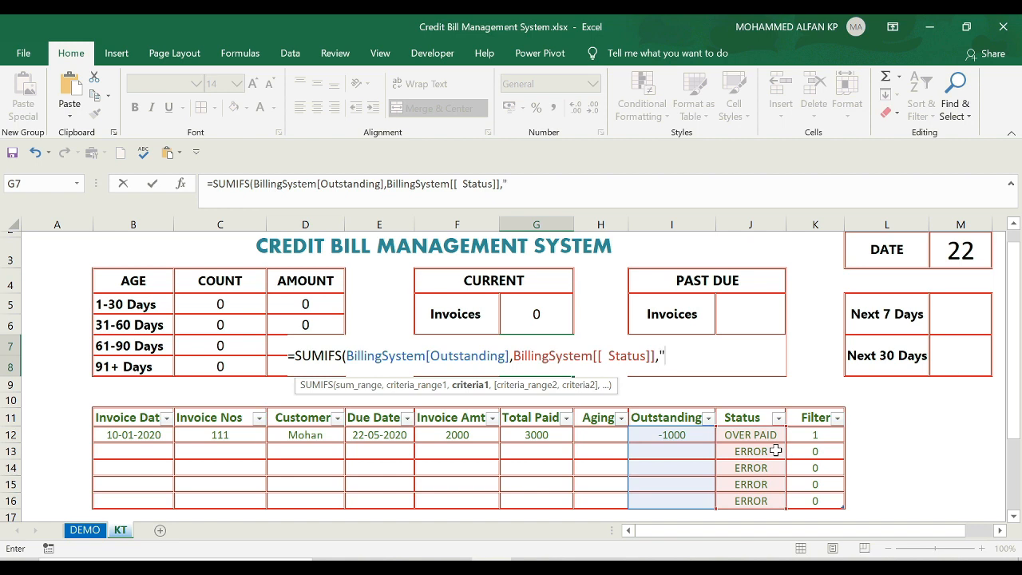
{"action": "type", "text": "CURREN"}
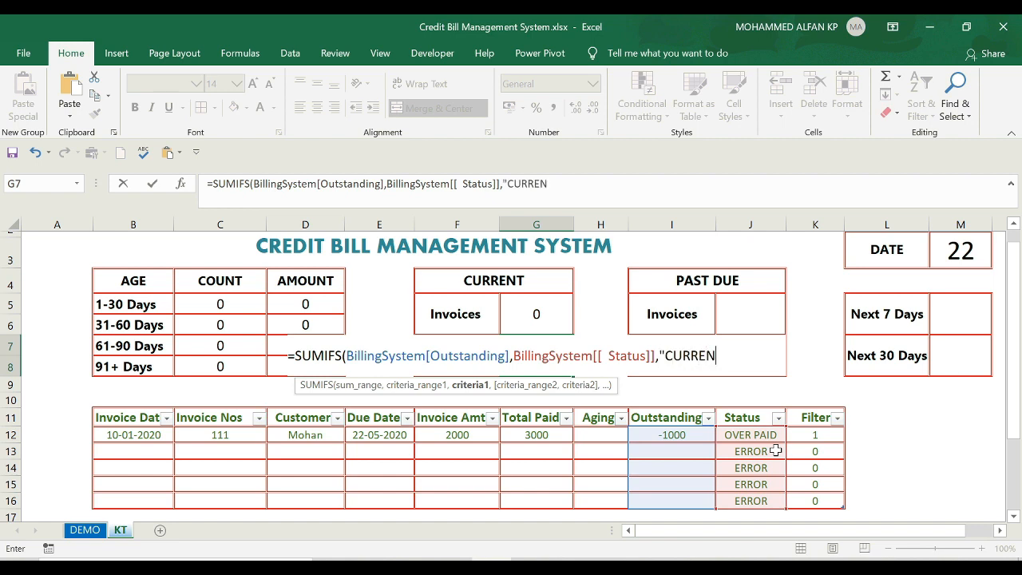
{"action": "type", "text": "T\","}
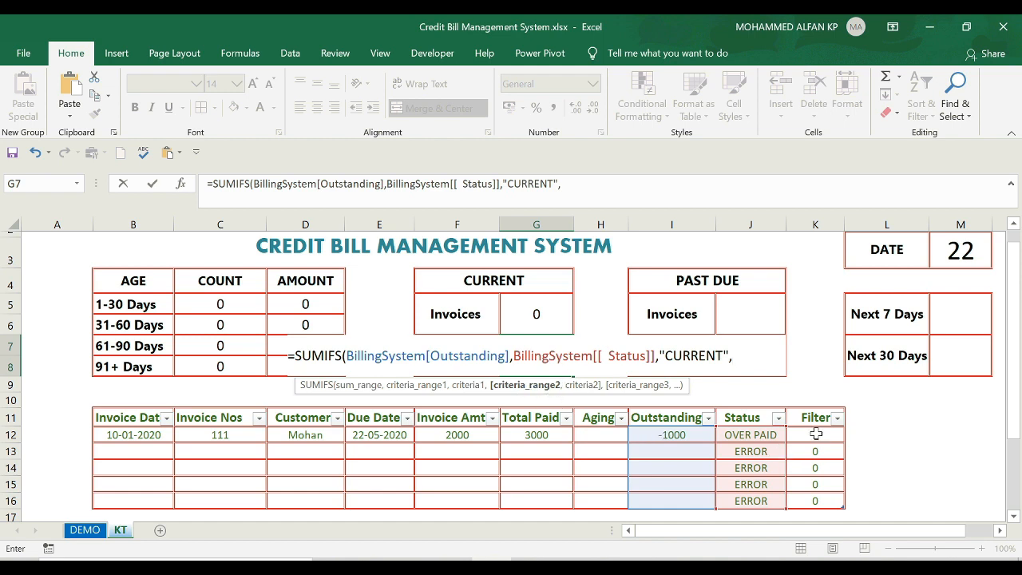
Step: Add the Filter column with criterion K12 to the "CURRENT" SUMIFS in G7 and close its parenthesis
{"action": "left_click_drag", "start_coordinate": [816, 433], "coordinate": [811, 500]}
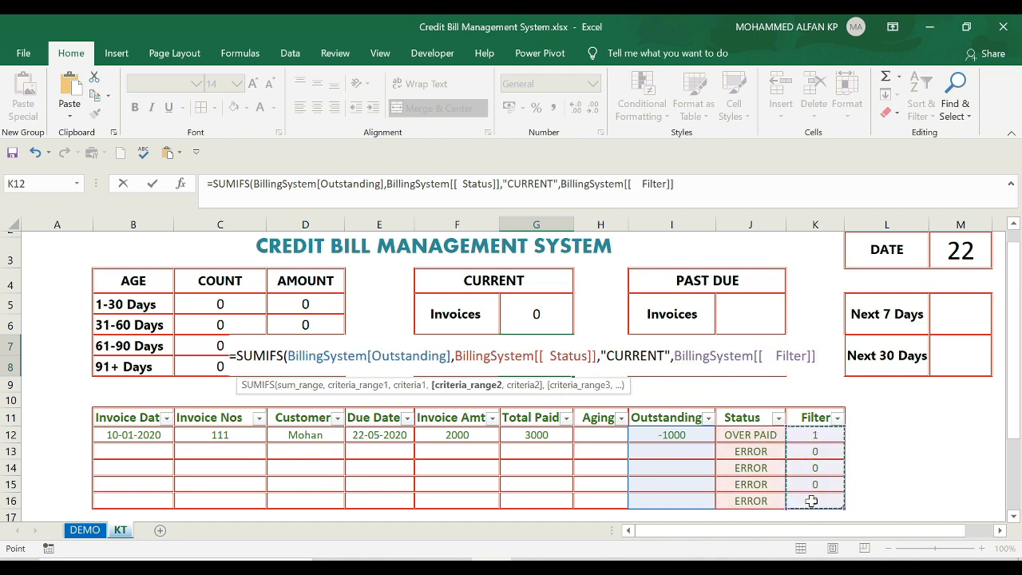
{"action": "type", "text": ","}
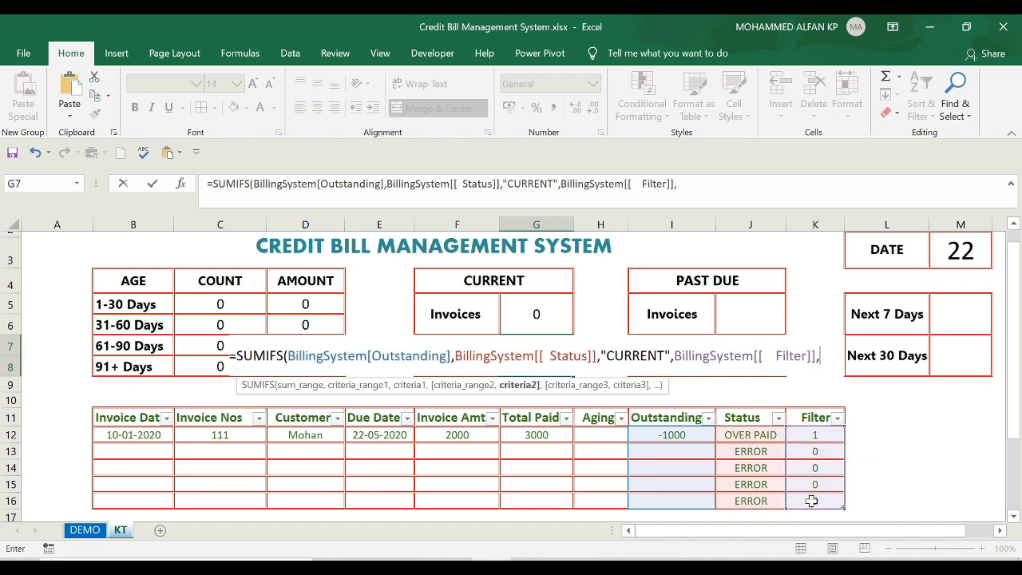
{"action": "left_click", "coordinate": [811, 434]}
{"action": "type", "text": ")"}
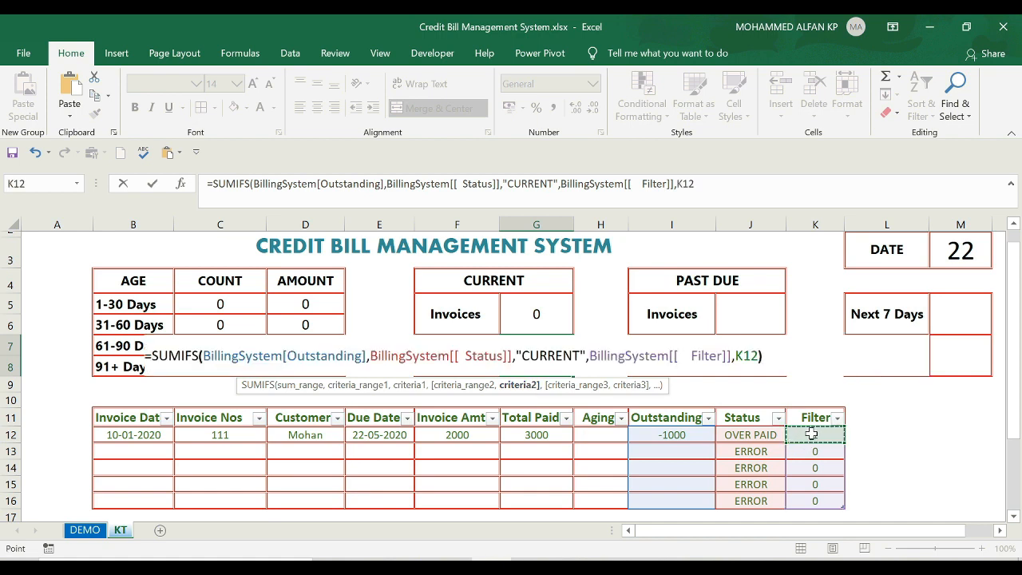
Step: Add a second SUMIFS to the G7 formula, summing BillingSystem Outstanding where Status is "DUE TODAY"
{"action": "type", "text": "+"}
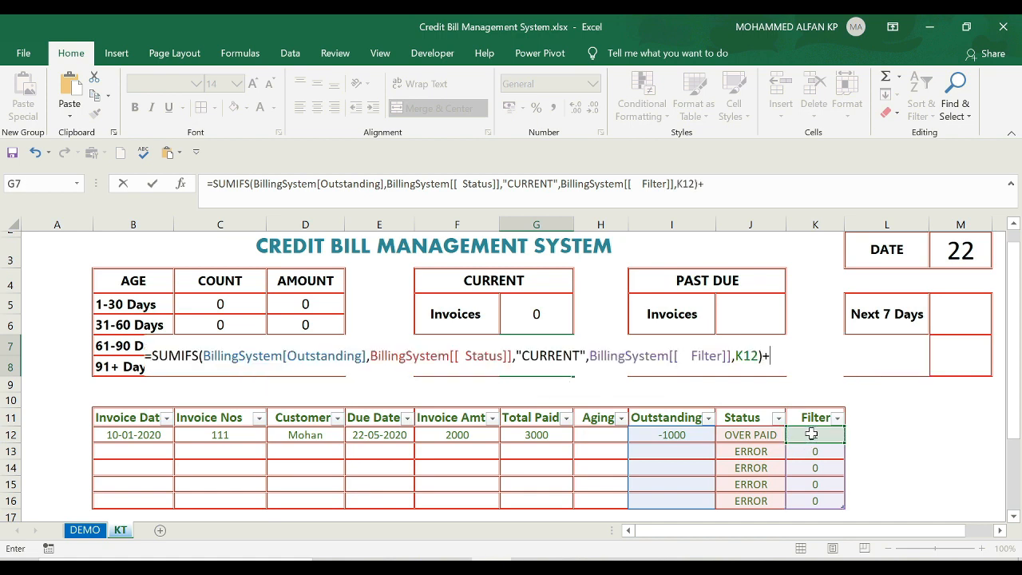
{"action": "type", "text": "SUMIFS("}
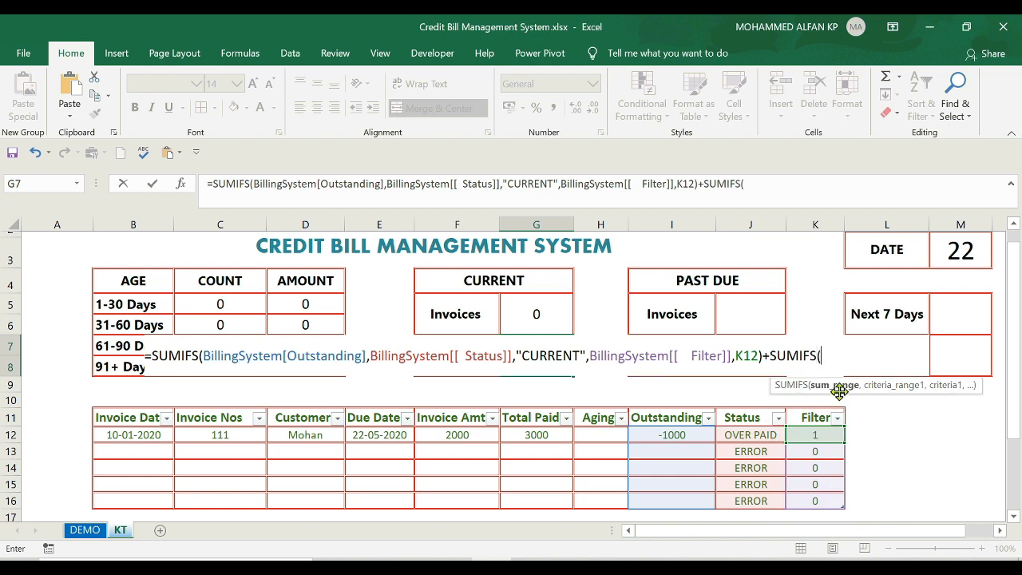
{"action": "left_click_drag", "start_coordinate": [688, 434], "coordinate": [684, 499]}
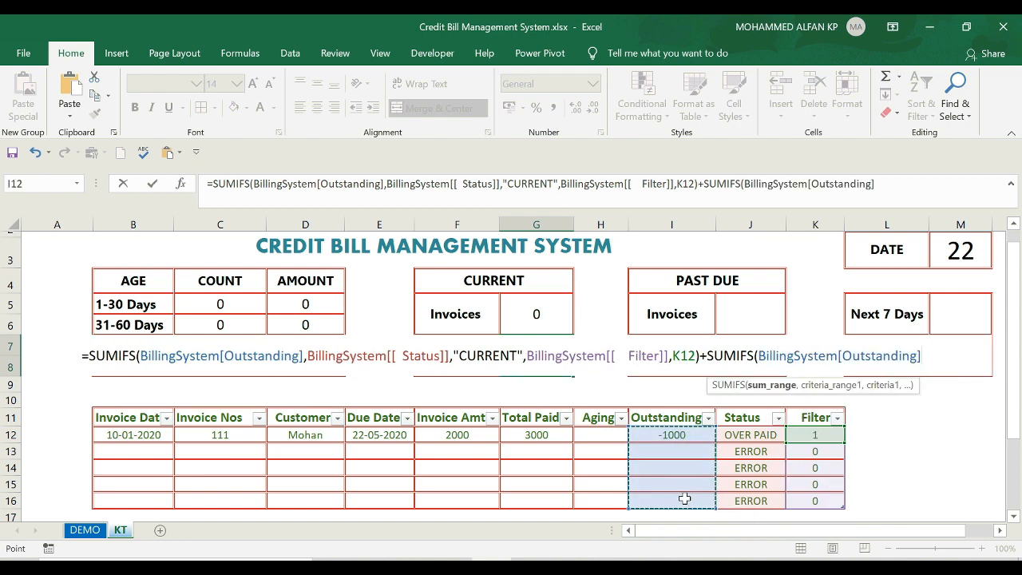
{"action": "type", "text": ","}
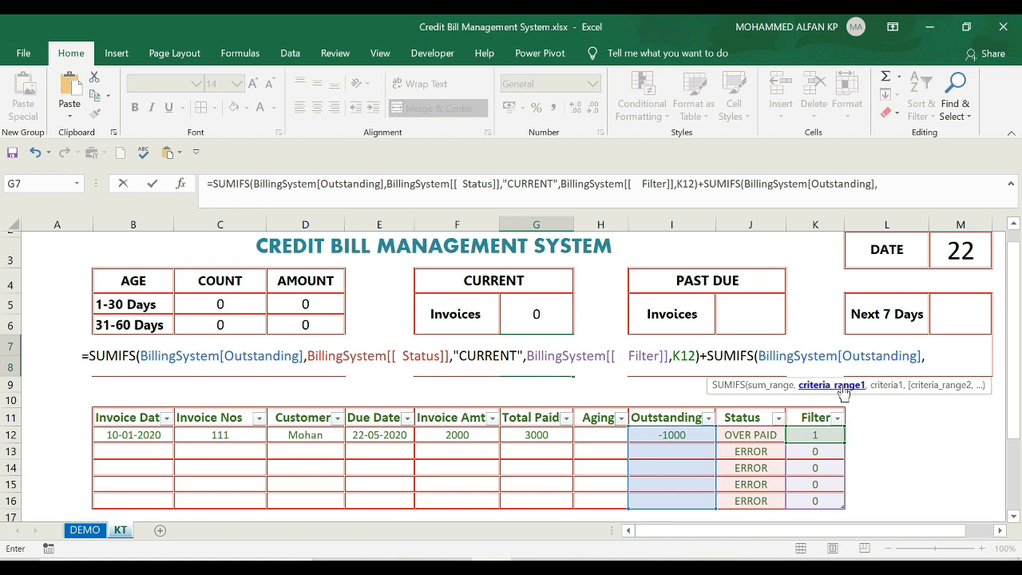
{"action": "left_click_drag", "start_coordinate": [744, 435], "coordinate": [745, 500]}
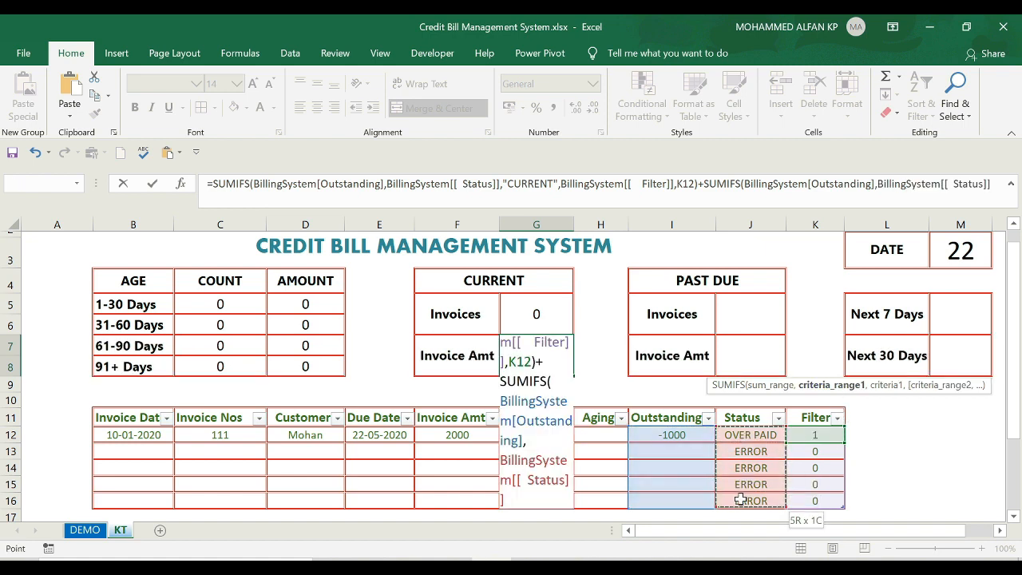
{"action": "type", "text": ","}
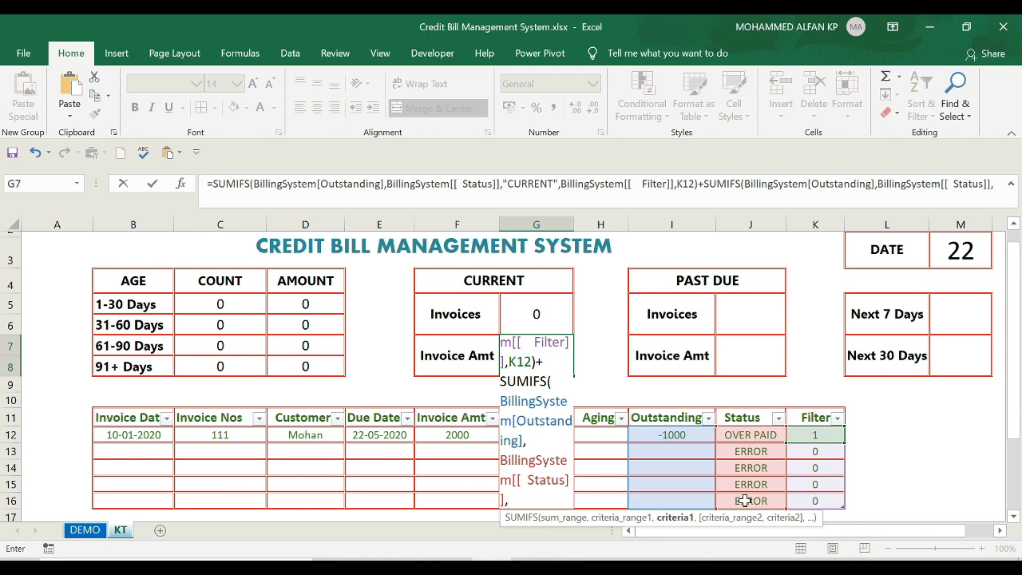
{"action": "type", "text": "\"DUE TODAY"}
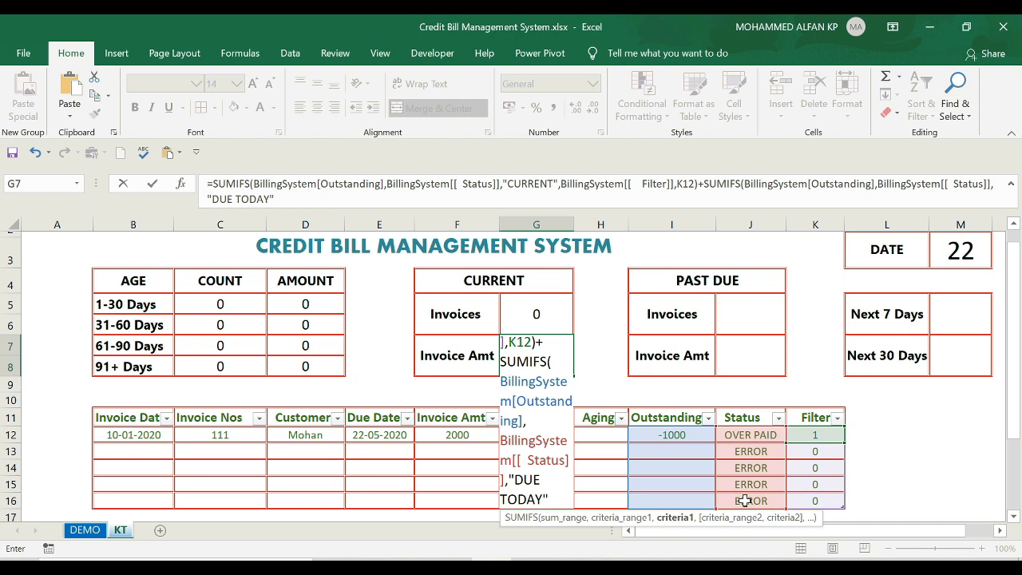
{"action": "type", "text": ","}
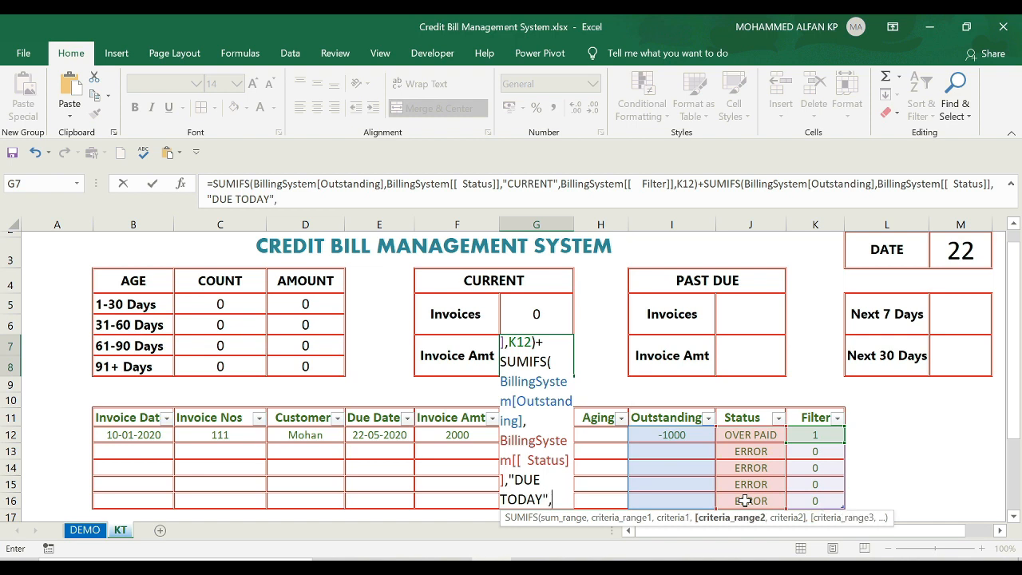
Step: Complete the "DUE TODAY" SUMIFS in G7 with the Filter column and criterion K12, and enter the formula
{"action": "left_click_drag", "start_coordinate": [815, 435], "coordinate": [815, 502]}
{"action": "type", "text": ","}
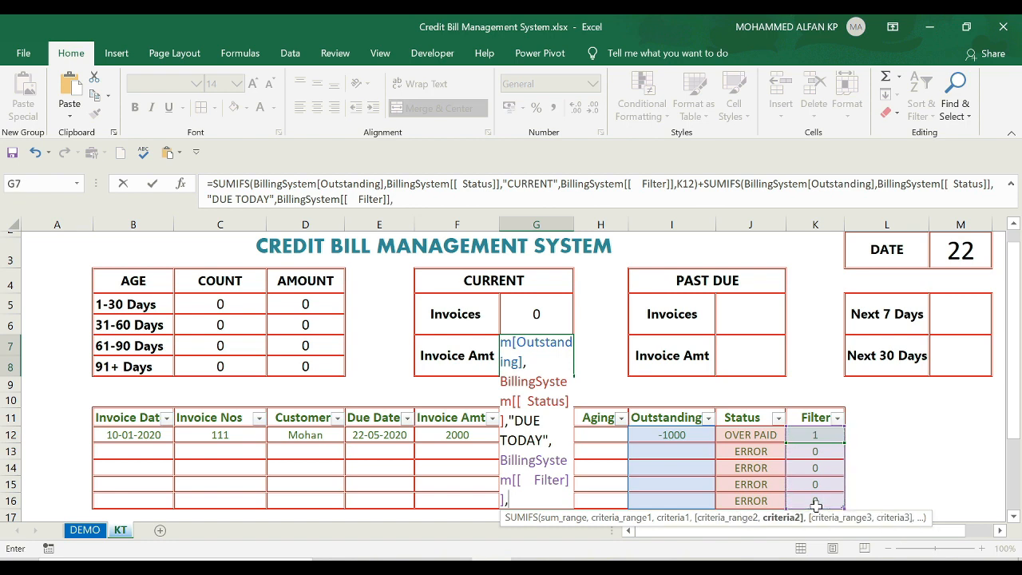
{"action": "left_click", "coordinate": [822, 436]}
{"action": "type", "text": ")"}
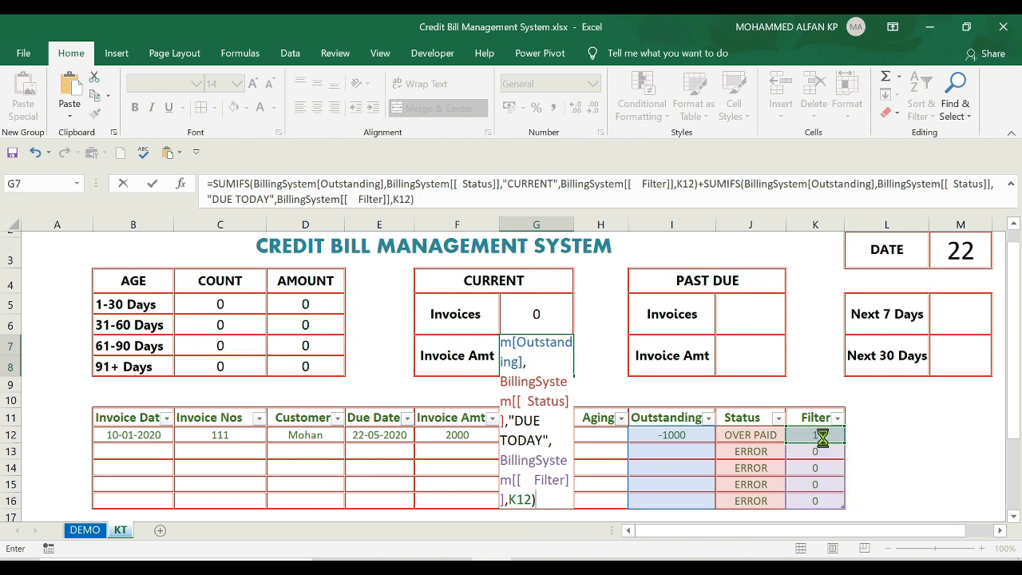
{"action": "key", "text": "Return"}
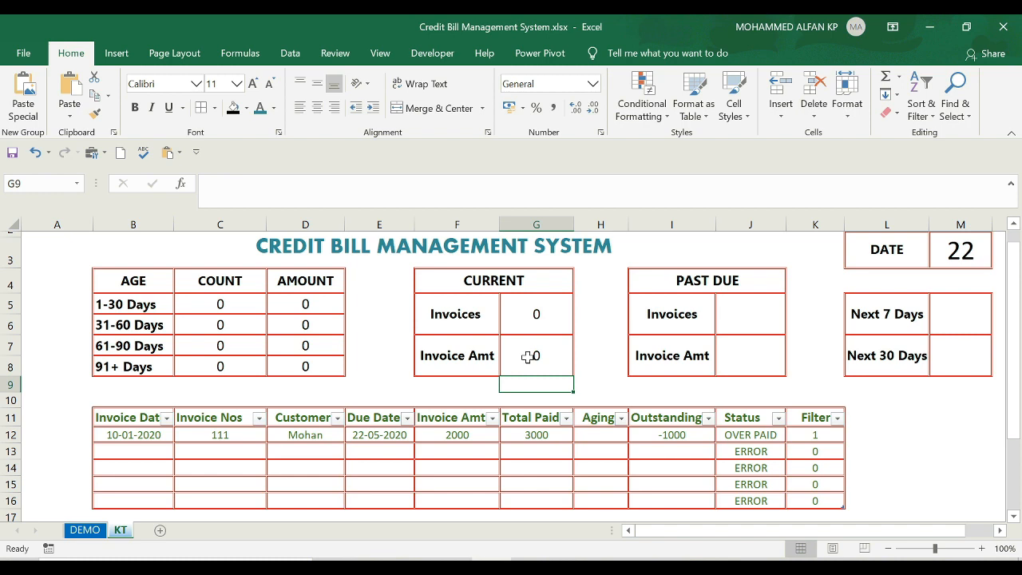
{"action": "left_click", "coordinate": [532, 314]}
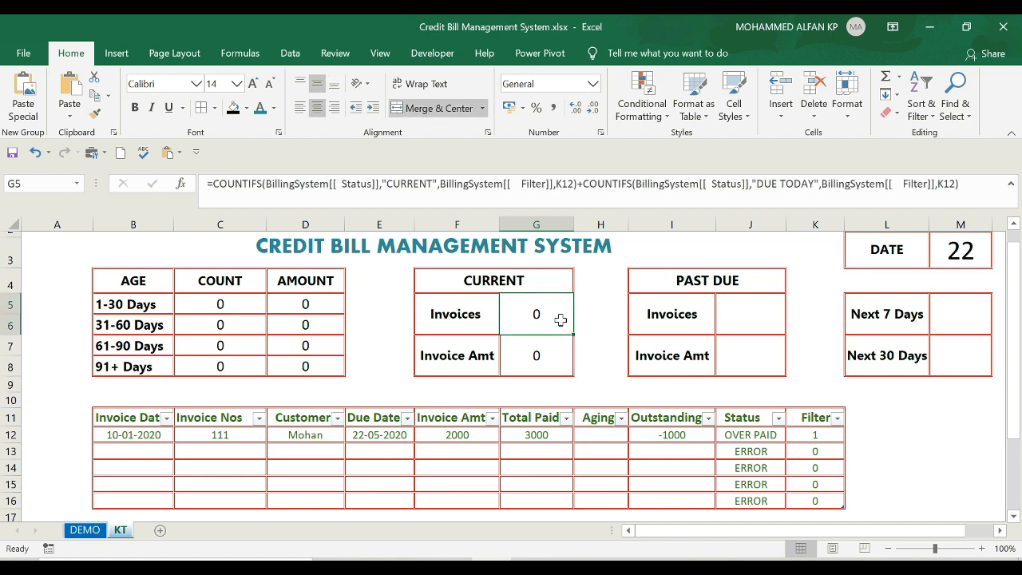
Step: Start a COUNTIFS formula in J5 for the past-due Invoices, counting rows where BillingSystem Status is "PAST DUE"
{"action": "left_click", "coordinate": [759, 315]}
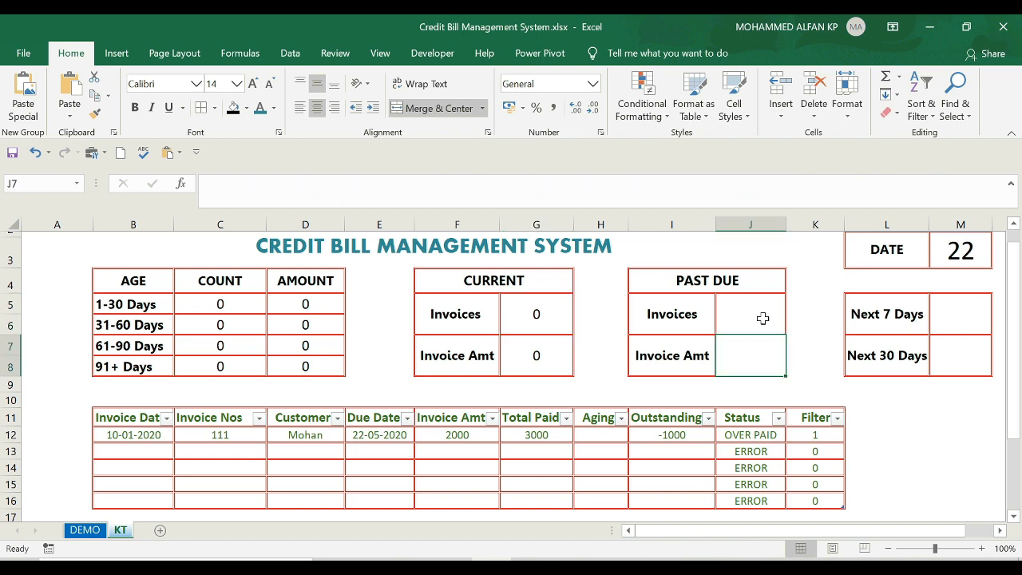
{"action": "type", "text": "="}
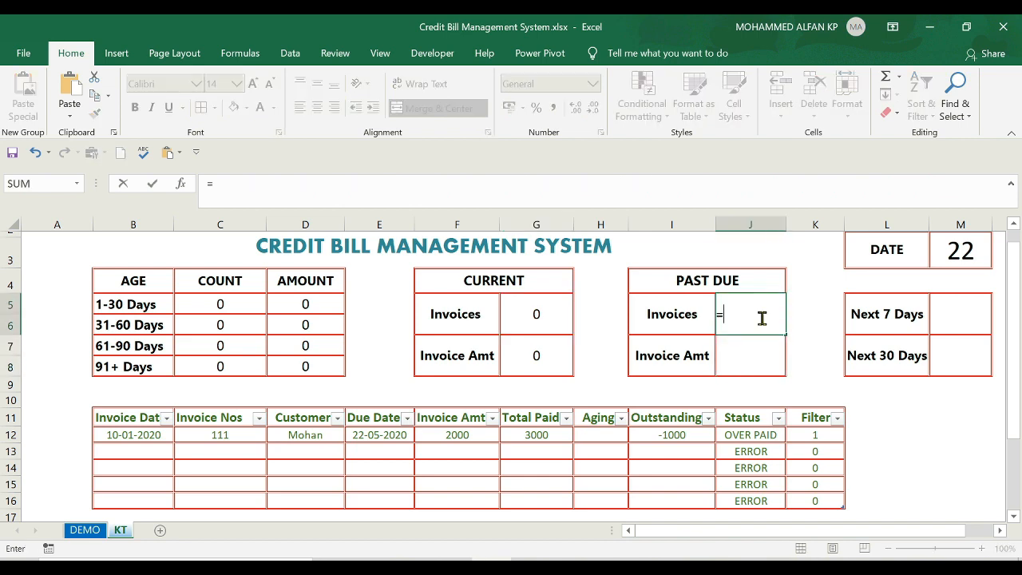
{"action": "type", "text": "COUNTI"}
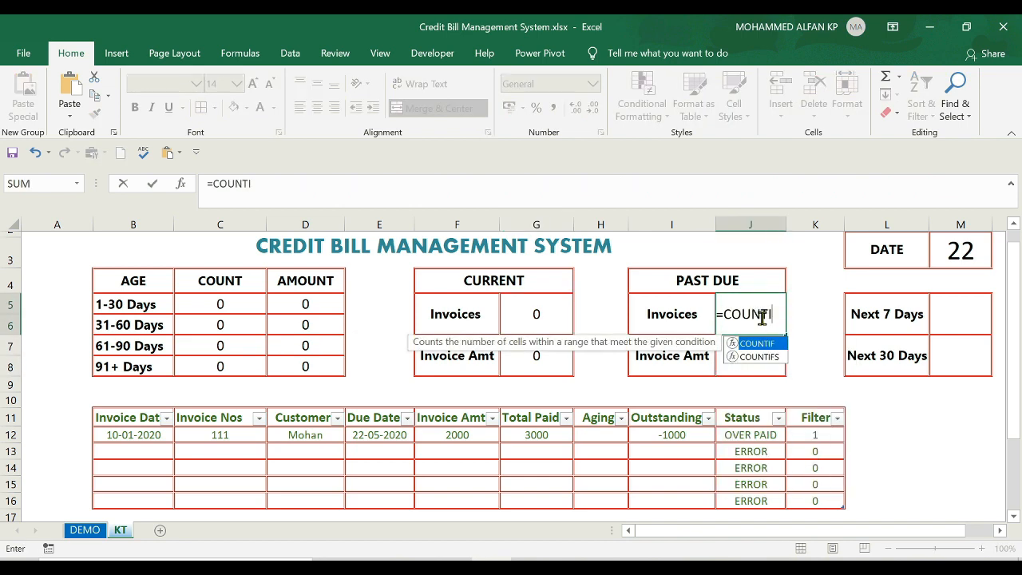
{"action": "type", "text": "FS("}
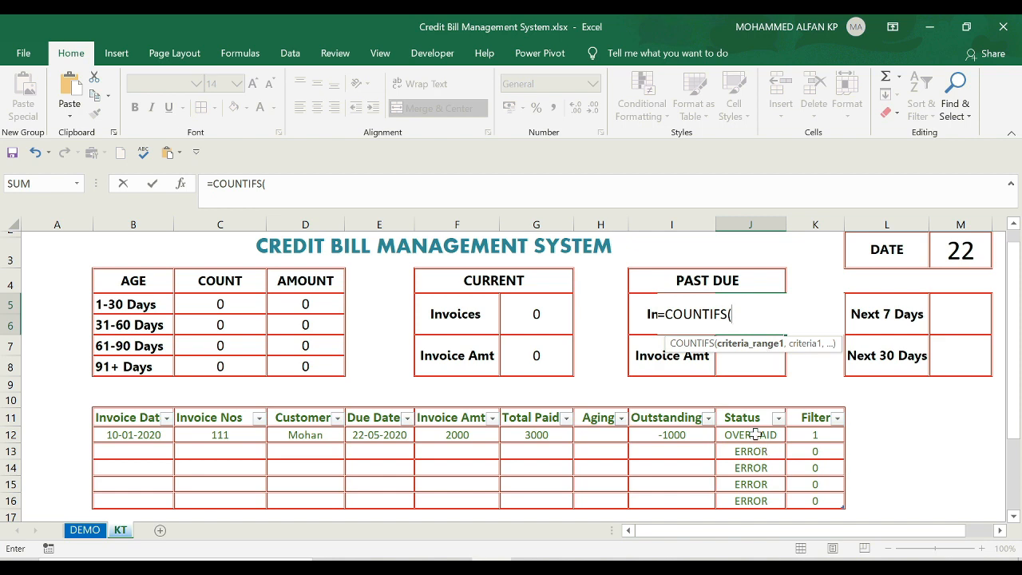
{"action": "left_click_drag", "start_coordinate": [753, 431], "coordinate": [756, 501]}
{"action": "type", "text": ","}
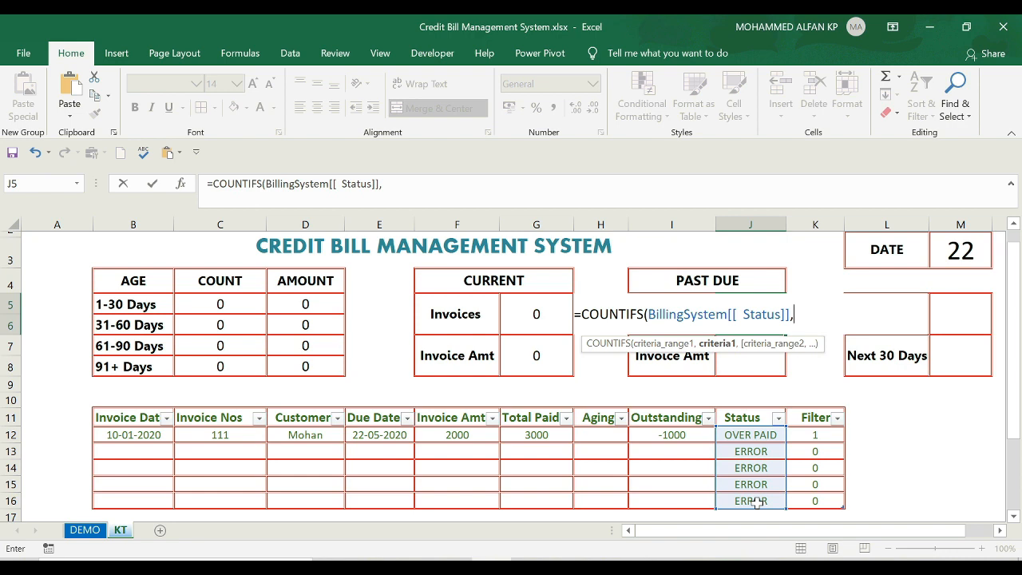
{"action": "type", "text": "\"PAST DUE"}
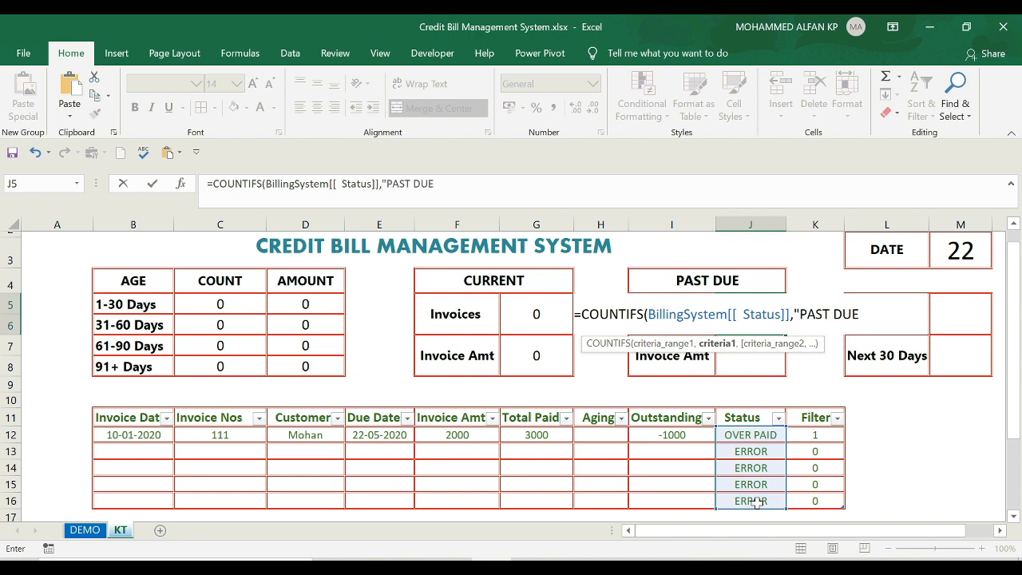
{"action": "type", "text": "\","}
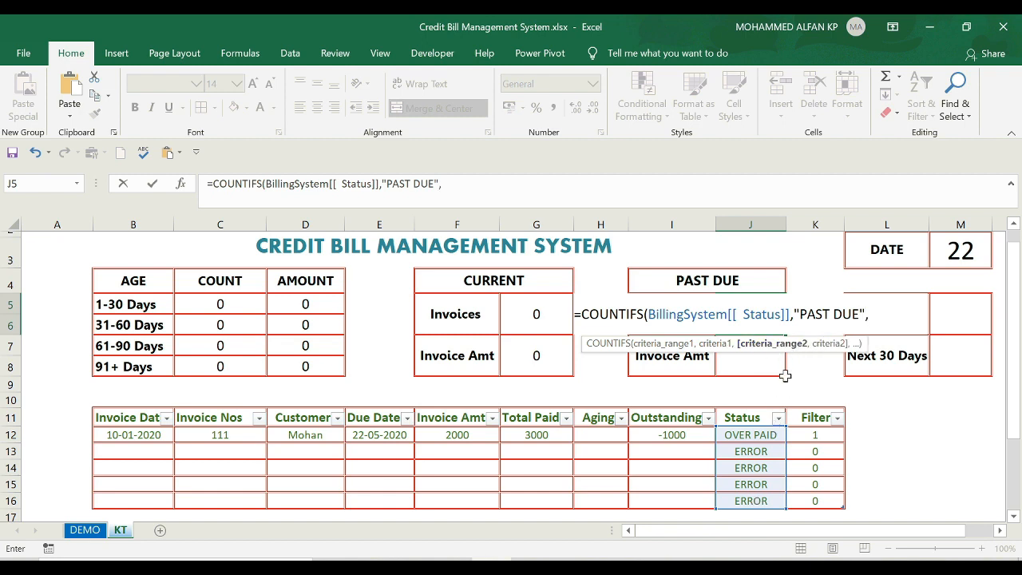
Step: Complete the "PAST DUE" COUNTIFS in J5 with the Filter column and criterion K12, and enter the formula
{"action": "left_click_drag", "start_coordinate": [817, 437], "coordinate": [820, 501]}
{"action": "type", "text": ","}
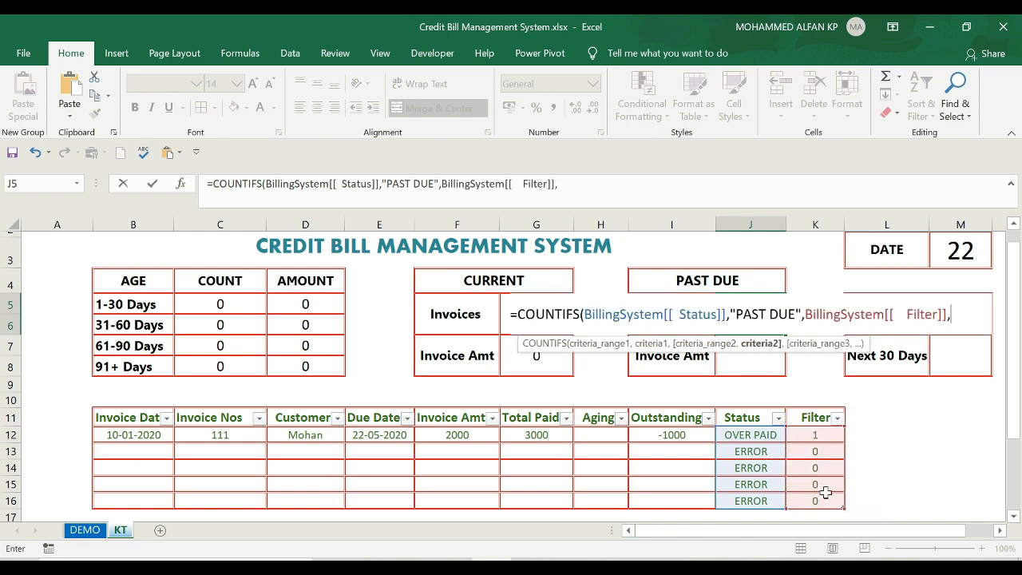
{"action": "left_click", "coordinate": [815, 437]}
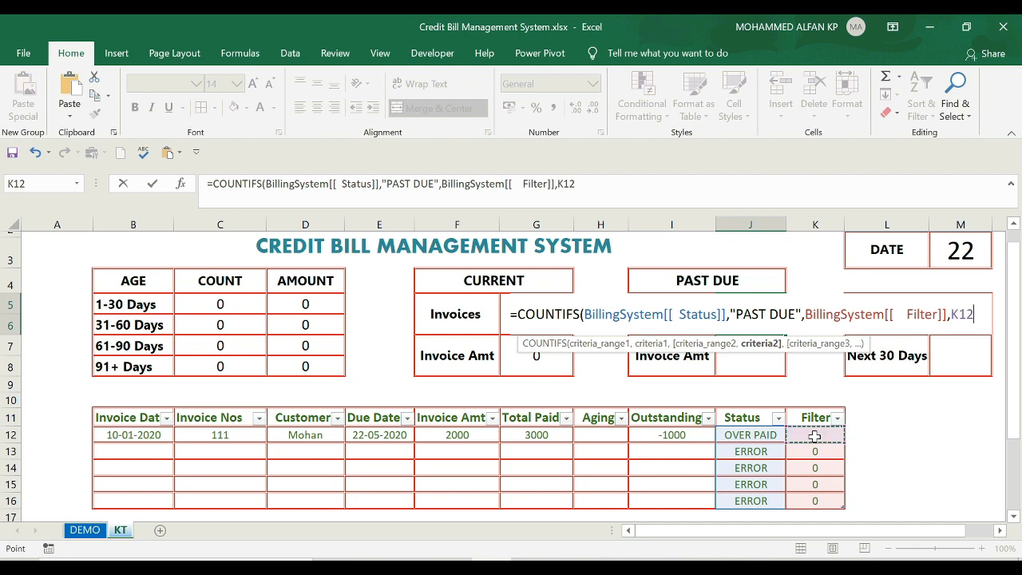
{"action": "type", "text": ")"}
{"action": "key", "text": "Return"}
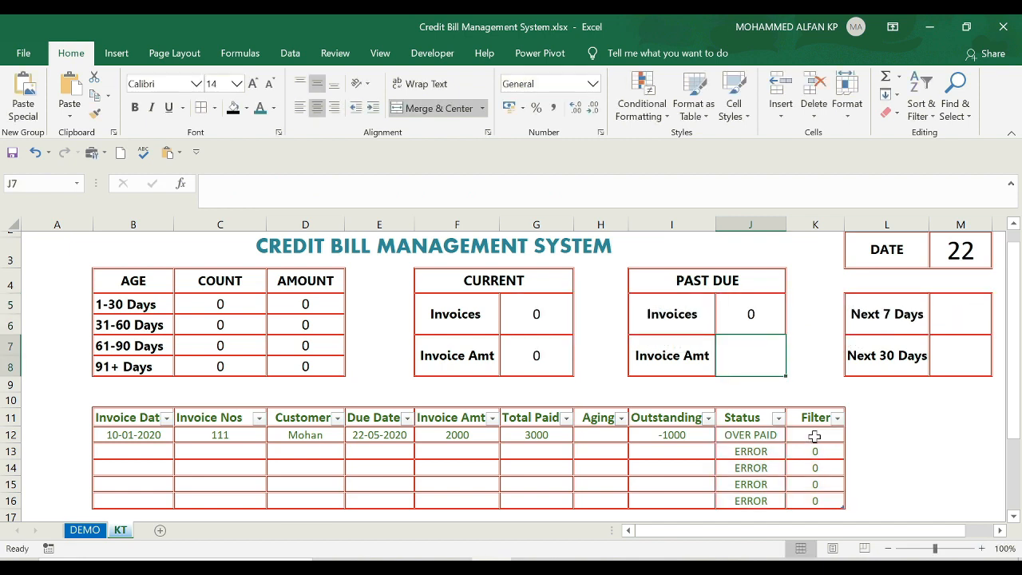
{"action": "left_click", "coordinate": [734, 320]}
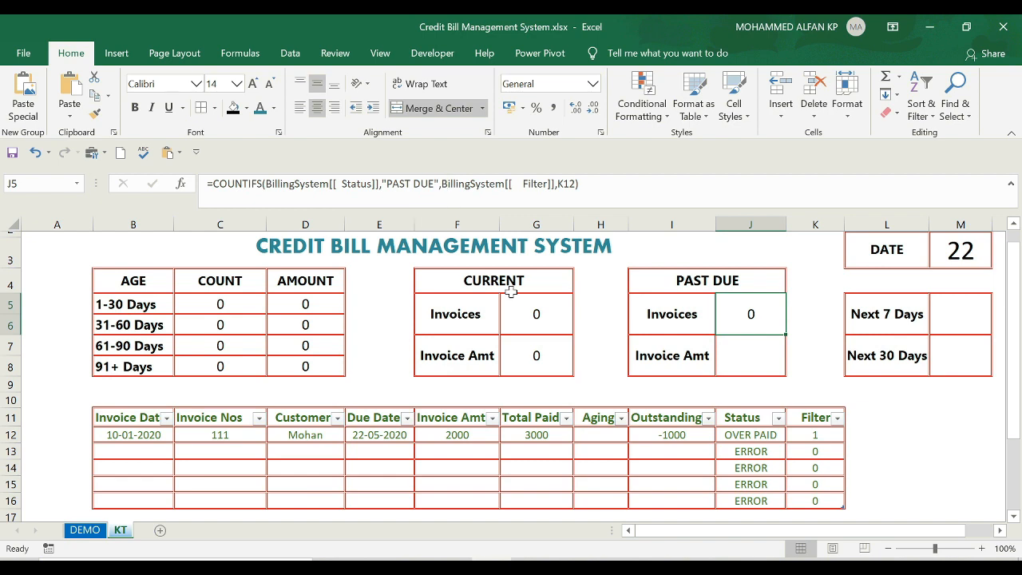
Step: Start a SUMIFS formula in J7 for the past-due Invoice Amt, summing BillingSystem Outstanding where Status is "PAST DUE"
{"action": "left_click", "coordinate": [750, 366]}
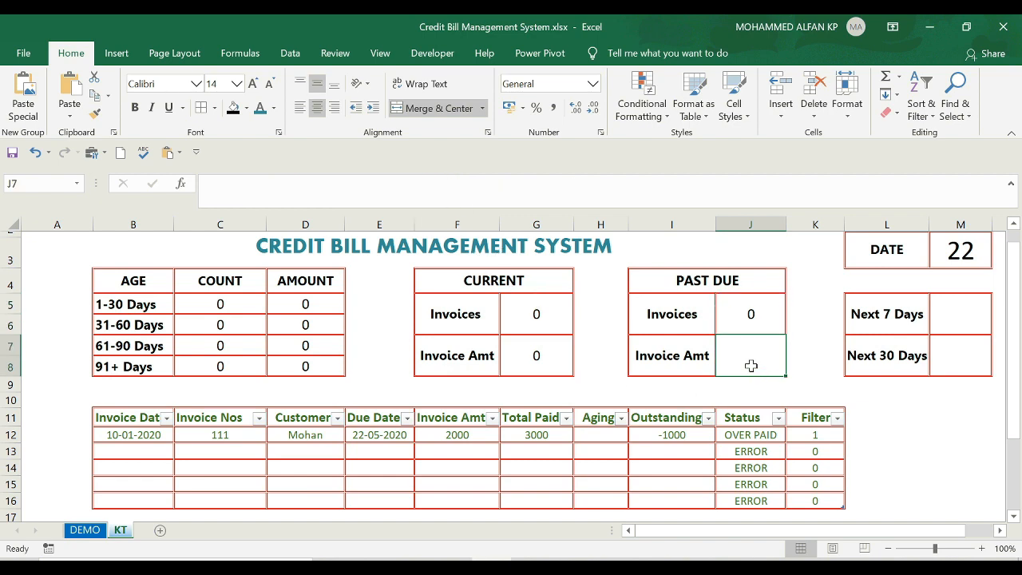
{"action": "type", "text": "="}
{"action": "key", "text": "BackSpace"}
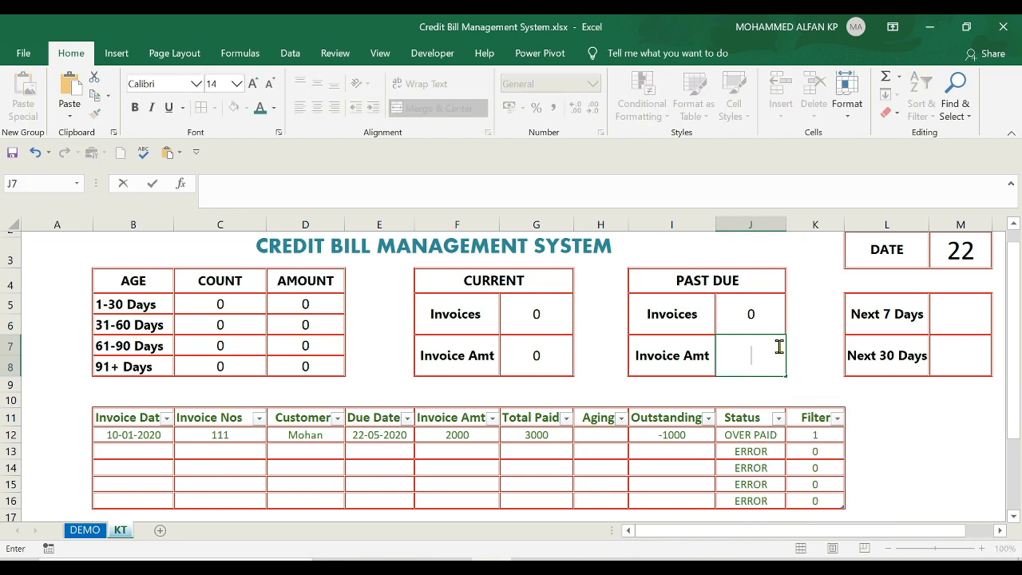
{"action": "type", "text": "=SUMI"}
{"action": "type", "text": "FS("}
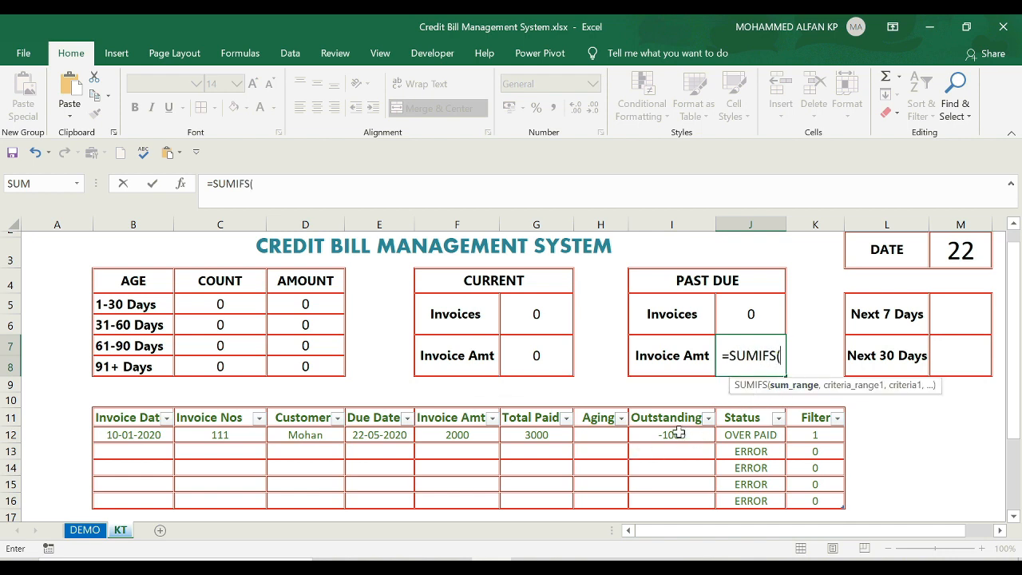
{"action": "left_click_drag", "start_coordinate": [680, 436], "coordinate": [683, 502]}
{"action": "type", "text": ","}
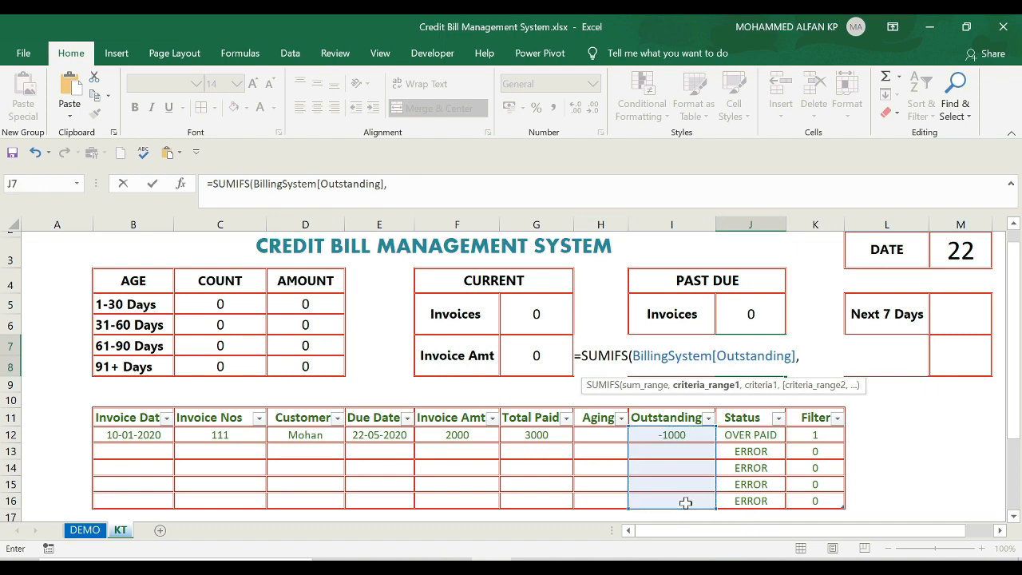
{"action": "left_click_drag", "start_coordinate": [750, 436], "coordinate": [752, 501]}
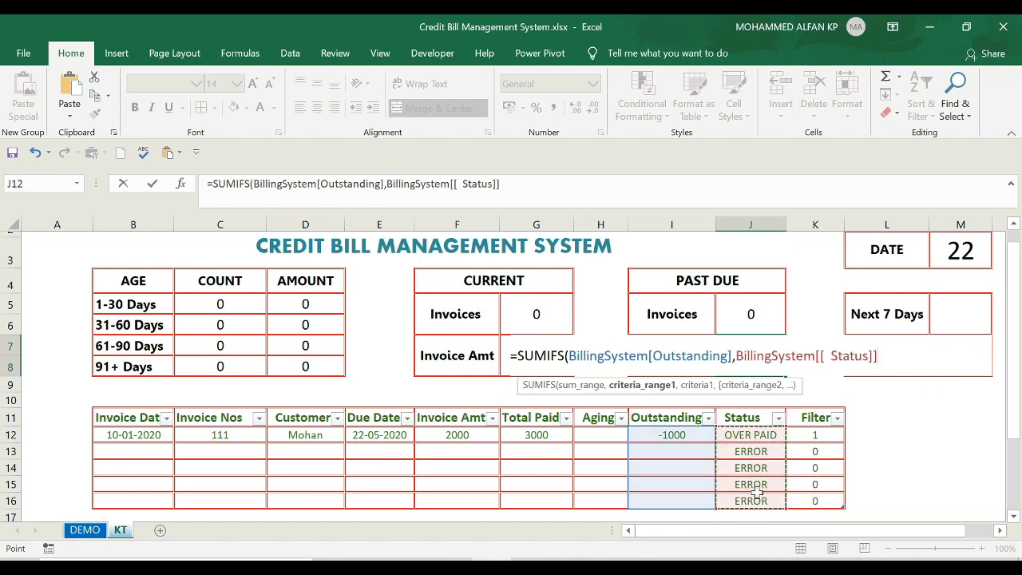
{"action": "type", "text": ","}
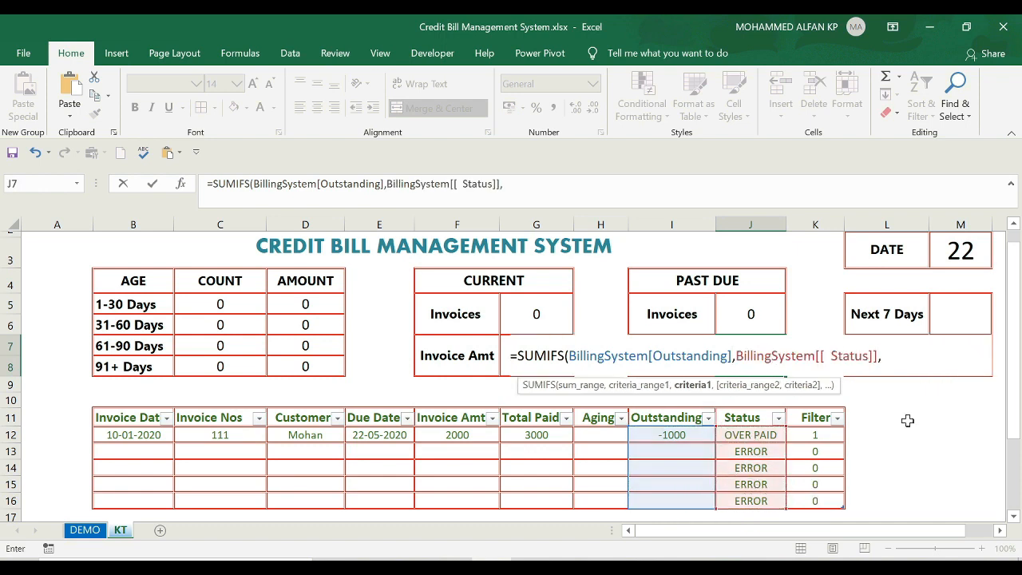
{"action": "type", "text": "\"PAST DUE\""}
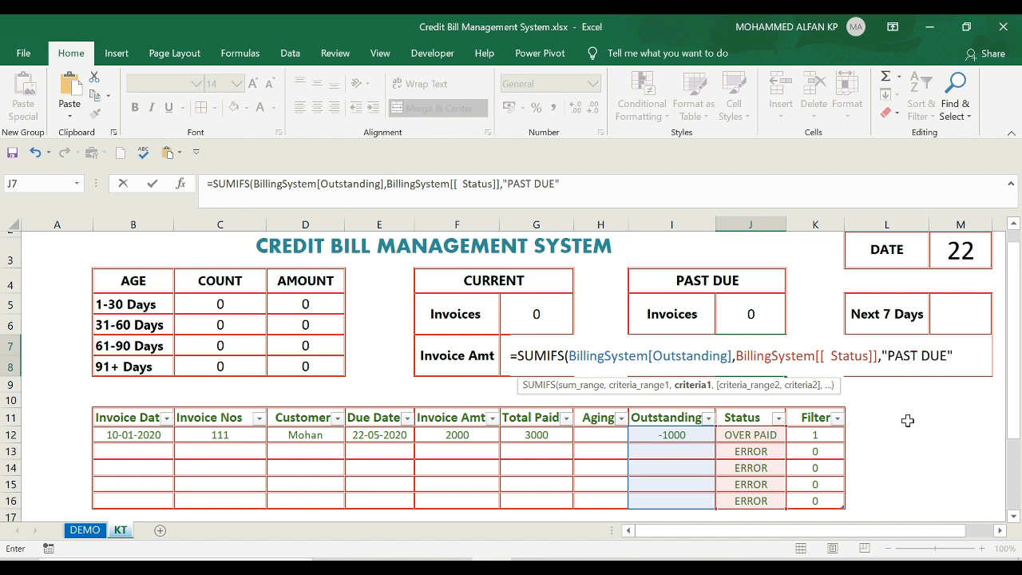
{"action": "type", "text": ","}
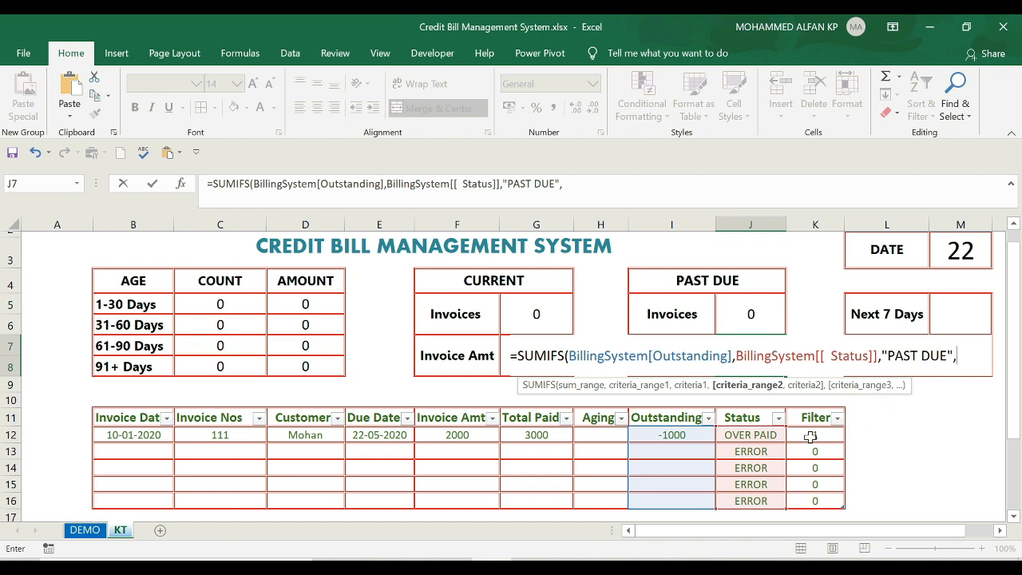
Step: Complete the "PAST DUE" SUMIFS in J7 with the Filter column and criterion K12, and enter the formula
{"action": "left_click_drag", "start_coordinate": [811, 438], "coordinate": [819, 501]}
{"action": "type", "text": ","}
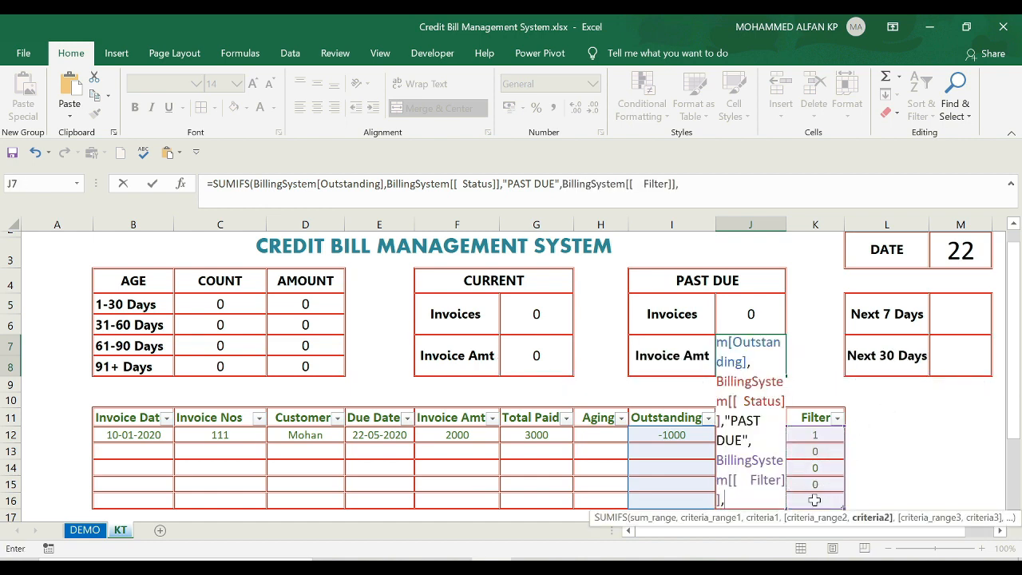
{"action": "left_click_drag", "start_coordinate": [901, 513], "coordinate": [486, 272]}
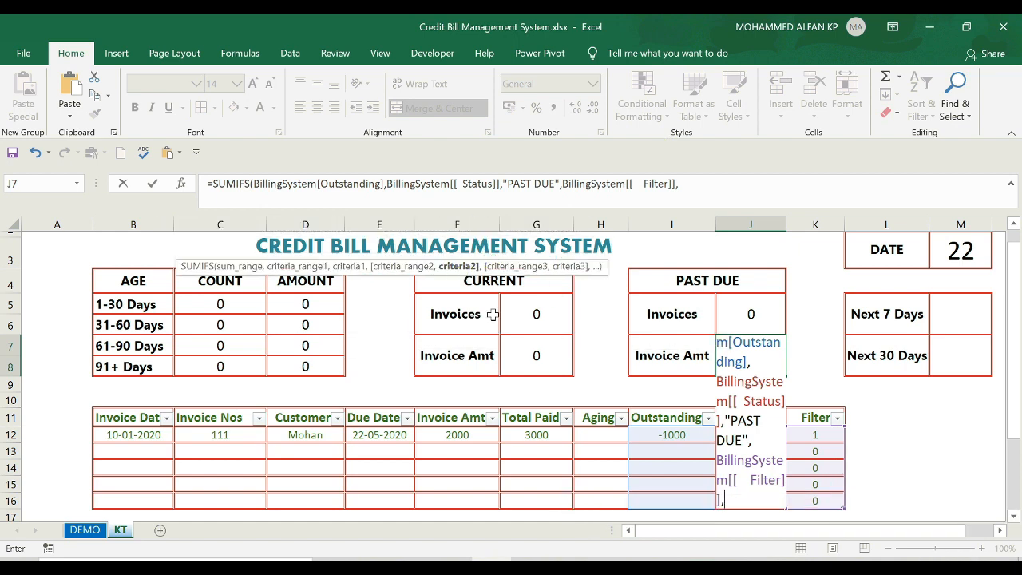
{"action": "left_click", "coordinate": [822, 436]}
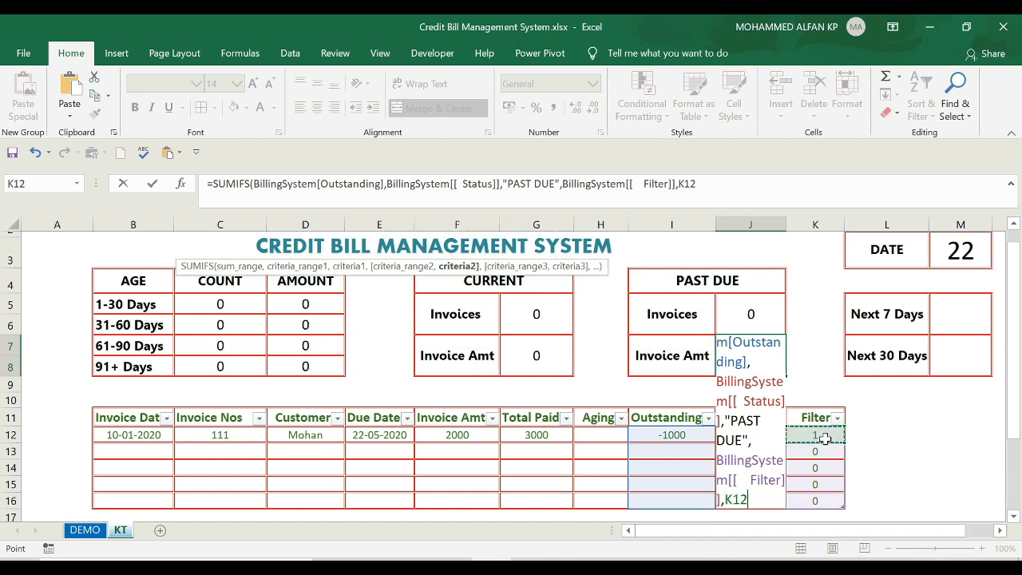
{"action": "type", "text": ")"}
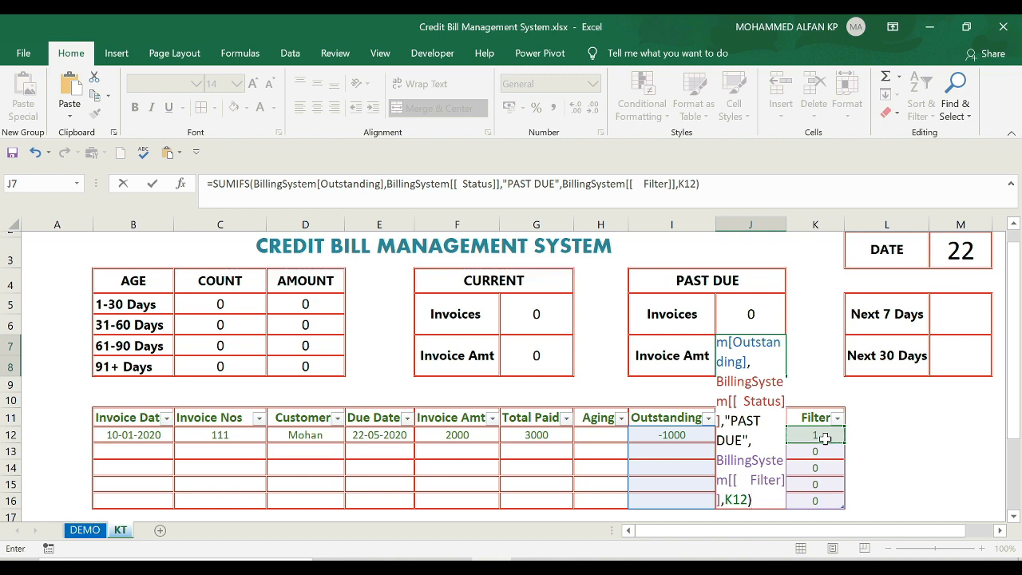
{"action": "key", "text": "Return"}
{"action": "scroll", "coordinate": [824, 438], "scroll_direction": "up", "scroll_amount": 1}
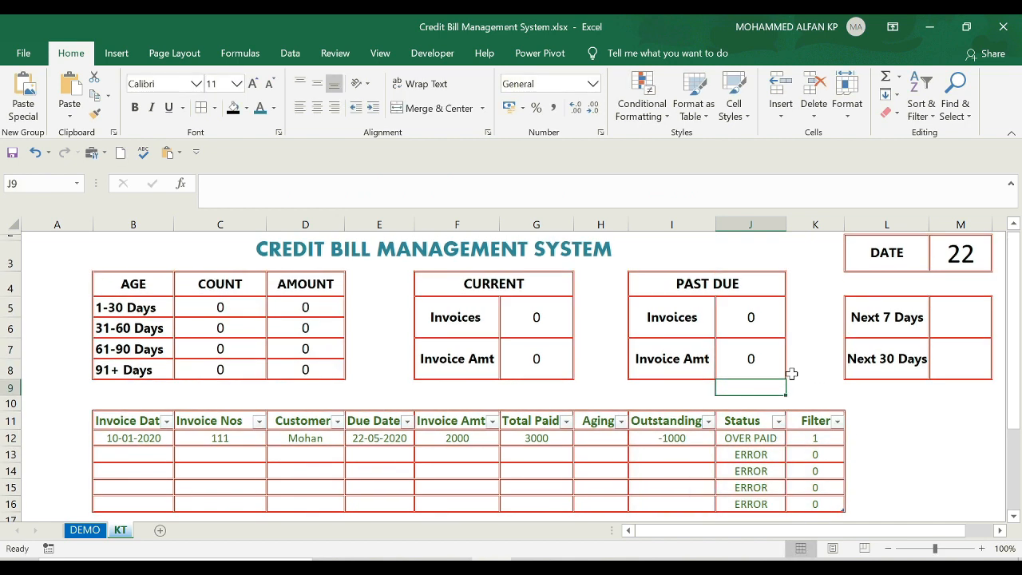
Step: Start a SUMIFS formula in M5 for Next 7 Days with the BillingSystem Outstanding column as the sum range
{"action": "left_click", "coordinate": [949, 319]}
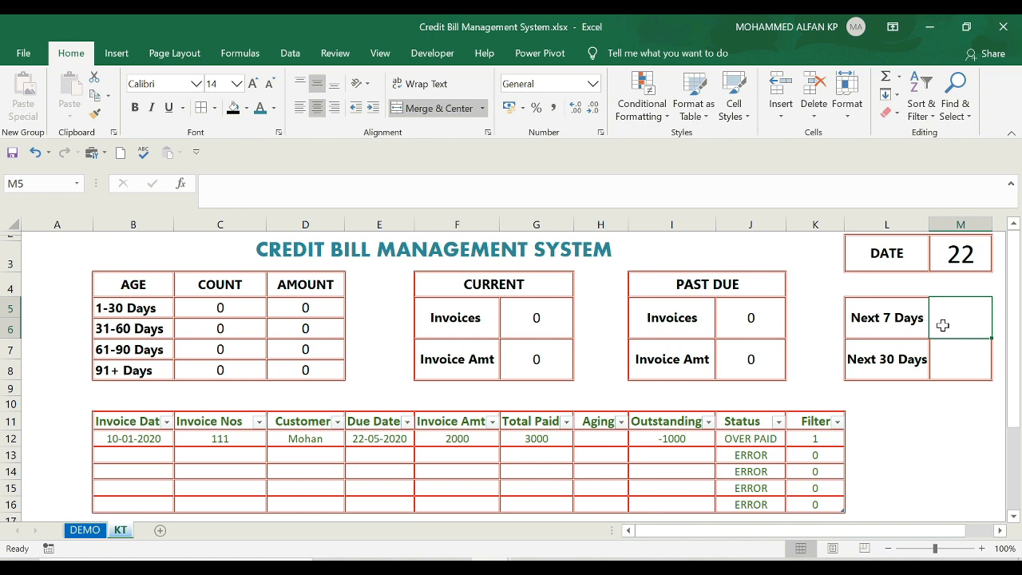
{"action": "type", "text": "=S"}
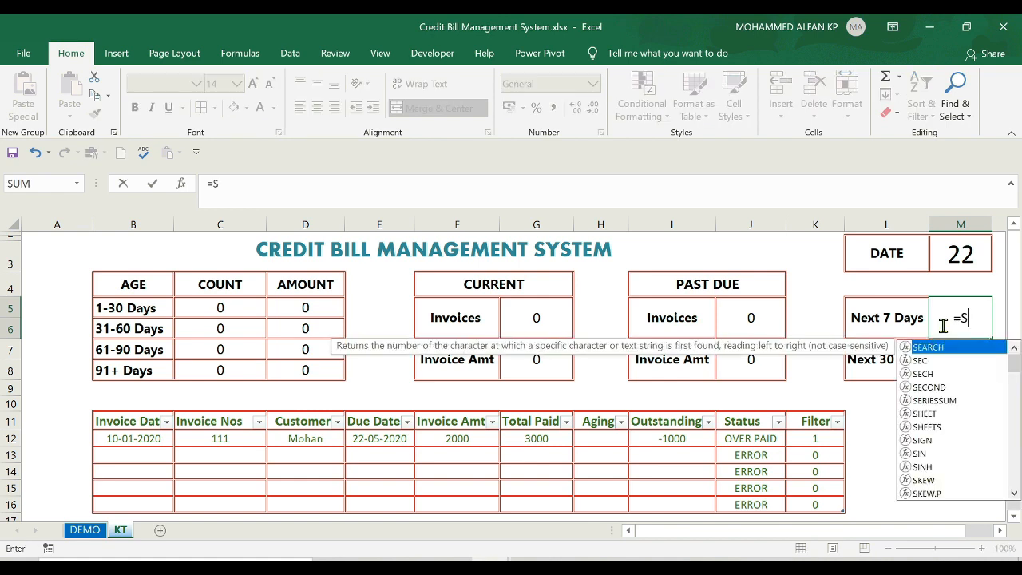
{"action": "type", "text": "UMIFS("}
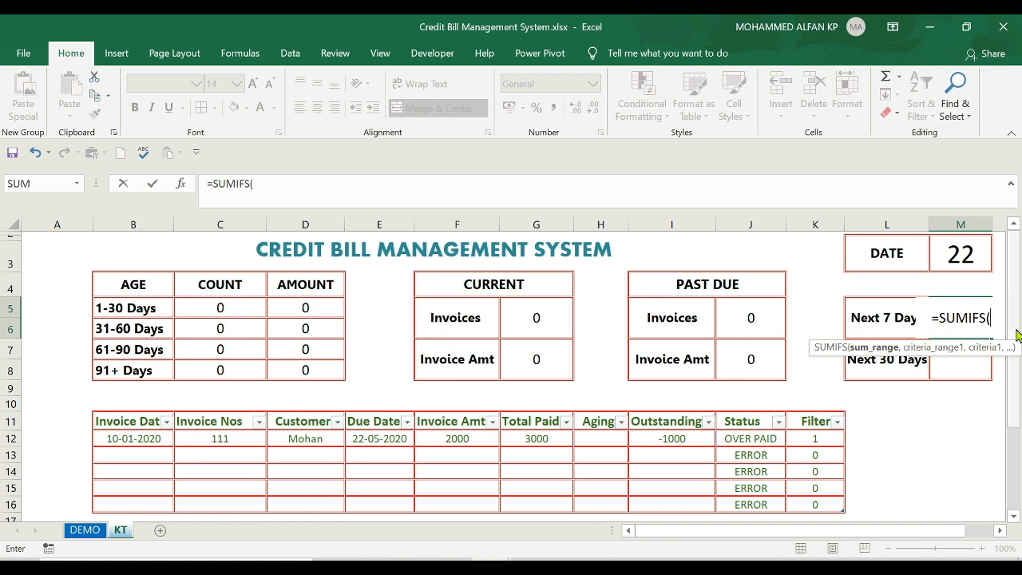
{"action": "left_click_drag", "start_coordinate": [677, 439], "coordinate": [677, 499]}
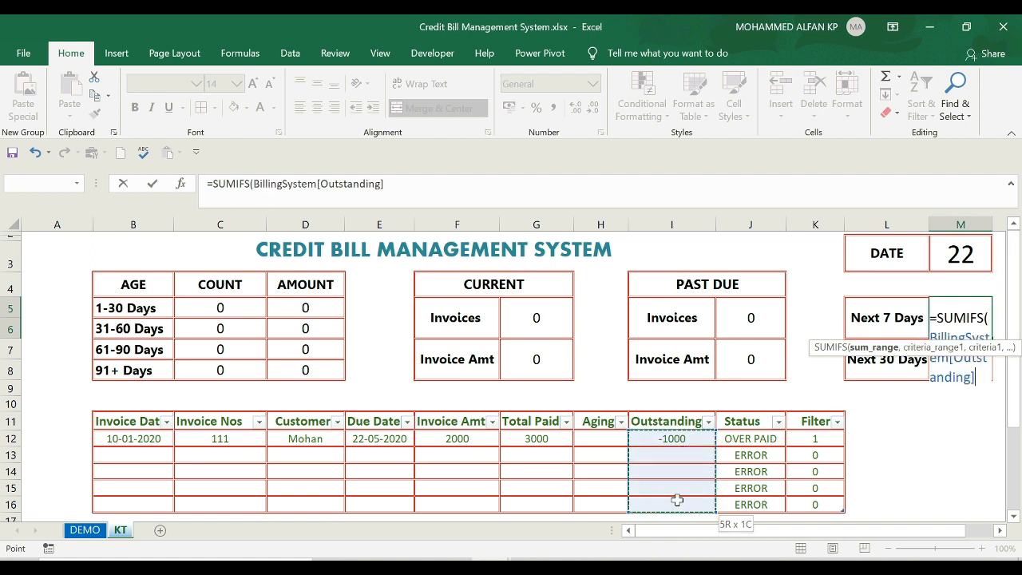
{"action": "type", "text": ","}
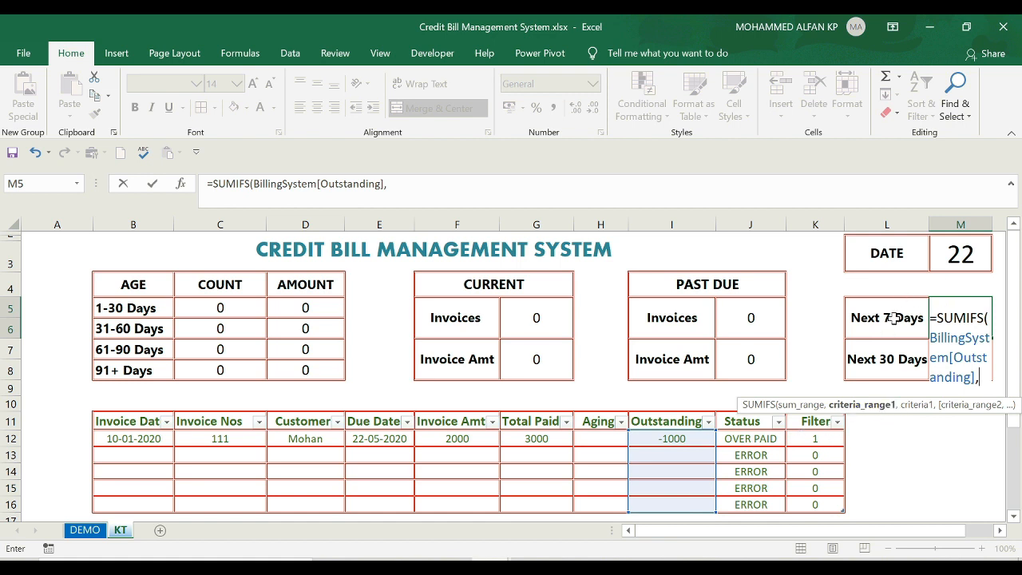
Step: Add the Due Date column with criterion ">="&M2 as the first condition of the SUMIFS in M5
{"action": "left_click_drag", "start_coordinate": [379, 439], "coordinate": [391, 497]}
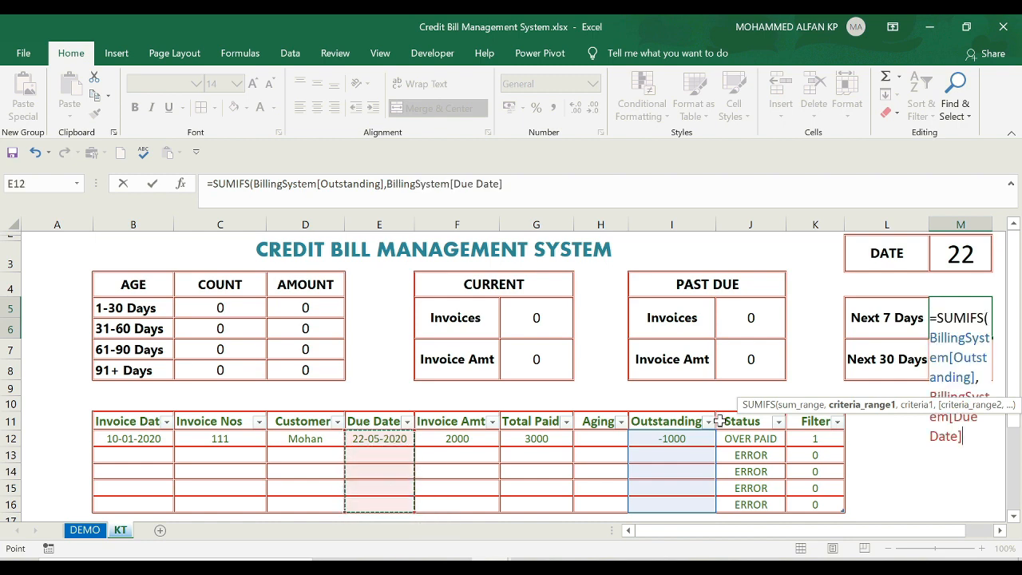
{"action": "type", "text": ","}
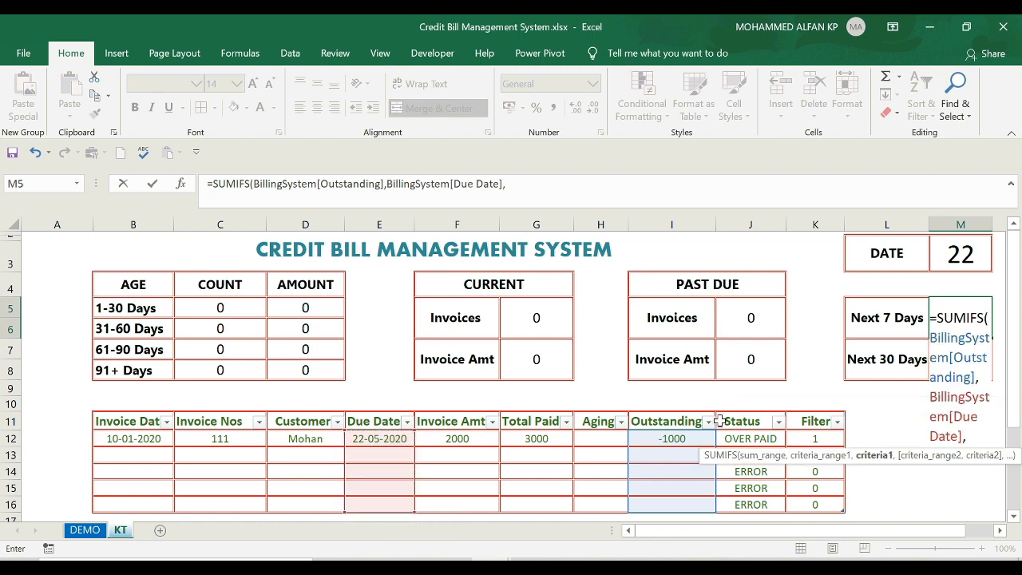
{"action": "type", "text": "\">=\""}
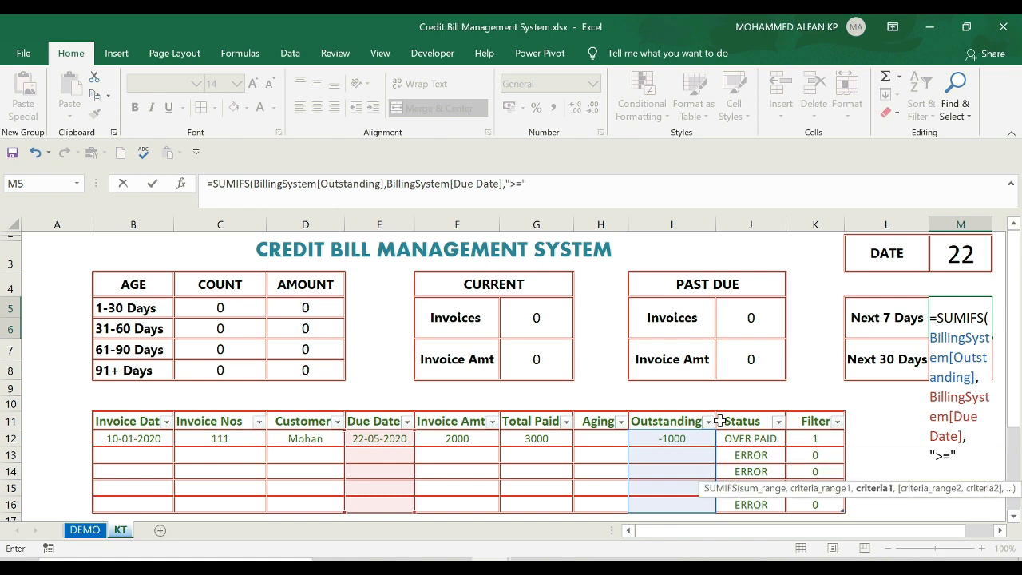
{"action": "type", "text": "&"}
{"action": "left_click", "coordinate": [954, 254]}
{"action": "type", "text": ","}
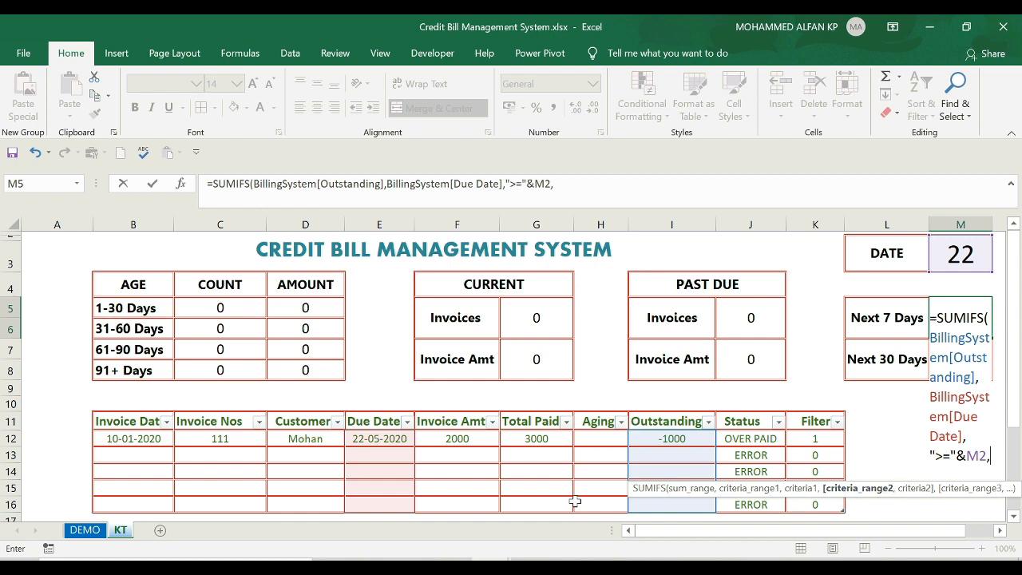
Step: Add the Due Date column with criterion "<="&(M2+6) as the second condition of the SUMIFS in M5
{"action": "left_click_drag", "start_coordinate": [377, 441], "coordinate": [376, 495]}
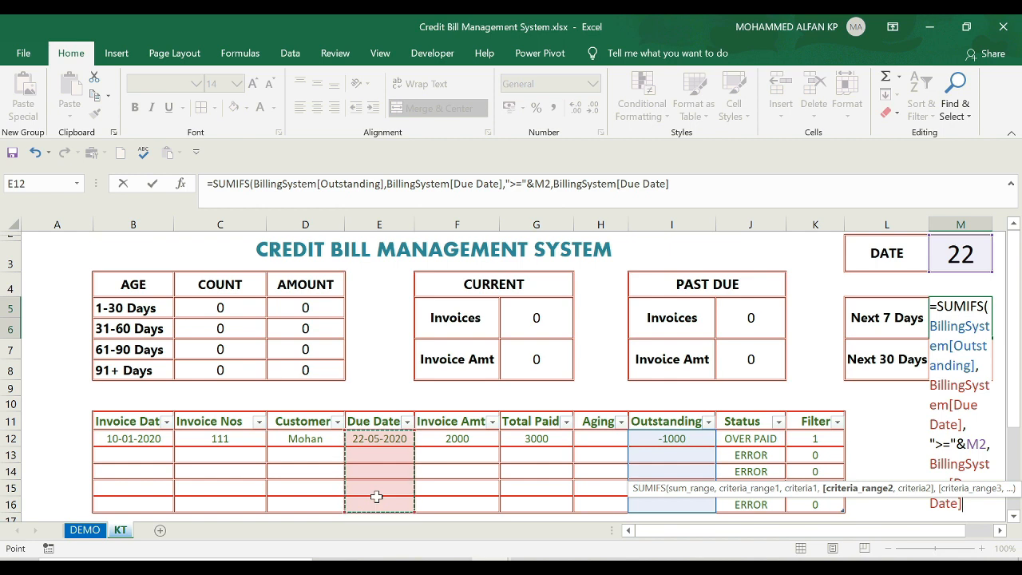
{"action": "type", "text": ","}
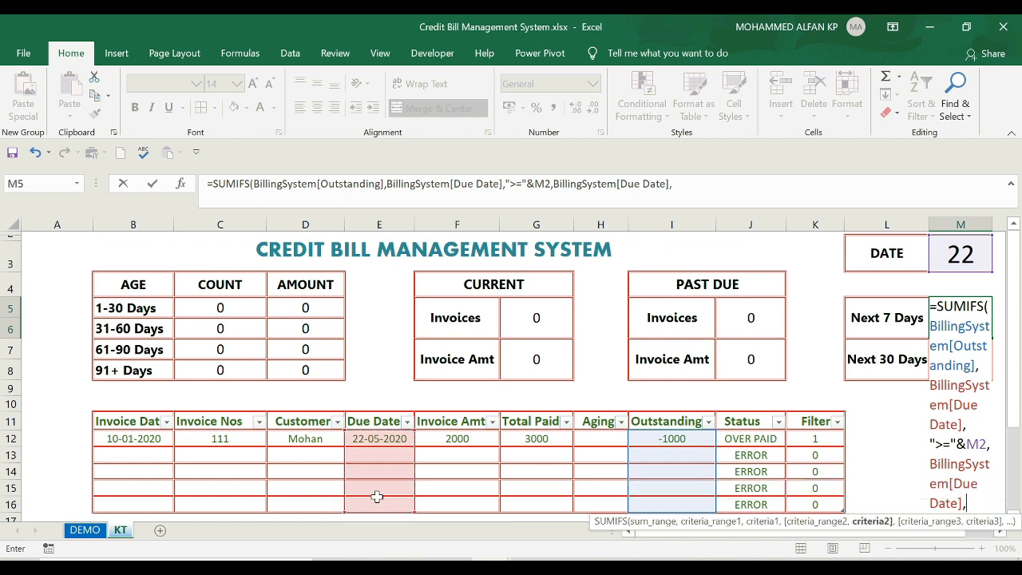
{"action": "type", "text": "\"<=\""}
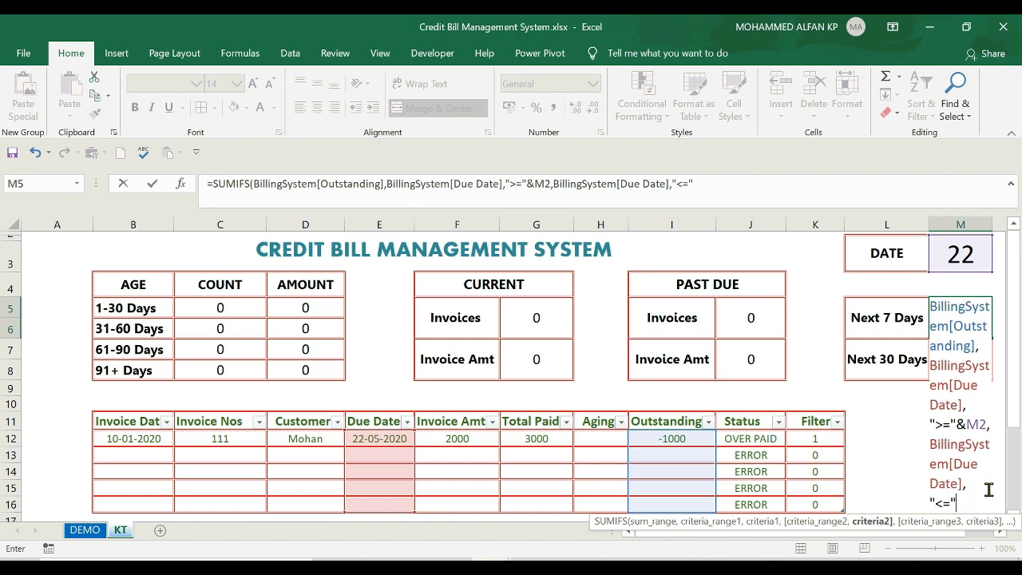
{"action": "type", "text": "&("}
{"action": "left_click", "coordinate": [968, 254]}
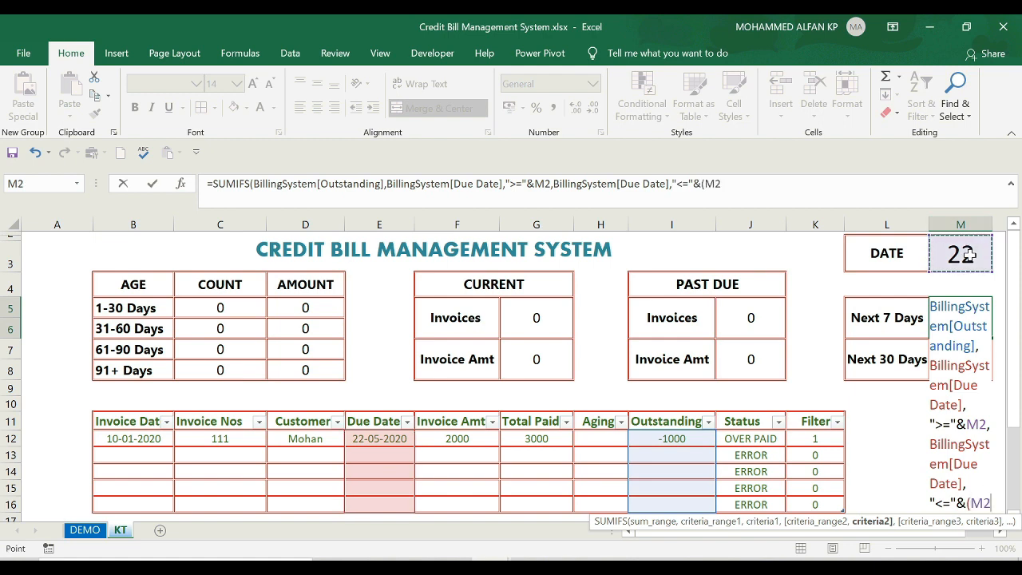
{"action": "type", "text": "+6"}
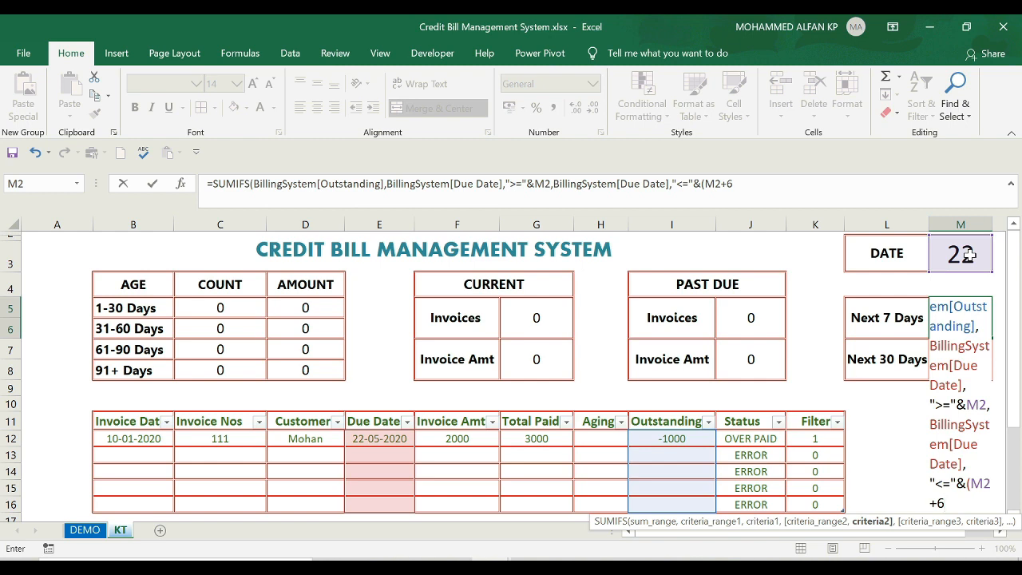
{"action": "type", "text": "),"}
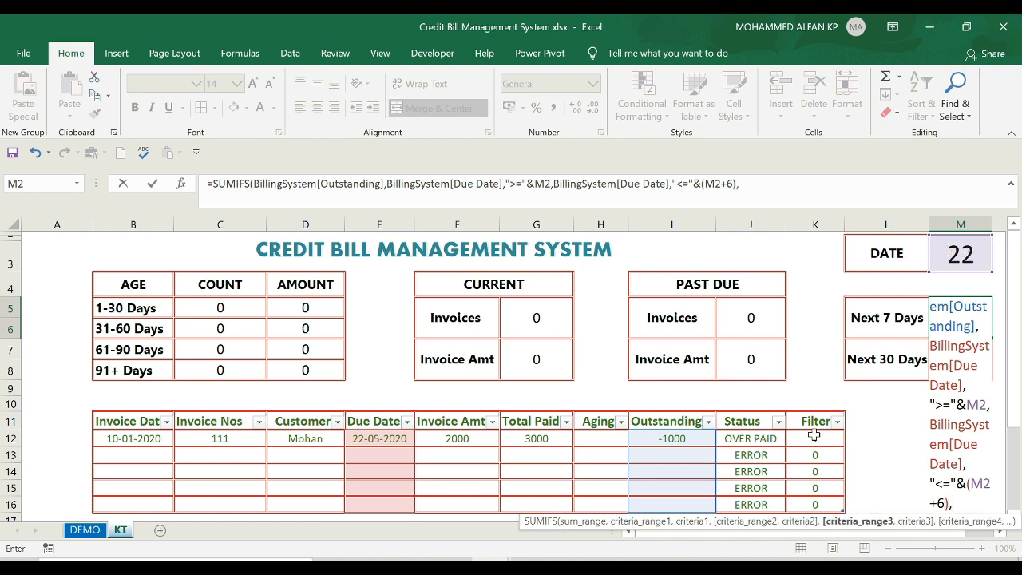
Step: Complete the Next 7 Days SUMIFS in M5 with the Filter column and criterion K12, and enter the formula
{"action": "left_click_drag", "start_coordinate": [813, 435], "coordinate": [819, 505]}
{"action": "type", "text": ","}
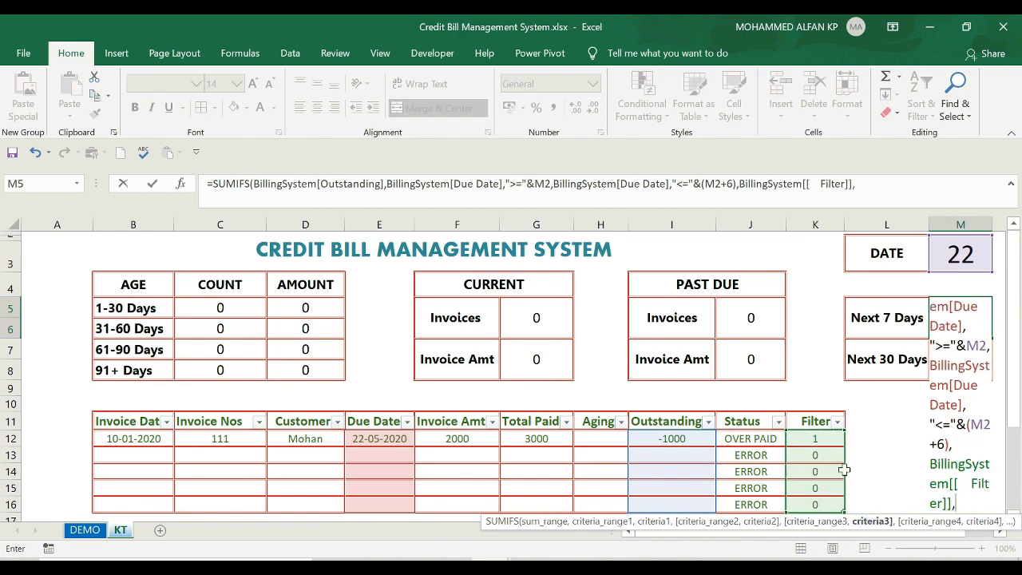
{"action": "left_click", "coordinate": [819, 438]}
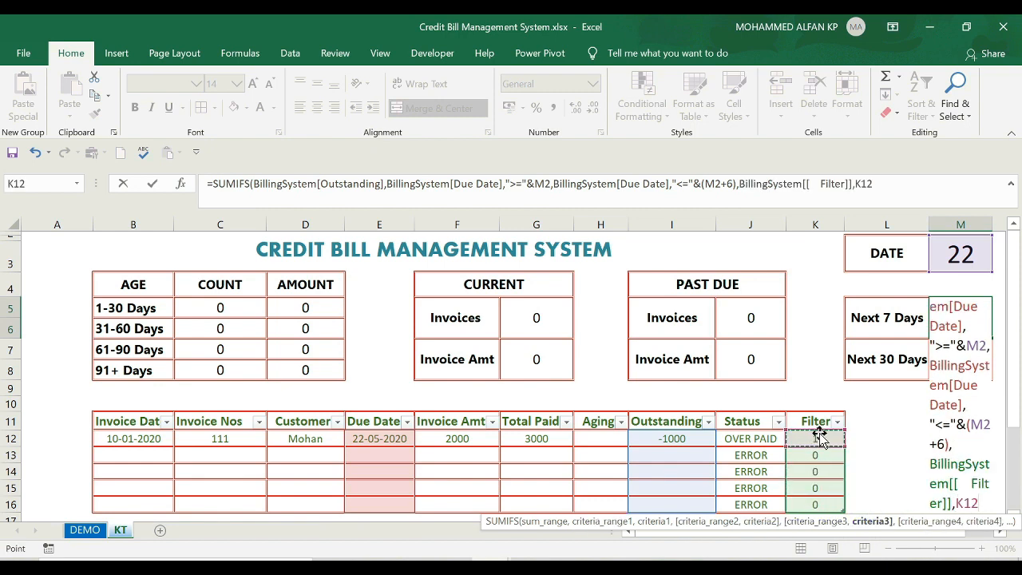
{"action": "type", "text": ")"}
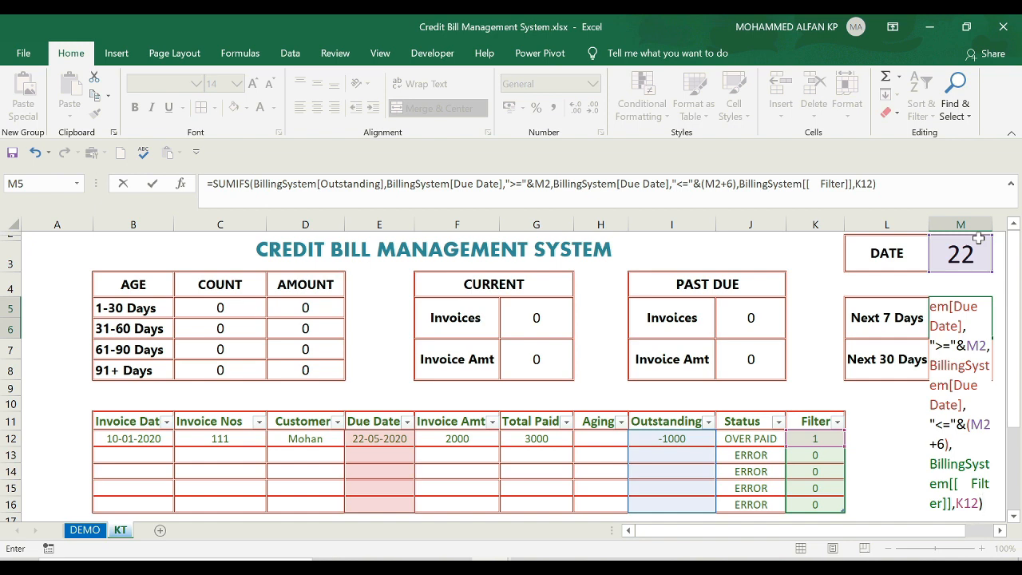
{"action": "key", "text": "Return"}
{"action": "left_click", "coordinate": [985, 330]}
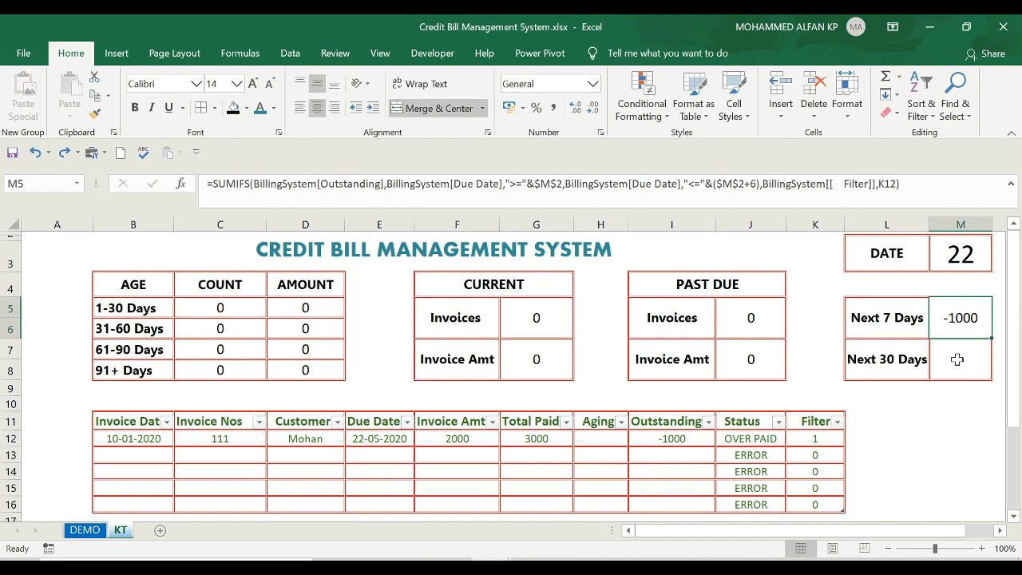
Step: Start a SUMIFS formula in M7 for Next 30 Days with the BillingSystem Outstanding column as the sum range
{"action": "left_click", "coordinate": [954, 366]}
{"action": "type", "text": "="}
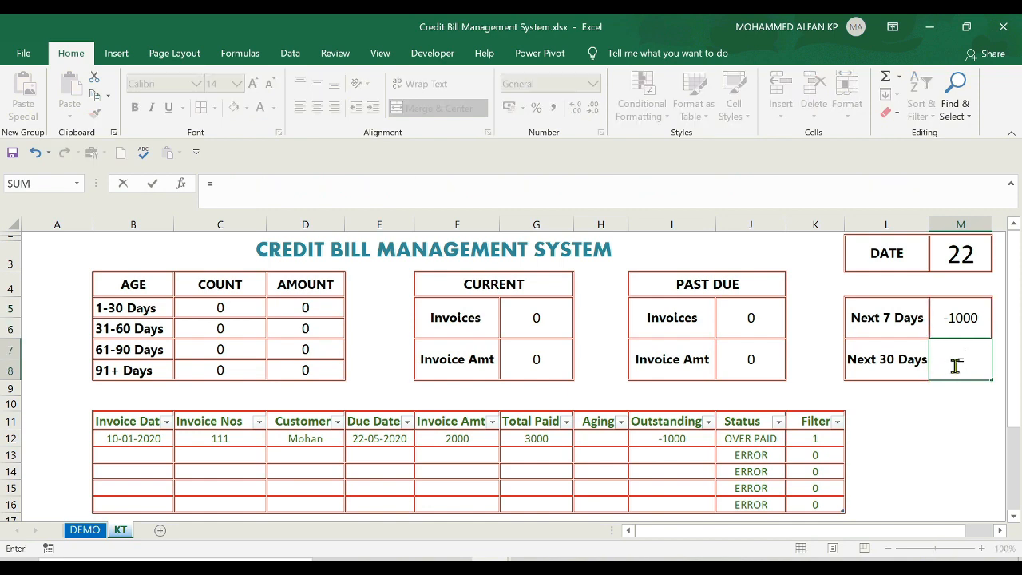
{"action": "type", "text": "SUMIFS("}
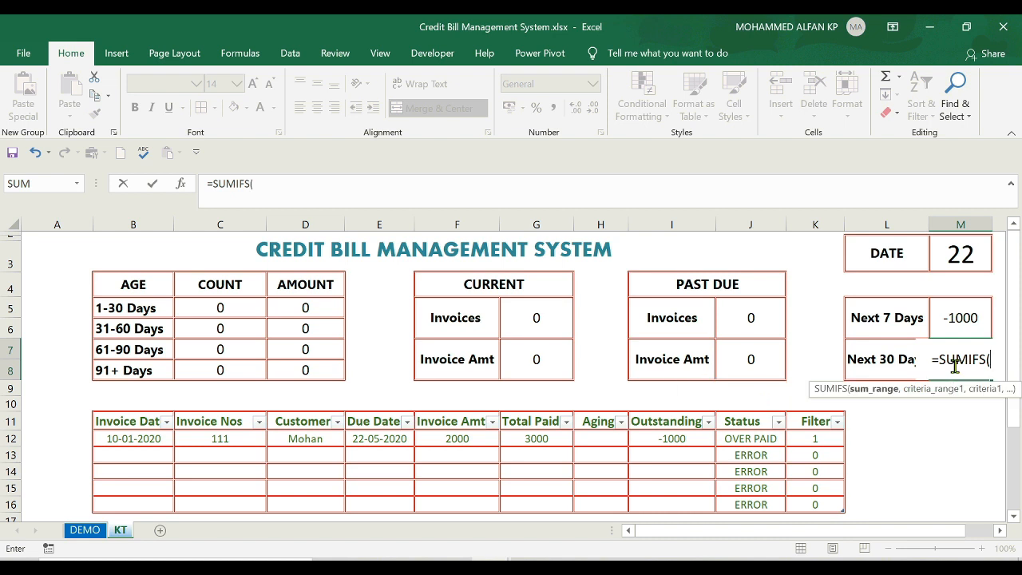
{"action": "left_click_drag", "start_coordinate": [683, 439], "coordinate": [704, 498]}
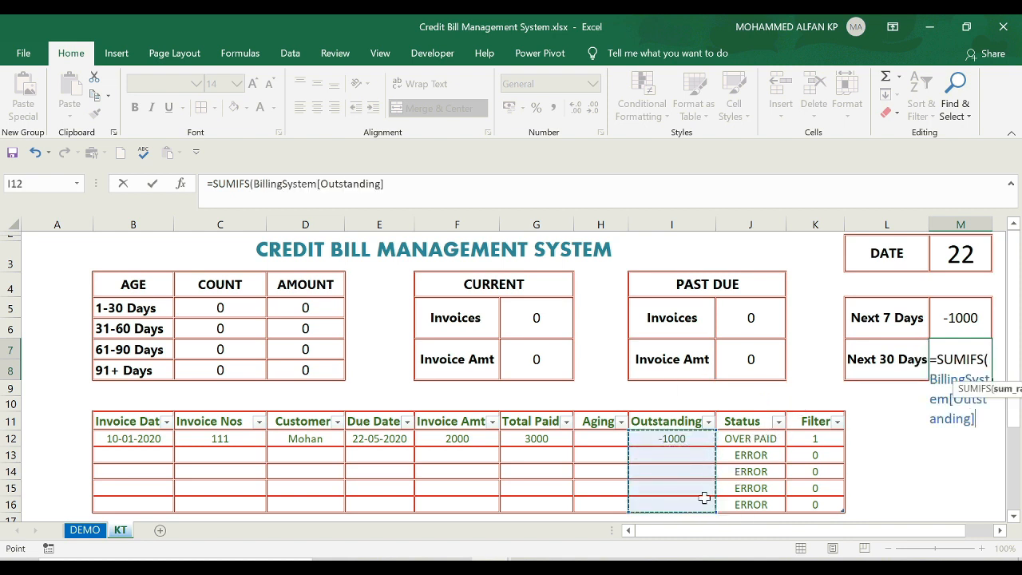
{"action": "type", "text": ","}
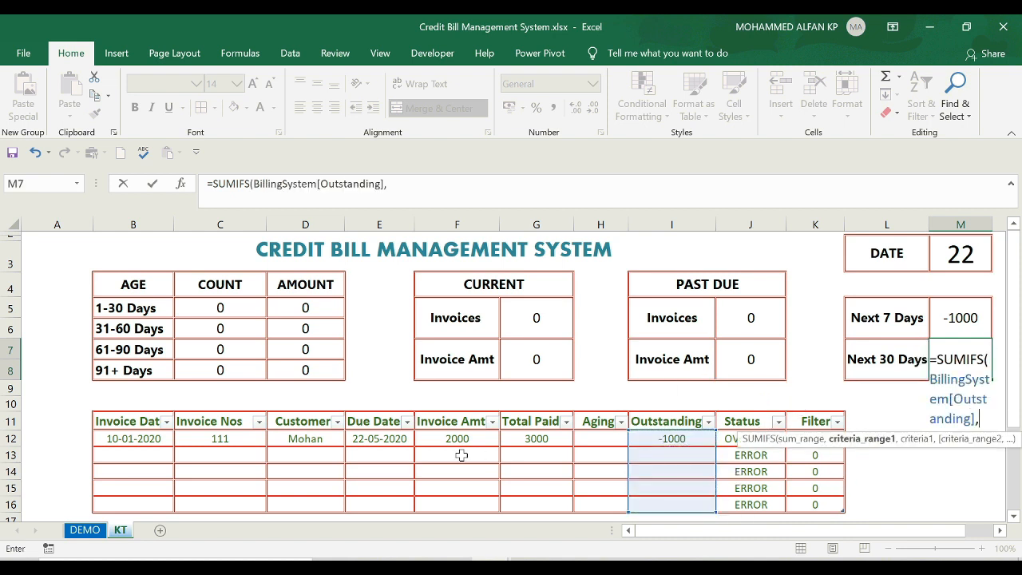
Step: Add the Due Date column with criterion ">="&M2 as the first condition of the SUMIFS in M7
{"action": "left_click_drag", "start_coordinate": [391, 438], "coordinate": [389, 503]}
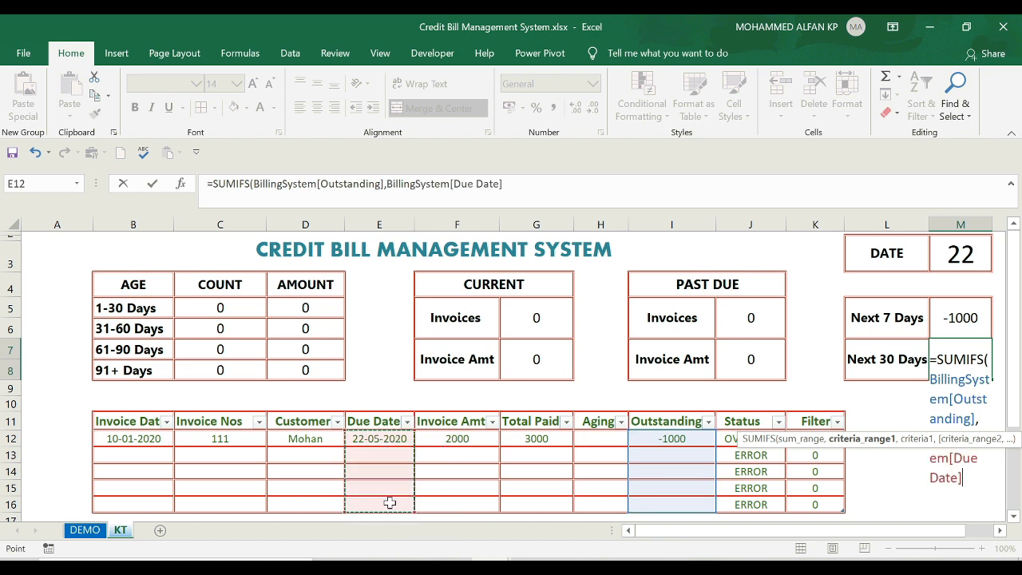
{"action": "type", "text": ","}
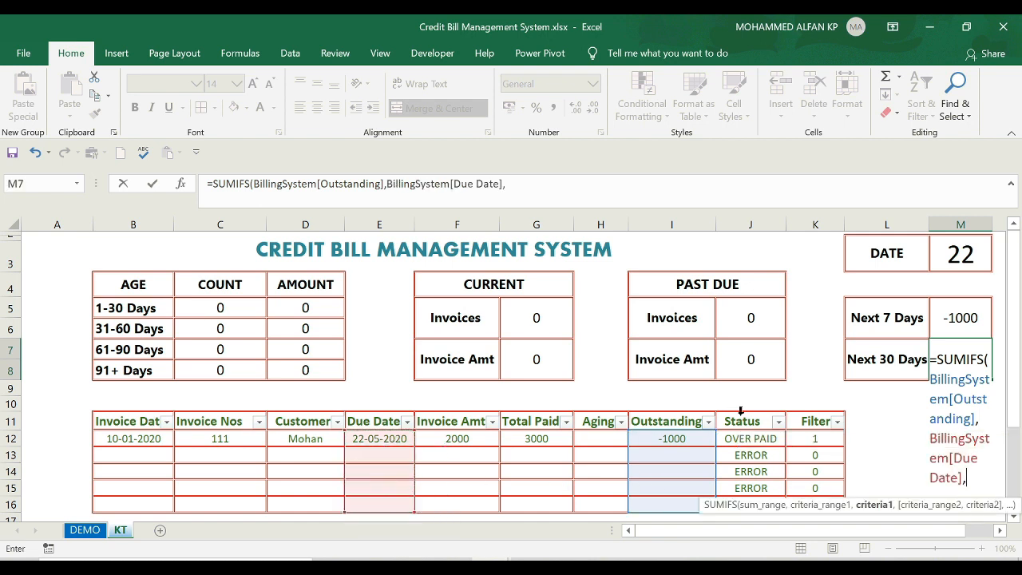
{"action": "type", "text": "\"> "}
{"action": "type", "text": "\">="}
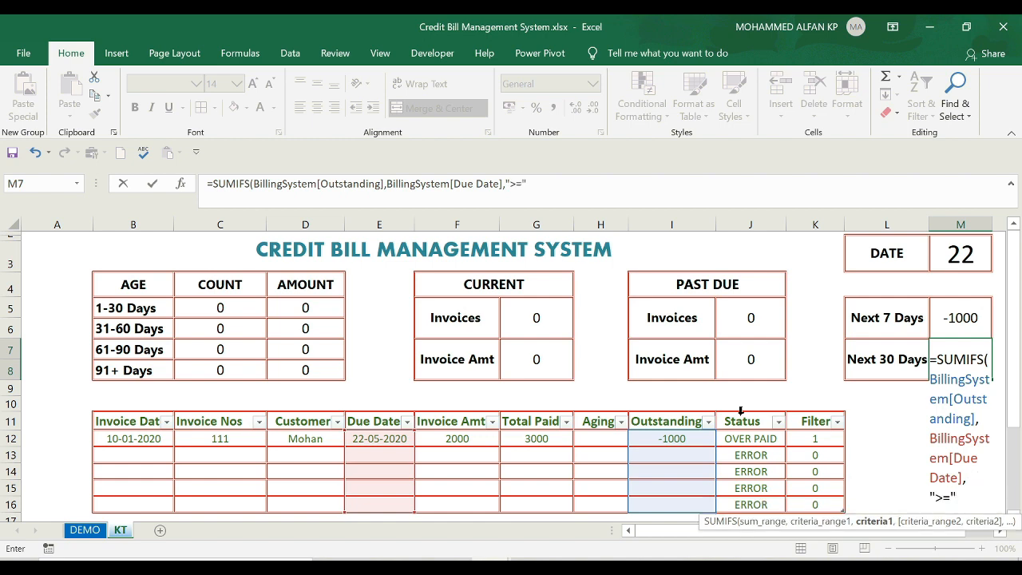
{"action": "type", "text": "&"}
{"action": "left_click", "coordinate": [953, 252]}
{"action": "type", "text": ","}
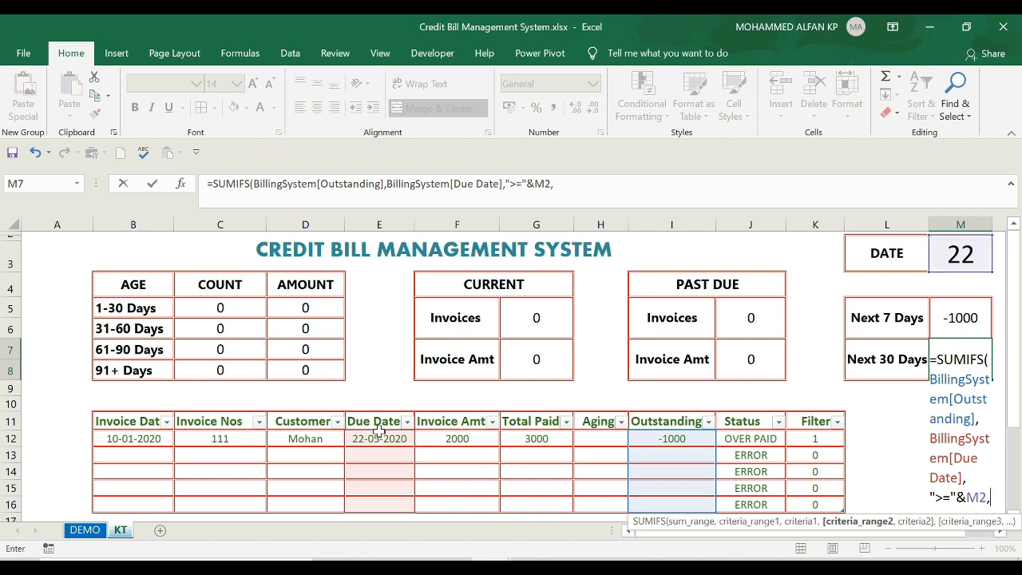
Step: Add the Due Date column with criterion "<="&(M2+29) as the second condition of the SUMIFS in M7
{"action": "left_click_drag", "start_coordinate": [377, 439], "coordinate": [402, 490]}
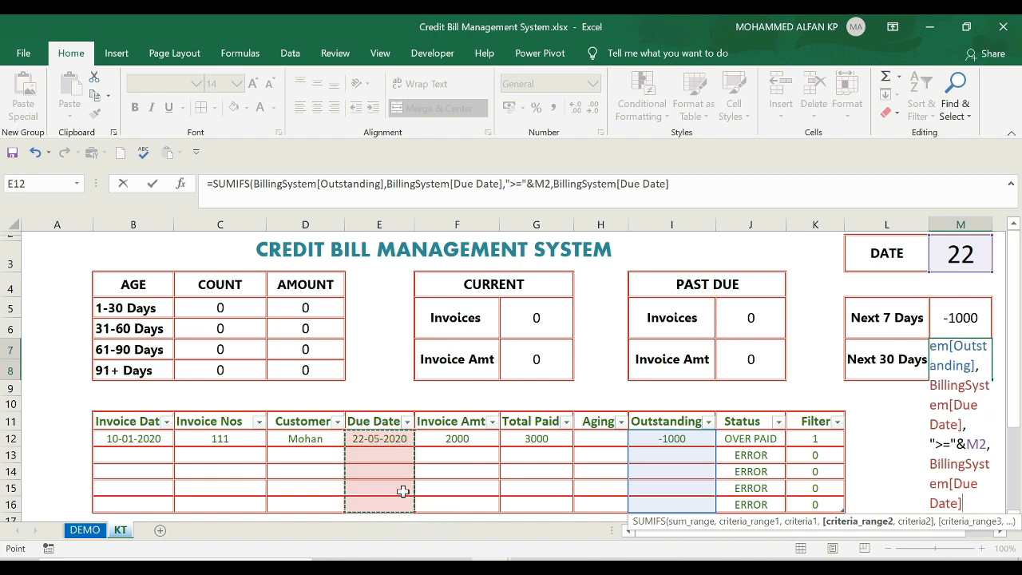
{"action": "type", "text": ","}
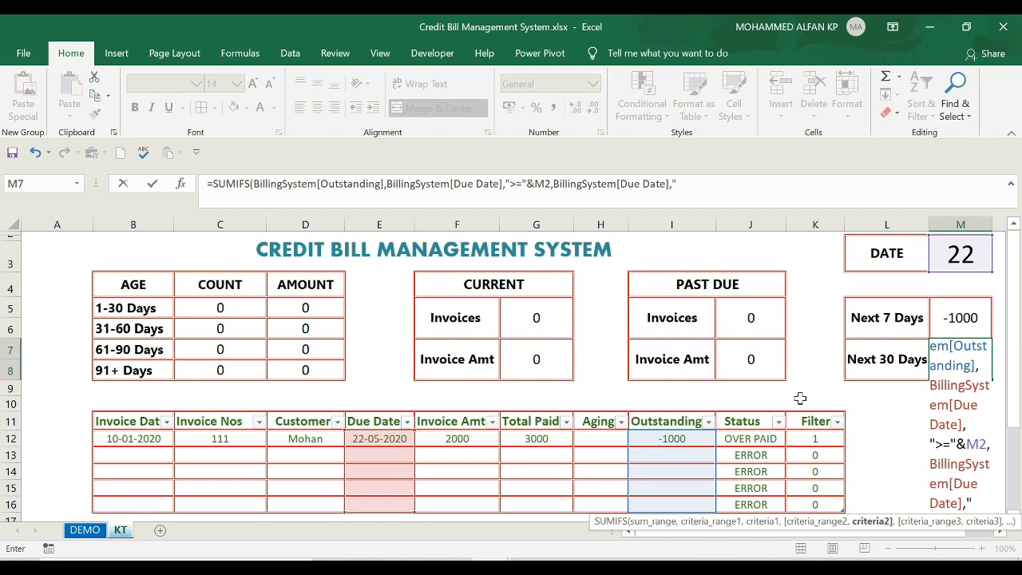
{"action": "type", "text": "\"<=\"&("}
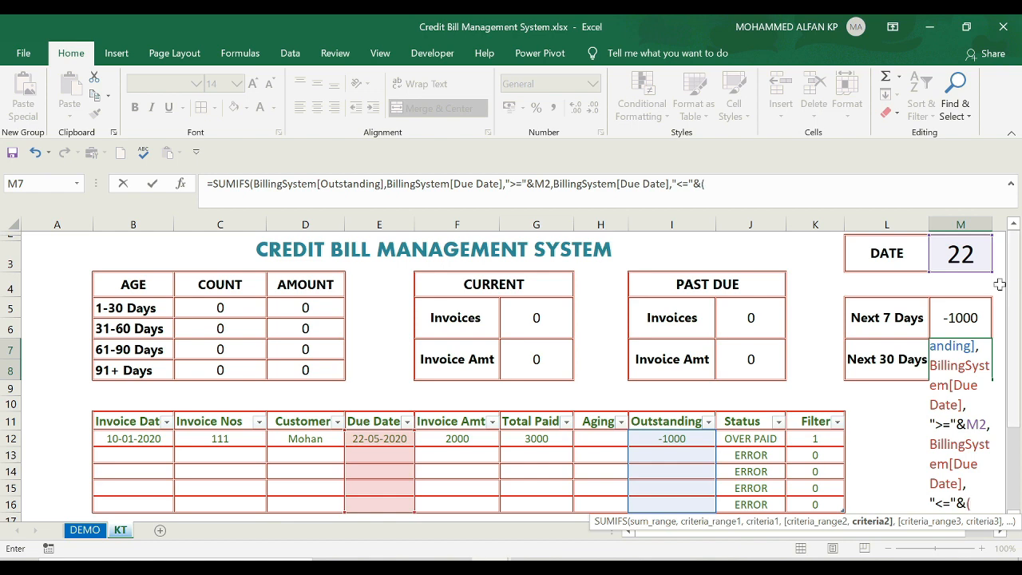
{"action": "left_click", "coordinate": [958, 256]}
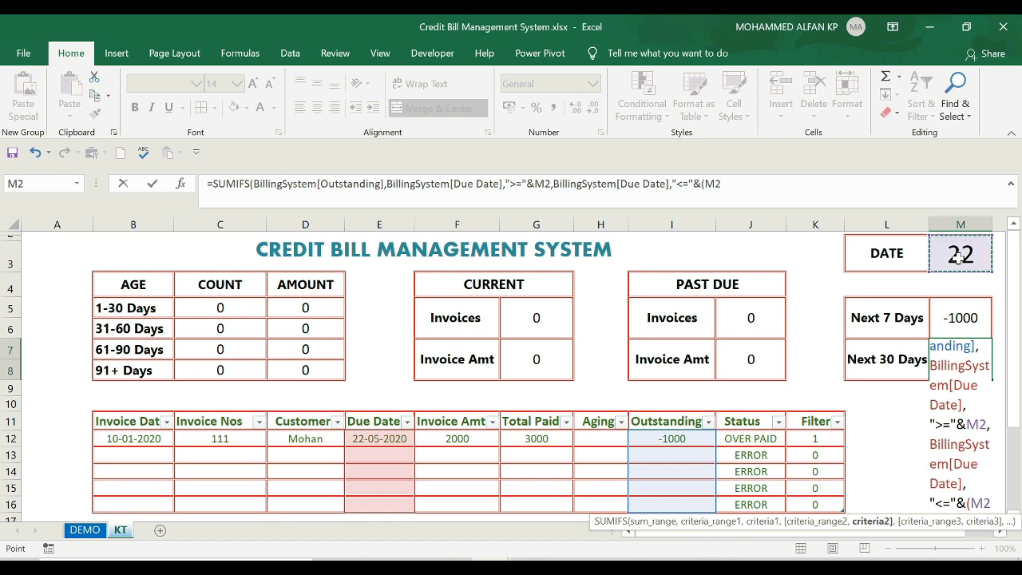
{"action": "type", "text": "+29"}
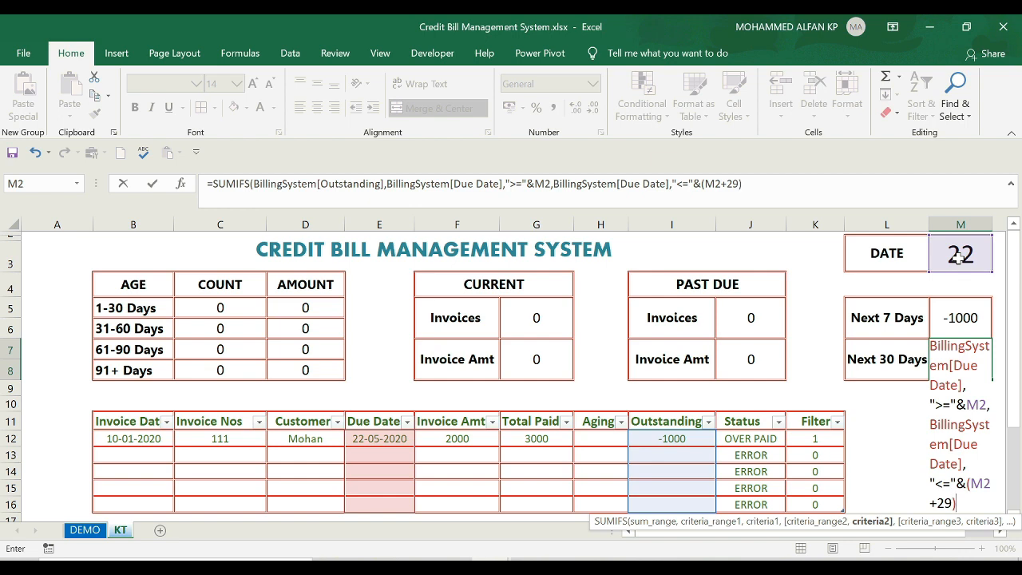
{"action": "type", "text": ","}
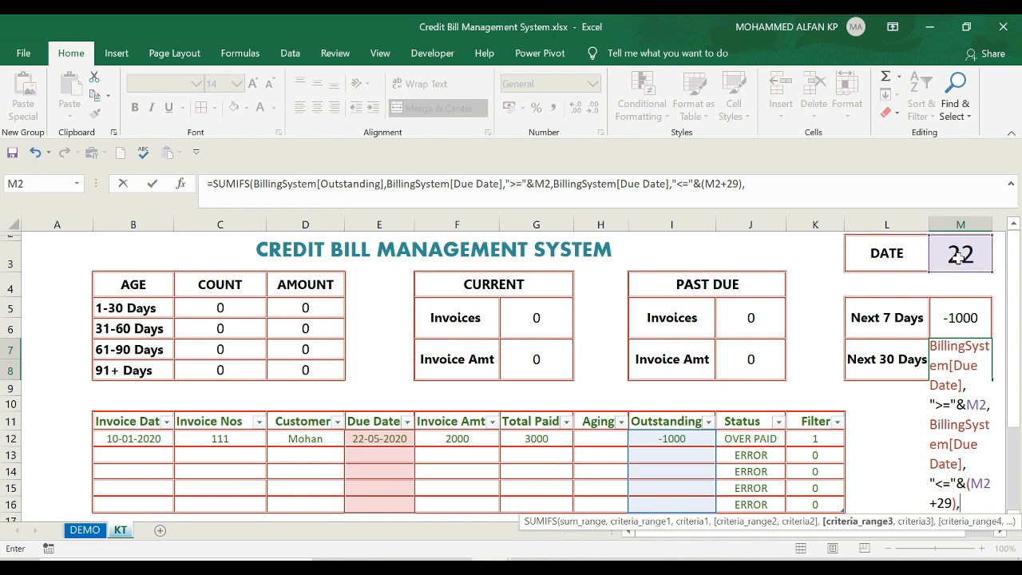
Step: Complete the Next 30 Days SUMIFS in M7 with the Filter column and criterion K12, and enter the formula
{"action": "left_click_drag", "start_coordinate": [820, 437], "coordinate": [821, 498]}
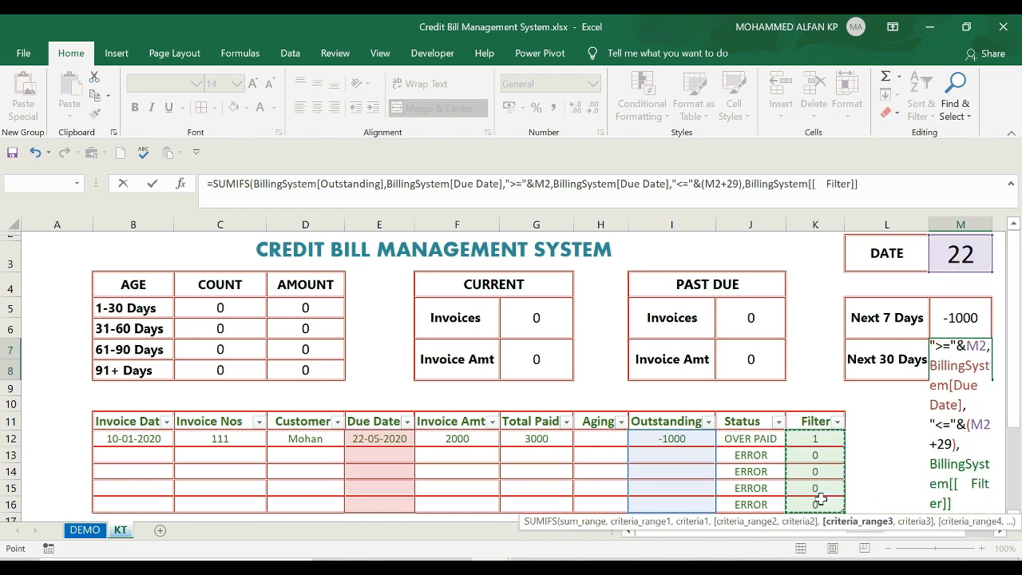
{"action": "type", "text": ","}
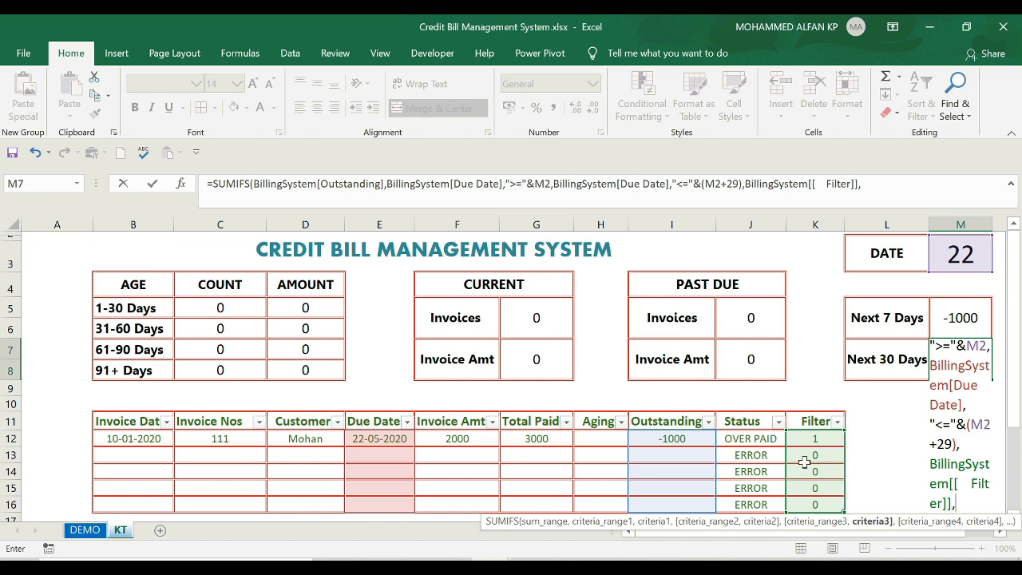
{"action": "left_click", "coordinate": [808, 437]}
{"action": "type", "text": ")"}
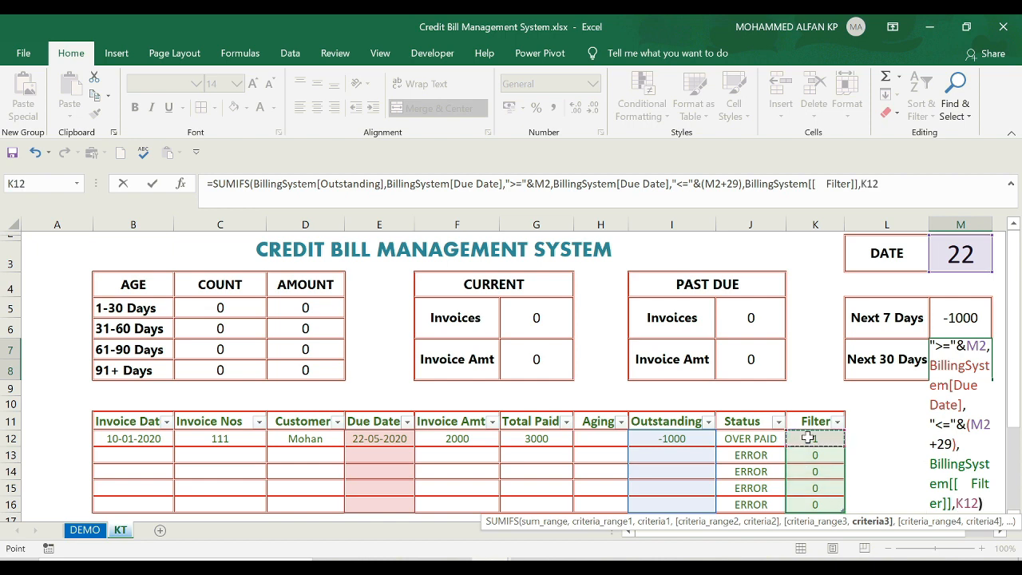
{"action": "key", "text": "Return"}
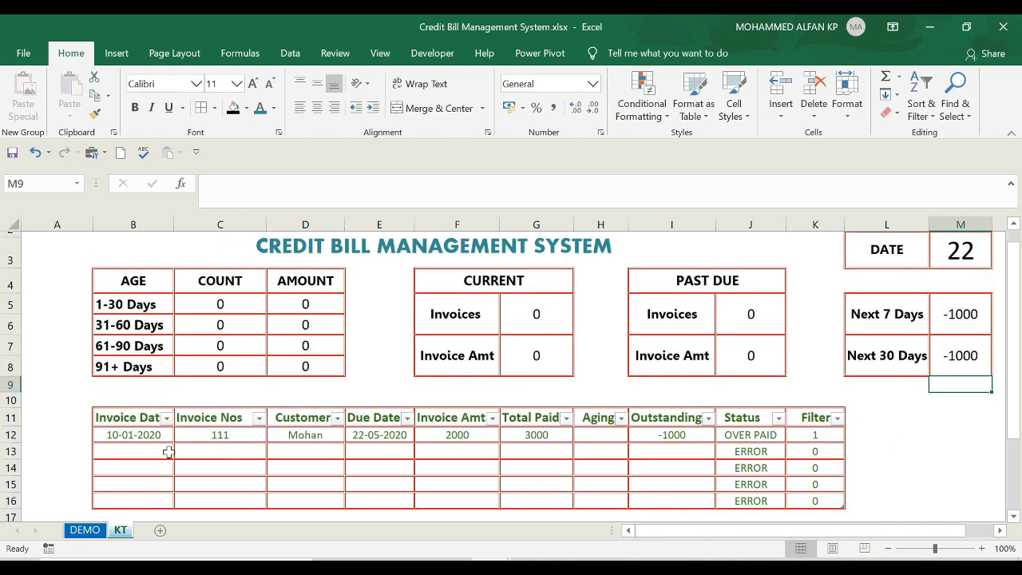
Step: Insert slicers for the Aging and Status fields of the invoice table in B11:K16
{"action": "left_click_drag", "start_coordinate": [141, 417], "coordinate": [842, 504]}
{"action": "left_click", "coordinate": [116, 53]}
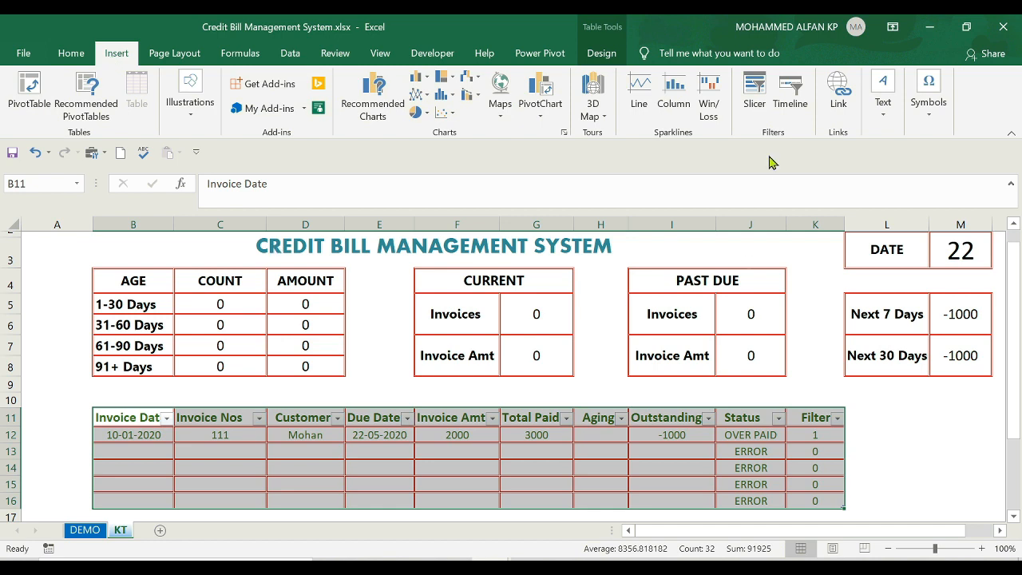
{"action": "left_click", "coordinate": [755, 96]}
{"action": "left_click_drag", "start_coordinate": [727, 209], "coordinate": [839, 80]}
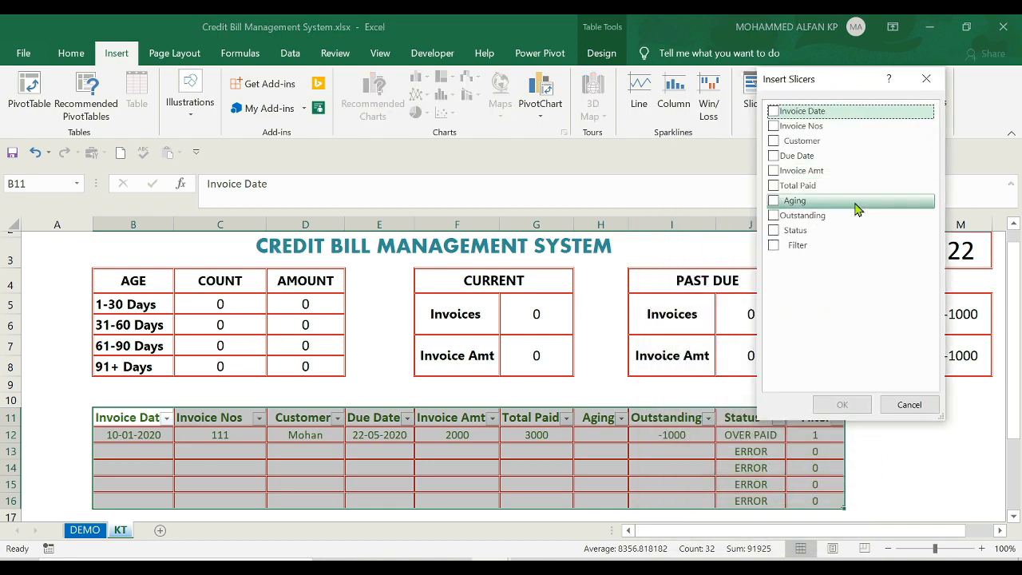
{"action": "left_click", "coordinate": [775, 231]}
{"action": "left_click", "coordinate": [773, 202]}
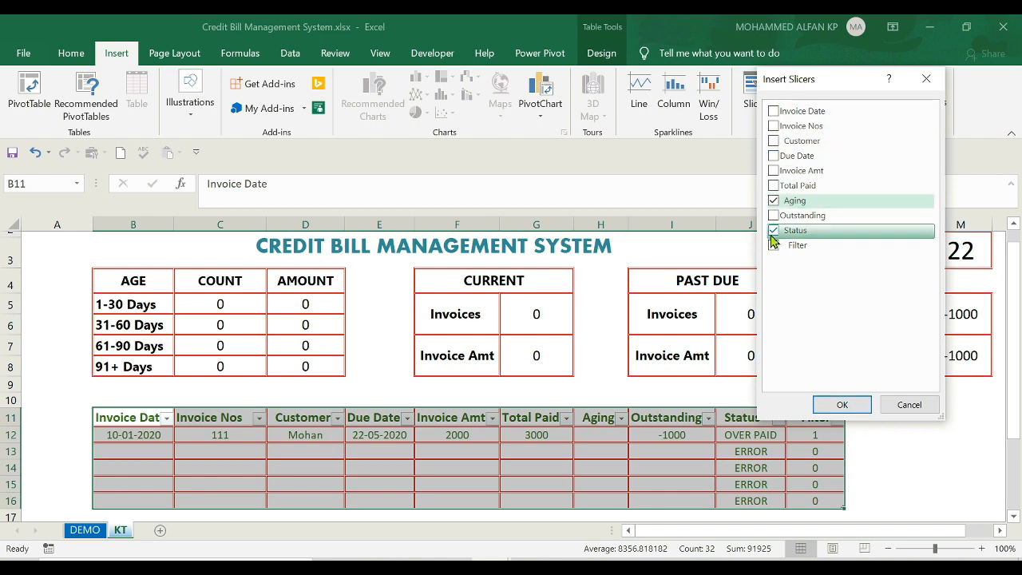
{"action": "left_click", "coordinate": [842, 405]}
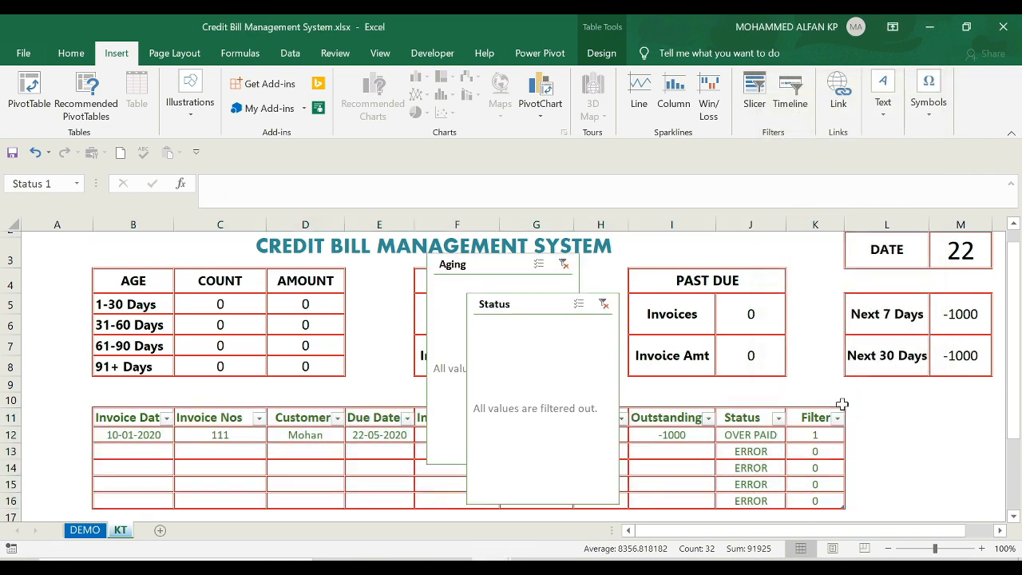
Step: Separate the overlapping Status and Aging slicers and apply the light blue slicer style to them
{"action": "left_click_drag", "start_coordinate": [536, 310], "coordinate": [786, 248]}
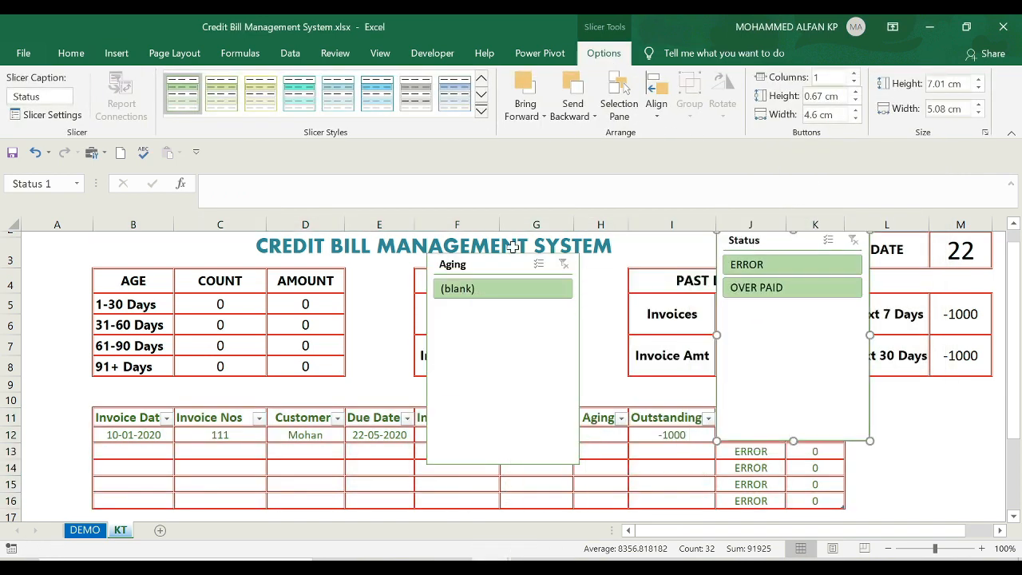
{"action": "left_click", "coordinate": [270, 239]}
{"action": "left_click_drag", "start_coordinate": [480, 264], "coordinate": [365, 241]}
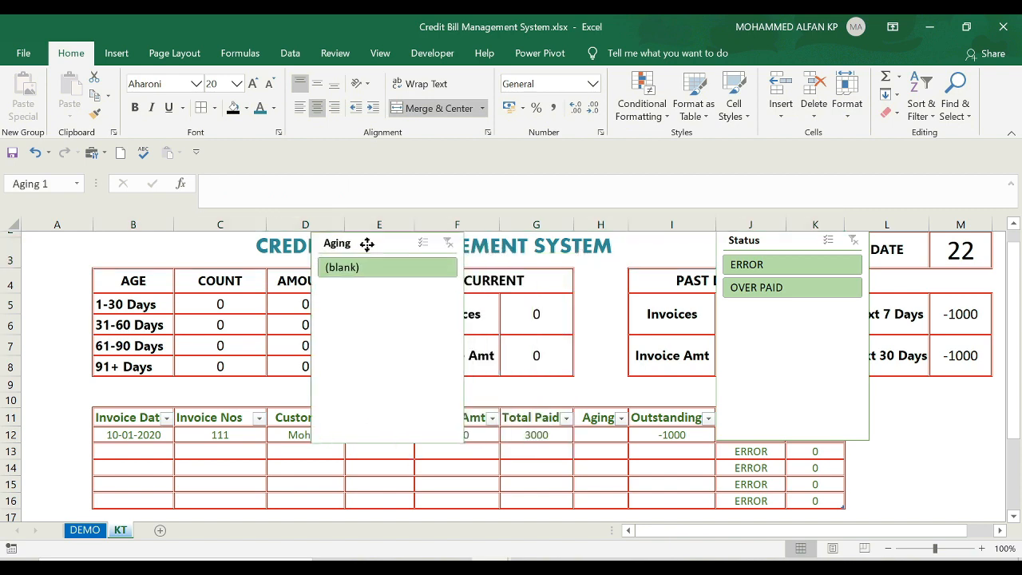
{"action": "left_click", "coordinate": [481, 111]}
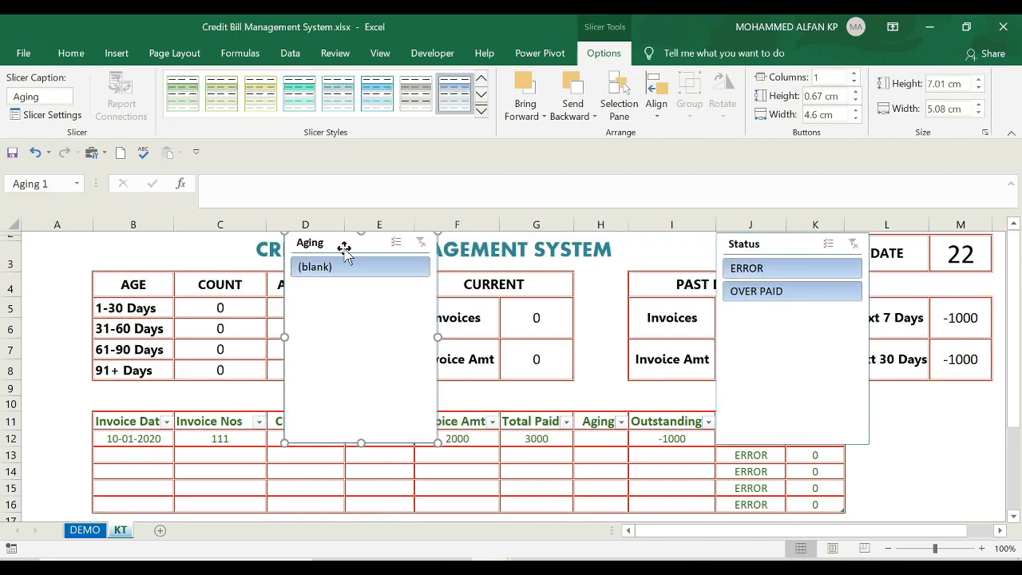
{"action": "left_click_drag", "start_coordinate": [342, 244], "coordinate": [369, 244]}
Step: Set both the Aging slicer and the Status slicer to show their buttons in 2 columns
{"action": "left_click", "coordinate": [842, 77]}
{"action": "type", "text": "2"}
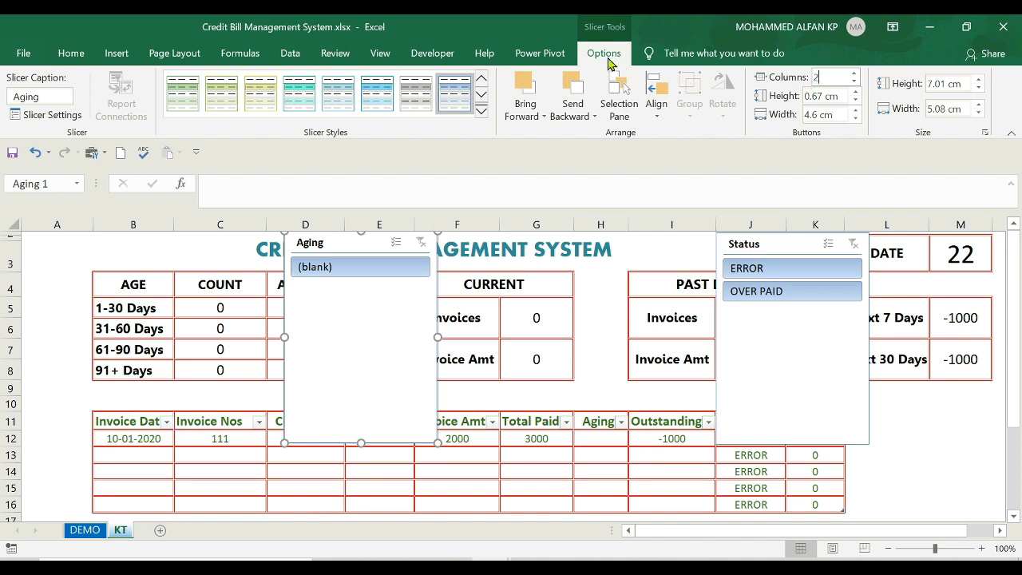
{"action": "key", "text": "Return"}
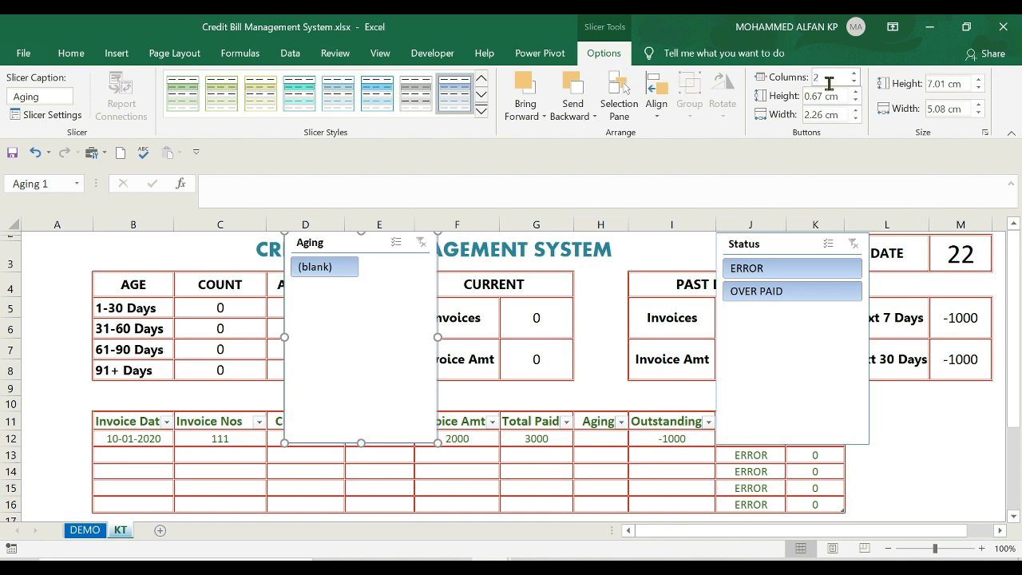
{"action": "left_click", "coordinate": [844, 255]}
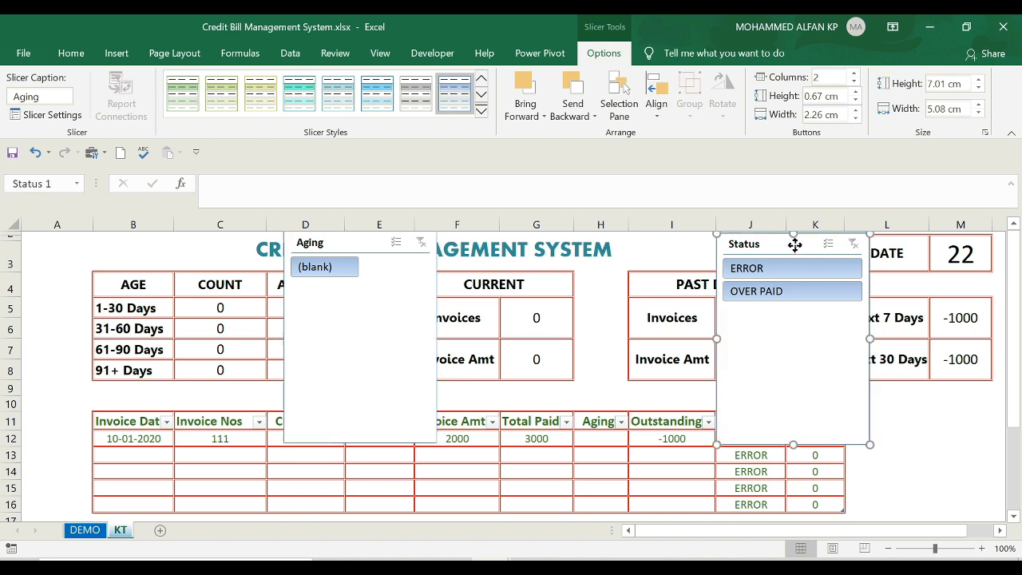
{"action": "double_click", "coordinate": [832, 80]}
{"action": "type", "text": "2"}
{"action": "key", "text": "Return"}
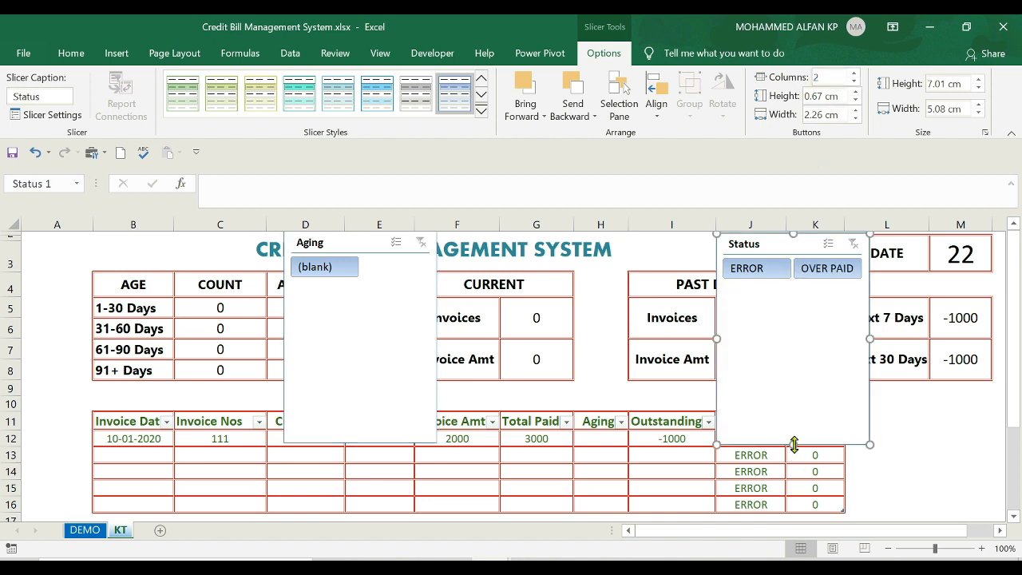
Step: Shorten the Status slicer to about 3.1 cm and the Aging slicer to about 3.62 cm, stacking them beside the invoice table's Filter column
{"action": "left_click_drag", "start_coordinate": [793, 444], "coordinate": [806, 329]}
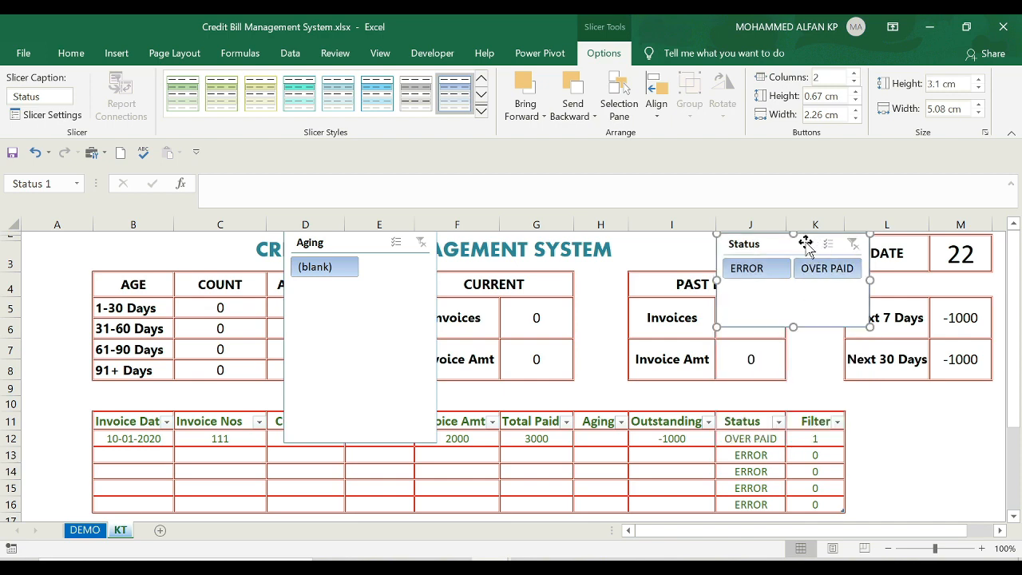
{"action": "left_click_drag", "start_coordinate": [803, 239], "coordinate": [937, 410]}
{"action": "left_click_drag", "start_coordinate": [1018, 421], "coordinate": [1016, 478]}
{"action": "left_click_drag", "start_coordinate": [342, 342], "coordinate": [645, 375]}
{"action": "left_click_drag", "start_coordinate": [630, 283], "coordinate": [931, 426]}
{"action": "left_click_drag", "start_coordinate": [1017, 427], "coordinate": [1017, 379]}
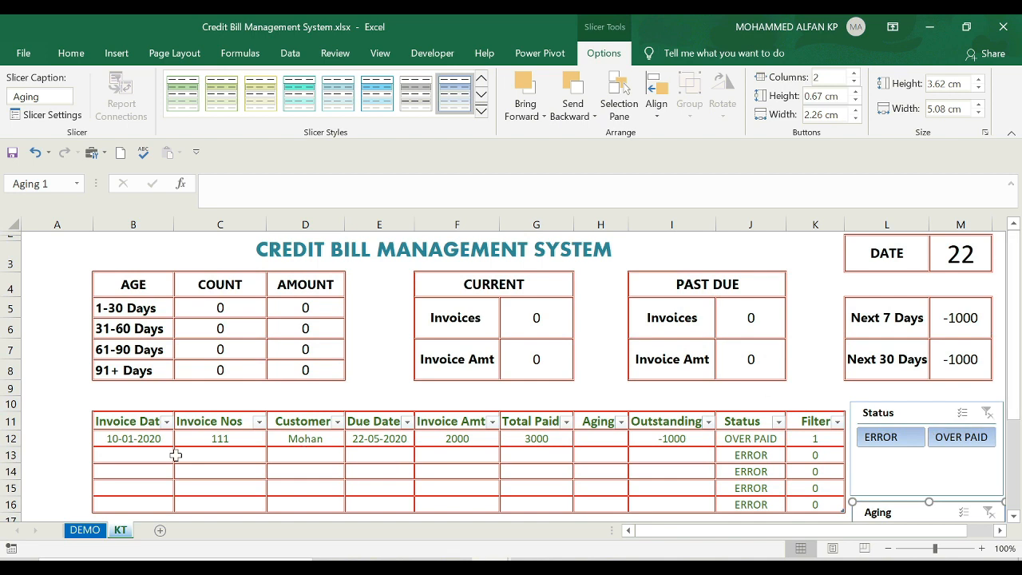
Step: Set the Total Paid amount in G12 to 1000
{"action": "left_click", "coordinate": [546, 444]}
{"action": "type", "text": "1000"}
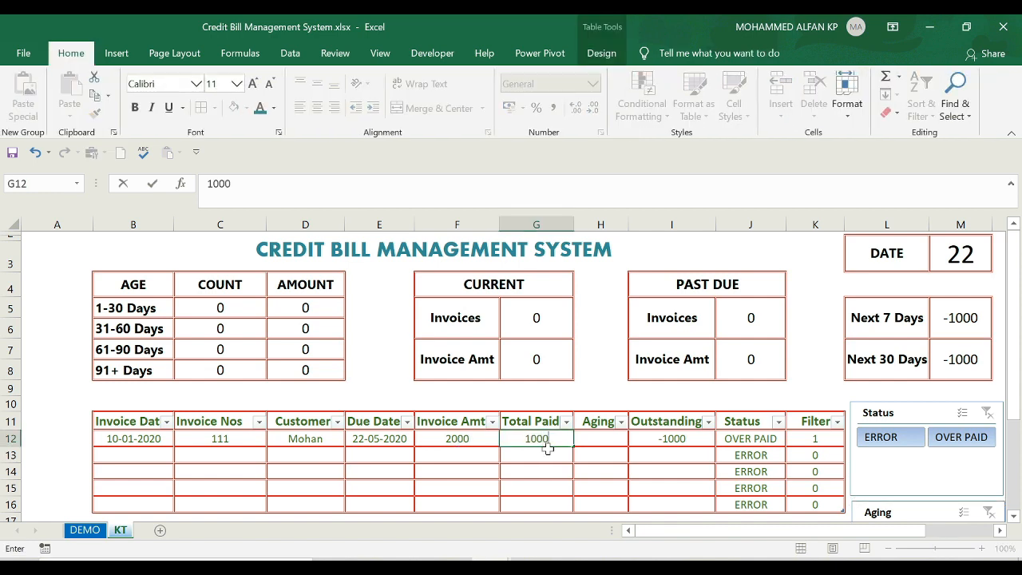
{"action": "key", "text": "Return"}
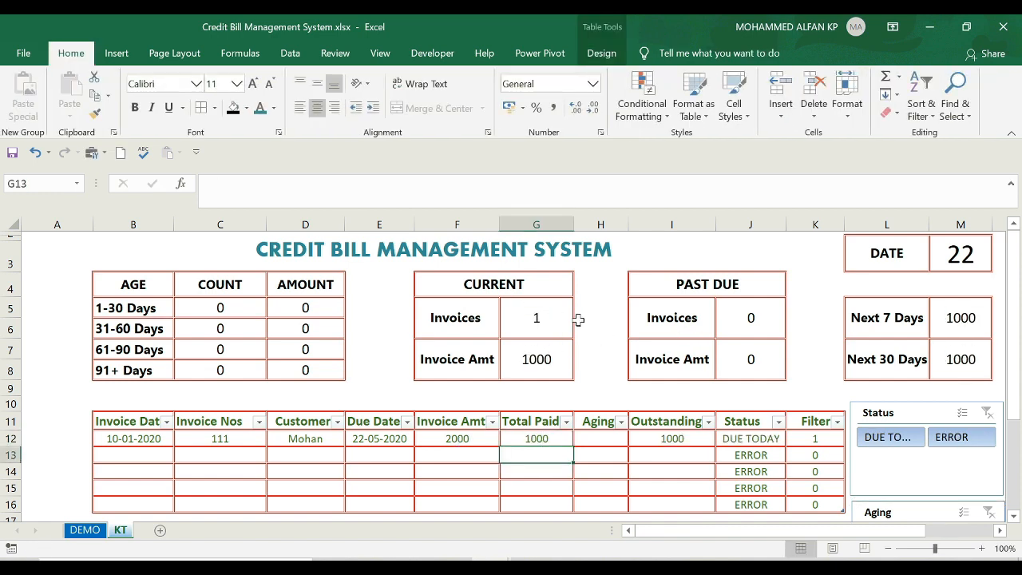
Step: Fill the Outstanding formula from I12 and the Aging formula from H12 down through row 16 of the invoice table
{"action": "left_click", "coordinate": [128, 453]}
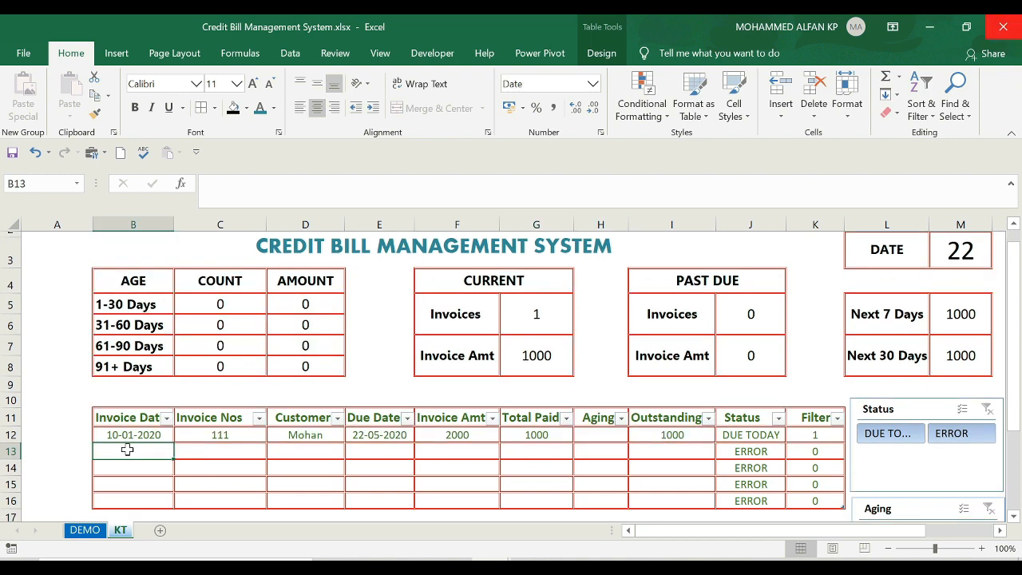
{"action": "left_click", "coordinate": [676, 455]}
{"action": "left_click", "coordinate": [673, 467]}
{"action": "left_click", "coordinate": [677, 487]}
{"action": "left_click", "coordinate": [681, 469]}
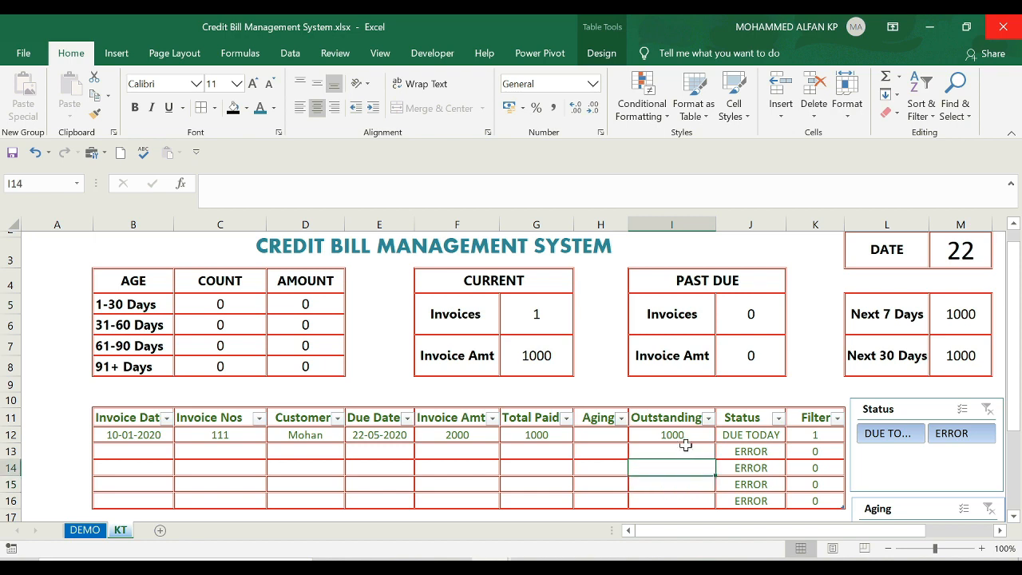
{"action": "left_click", "coordinate": [684, 442]}
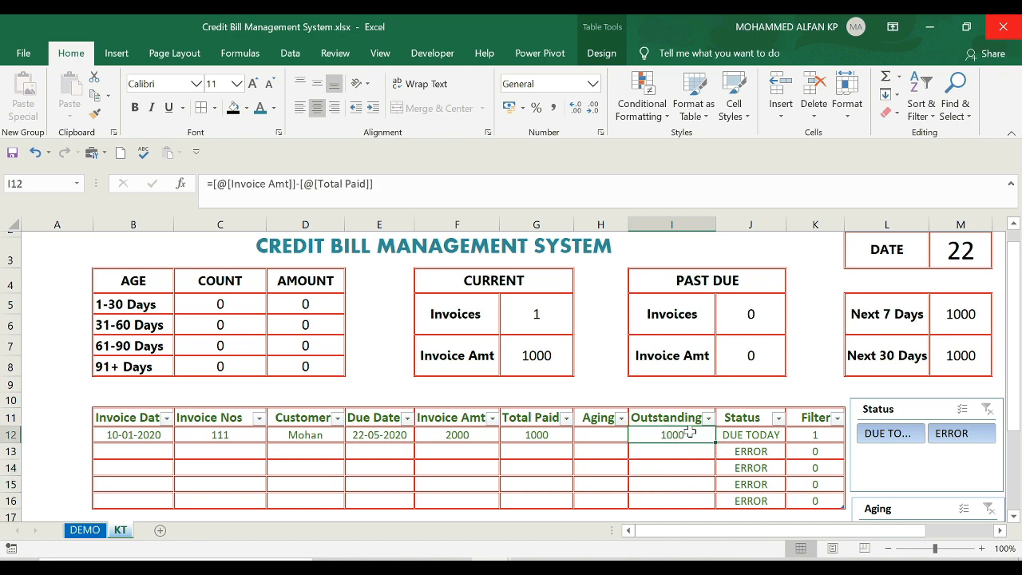
{"action": "left_click_drag", "start_coordinate": [714, 440], "coordinate": [713, 503]}
{"action": "left_click", "coordinate": [612, 437]}
{"action": "left_click_drag", "start_coordinate": [628, 442], "coordinate": [628, 505]}
{"action": "left_click", "coordinate": [742, 485]}
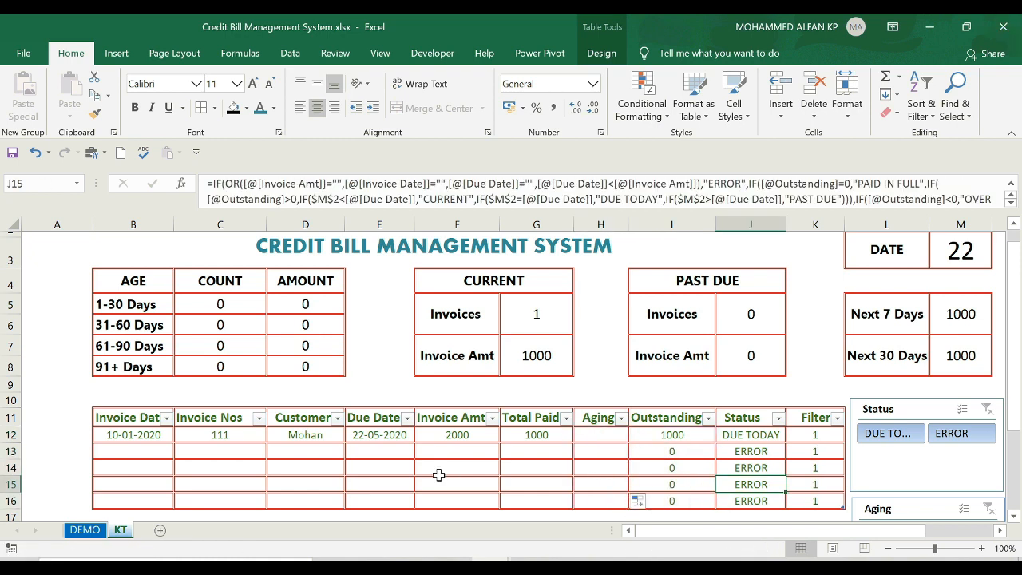
Step: Start the invoice record in row 13 with invoice date 03-03-2020, the invoice number and the customer's name
{"action": "left_click", "coordinate": [140, 445]}
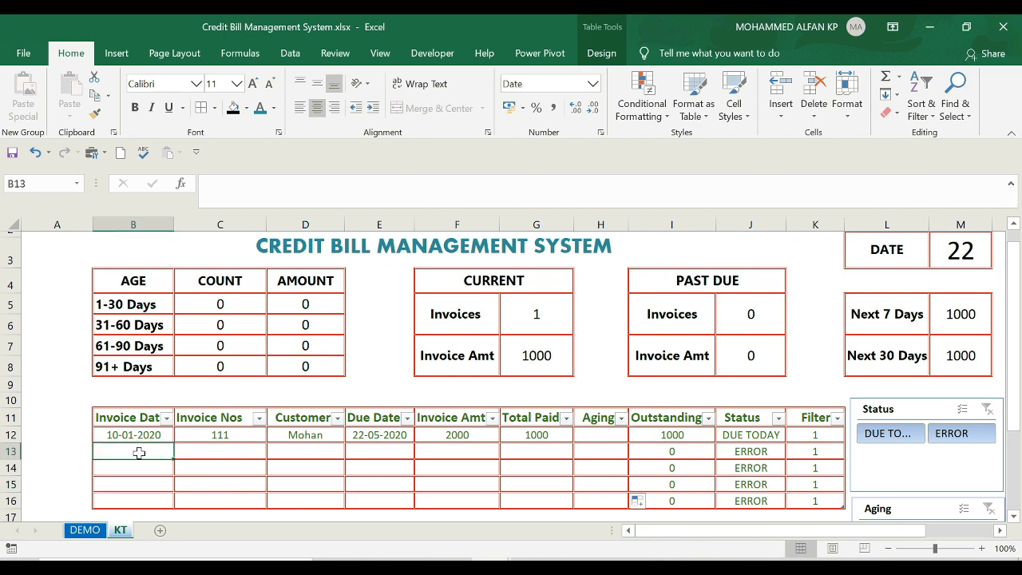
{"action": "type", "text": "3"}
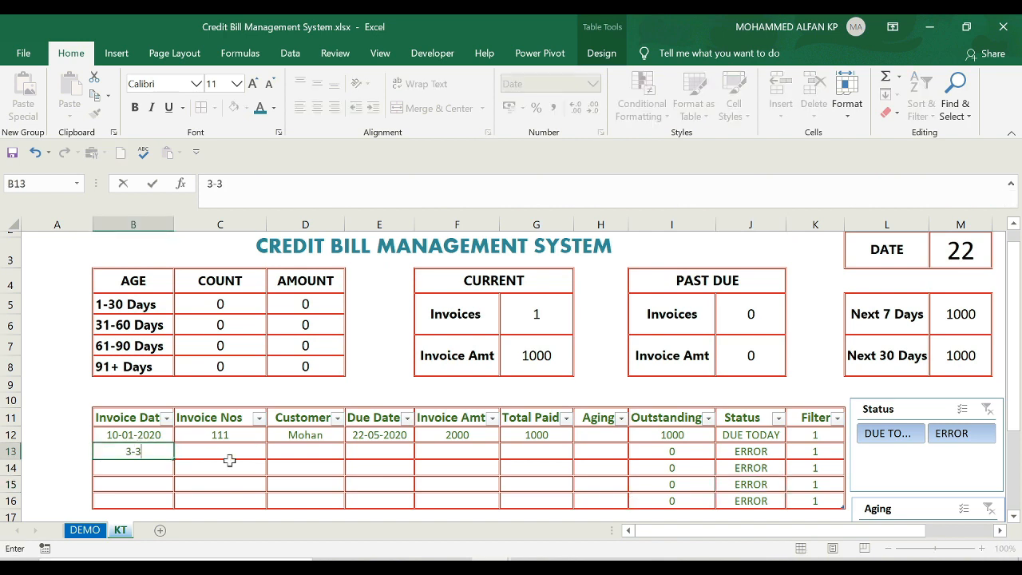
{"action": "type", "text": "-03-2020"}
{"action": "key", "text": "Tab"}
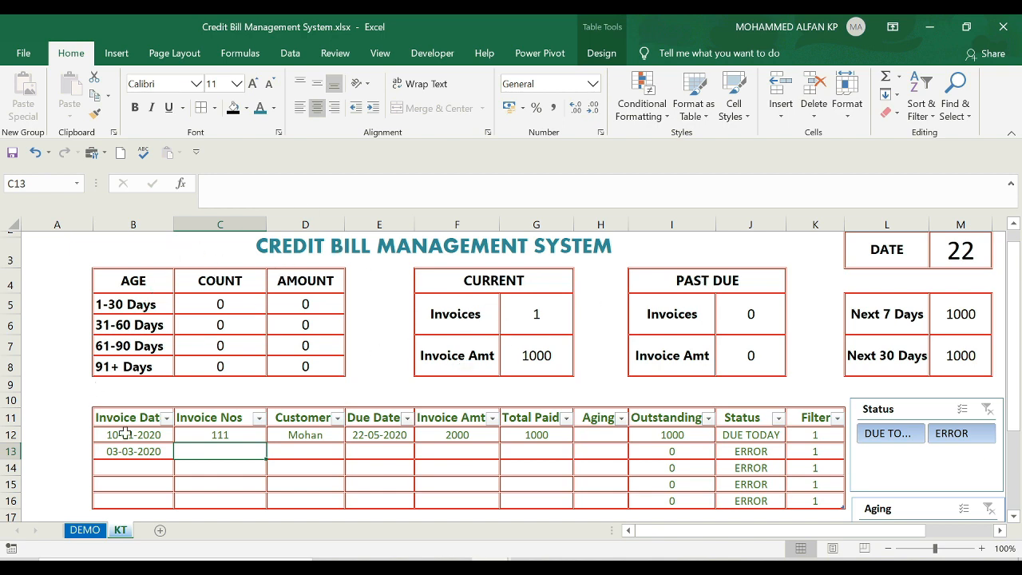
{"action": "type", "text": "123"}
{"action": "key", "text": "Tab"}
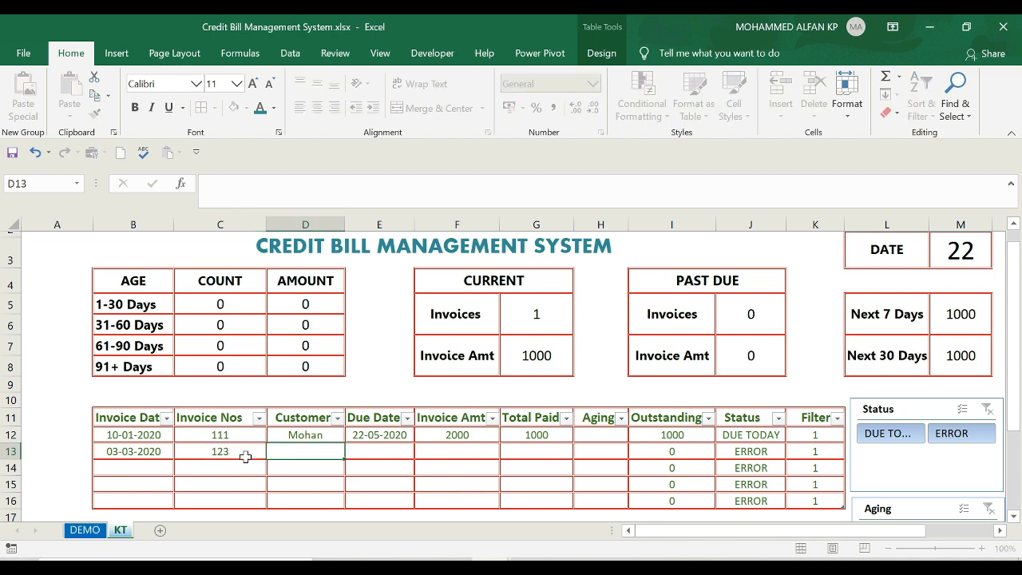
{"action": "type", "text": "Ali"}
{"action": "key", "text": "Tab"}
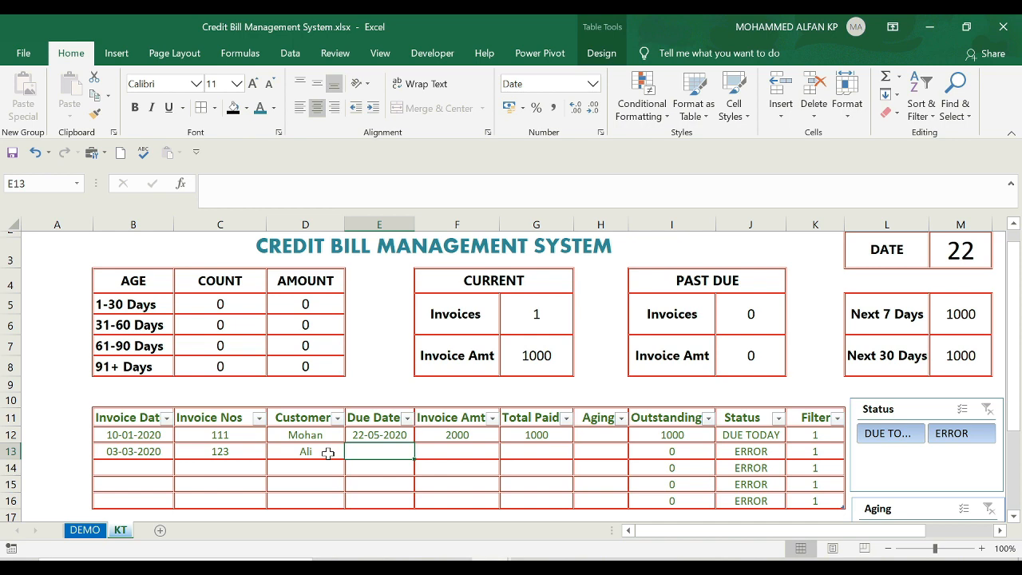
Step: Complete the row 13 invoice with due date 05-04-2020, invoice amount 10000 and total paid 5000
{"action": "type", "text": "5-4-2020"}
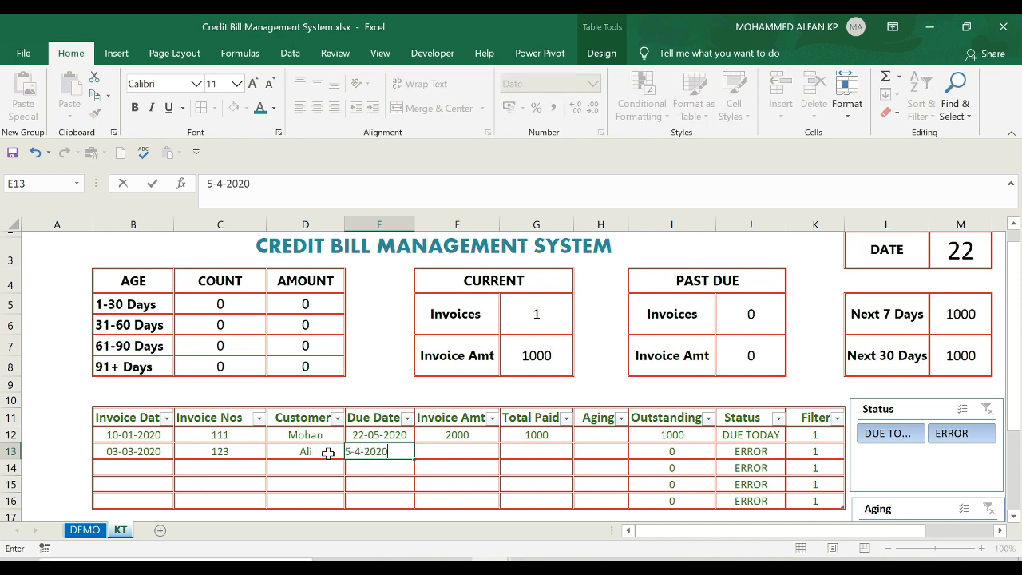
{"action": "key", "text": "Tab"}
{"action": "type", "text": "10"}
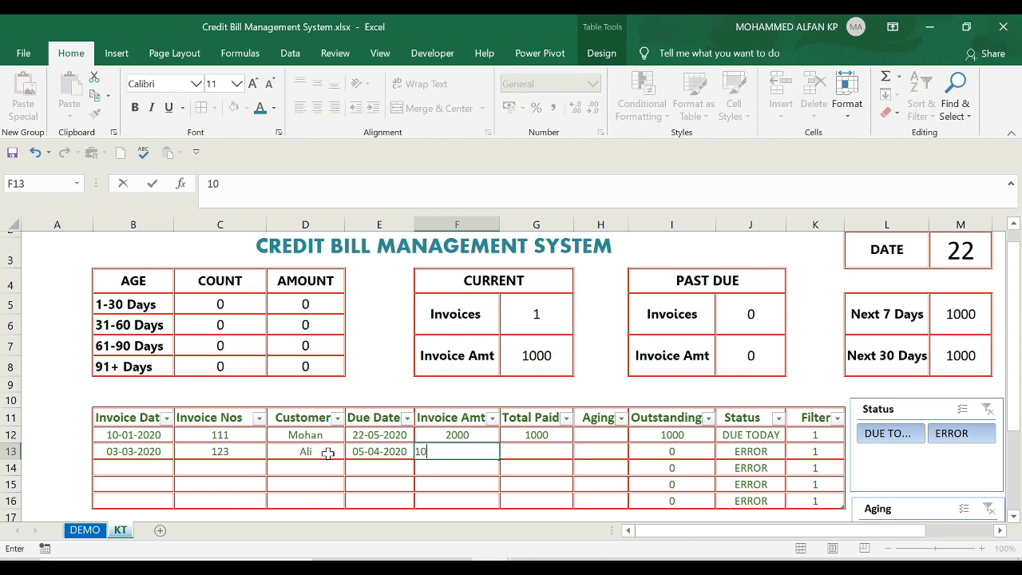
{"action": "type", "text": "000"}
{"action": "key", "text": "Return"}
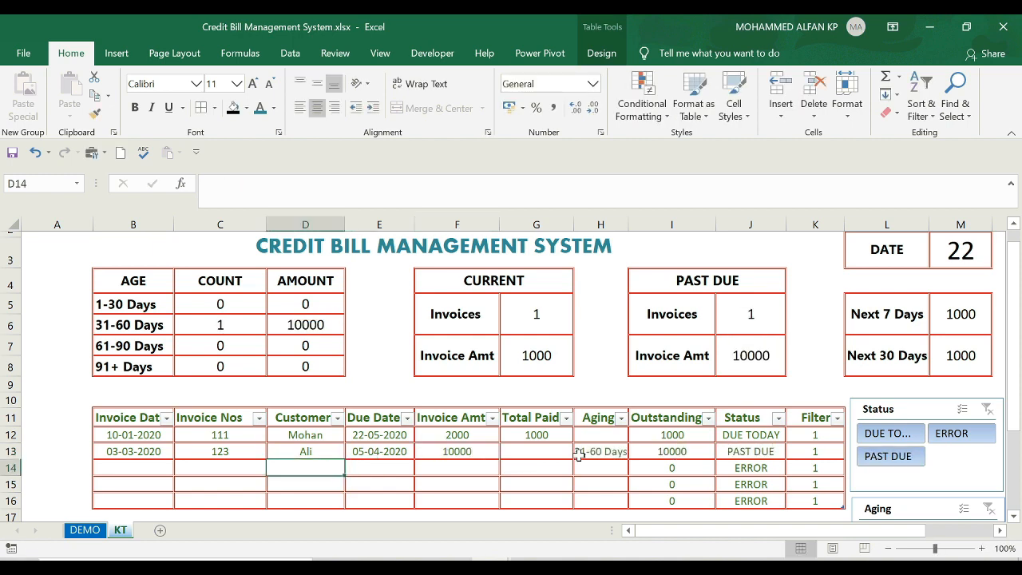
{"action": "left_click", "coordinate": [552, 452]}
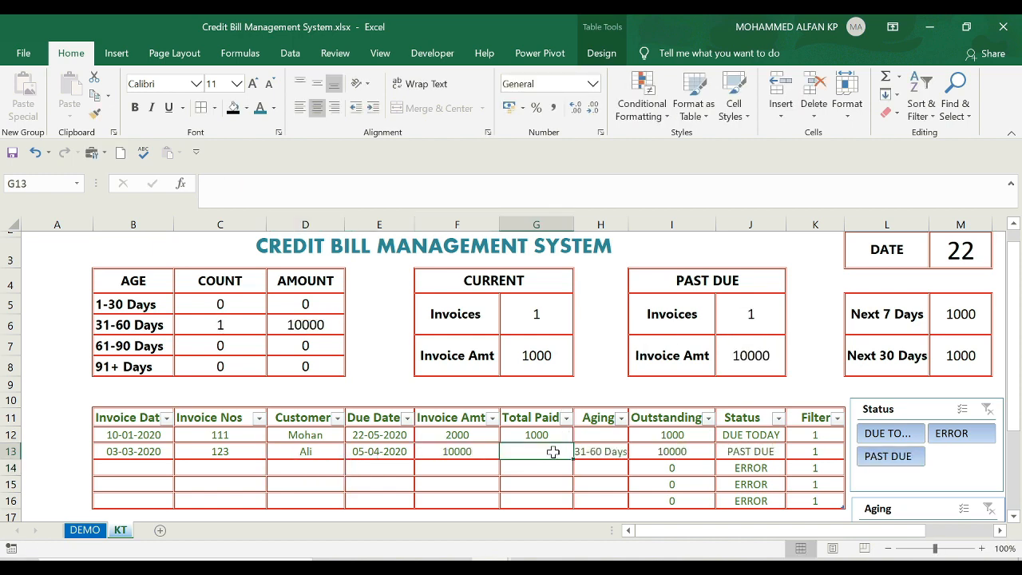
{"action": "type", "text": "5000"}
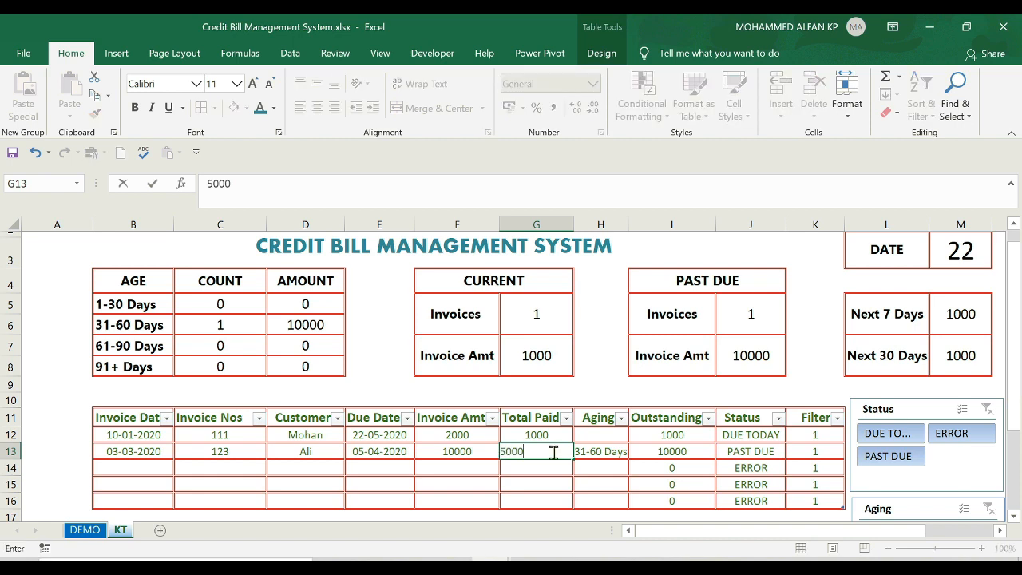
{"action": "key", "text": "Return"}
Step: Widen the Aging column H slightly so its entries fit, and select the Aging cell H13
{"action": "left_click", "coordinate": [661, 455]}
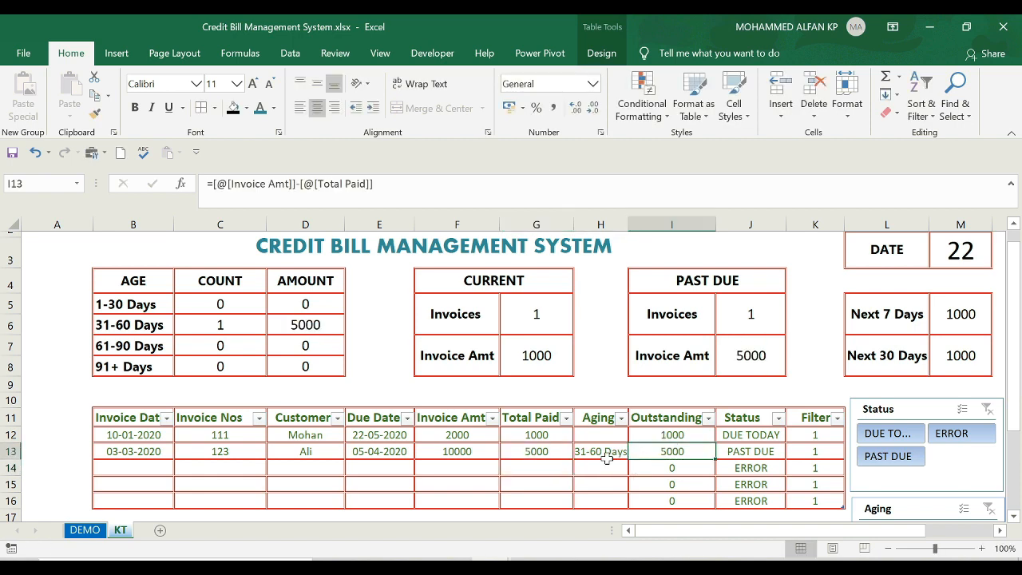
{"action": "left_click_drag", "start_coordinate": [627, 224], "coordinate": [635, 224]}
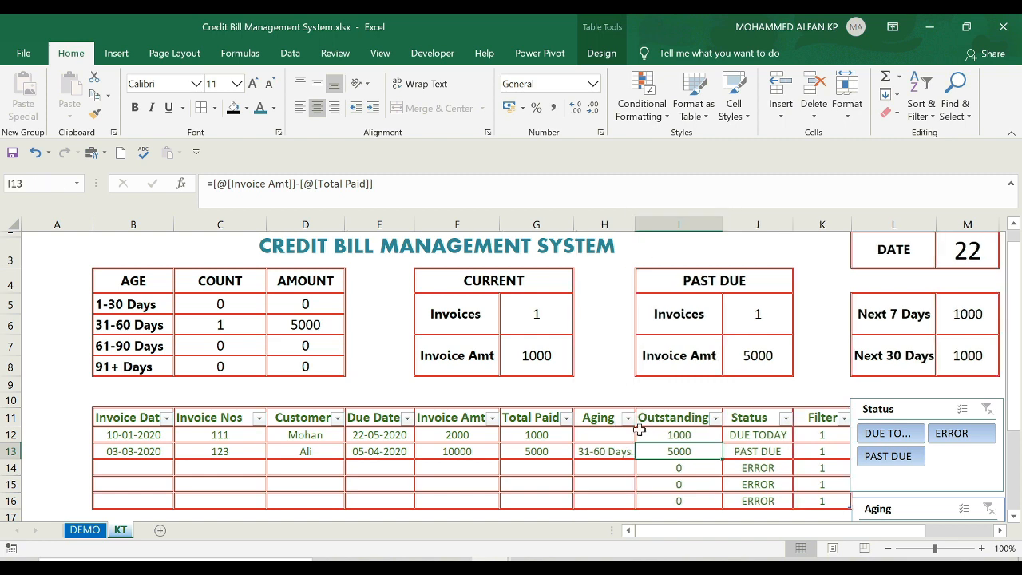
{"action": "left_click", "coordinate": [600, 452]}
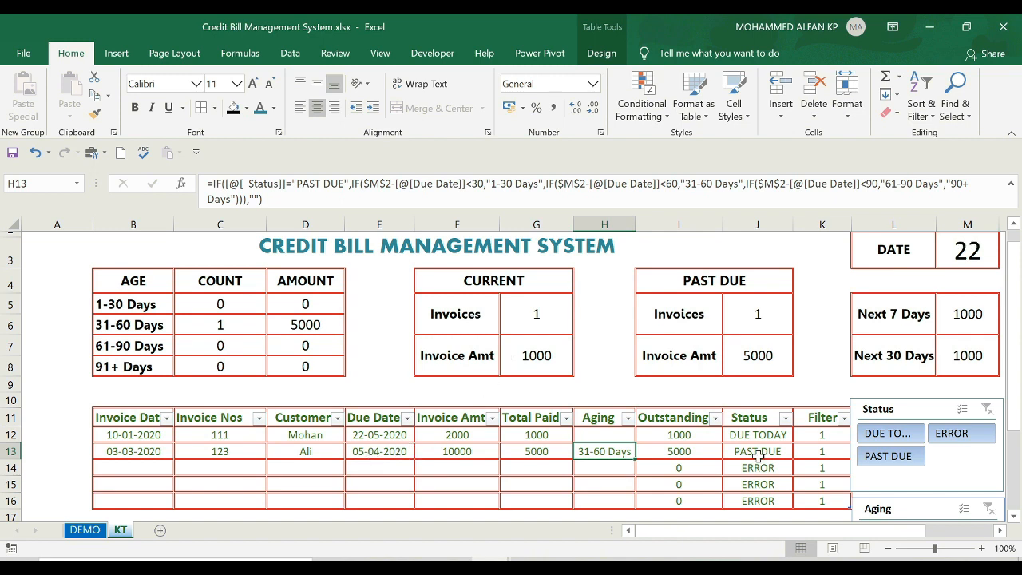
Step: Start the invoice record in row 14 with invoice date 01-05-2020, the invoice number and the customer's name
{"action": "left_click", "coordinate": [136, 467]}
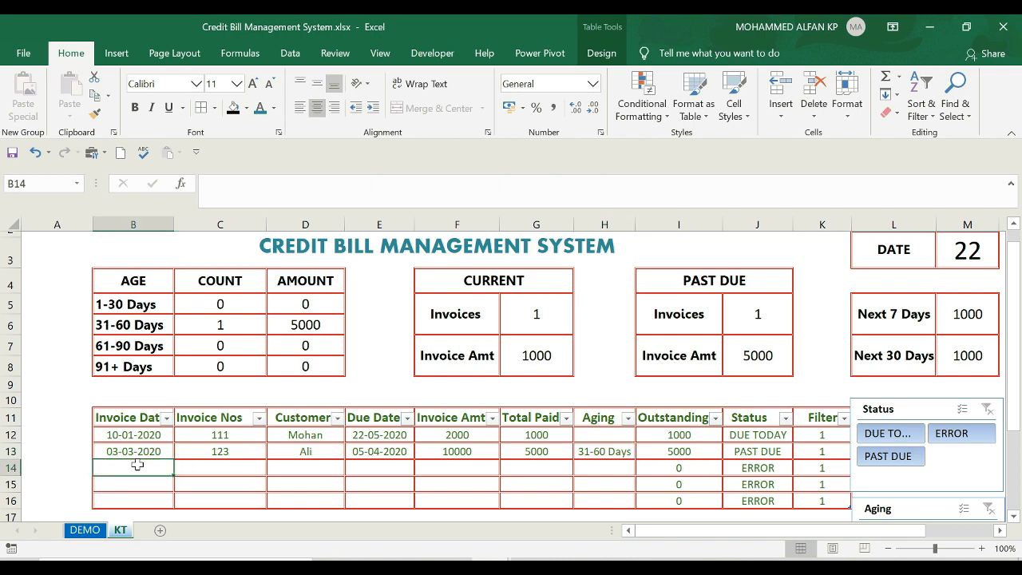
{"action": "type", "text": "1-5-2020"}
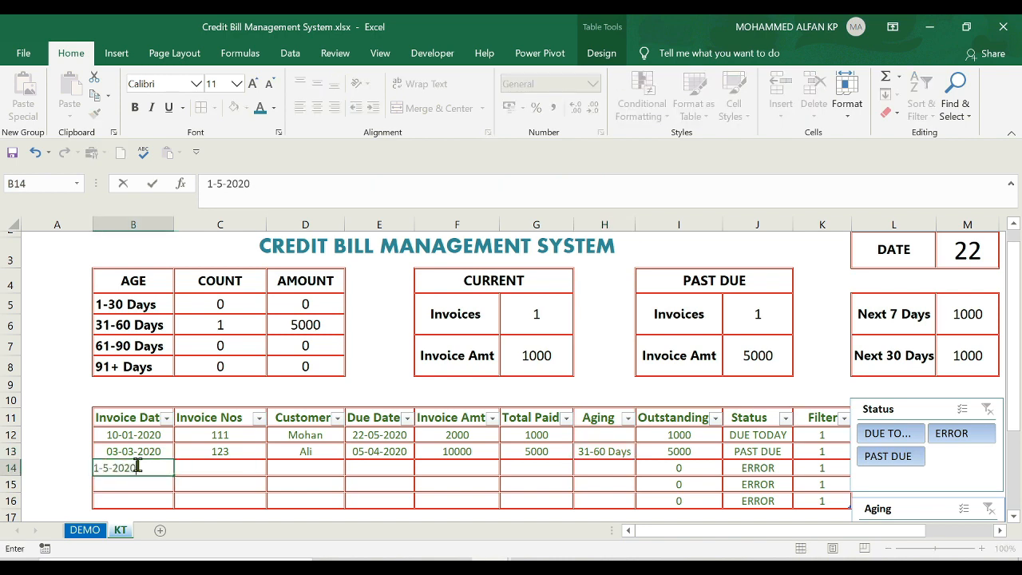
{"action": "key", "text": "Tab"}
{"action": "type", "text": "333"}
{"action": "key", "text": "Tab"}
{"action": "type", "text": "John"}
{"action": "key", "text": "Tab"}
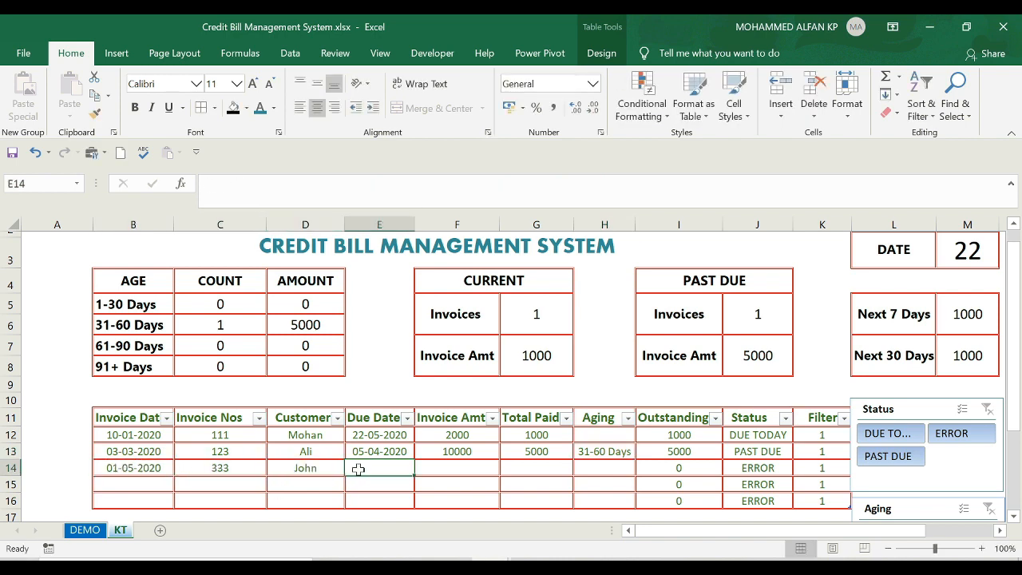
Step: Complete the row 14 invoice with due date 25-05-2020, invoice amount 2000 and total paid 2000
{"action": "type", "text": "25-5"}
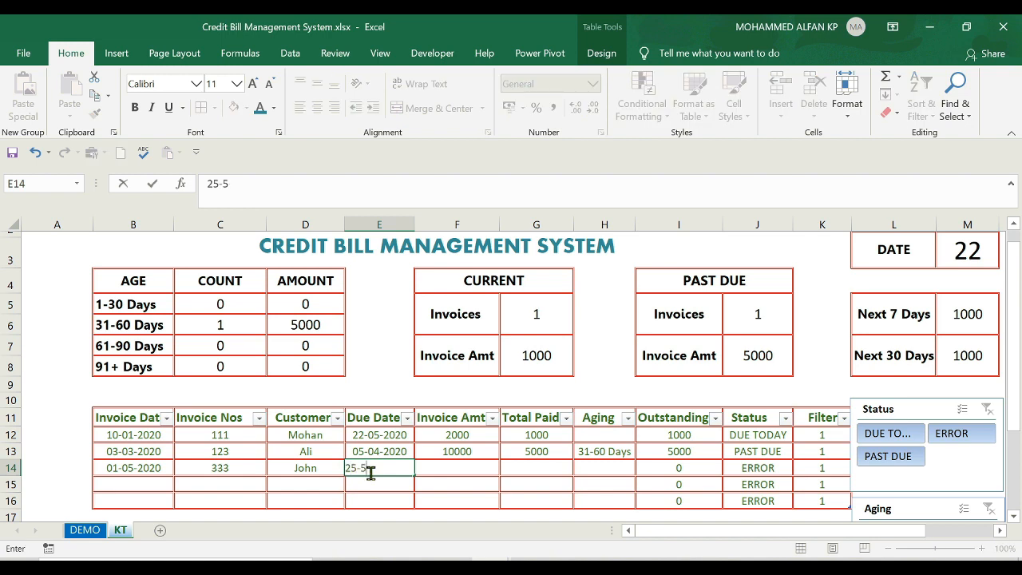
{"action": "type", "text": "-2020"}
{"action": "key", "text": "Tab"}
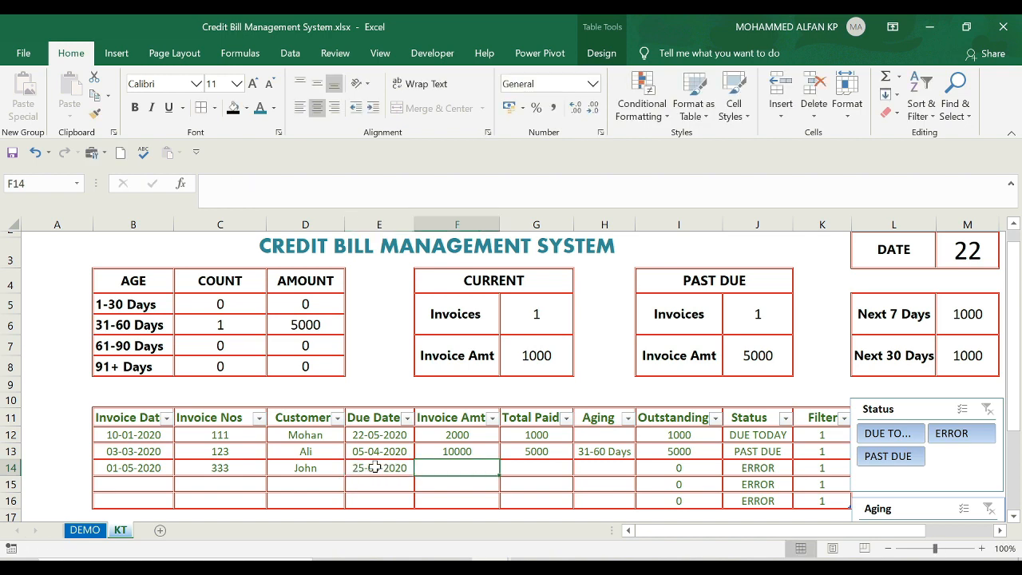
{"action": "type", "text": "2000"}
{"action": "key", "text": "Tab"}
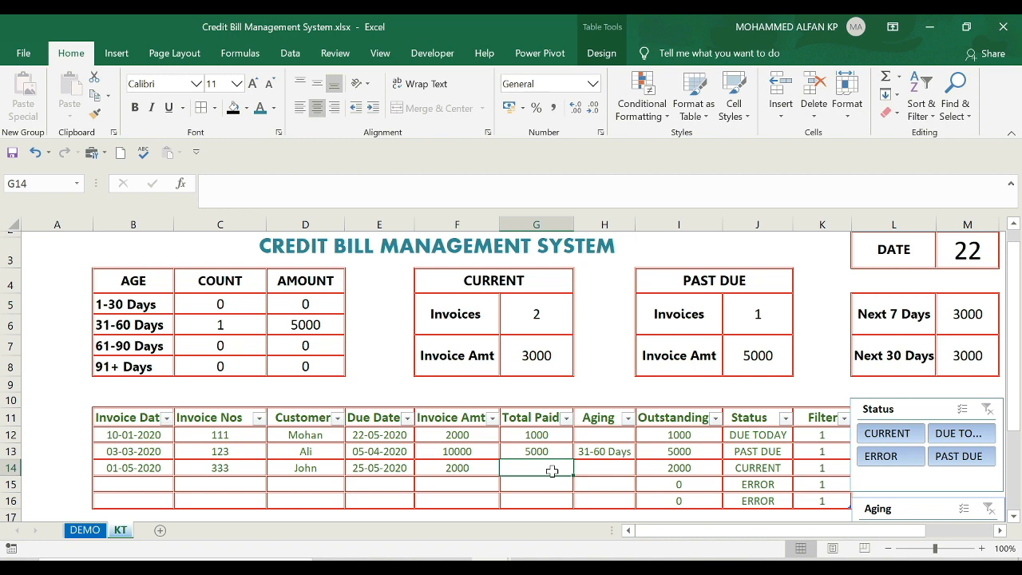
{"action": "type", "text": "2000"}
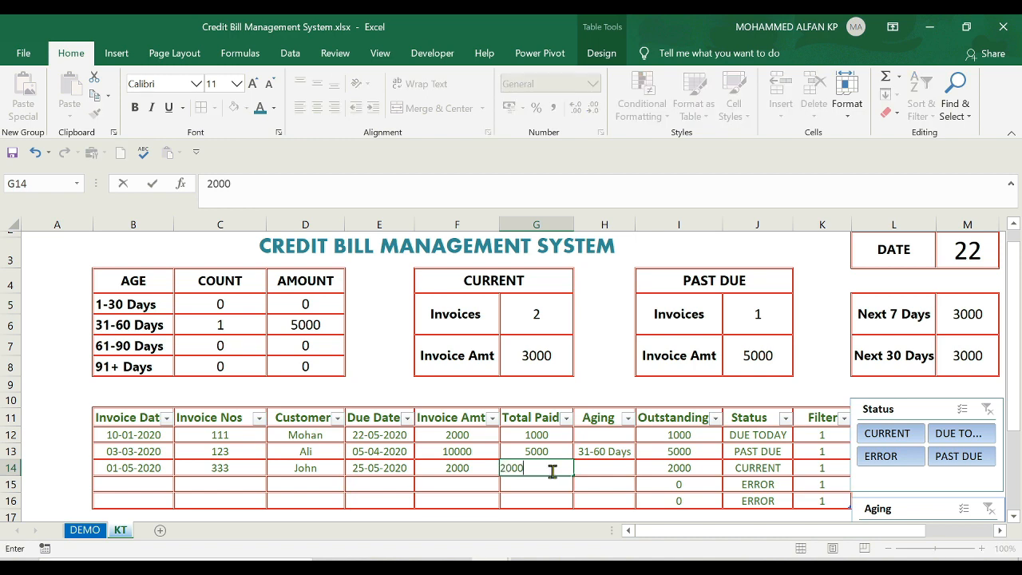
{"action": "key", "text": "Return"}
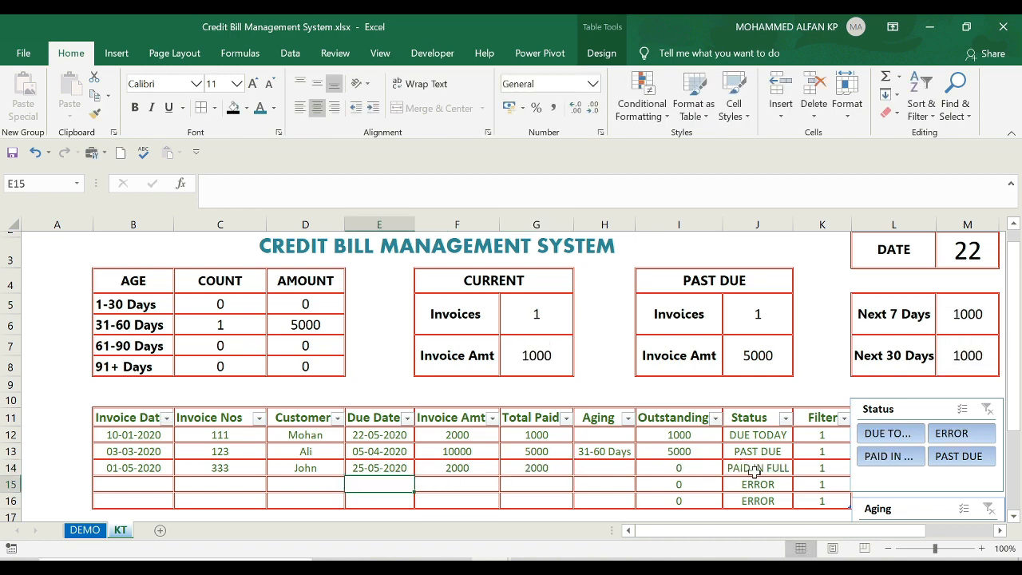
Step: Try a total paid amount of 3000 for the row 14 invoice
{"action": "left_click", "coordinate": [557, 469]}
{"action": "type", "text": "3000"}
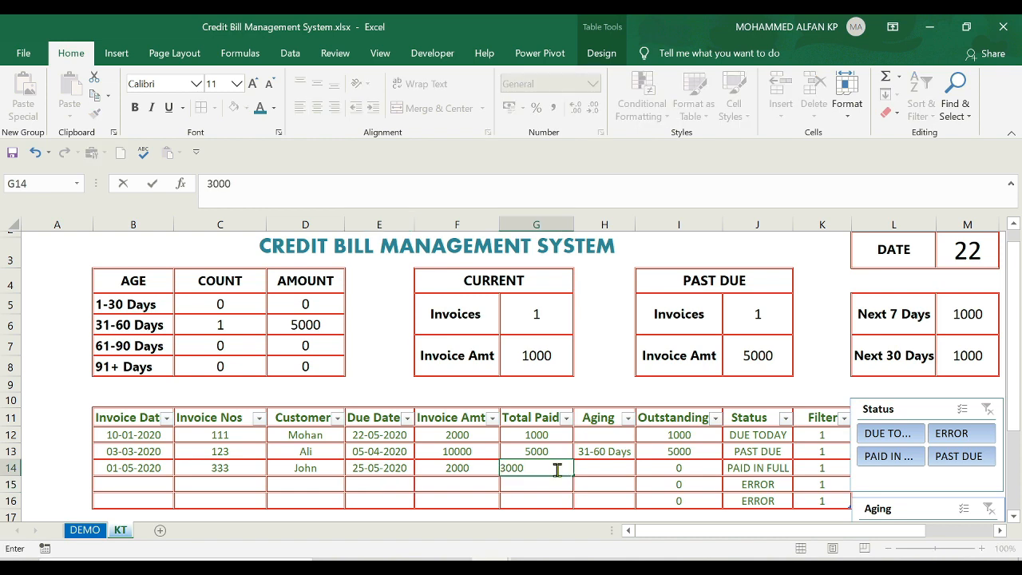
{"action": "key", "text": "Return"}
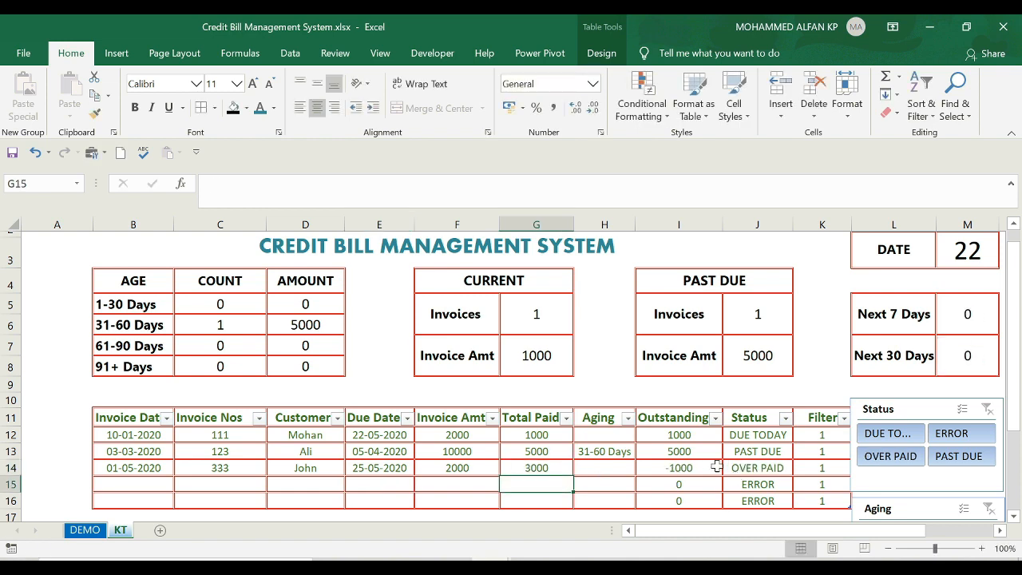
Step: Set the row 14 invoice's total paid to 500 and its due date to 25-02-2020
{"action": "left_click", "coordinate": [558, 470]}
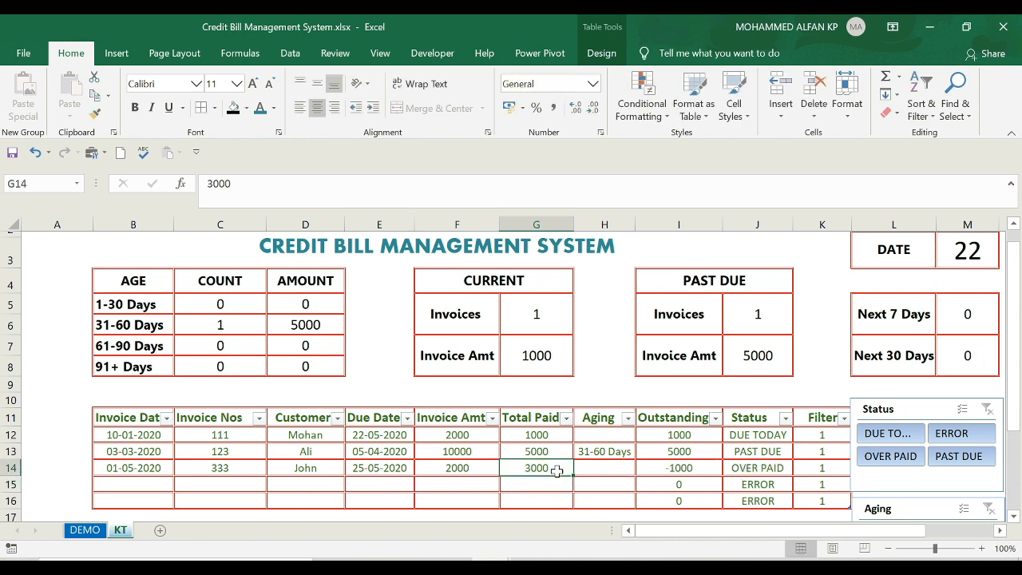
{"action": "type", "text": "500"}
{"action": "key", "text": "Return"}
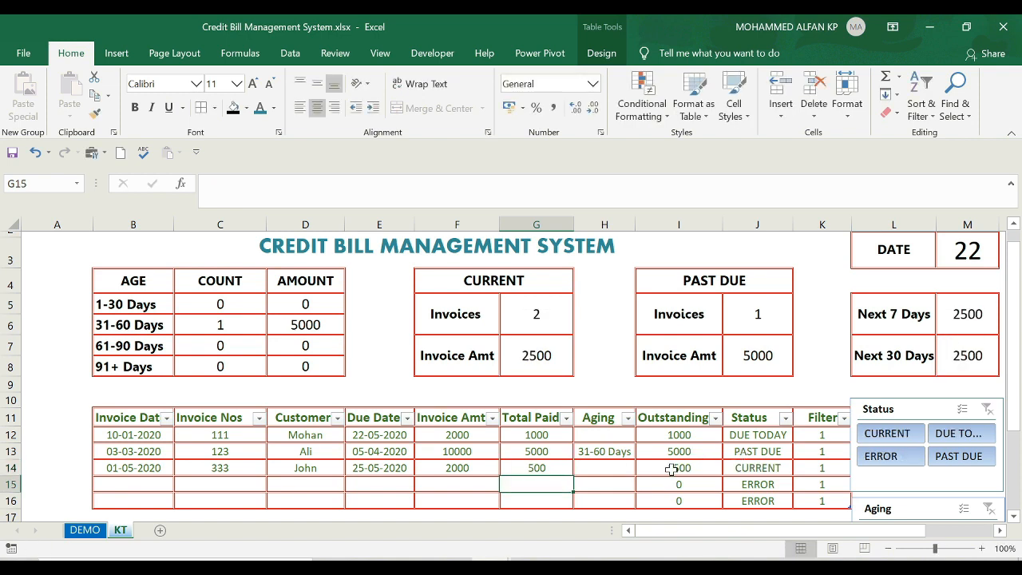
{"action": "double_click", "coordinate": [369, 469]}
{"action": "key", "text": "BackSpace"}
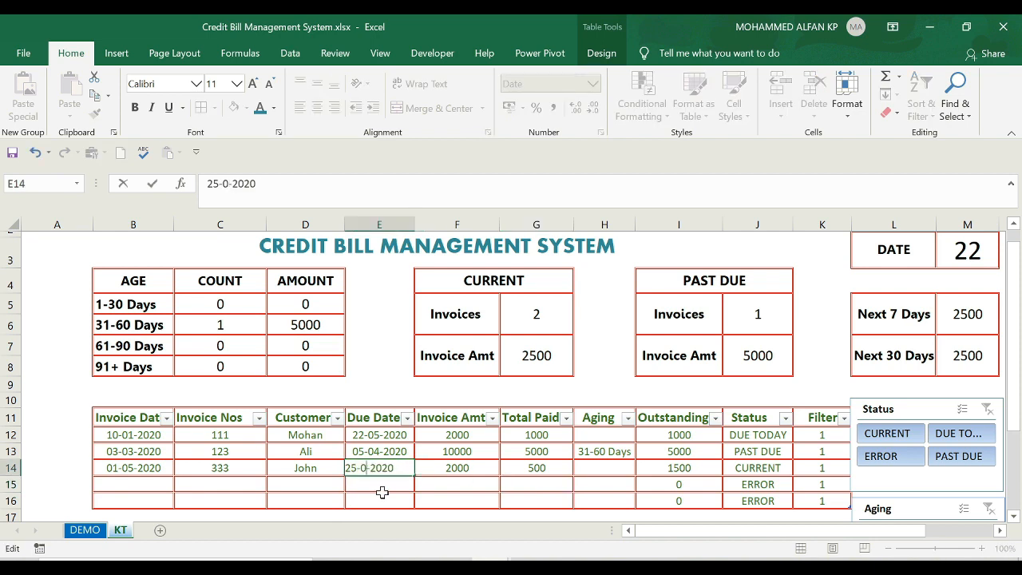
{"action": "type", "text": "2"}
{"action": "key", "text": "Return"}
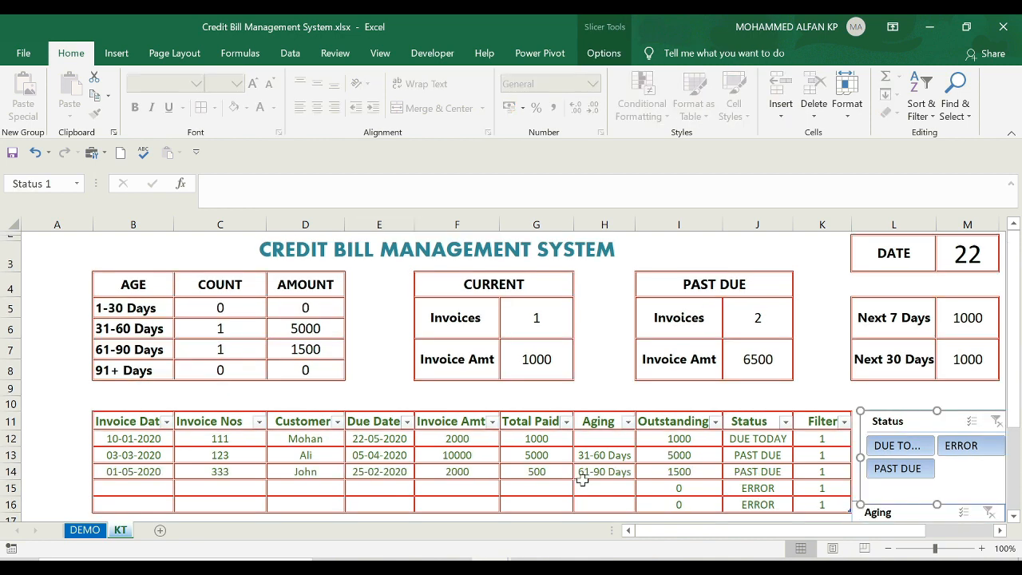
Step: Filter the invoice table's Customer column by searching for the name of the row 14 customer
{"action": "left_click", "coordinate": [338, 422]}
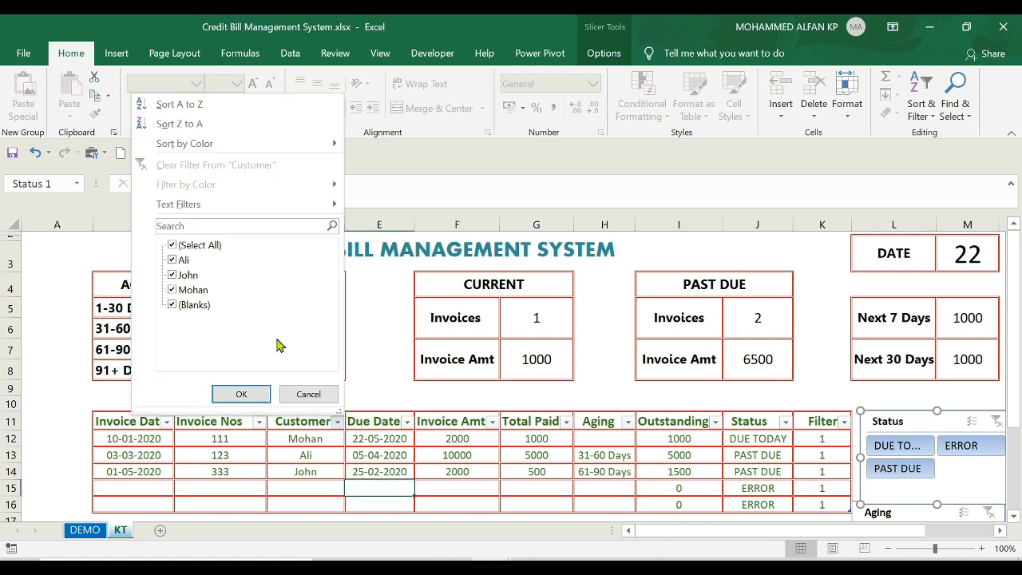
{"action": "left_click", "coordinate": [226, 225]}
{"action": "type", "text": "john"}
{"action": "key", "text": "Return"}
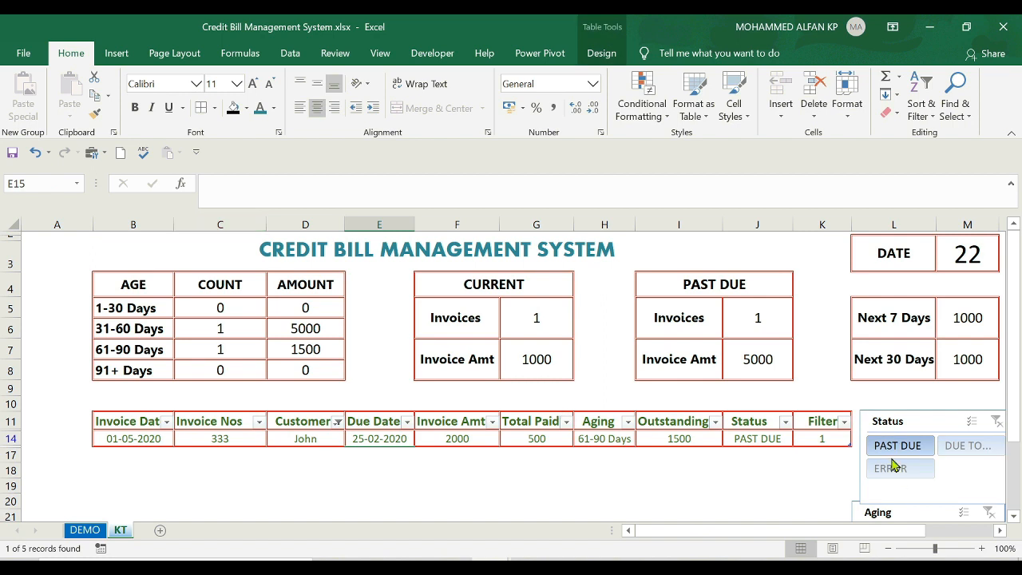
Step: Reselect all customers in the Customer column filter to show every invoice row again
{"action": "left_click", "coordinate": [337, 422]}
{"action": "left_click", "coordinate": [174, 245]}
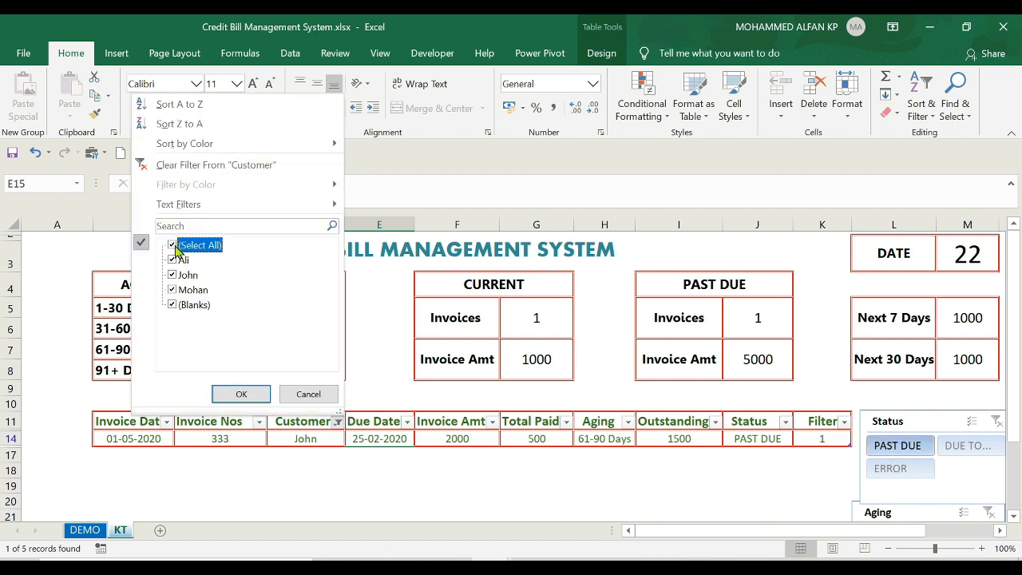
{"action": "left_click", "coordinate": [241, 397]}
{"action": "scroll", "coordinate": [516, 434], "scroll_direction": "down", "scroll_amount": 1}
{"action": "scroll", "coordinate": [516, 435], "scroll_direction": "up", "scroll_amount": 1}
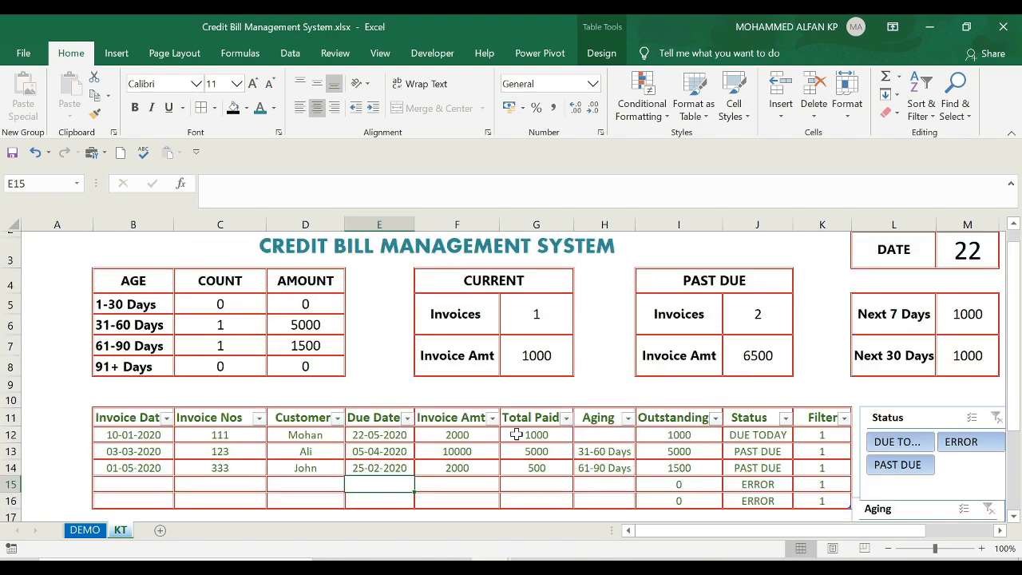
Step: Insert a slicer for the Customer field of the invoice table
{"action": "left_click_drag", "start_coordinate": [1012, 311], "coordinate": [1012, 264]}
{"action": "left_click", "coordinate": [536, 421]}
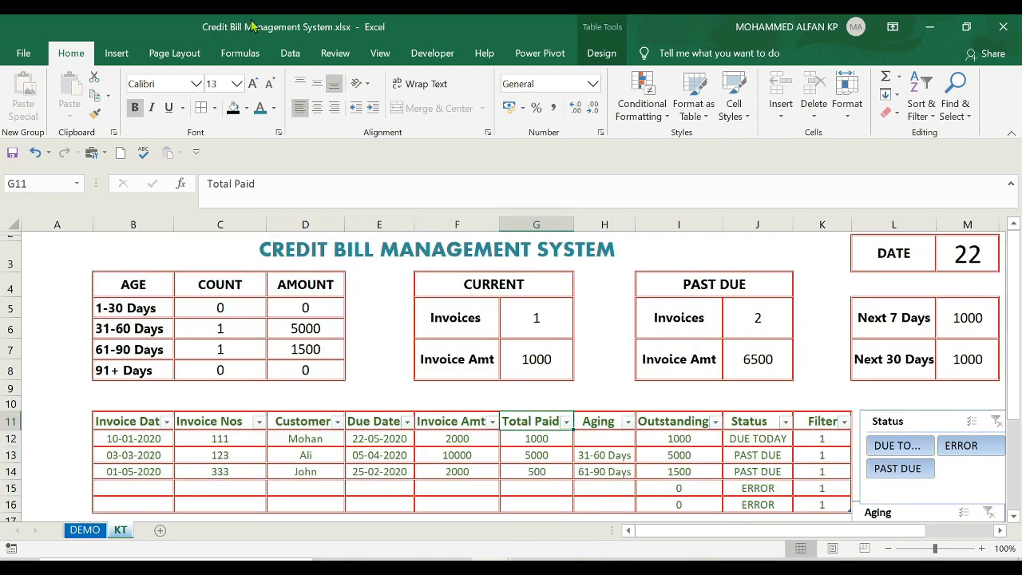
{"action": "left_click", "coordinate": [116, 54]}
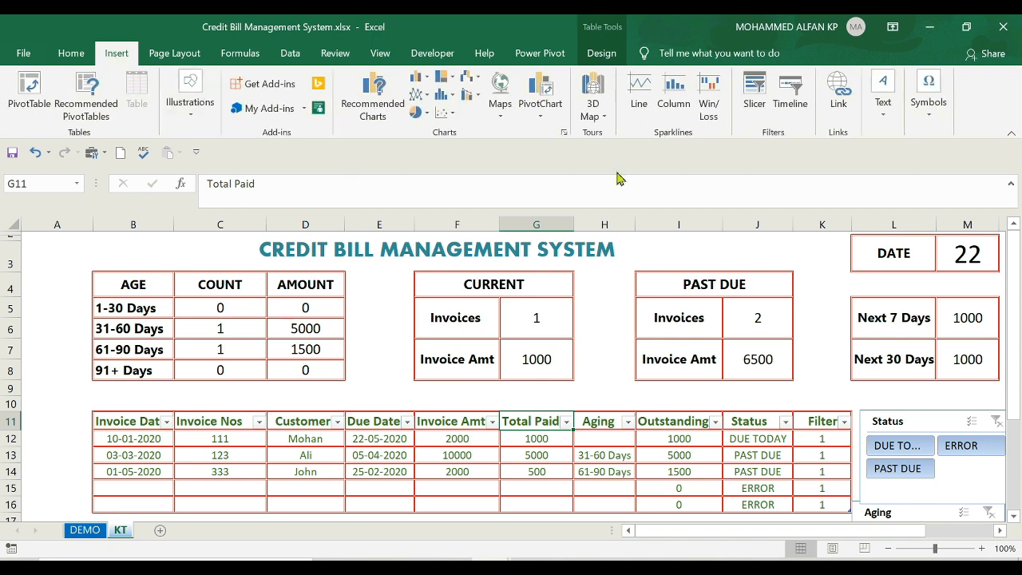
{"action": "left_click", "coordinate": [752, 108]}
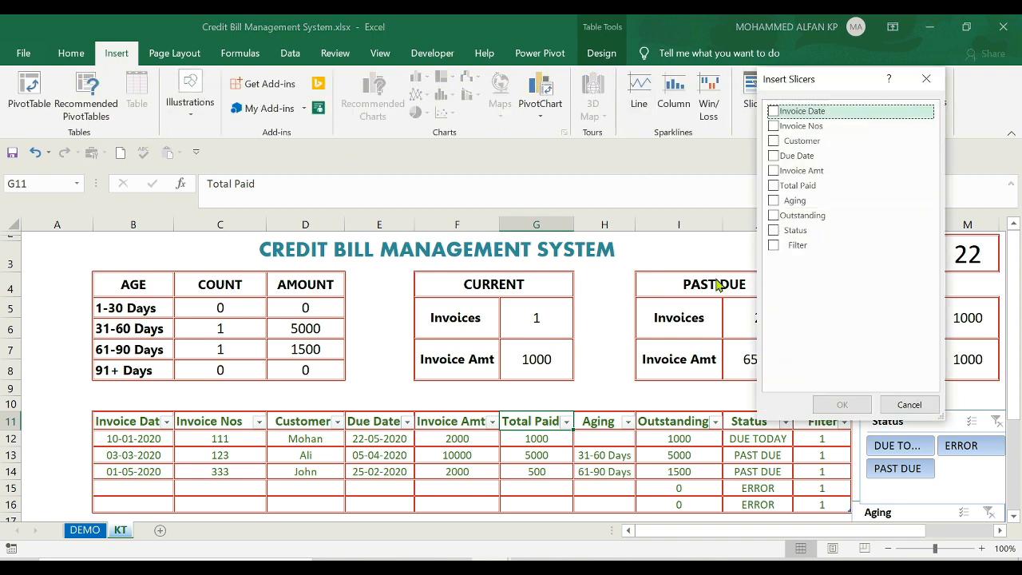
{"action": "left_click", "coordinate": [774, 141]}
{"action": "left_click", "coordinate": [841, 404]}
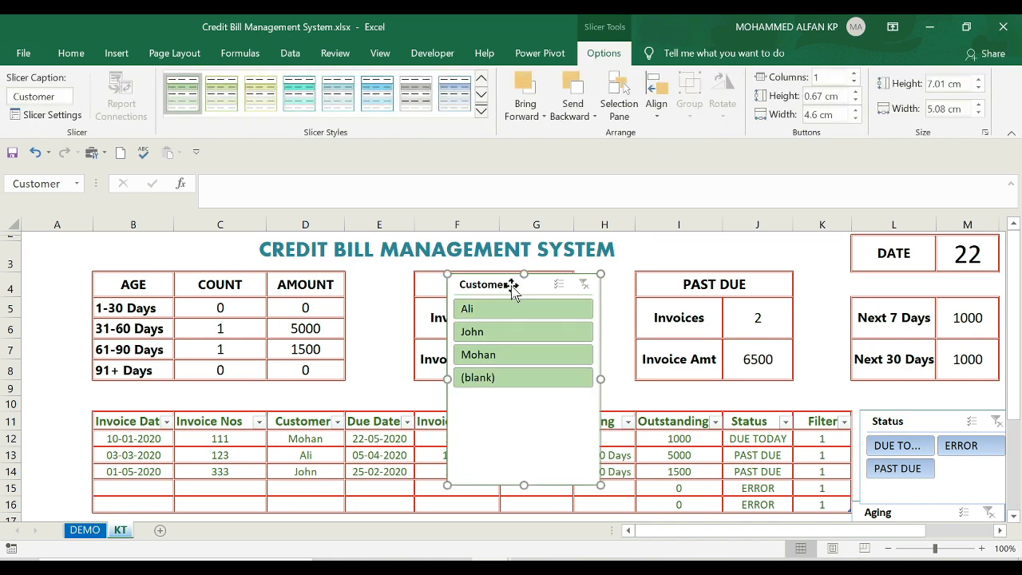
{"action": "mouse_move", "coordinate": [511, 292]}
{"action": "left_mouse_down"}
{"action": "mouse_move", "coordinate": [731, 247]}
{"action": "mouse_move", "coordinate": [512, 292]}
{"action": "left_mouse_up"}
Step: Filter the table by each of the three named customers in turn with the Customer slicer, and shift the slicer slightly
{"action": "left_click", "coordinate": [506, 312]}
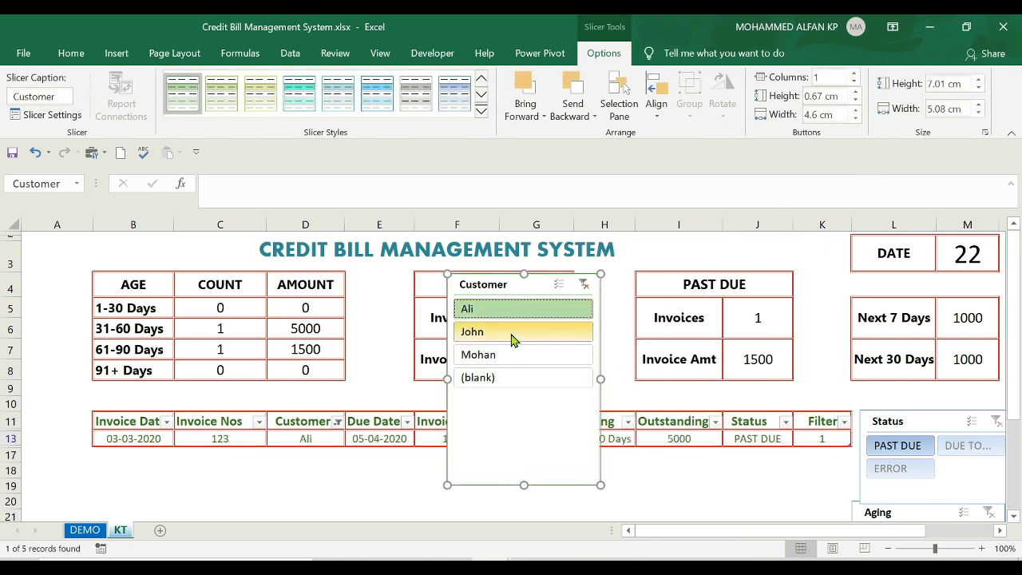
{"action": "left_click", "coordinate": [512, 335]}
{"action": "left_click", "coordinate": [508, 358]}
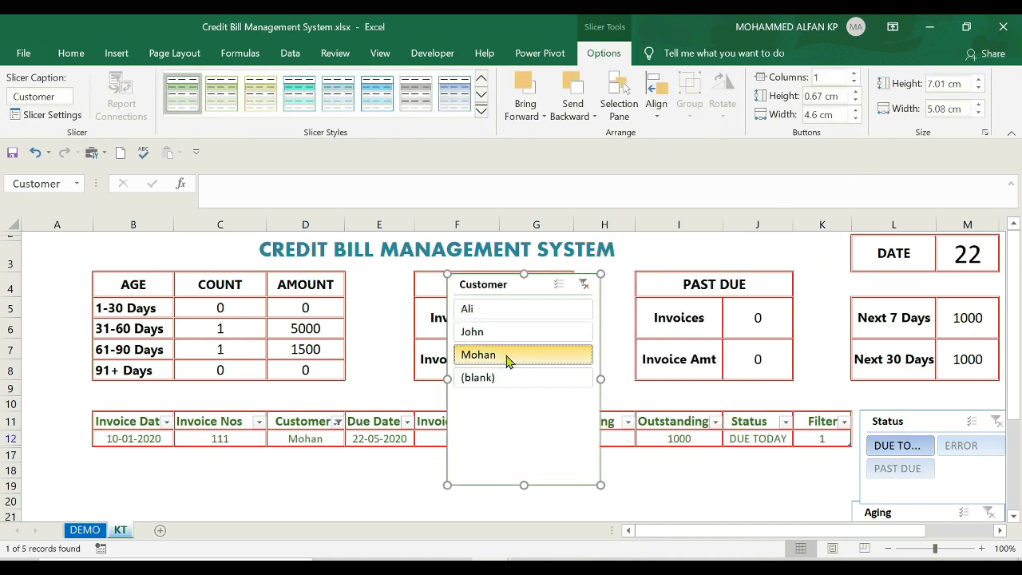
{"action": "left_click_drag", "start_coordinate": [536, 288], "coordinate": [583, 262]}
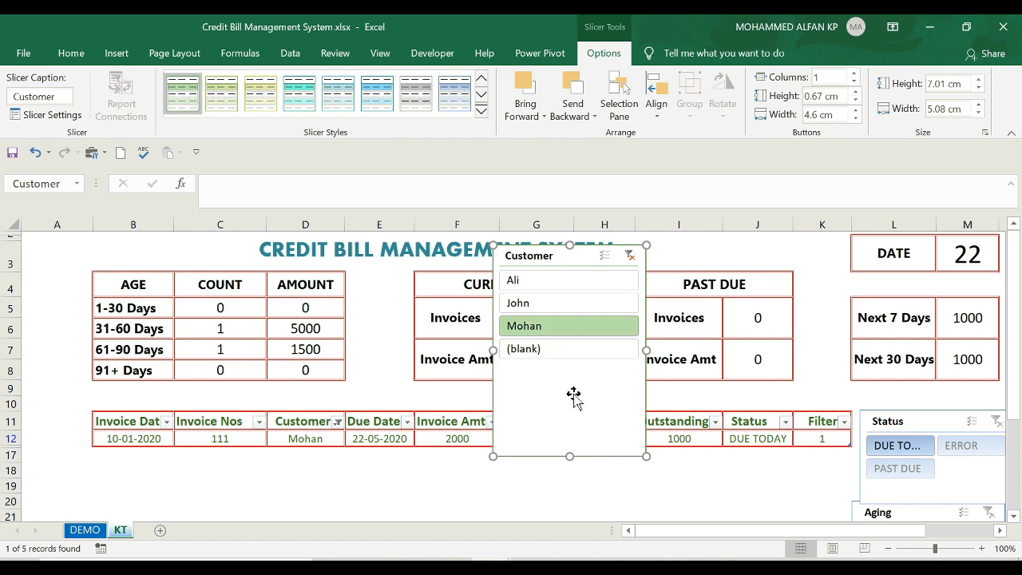
Step: Clear the Customer slicer's filter and delete the slicer from the sheet
{"action": "left_click", "coordinate": [630, 255]}
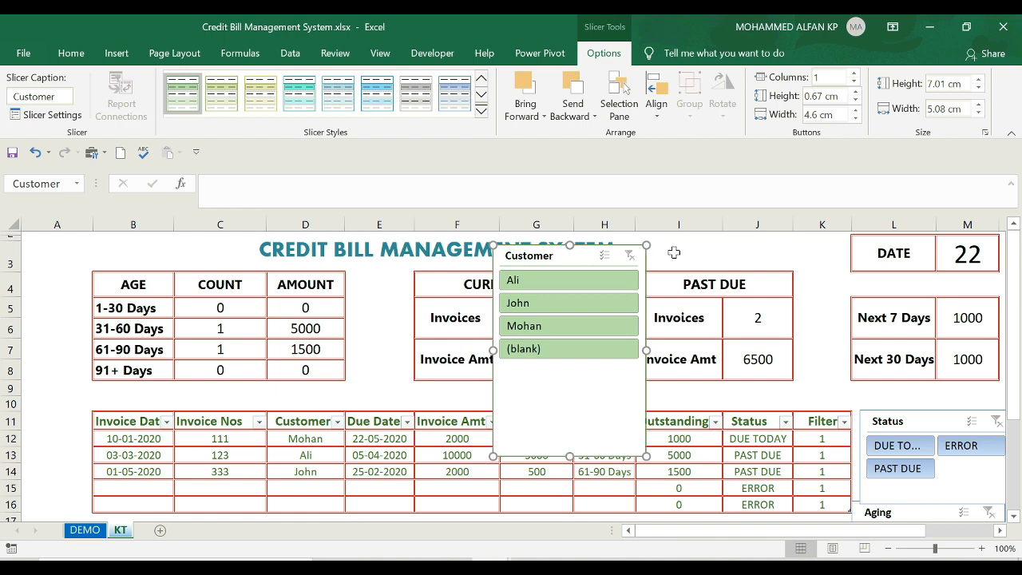
{"action": "key", "text": "Delete"}
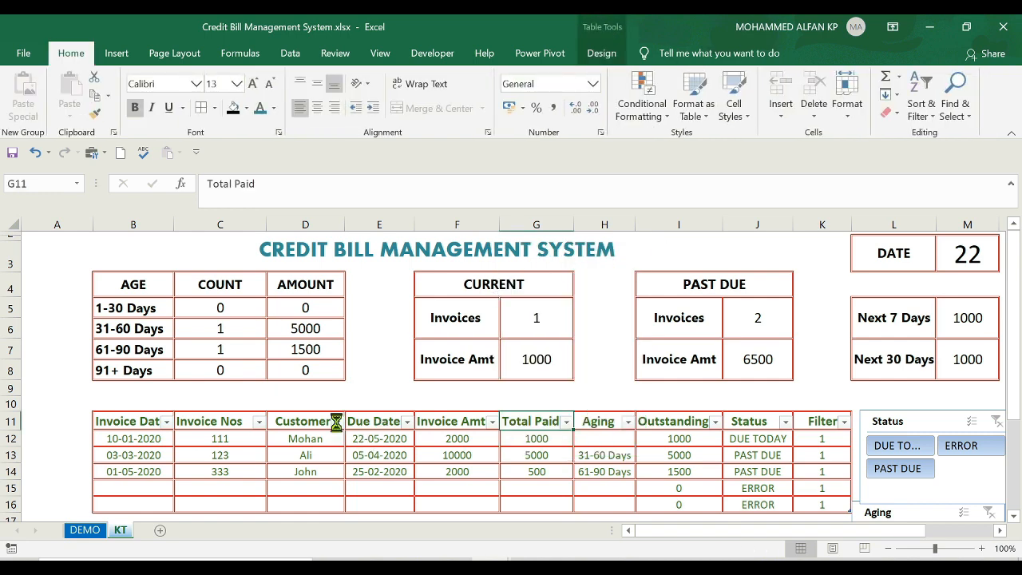
{"action": "left_click", "coordinate": [337, 421]}
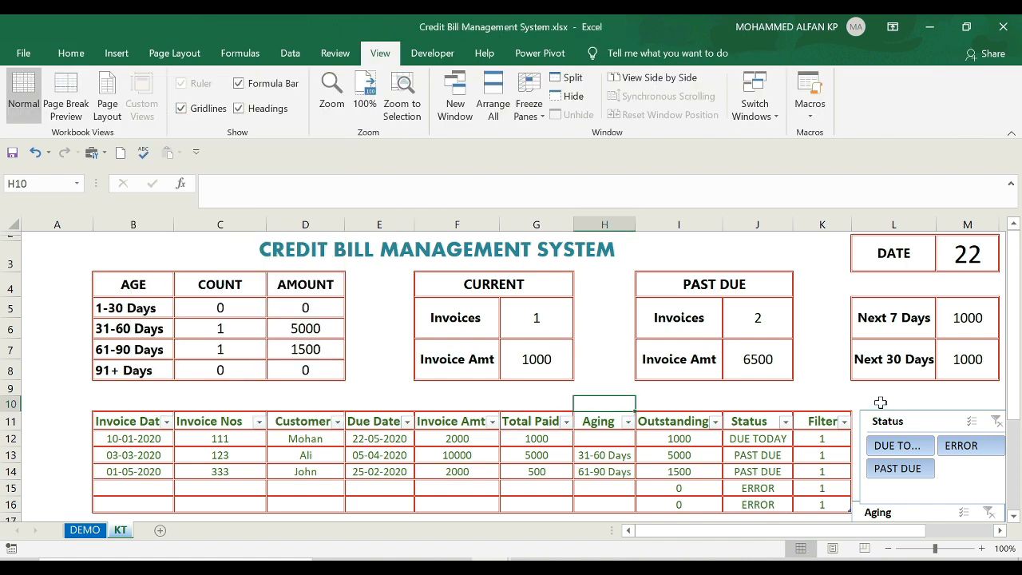
Step: Freeze the panes above row 12 to keep the summary blocks and invoice table headers fixed
{"action": "scroll", "coordinate": [881, 407], "scroll_direction": "down", "scroll_amount": 1}
{"action": "scroll", "coordinate": [880, 407], "scroll_direction": "up", "scroll_amount": 1}
{"action": "left_click", "coordinate": [867, 390]}
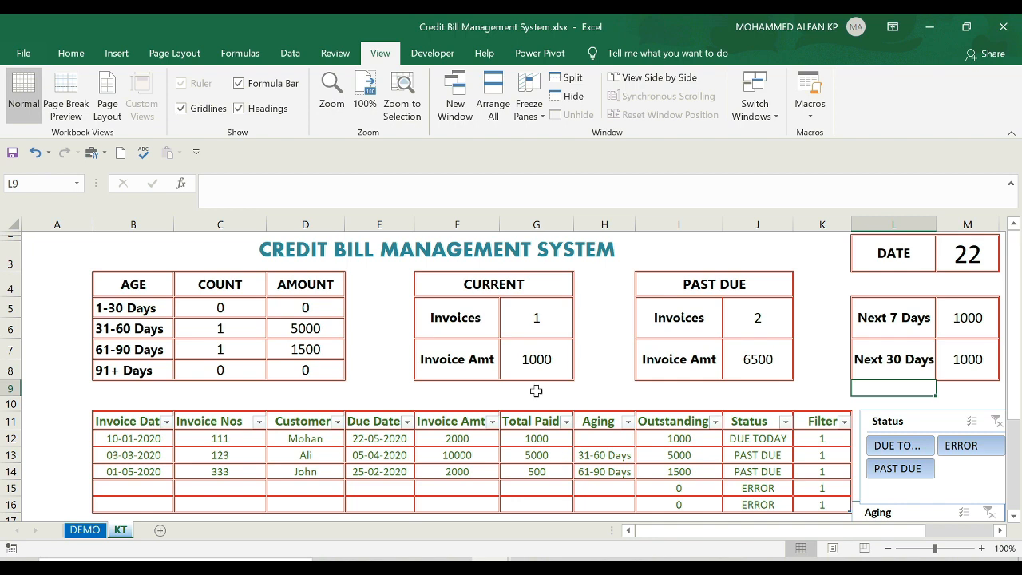
{"action": "scroll", "coordinate": [483, 447], "scroll_direction": "down", "scroll_amount": 3}
{"action": "scroll", "coordinate": [483, 447], "scroll_direction": "up", "scroll_amount": 3}
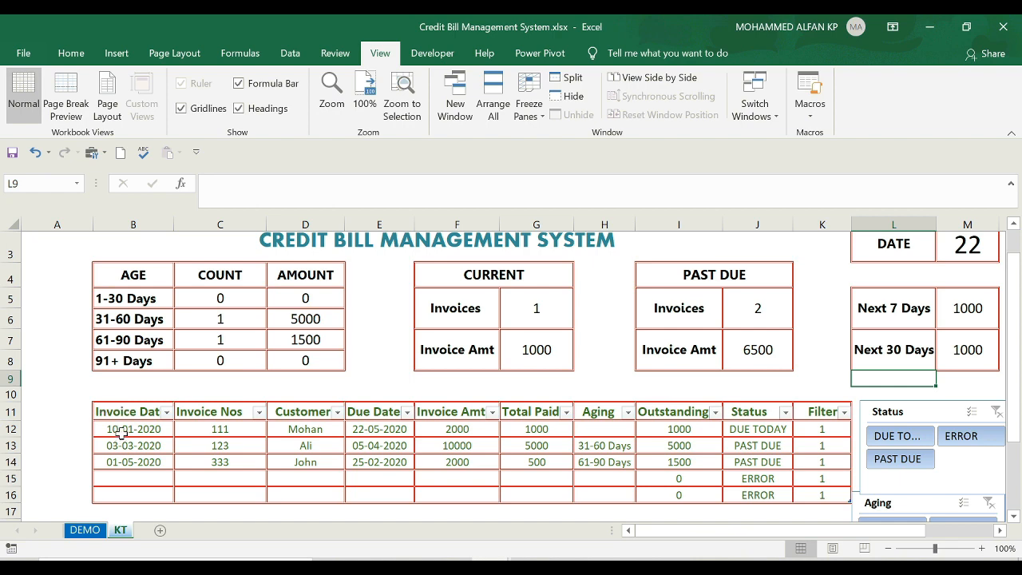
{"action": "left_click", "coordinate": [9, 431]}
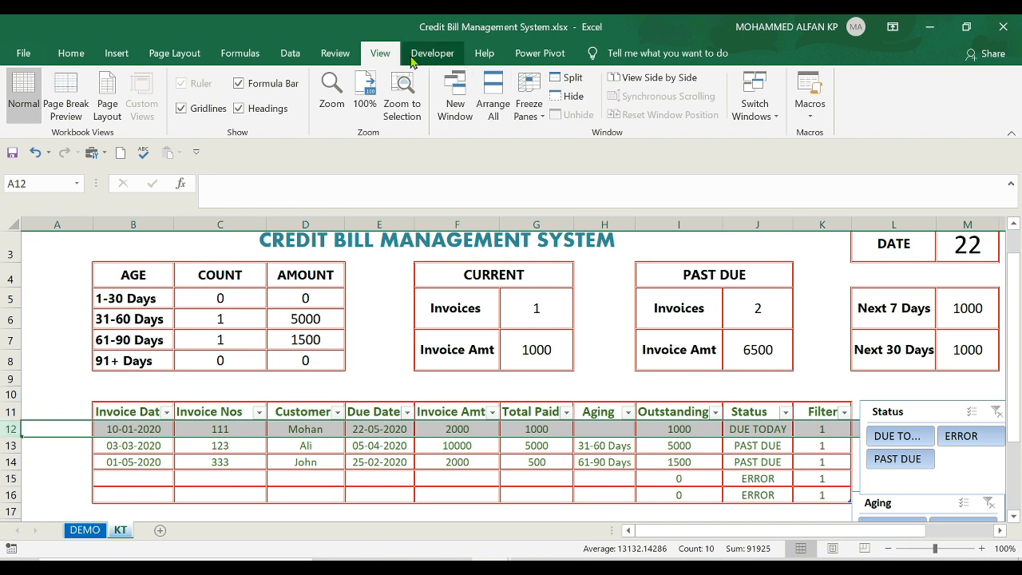
{"action": "left_click", "coordinate": [530, 111]}
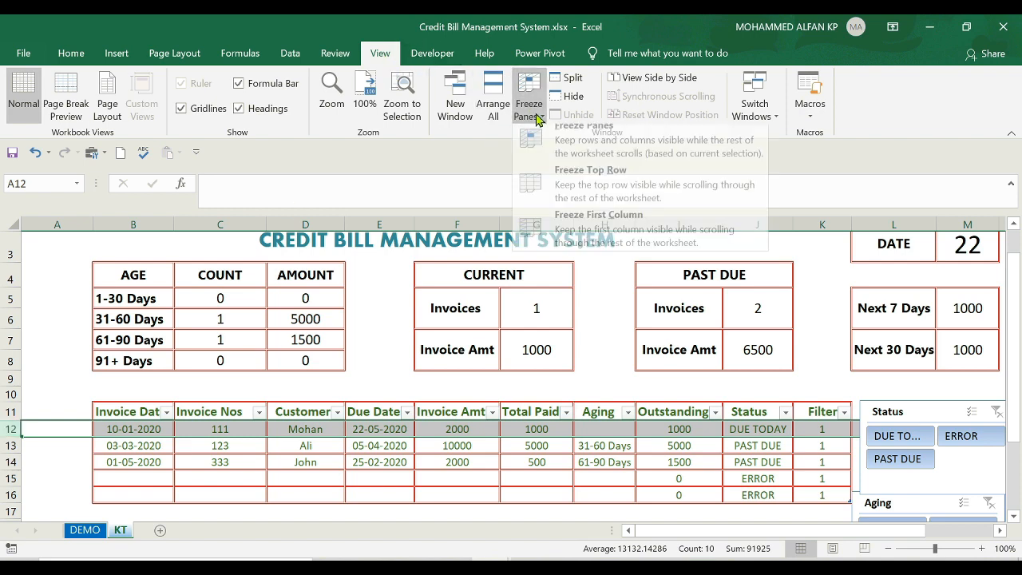
{"action": "left_click", "coordinate": [575, 150]}
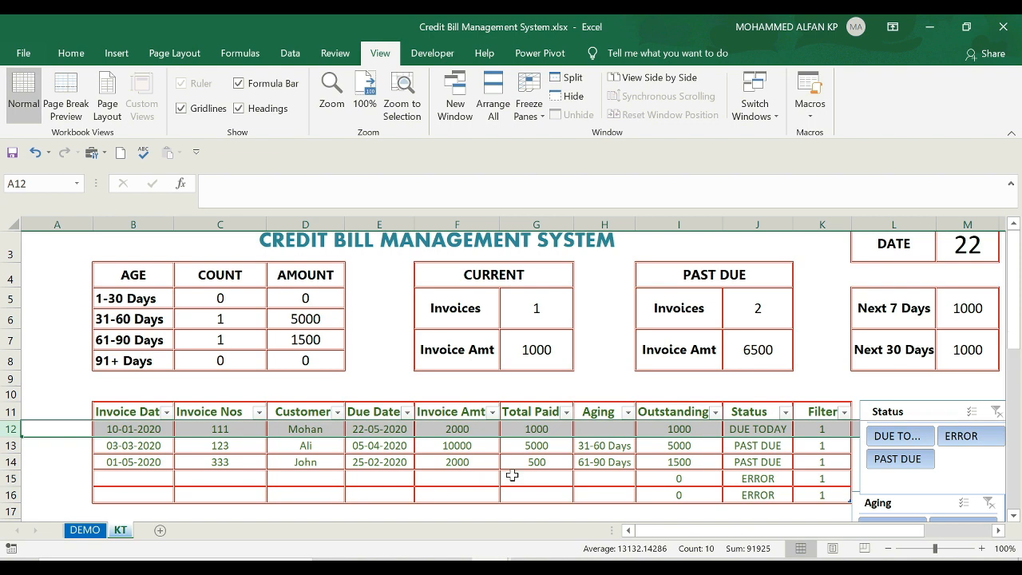
Step: Check the frozen summary and header rows while going far down the sheet and back, and select the Total Paid cell G14
{"action": "scroll", "coordinate": [605, 485], "scroll_direction": "down", "scroll_amount": 13}
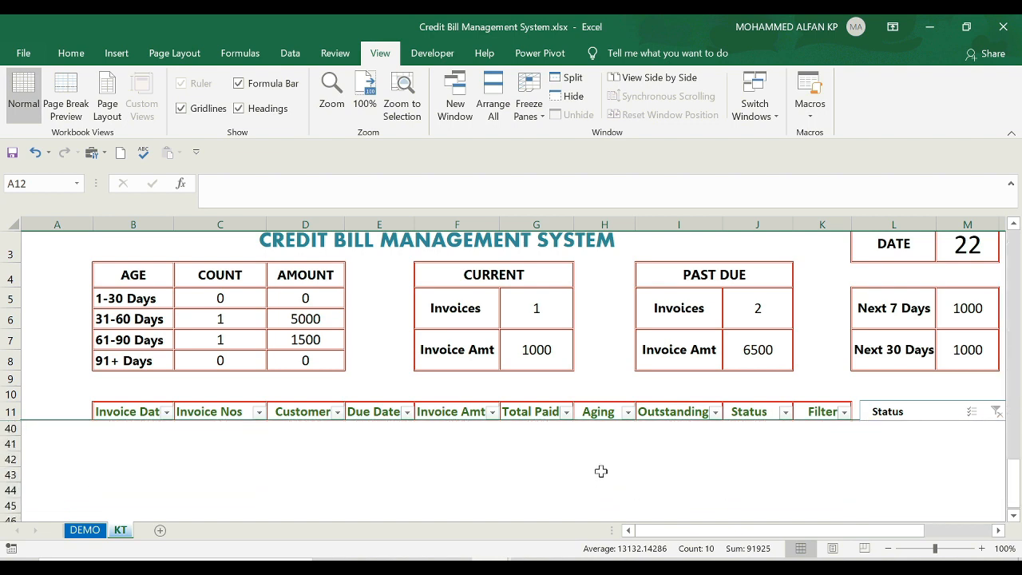
{"action": "scroll", "coordinate": [601, 469], "scroll_direction": "down", "scroll_amount": 11}
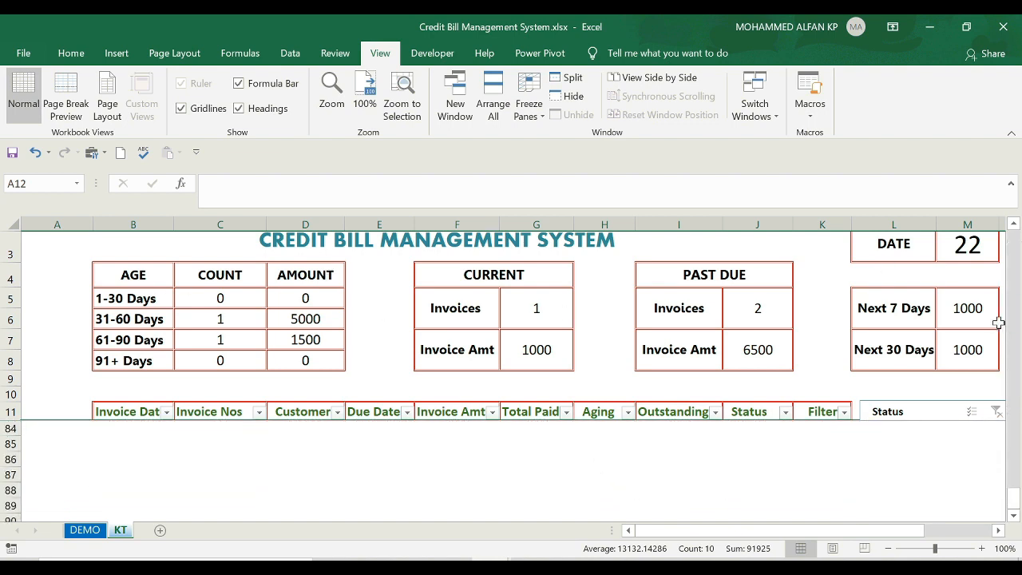
{"action": "scroll", "coordinate": [540, 459], "scroll_direction": "up", "scroll_amount": 15}
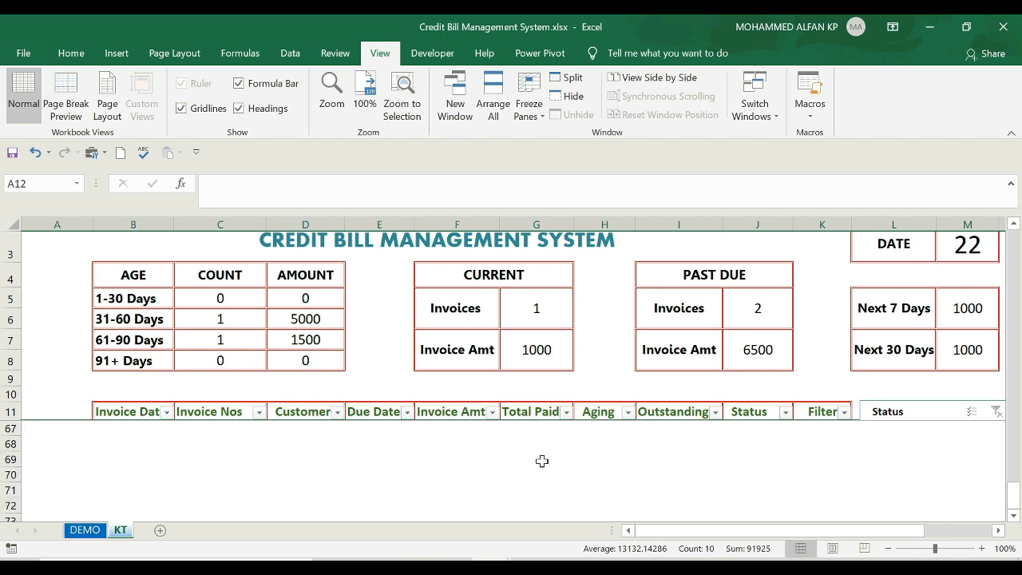
{"action": "scroll", "coordinate": [541, 459], "scroll_direction": "up", "scroll_amount": 9}
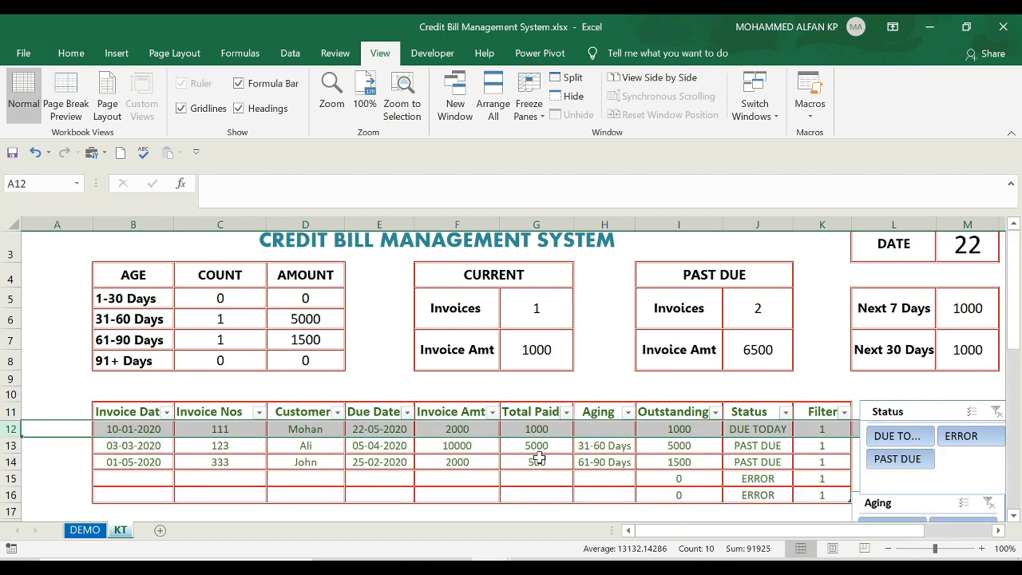
{"action": "scroll", "coordinate": [538, 473], "scroll_direction": "down", "scroll_amount": 1}
{"action": "scroll", "coordinate": [538, 471], "scroll_direction": "up", "scroll_amount": 1}
{"action": "left_click", "coordinate": [537, 462]}
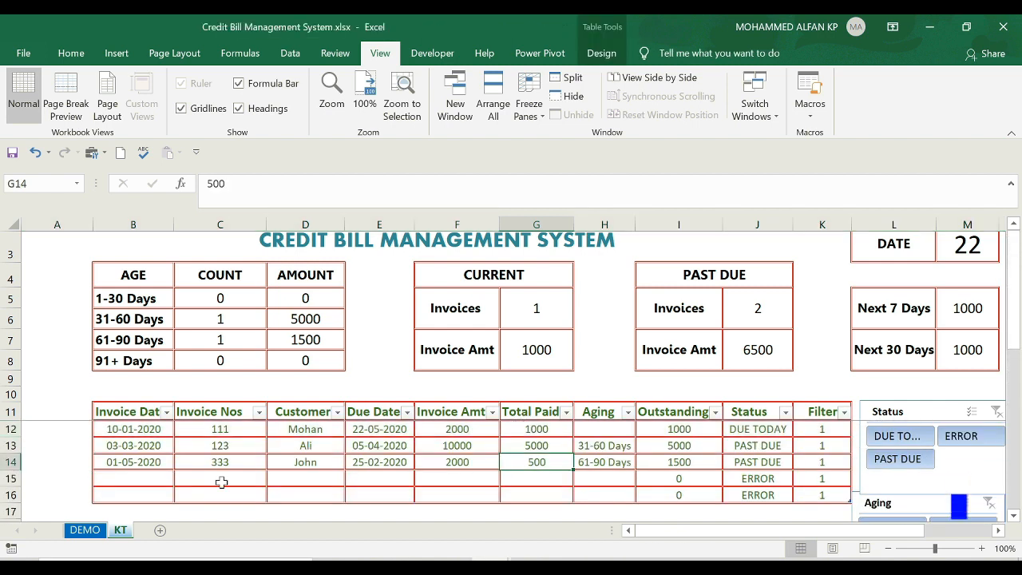